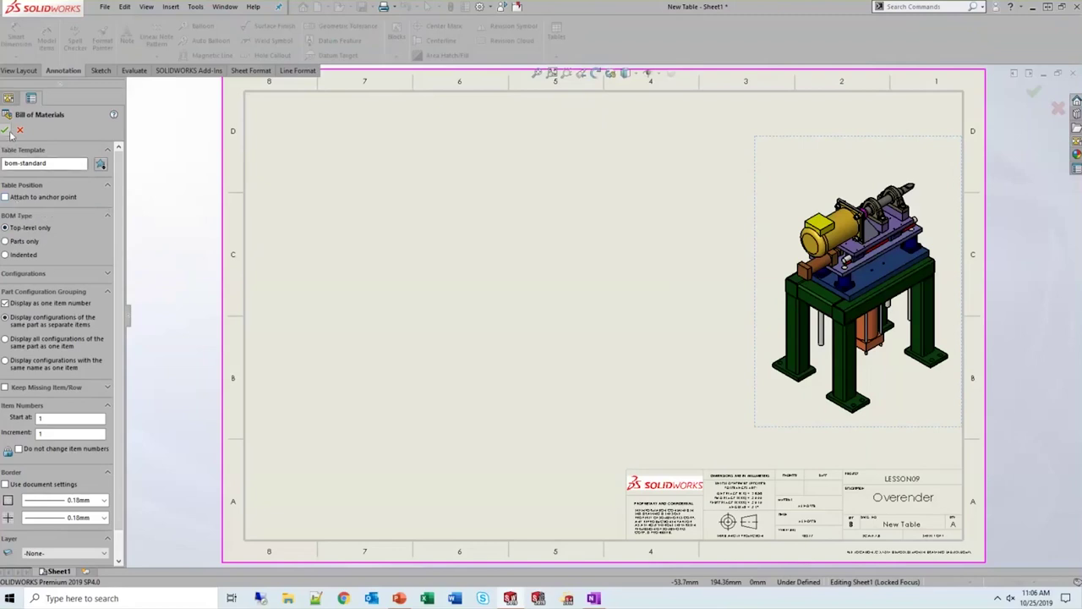
# Create a top-level bill of materials from the bom-standard template and place it at the sheet border's upper-left corner
pyautogui.click(5, 130)
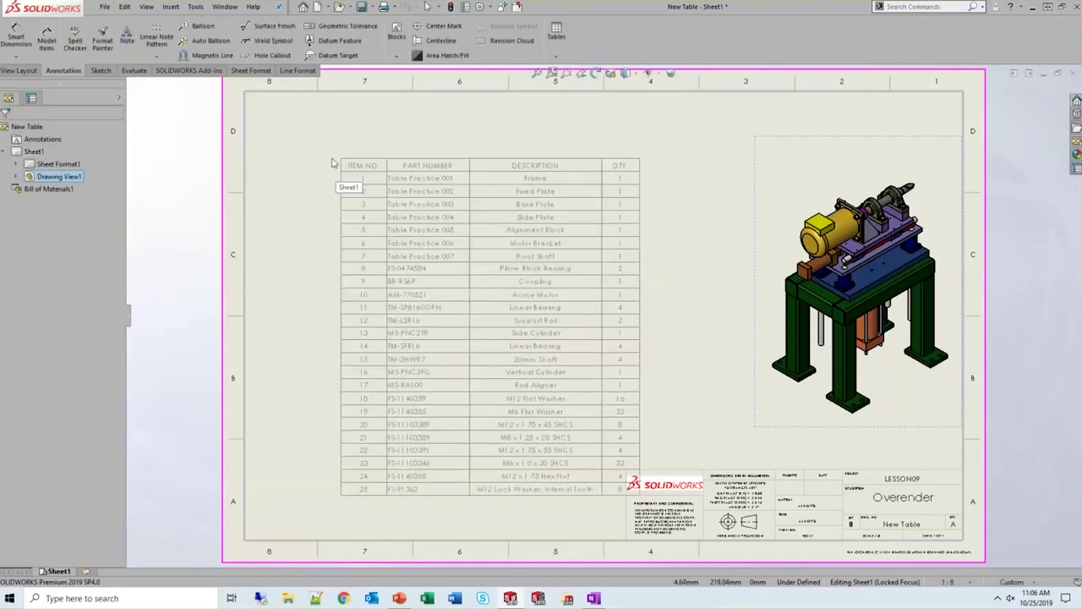
pyautogui.click(266, 111)
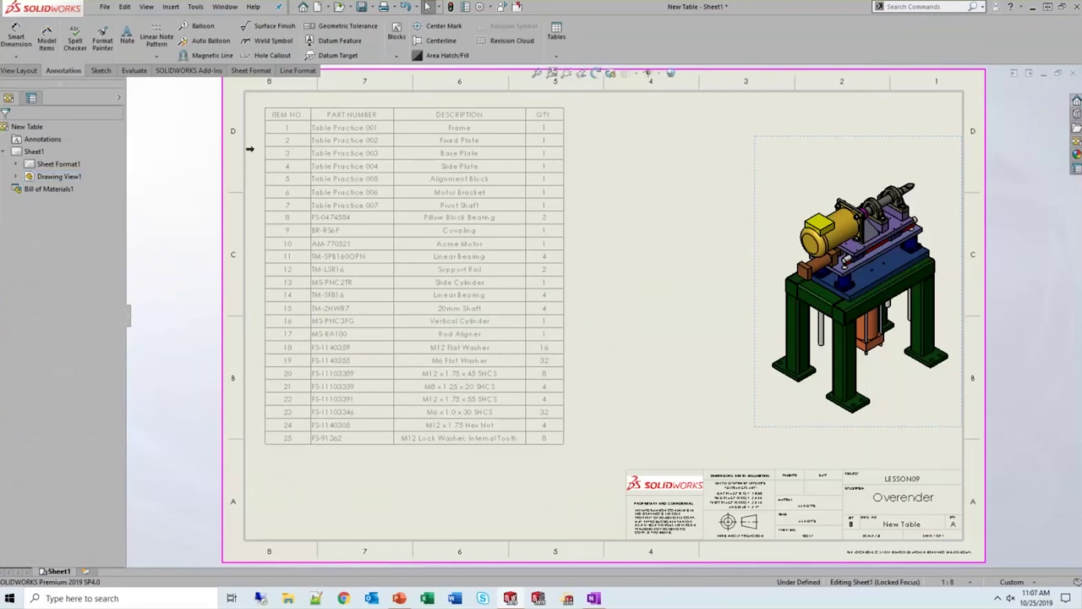
pyautogui.click(261, 103)
pyautogui.moveTo(261, 102)
pyautogui.mouseDown()
pyautogui.moveTo(320, 121)
pyautogui.moveTo(363, 116)
pyautogui.moveTo(331, 96)
pyautogui.moveTo(339, 78)
pyautogui.moveTo(319, 124)
pyautogui.moveTo(257, 102)
pyautogui.mouseUp()
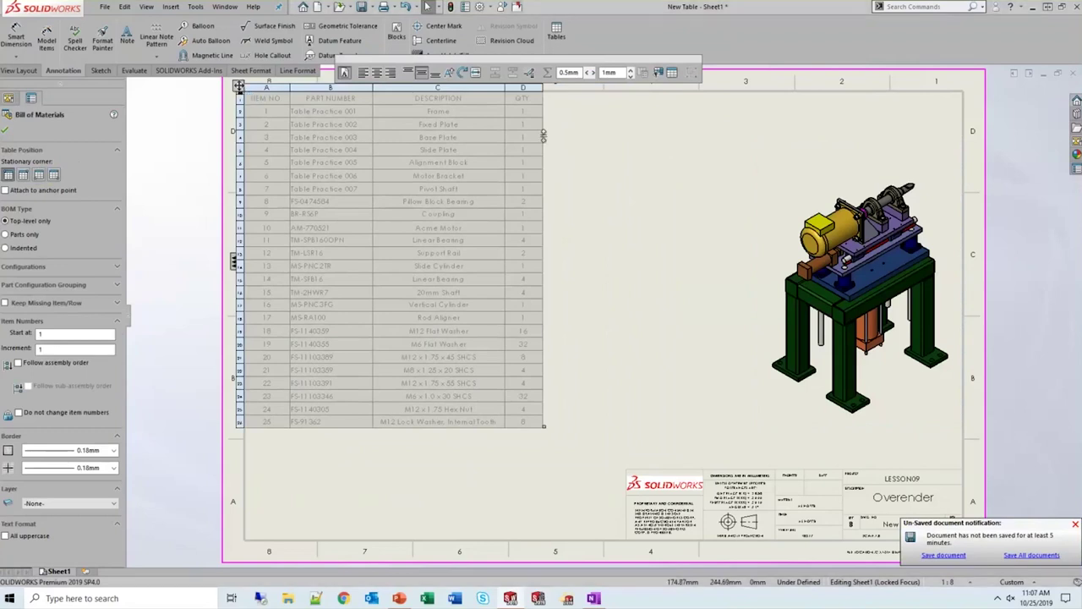
pyautogui.click(580, 194)
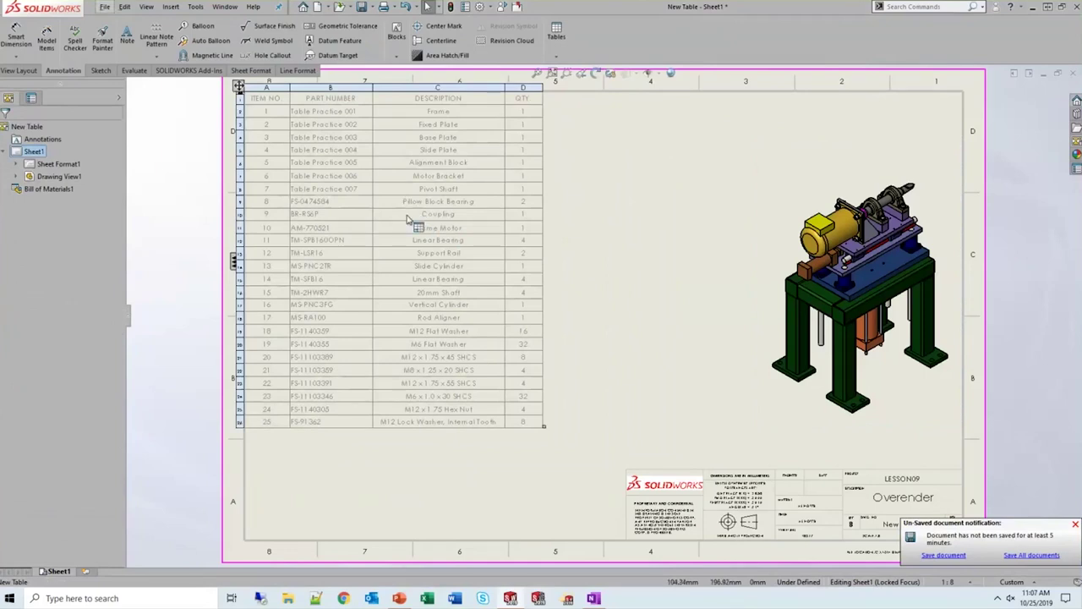
# Move the bill of materials away from the sheet border and attach it to its anchor point
pyautogui.moveTo(411, 222); pyautogui.dragTo(469, 238)
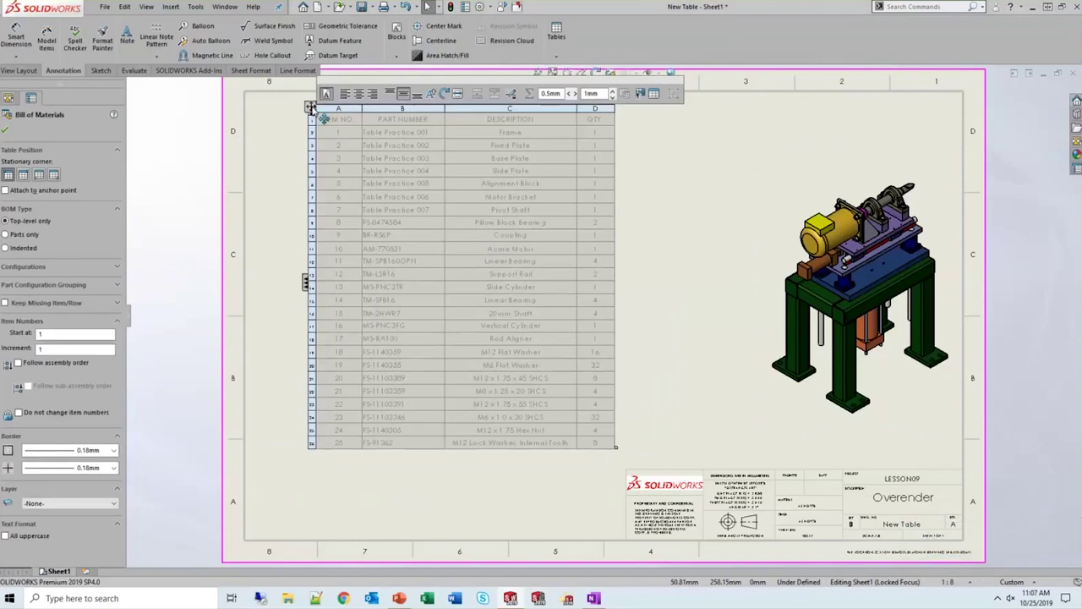
pyautogui.moveTo(311, 108); pyautogui.dragTo(298, 142)
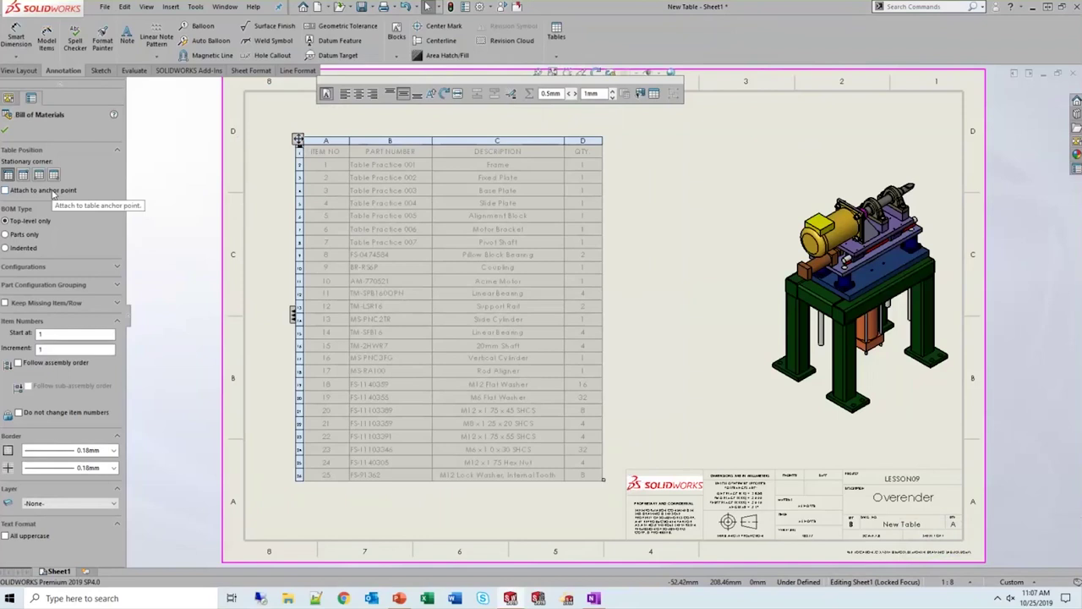
pyautogui.click(52, 191)
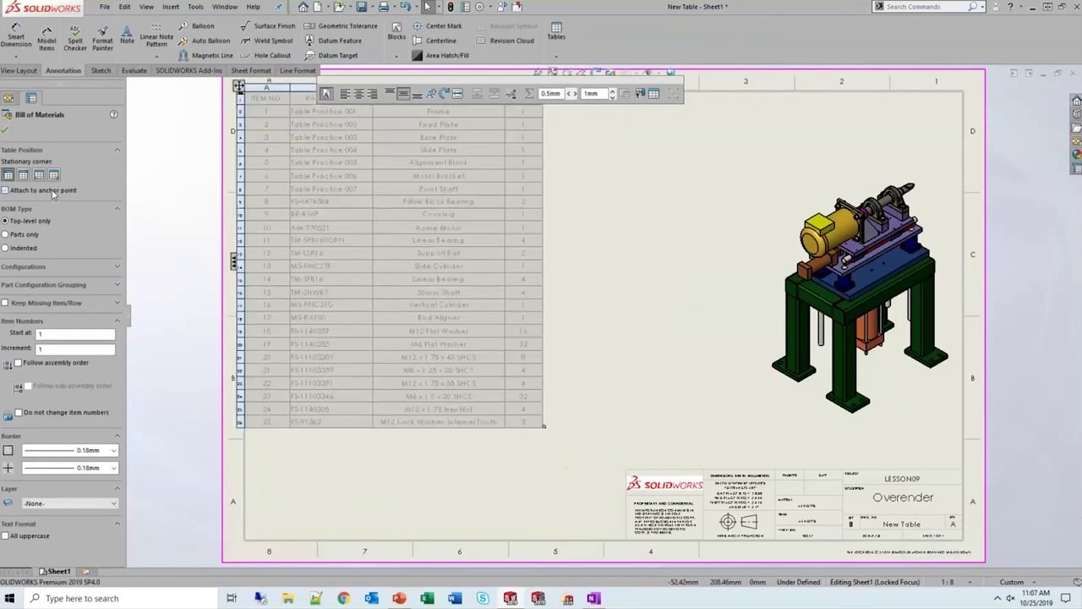
pyautogui.click(425, 480)
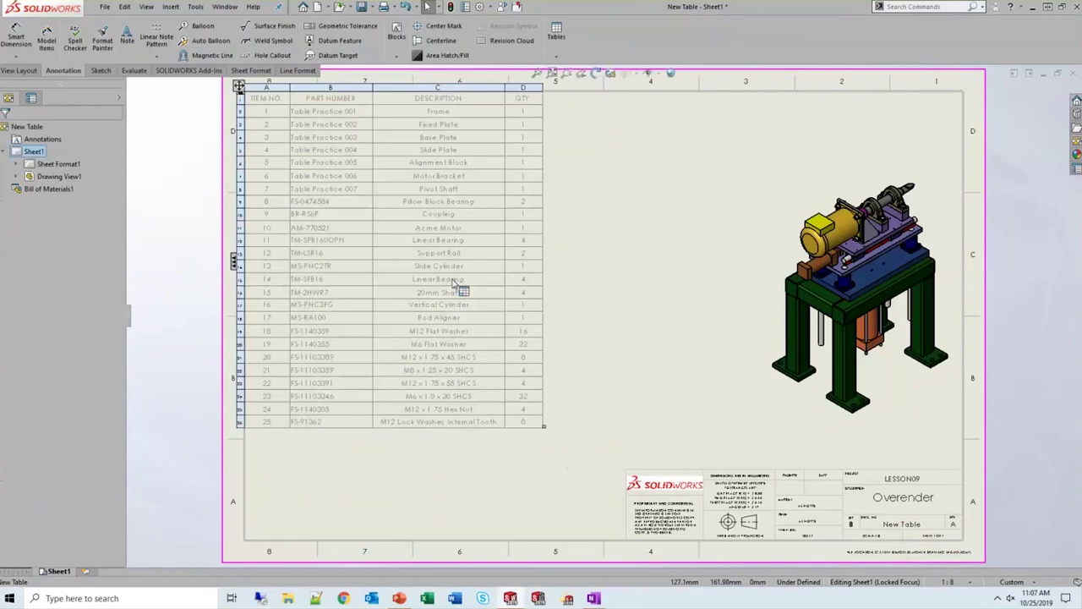
# Detach the bill of materials from its anchor point and move it toward the middle of the sheet
pyautogui.click(377, 212)
pyautogui.click(411, 221)
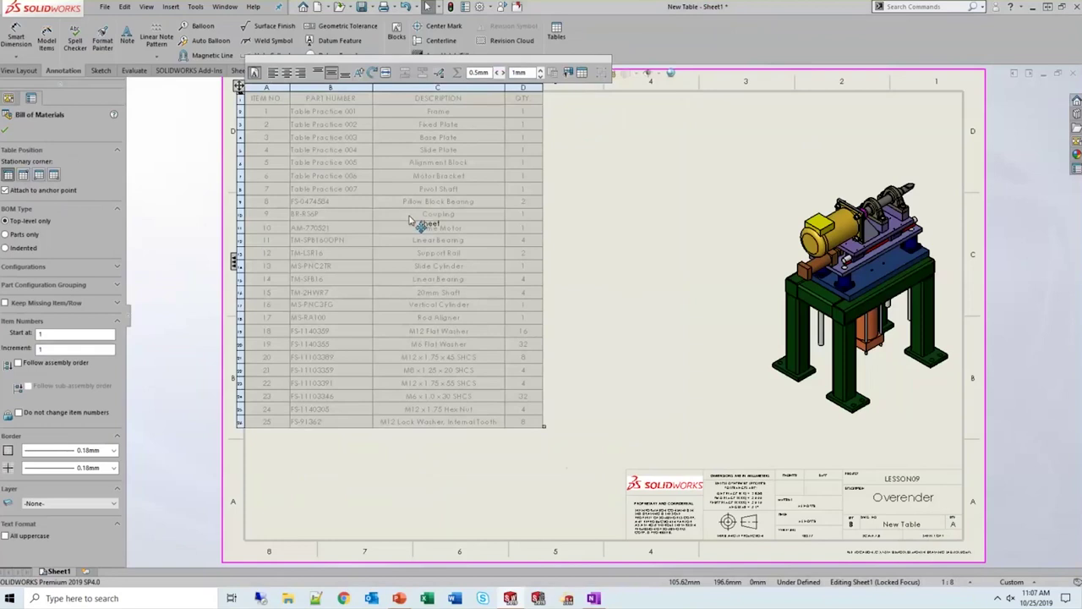
pyautogui.click(52, 191)
pyautogui.moveTo(370, 222); pyautogui.dragTo(448, 261)
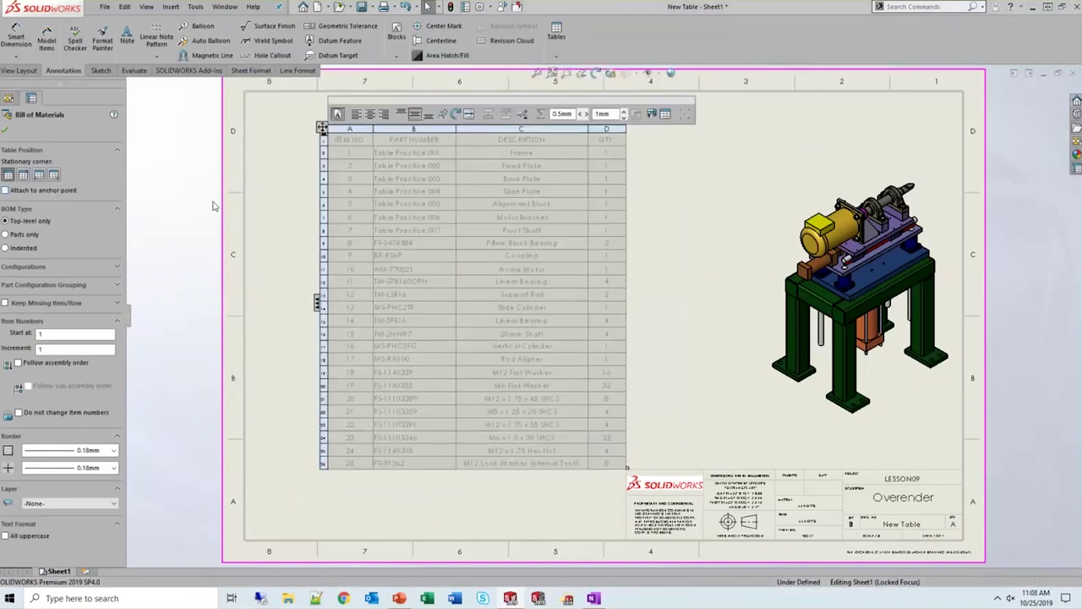
pyautogui.press('Escape')
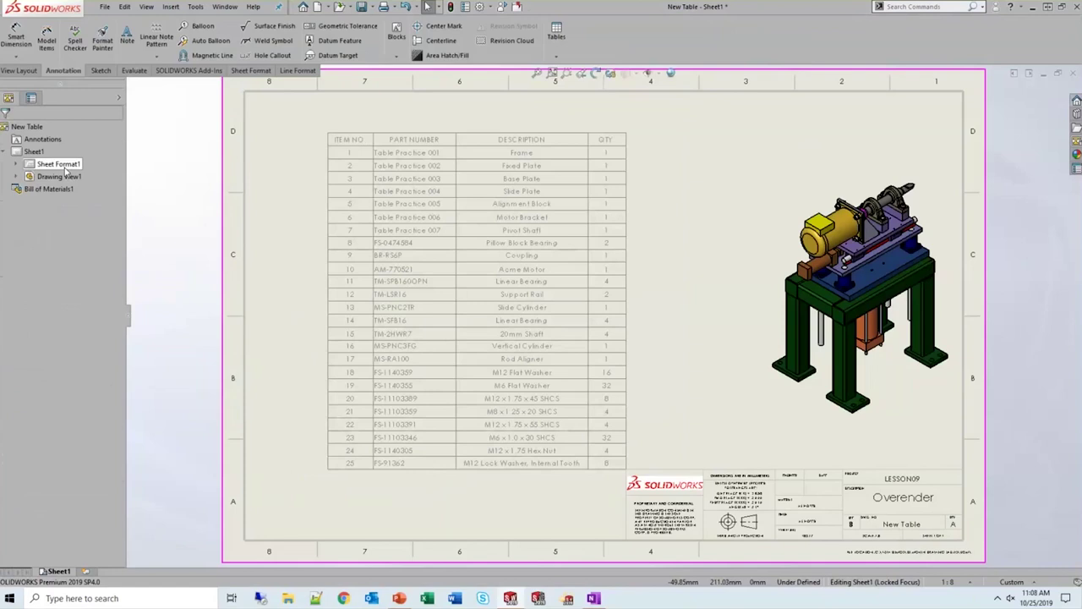
# Set the sheet format's Bill of Materials anchor at the lower-left corner of the drawing border
pyautogui.doubleClick(64, 174)
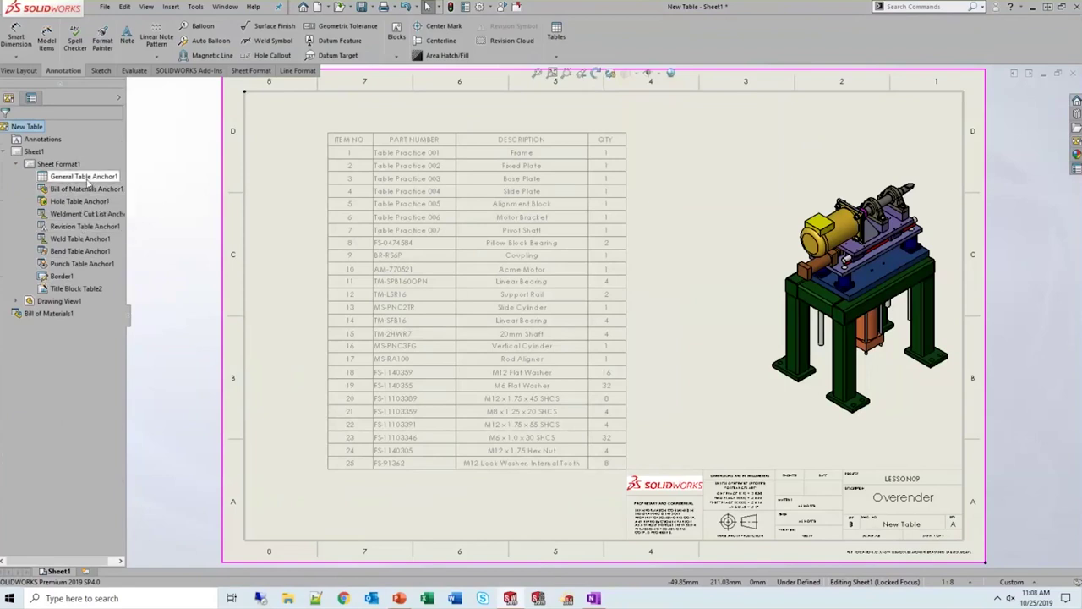
pyautogui.click(88, 180)
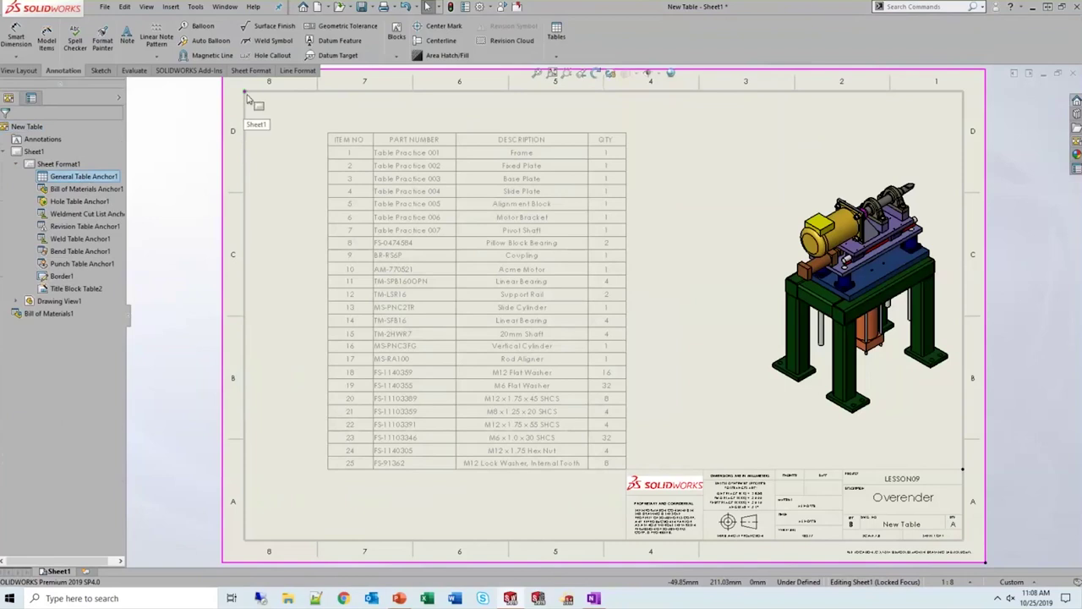
pyautogui.click(93, 189)
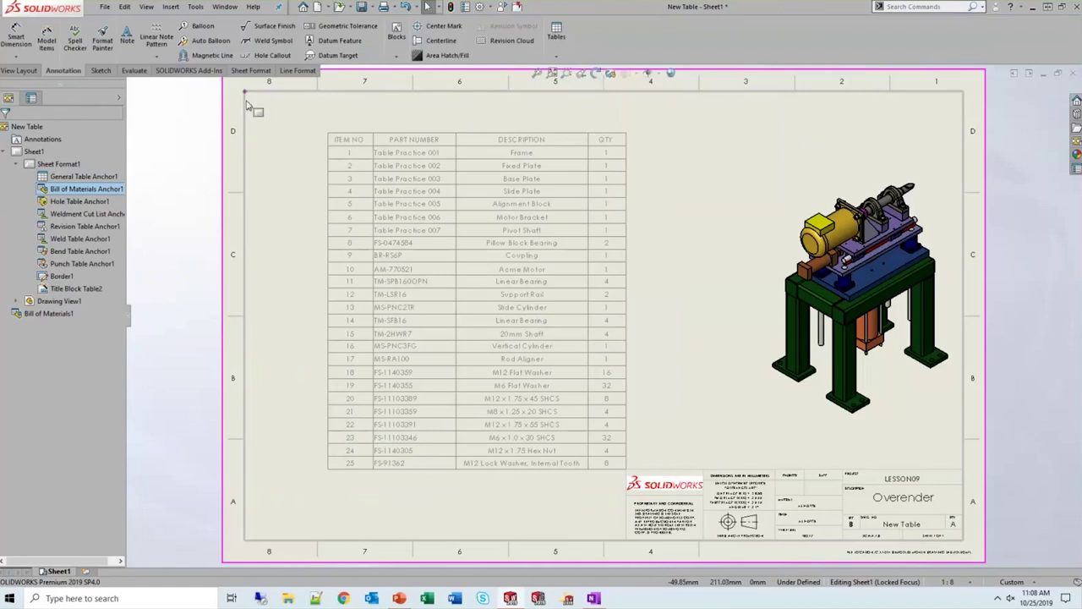
pyautogui.rightClick(88, 189)
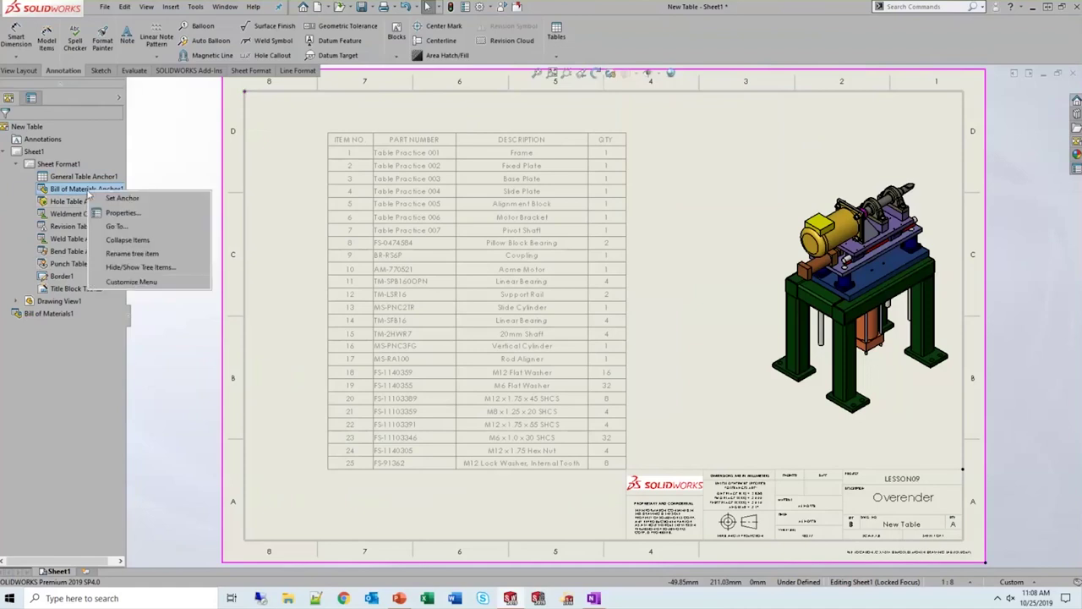
pyautogui.click(147, 201)
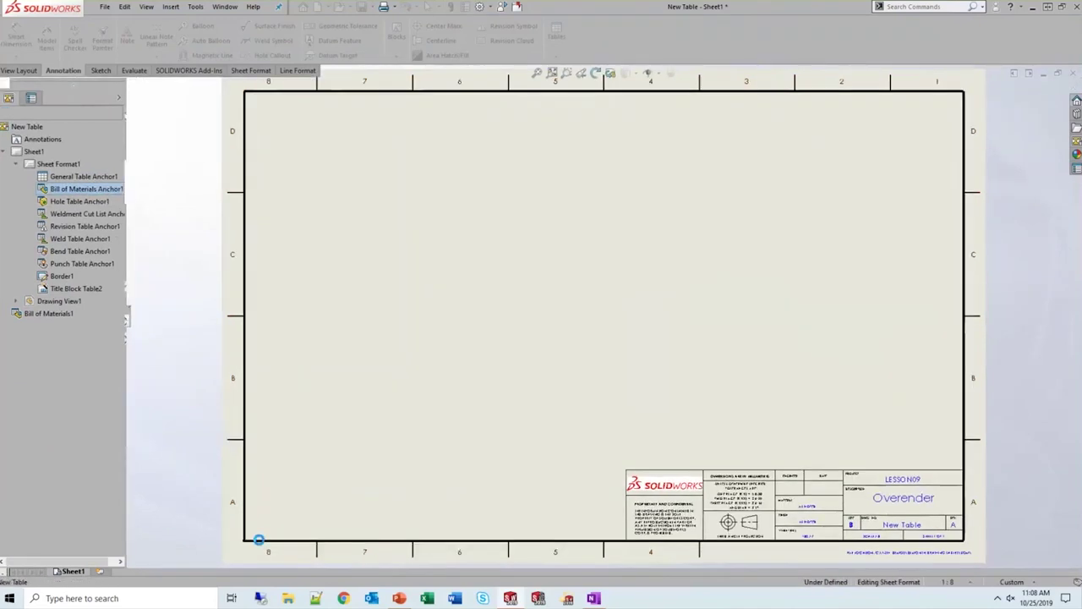
pyautogui.press('z')
pyautogui.press('z')
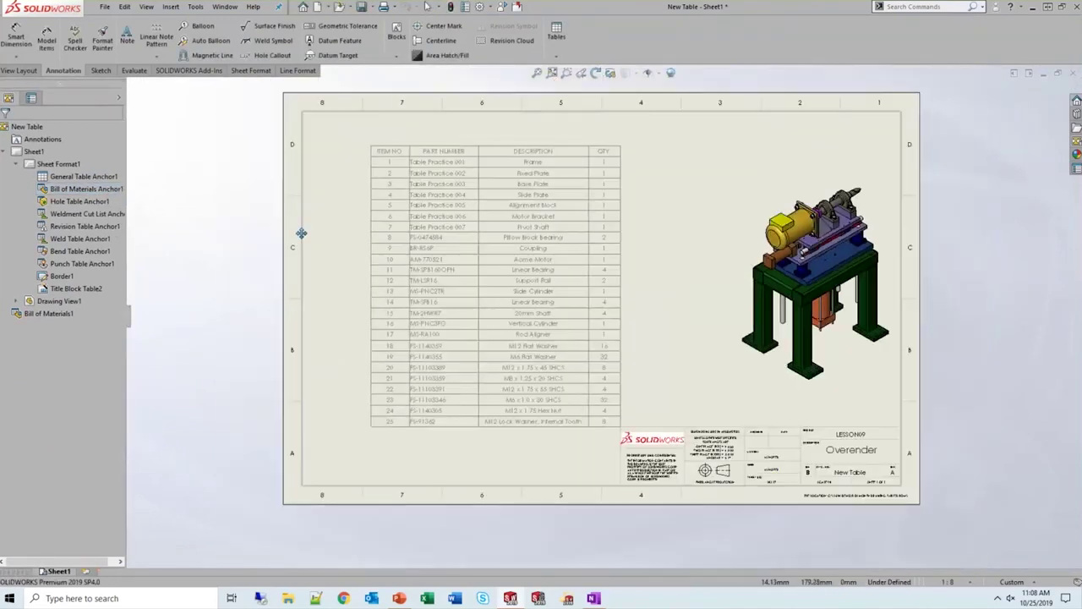
# Attach the bill of materials to its anchor point with the bottom-left corner as the stationary corner
pyautogui.click(464, 181)
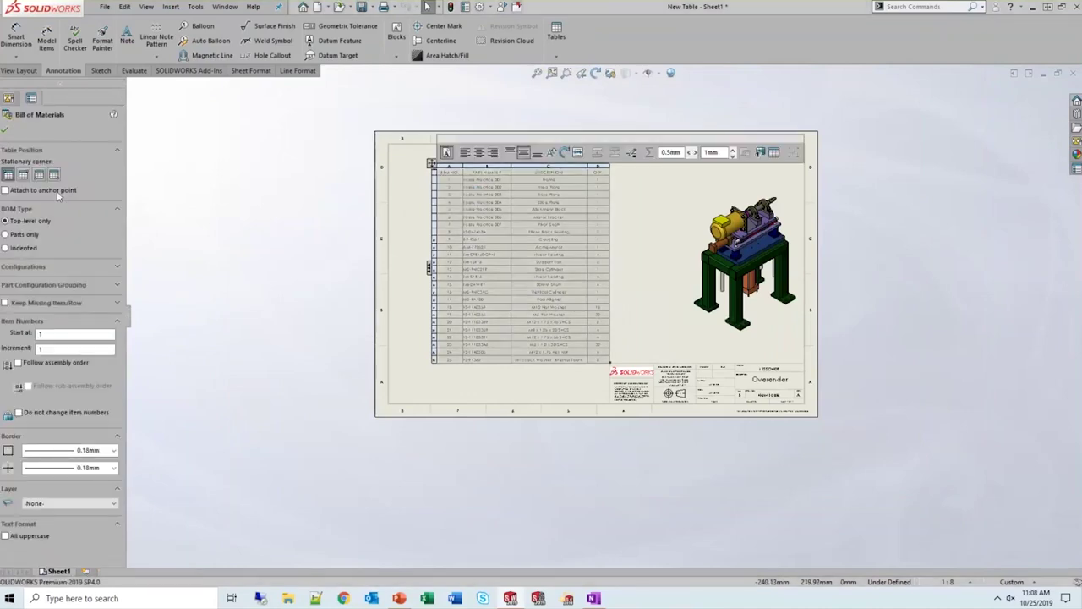
pyautogui.click(56, 193)
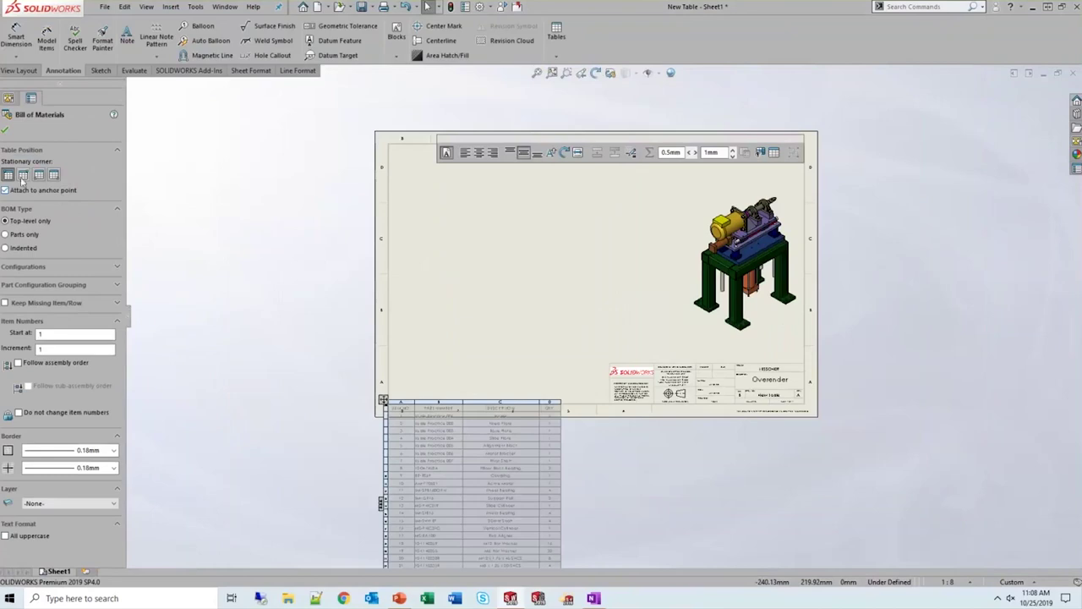
pyautogui.click(23, 176)
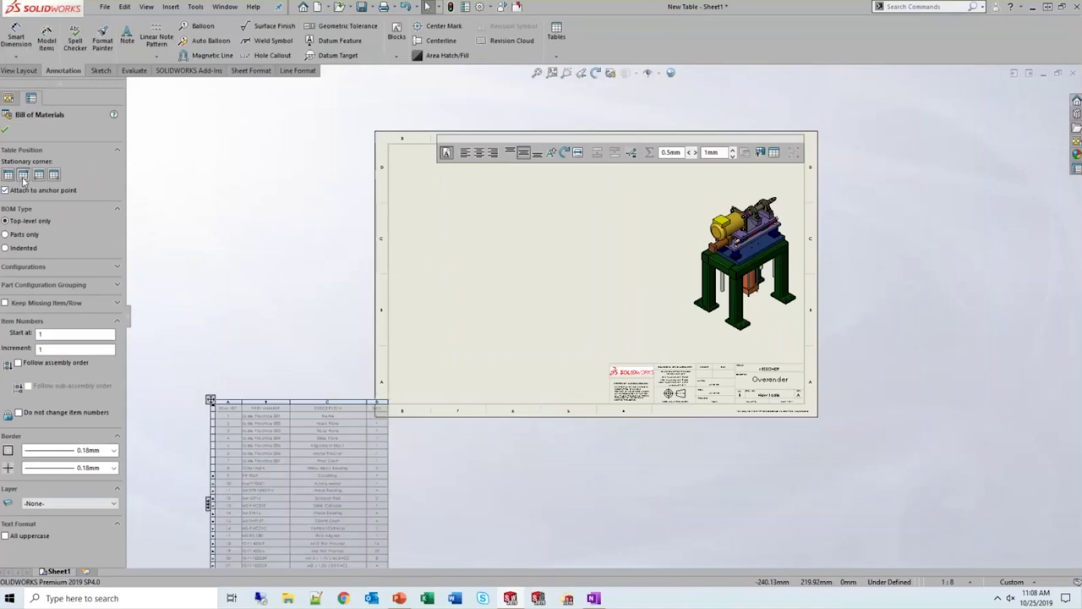
pyautogui.click(55, 175)
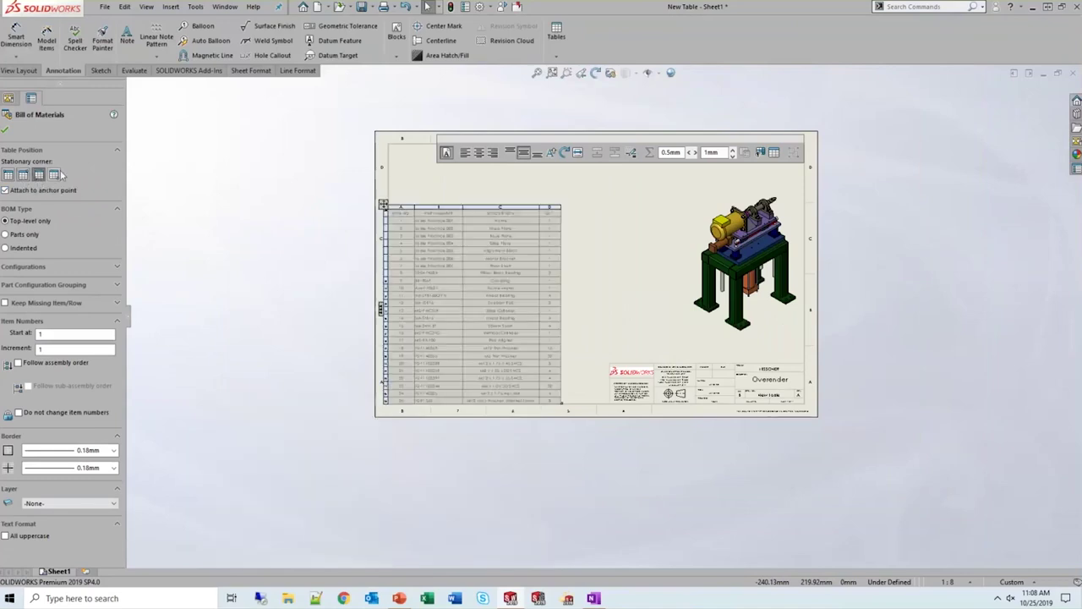
pyautogui.click(40, 175)
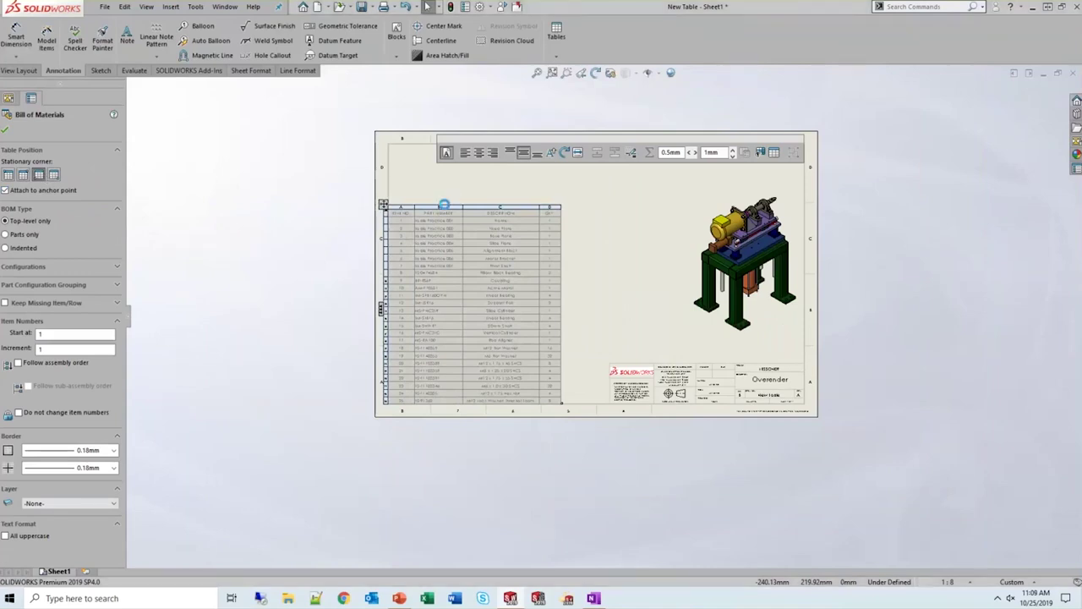
# Show the title row above the column headings of the bill of materials and open its text for editing
pyautogui.scroll(-5, 444, 190)
pyautogui.scroll(-5, 468, 242)
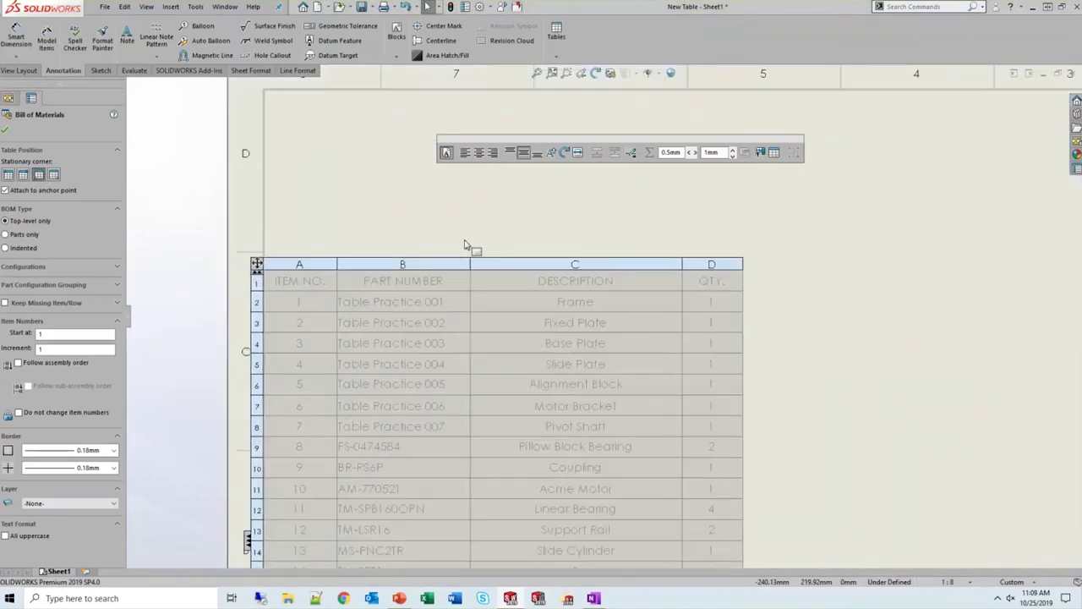
pyautogui.moveTo(467, 242); pyautogui.dragTo(485, 229, button='middle')
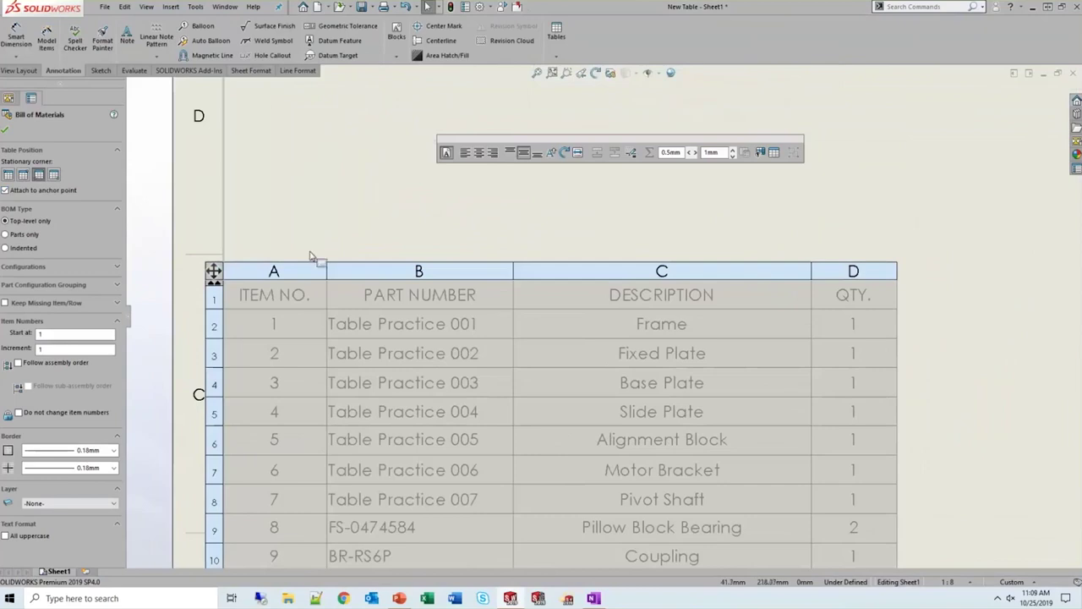
pyautogui.click(217, 289)
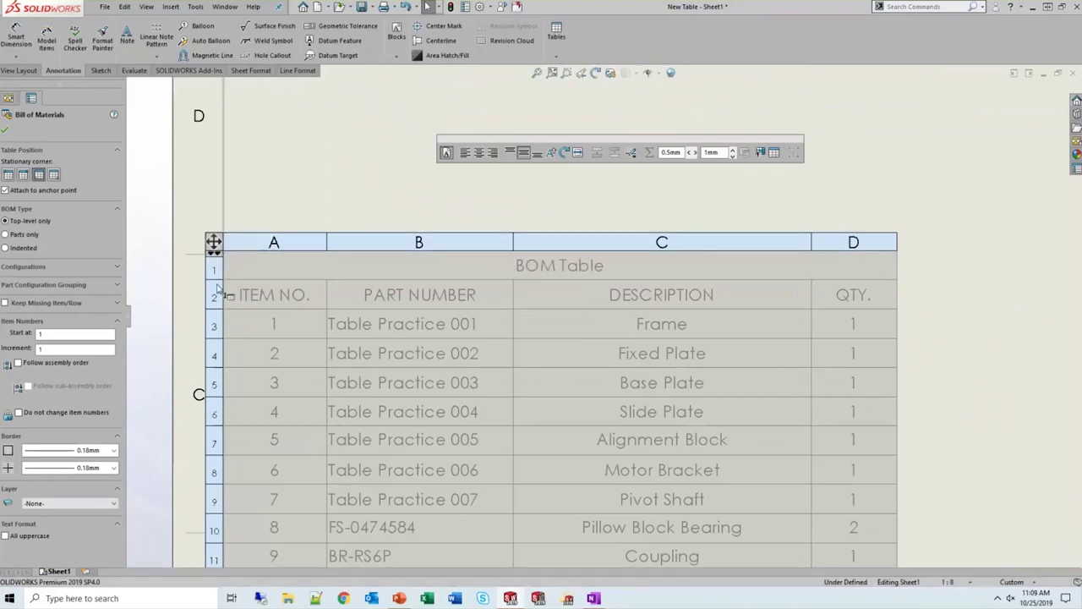
pyautogui.doubleClick(550, 264)
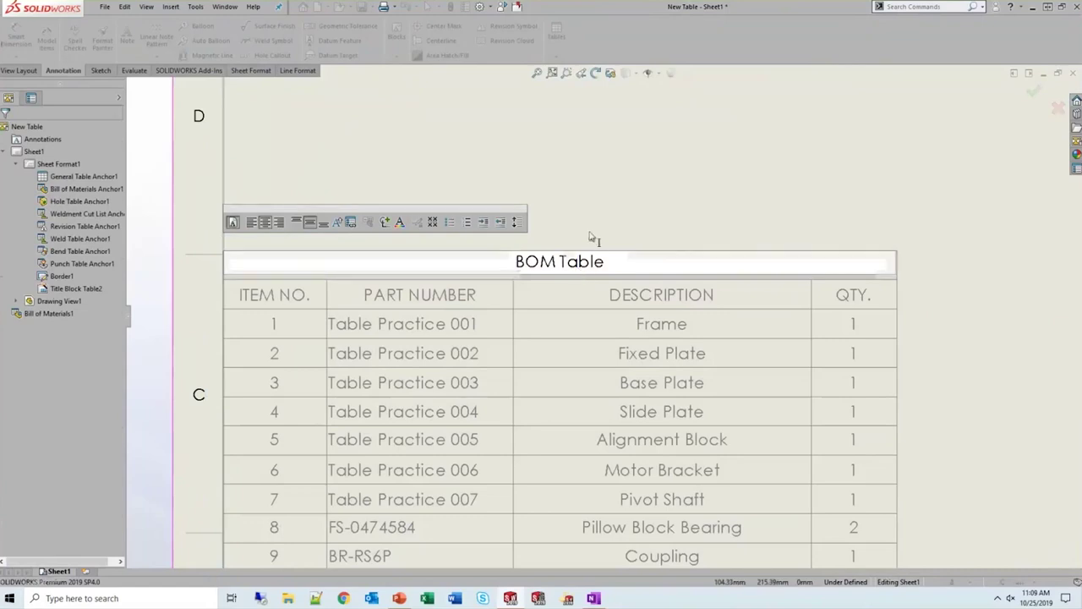
pyautogui.click(597, 240)
pyautogui.click(708, 339)
# Insert a column after DESCRIPTION in the bill of materials and link it to the custom property Weight
pyautogui.scroll(3, 708, 338)
pyautogui.scroll(-1, 709, 338)
pyautogui.scroll(1, 630, 300)
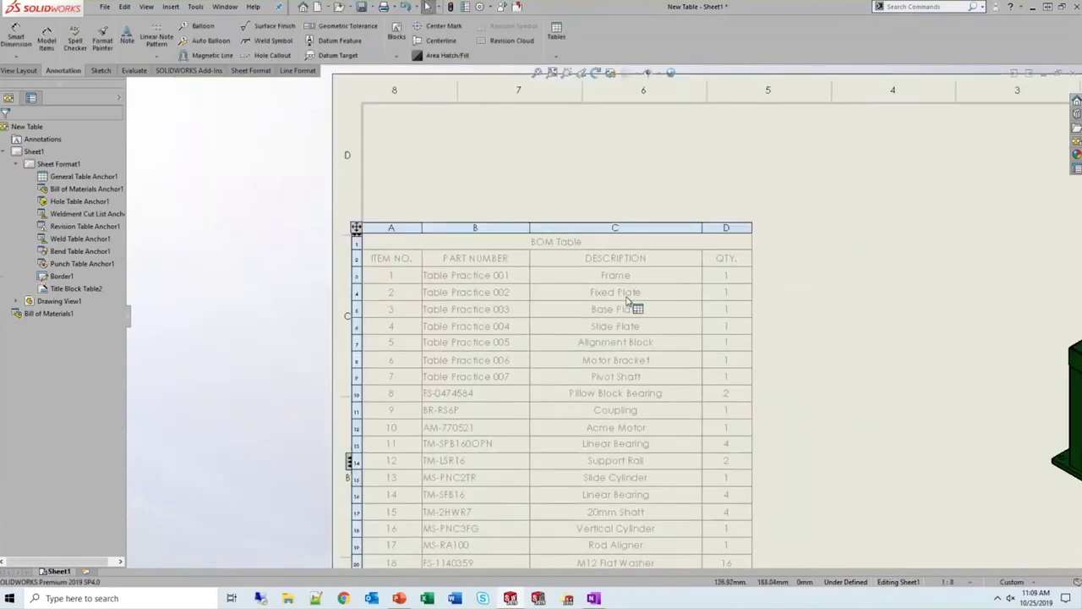
pyautogui.rightClick(616, 225)
pyautogui.moveTo(674, 279)
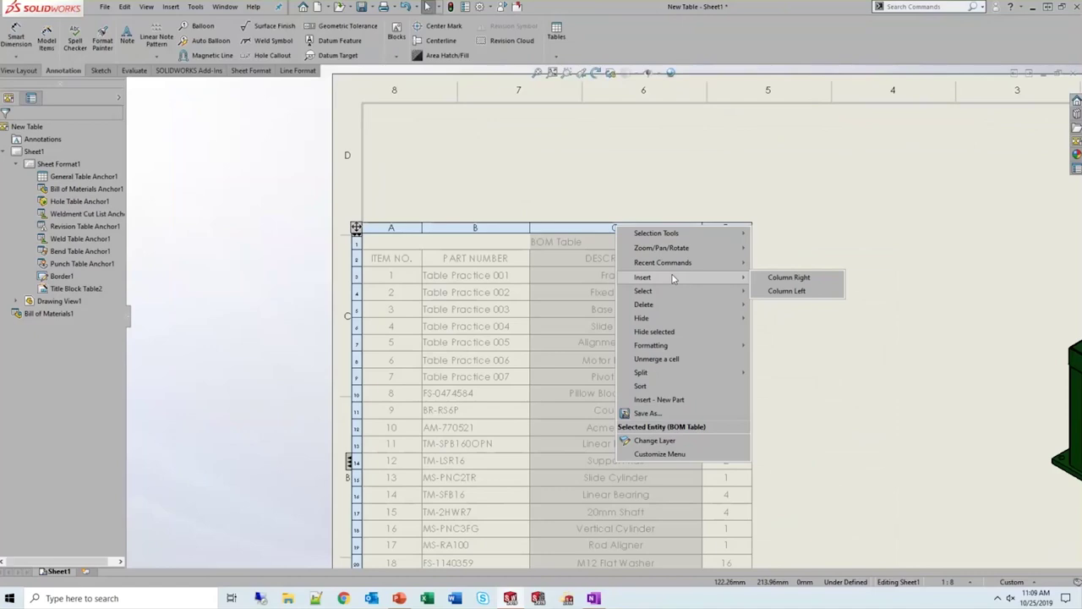
pyautogui.click(796, 279)
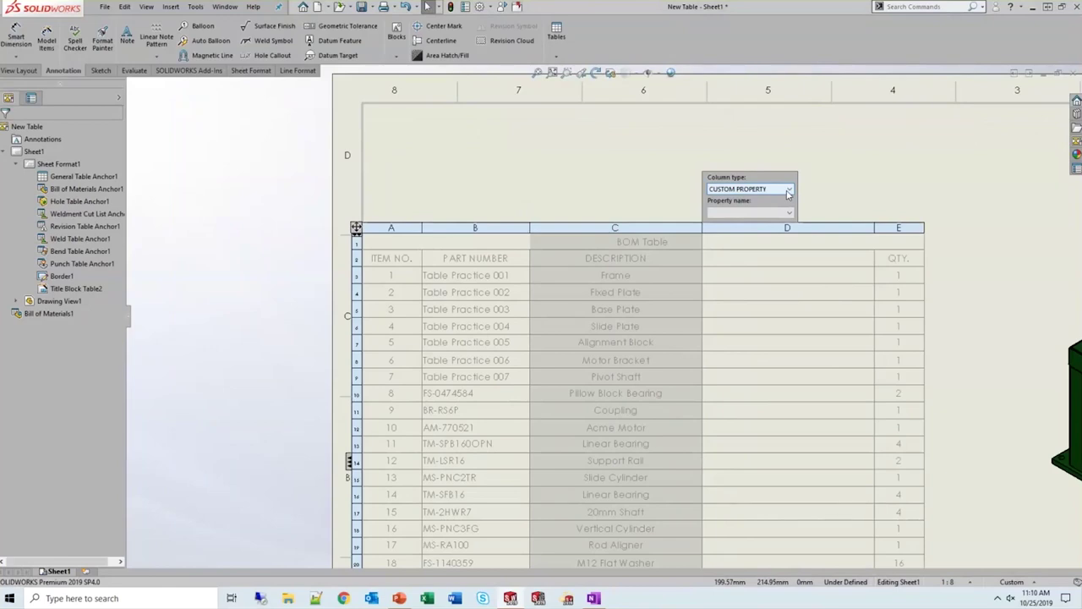
pyautogui.click(788, 191)
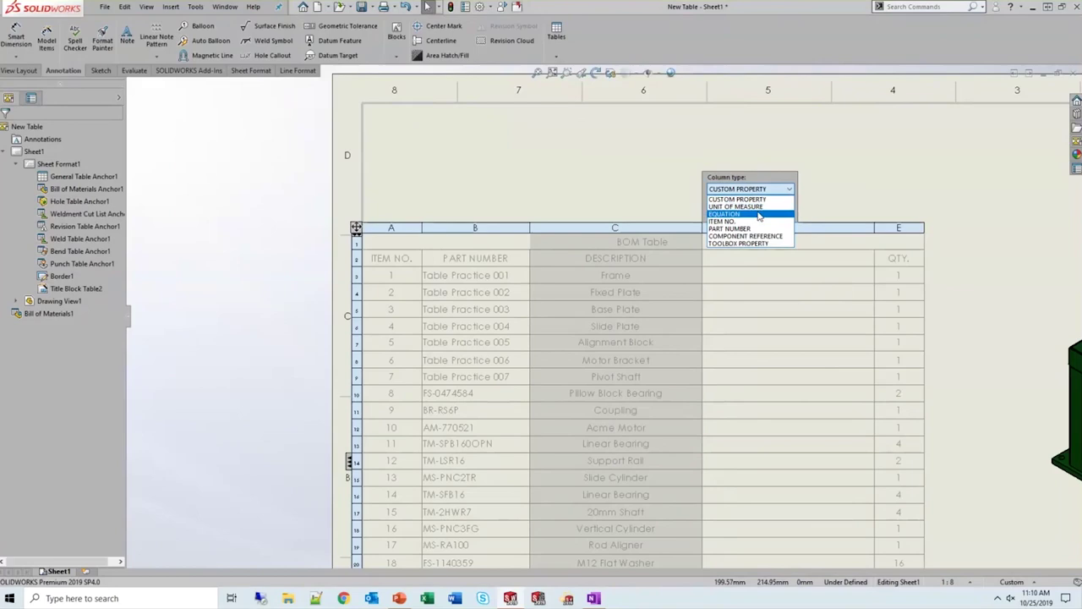
pyautogui.click(761, 217)
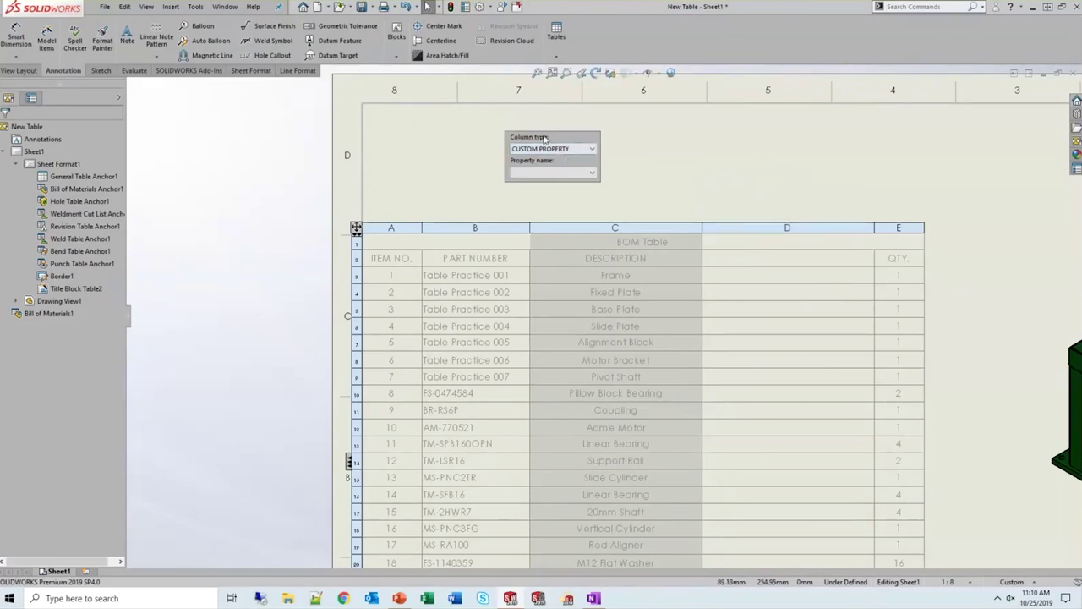
pyautogui.click(765, 174)
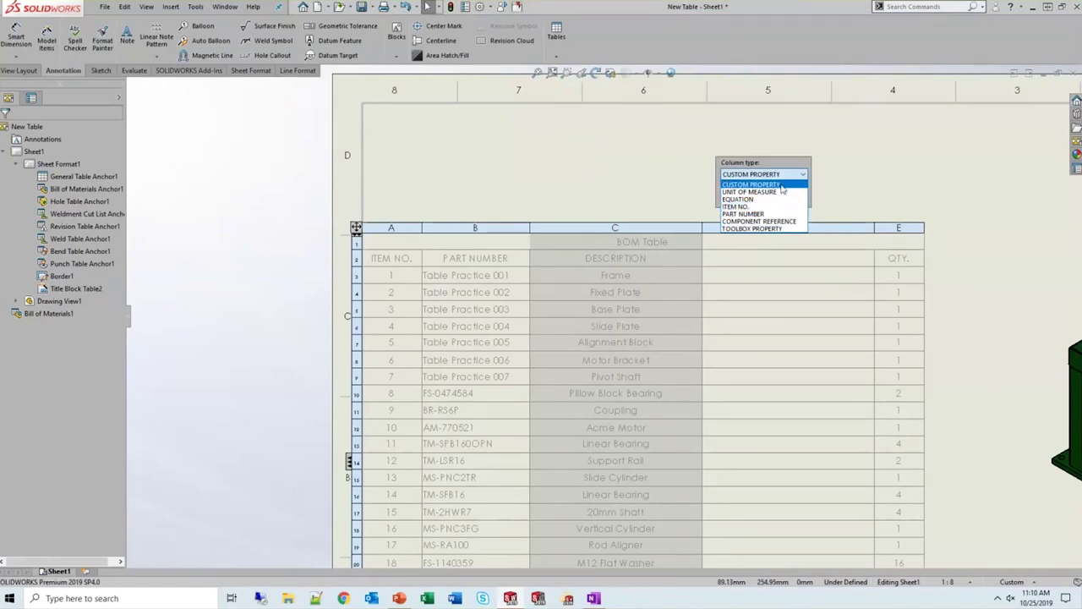
pyautogui.click(783, 185)
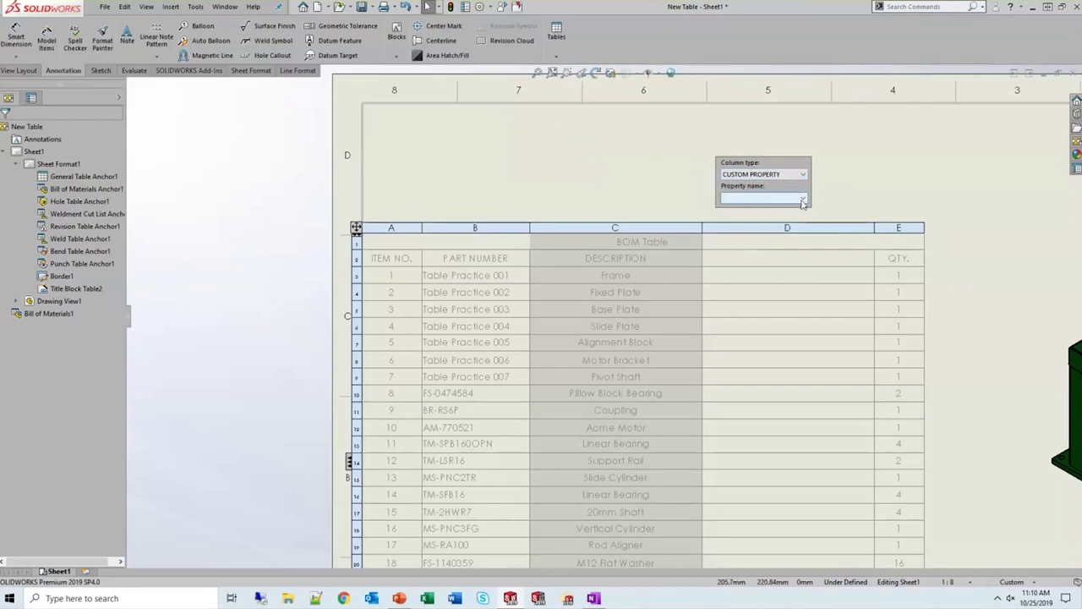
pyautogui.click(803, 200)
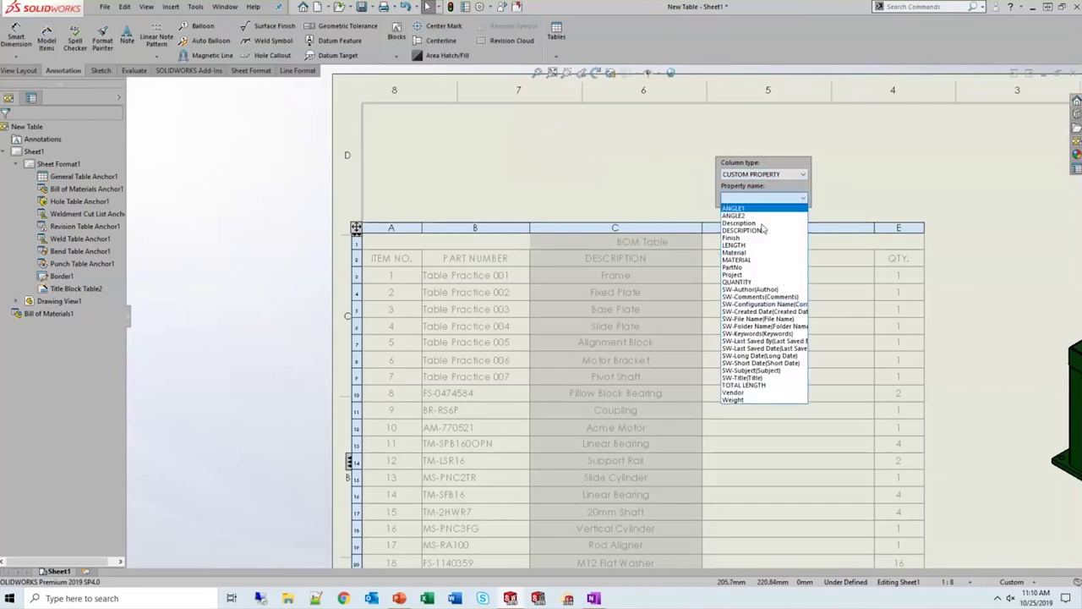
pyautogui.click(758, 400)
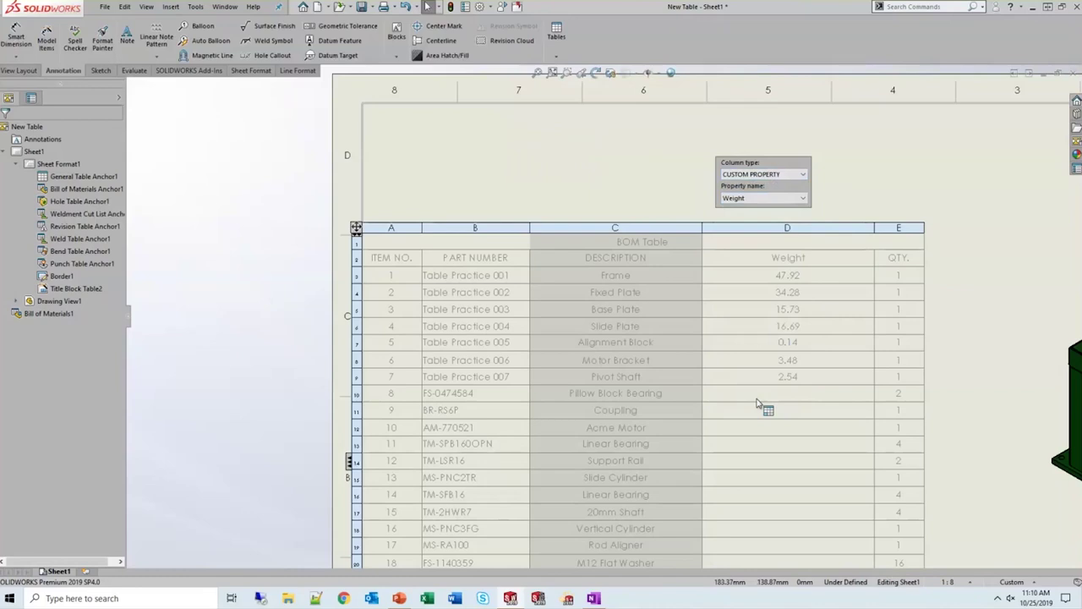
# Insert a column before Weight in the bill of materials and link it to the custom property MATERIAL
pyautogui.click(739, 225)
pyautogui.rightClick(739, 226)
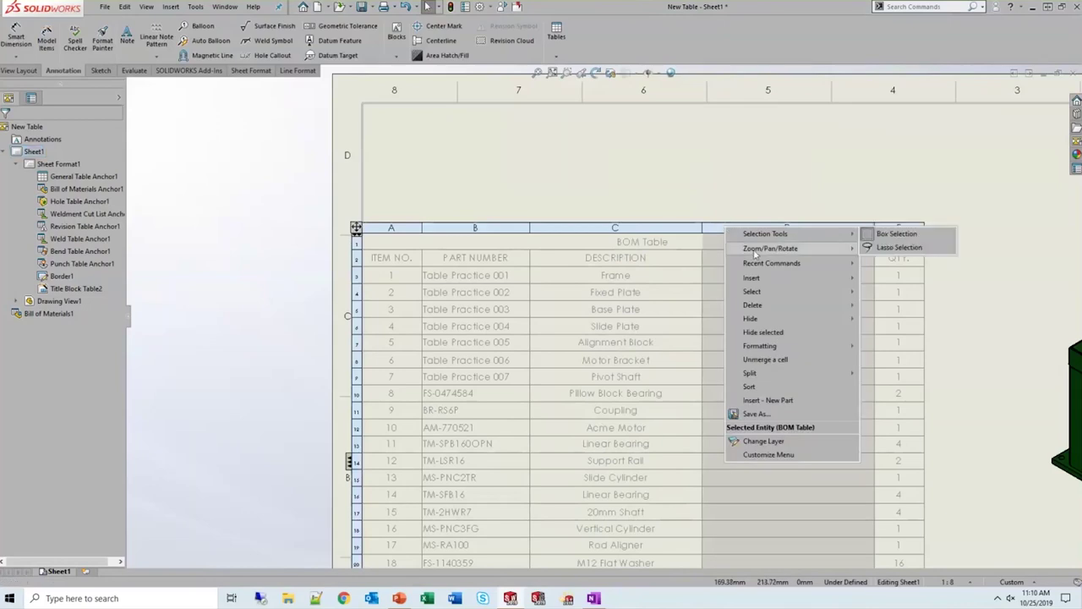
pyautogui.moveTo(773, 277)
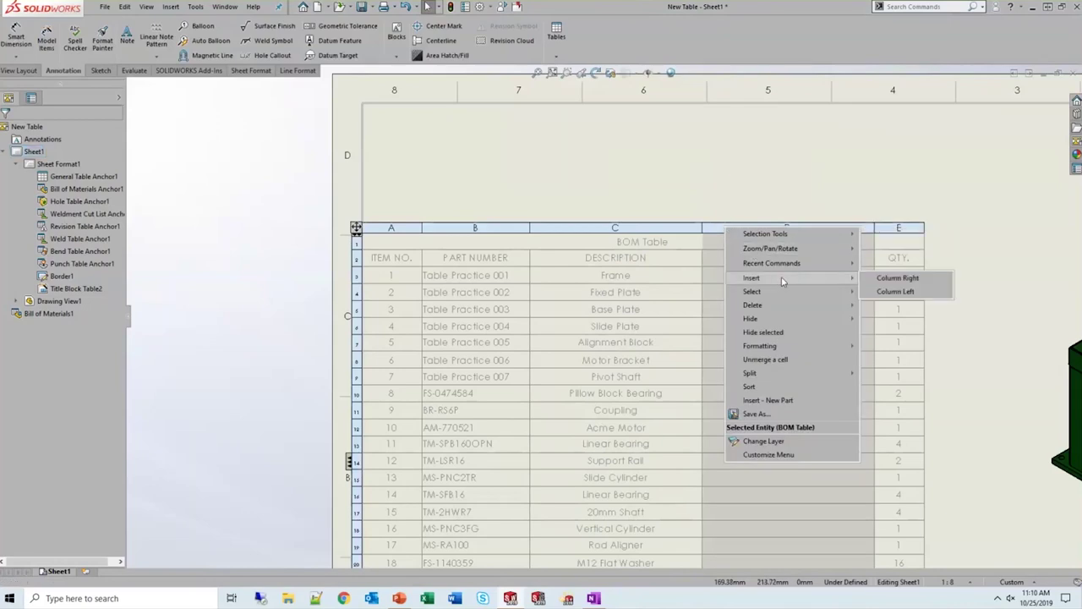
pyautogui.click(908, 296)
pyautogui.click(762, 212)
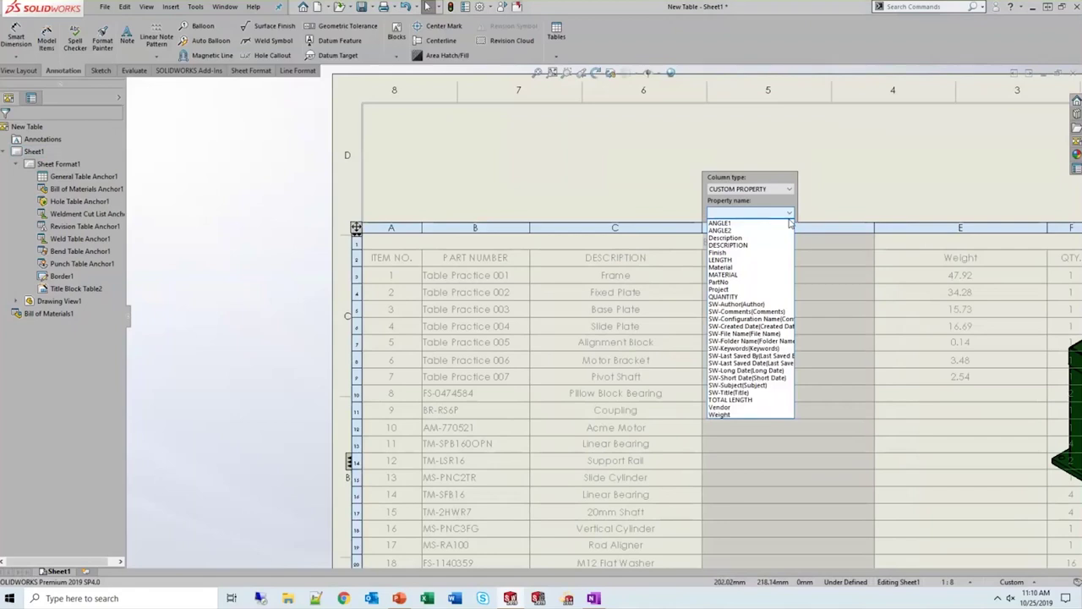
pyautogui.click(755, 275)
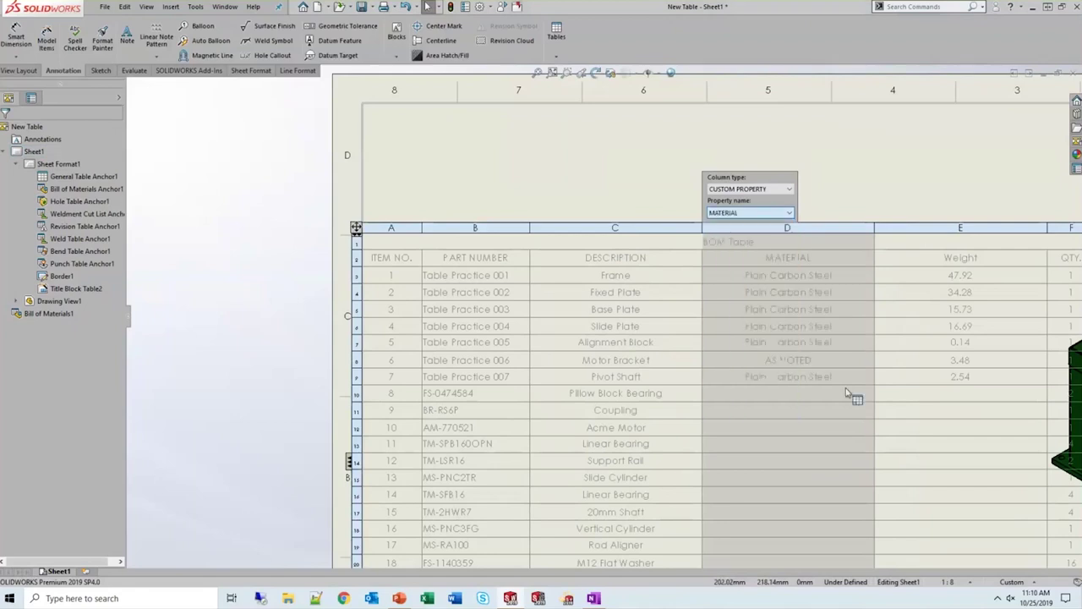
pyautogui.click(874, 222)
# Move the Weight column of the bill of materials in front of the MATERIAL column
pyautogui.scroll(2, 858, 228)
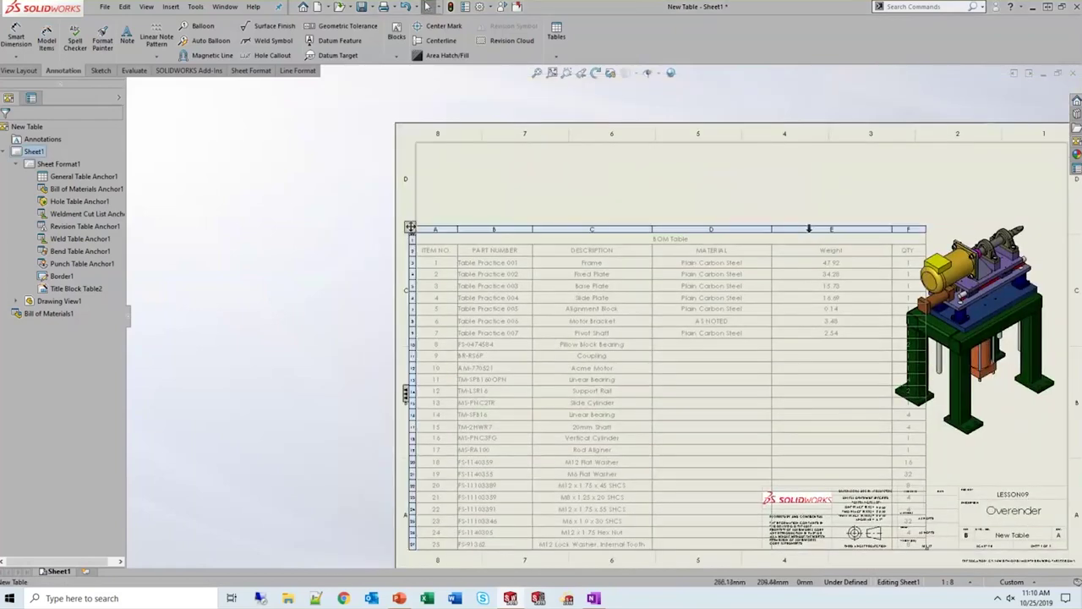
pyautogui.click(817, 227)
pyautogui.click(822, 229)
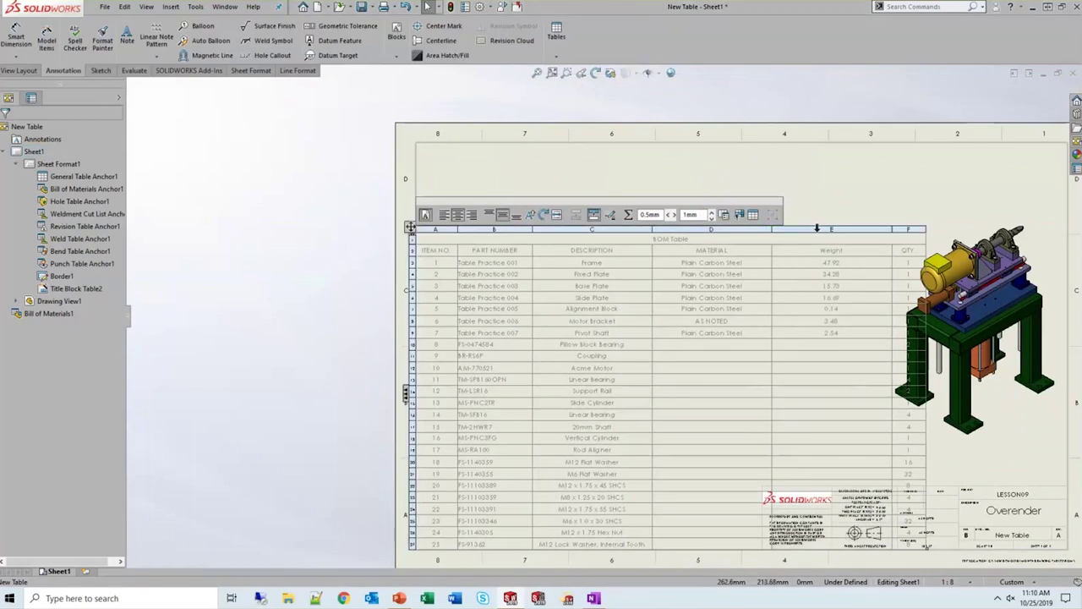
pyautogui.moveTo(698, 231); pyautogui.dragTo(655, 228)
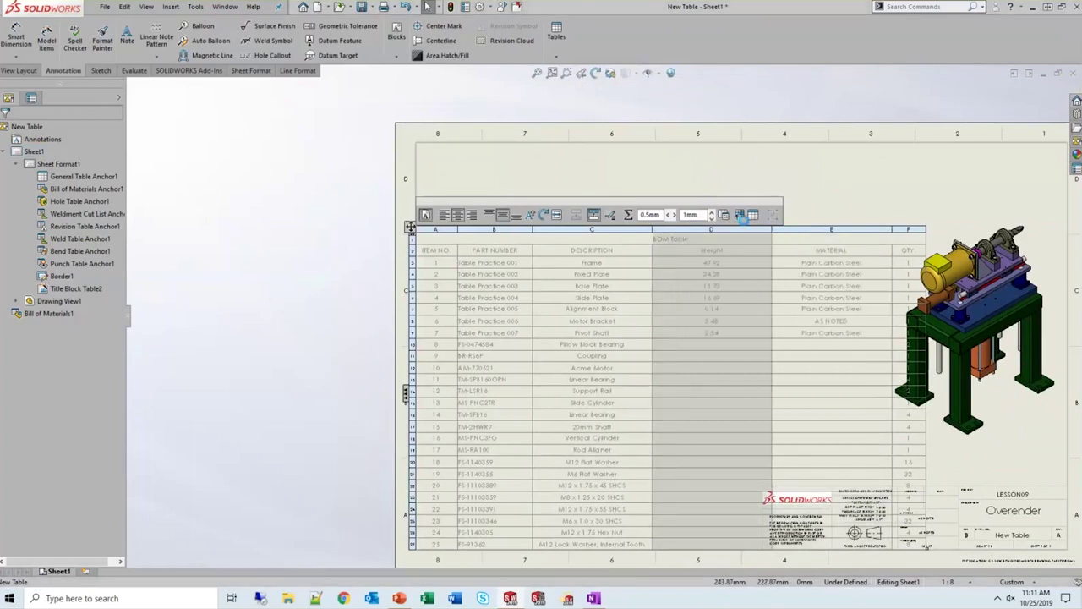
# Hide the Weight column of the bill of materials
pyautogui.rightClick(712, 228)
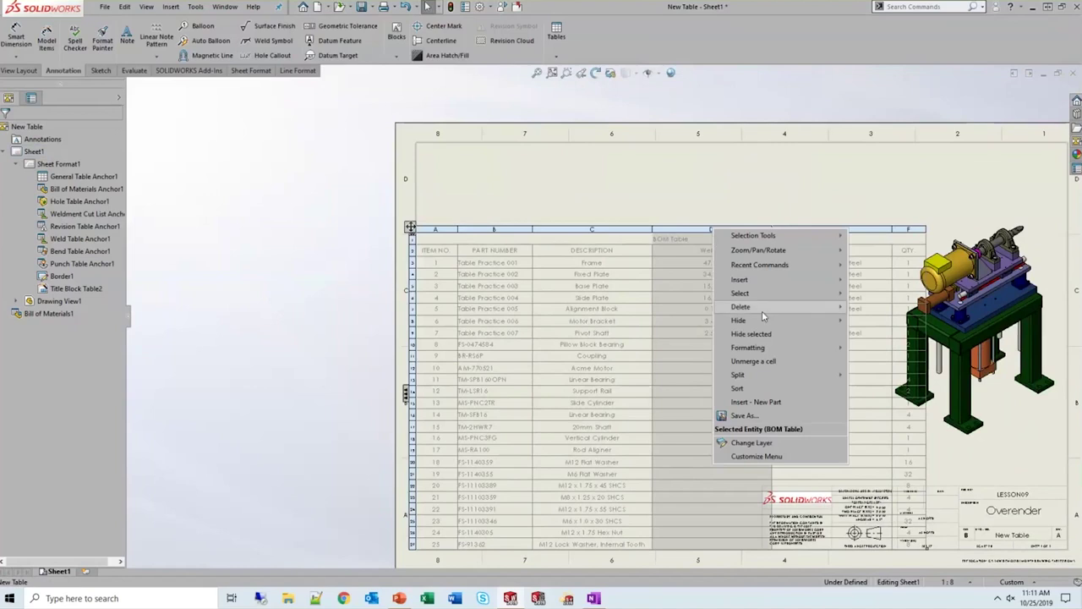
pyautogui.moveTo(765, 321)
pyautogui.click(877, 334)
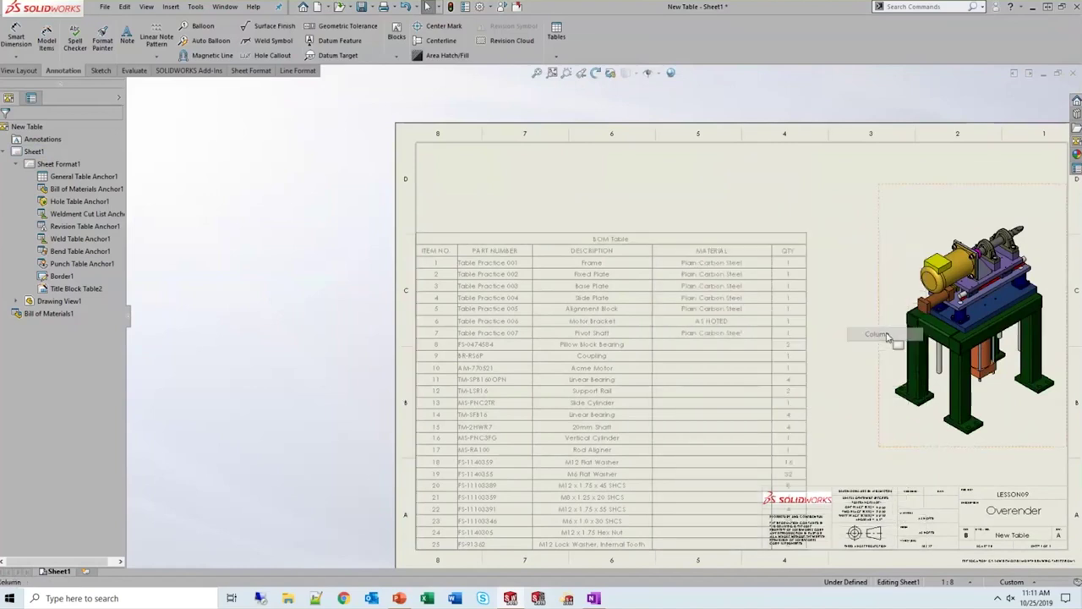
# Show the hidden Weight column in the bill of materials again
pyautogui.rightClick(671, 230)
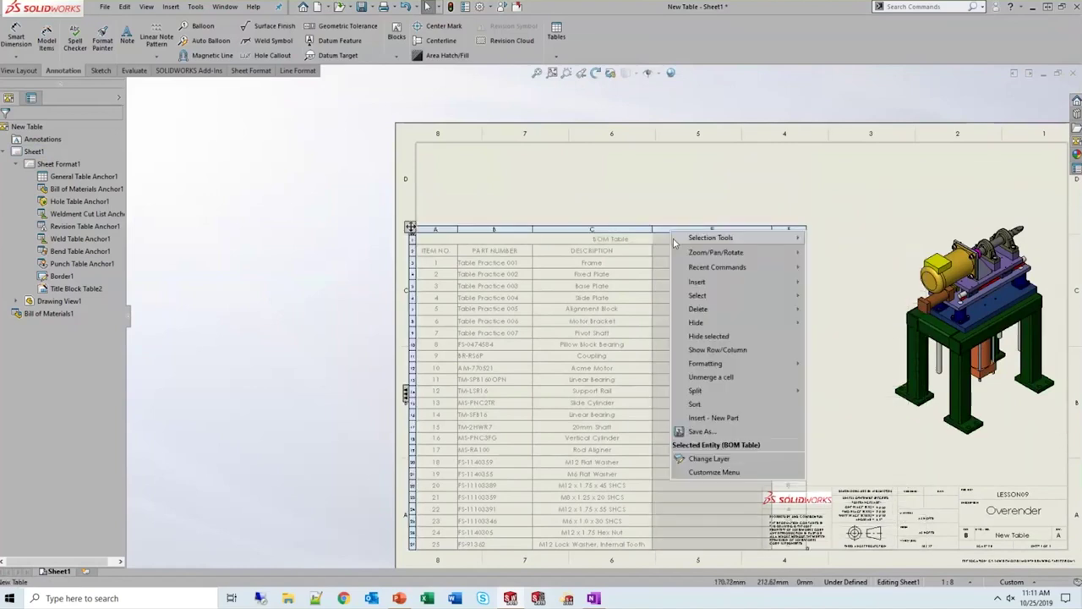
pyautogui.moveTo(712, 329)
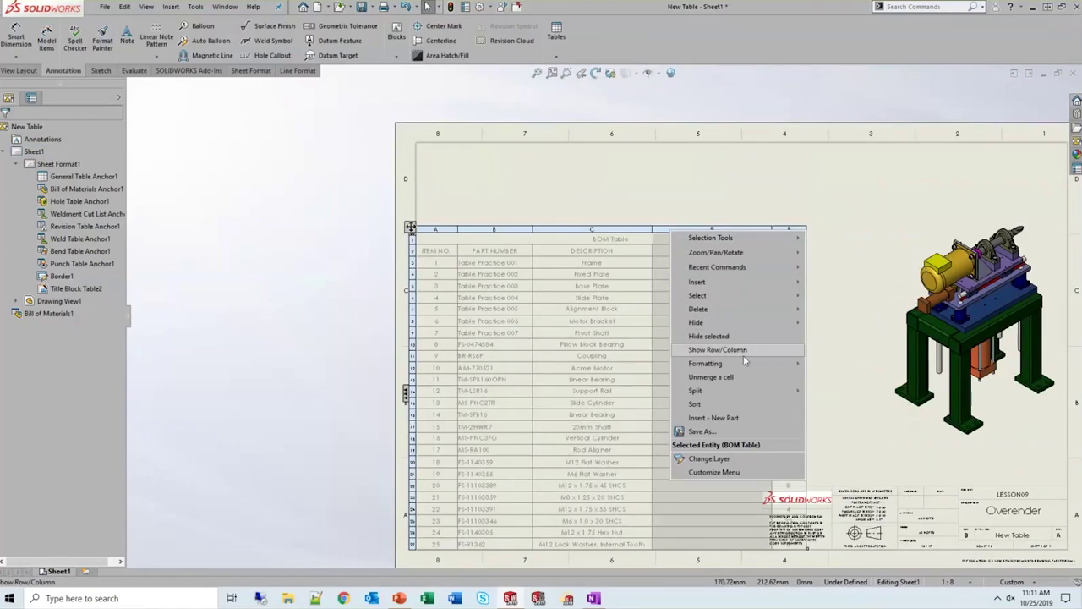
pyautogui.click(753, 356)
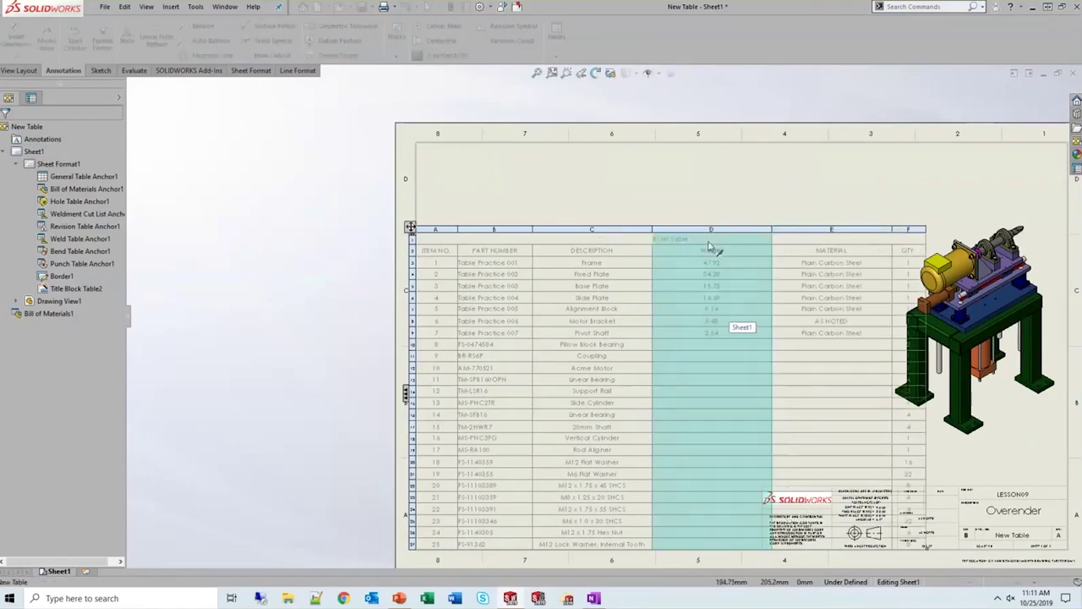
pyautogui.moveTo(416, 370)
pyautogui.mouseDown()
pyautogui.moveTo(415, 417)
pyautogui.moveTo(414, 389)
pyautogui.mouseUp()
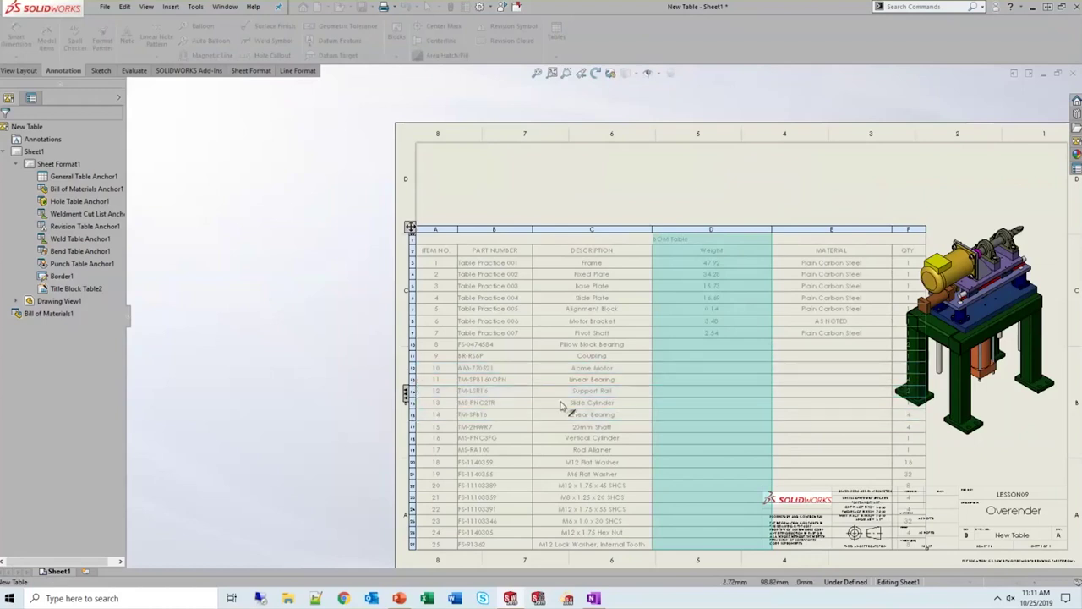
pyautogui.click(713, 230)
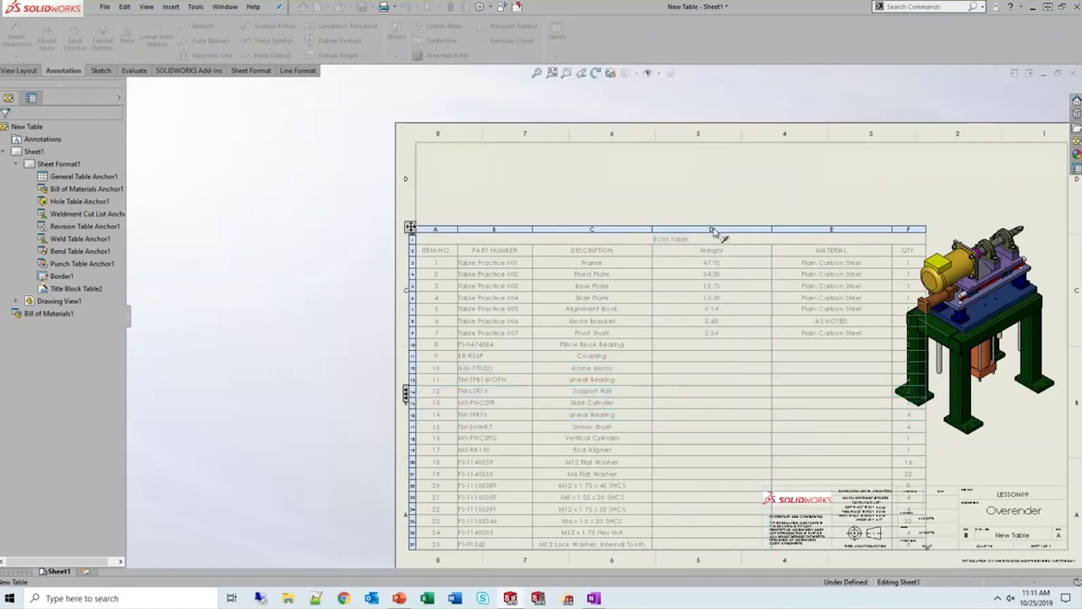
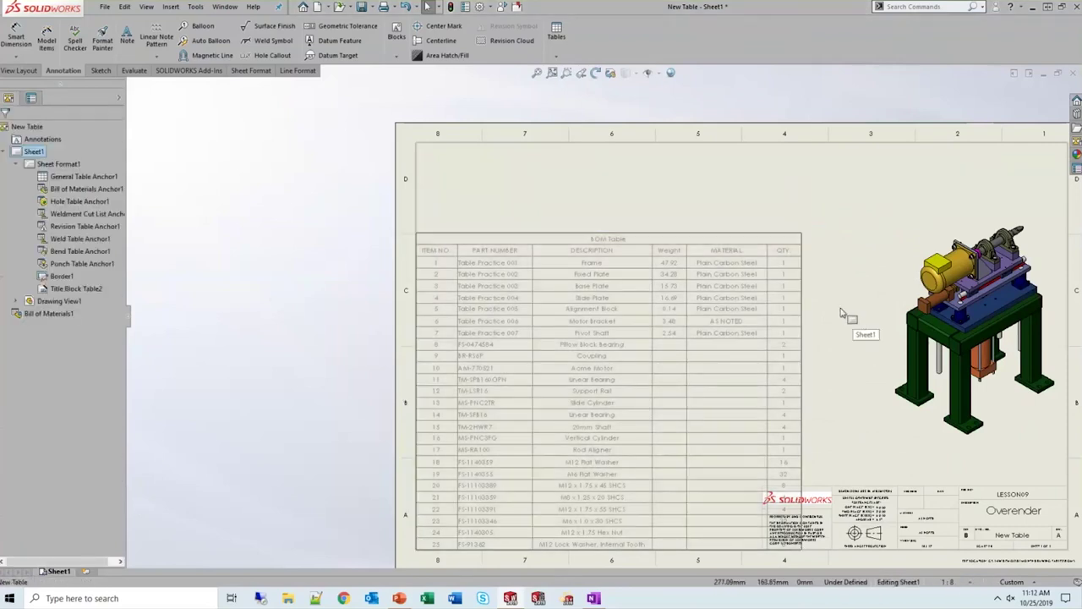
# Detach the bill of materials from its anchor point and move it up, clear of the drawing border and title block
pyautogui.click(496, 243)
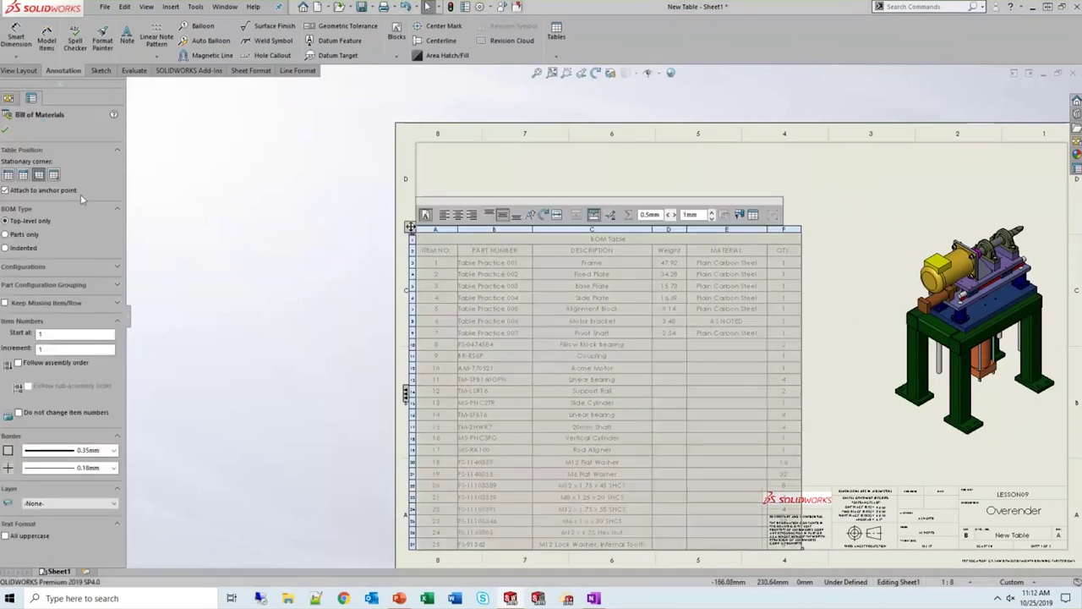
pyautogui.moveTo(410, 227); pyautogui.dragTo(449, 163)
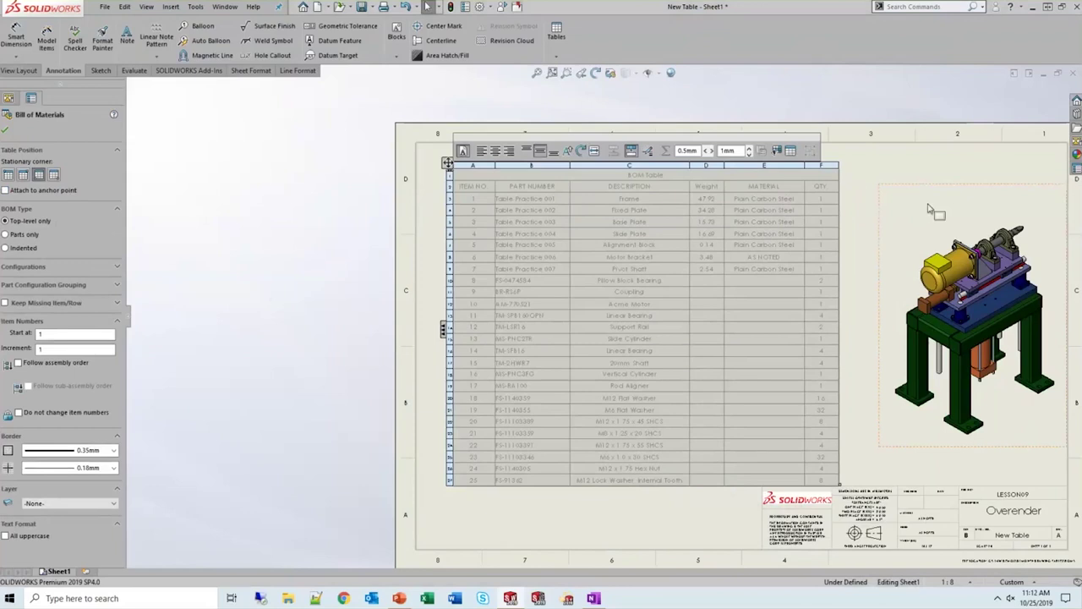
pyautogui.click(859, 174)
# Set the border line beneath the title row of the bill of materials to 0.35 mm thickness
pyautogui.scroll(-5, 829, 172)
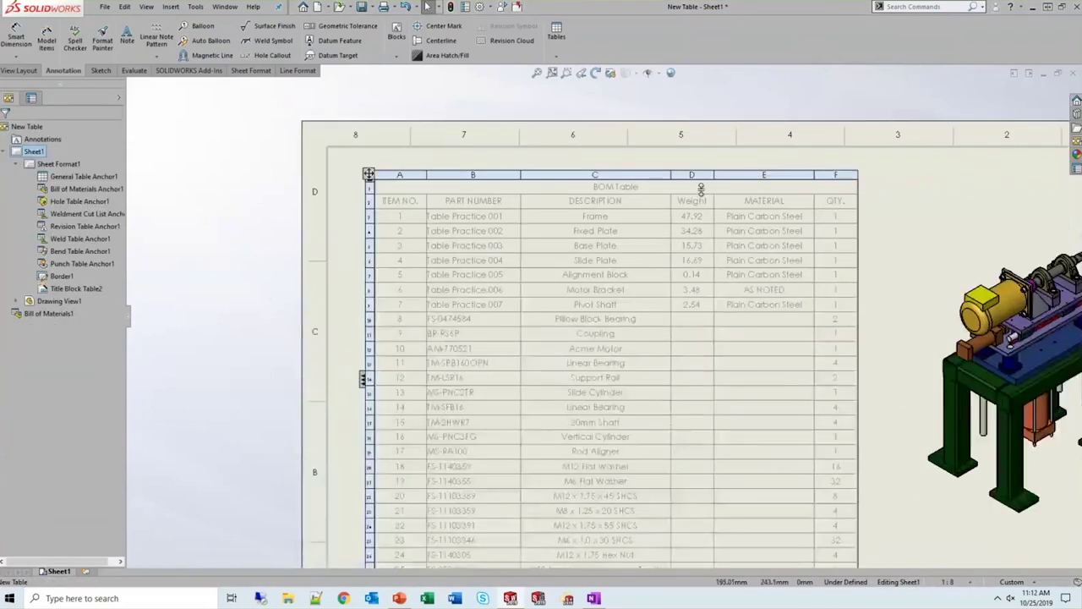
pyautogui.click(659, 206)
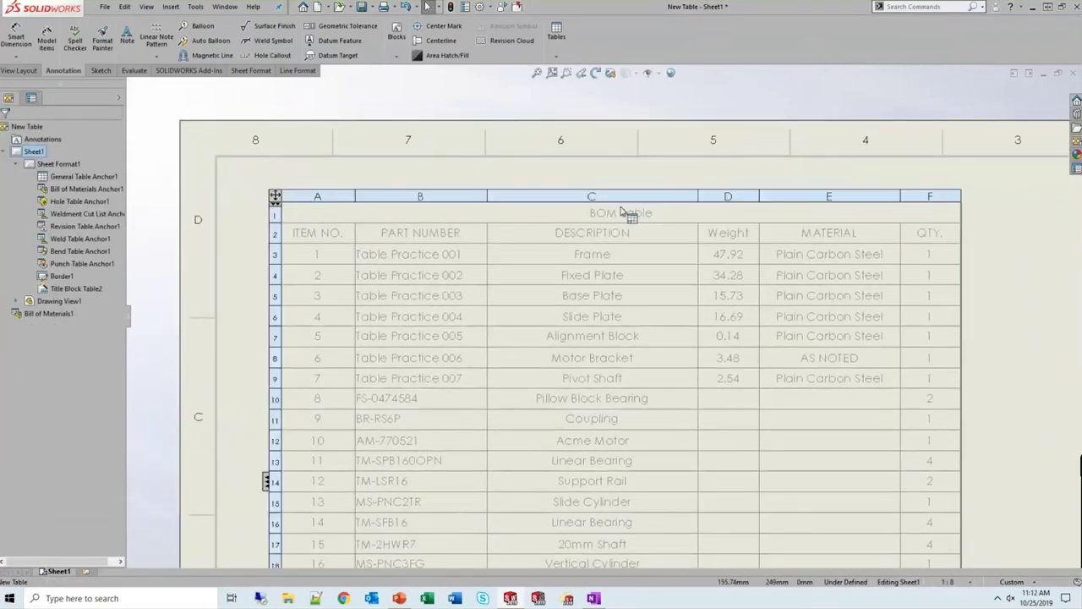
pyautogui.click(636, 218)
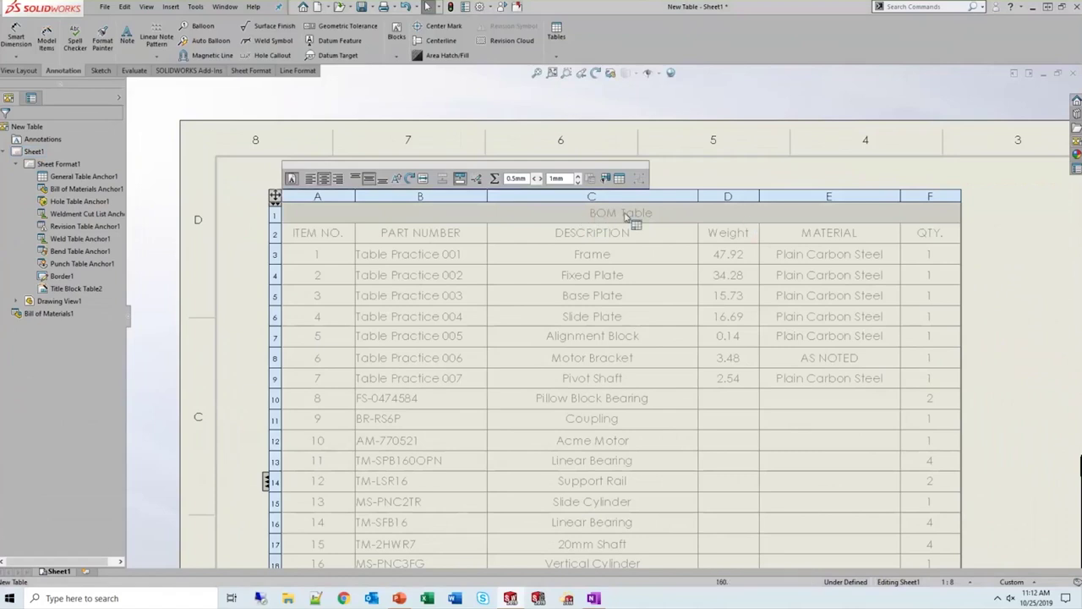
pyautogui.click(476, 178)
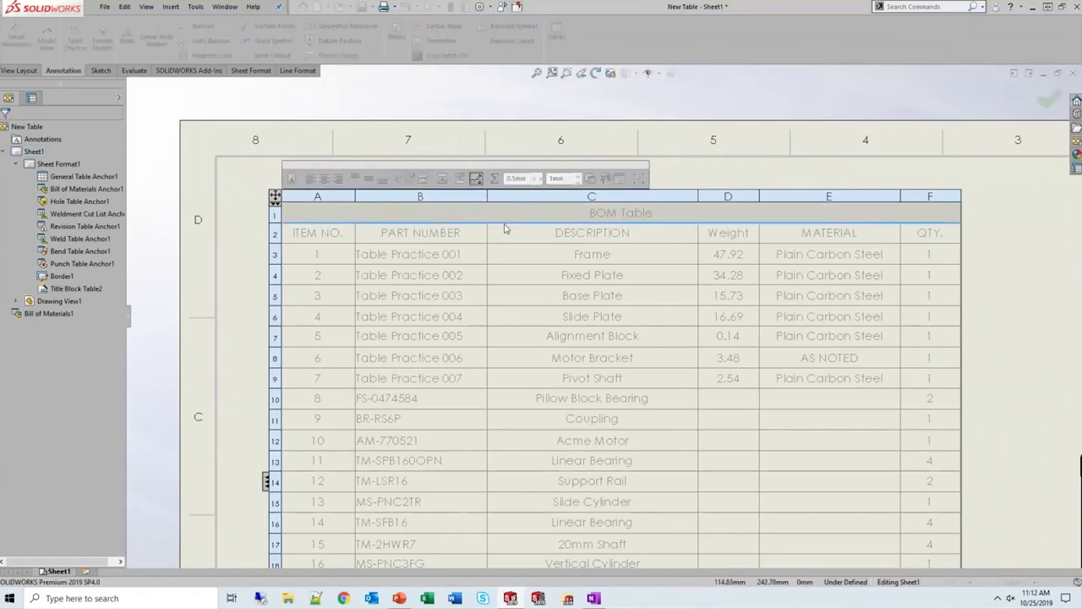
pyautogui.click(505, 229)
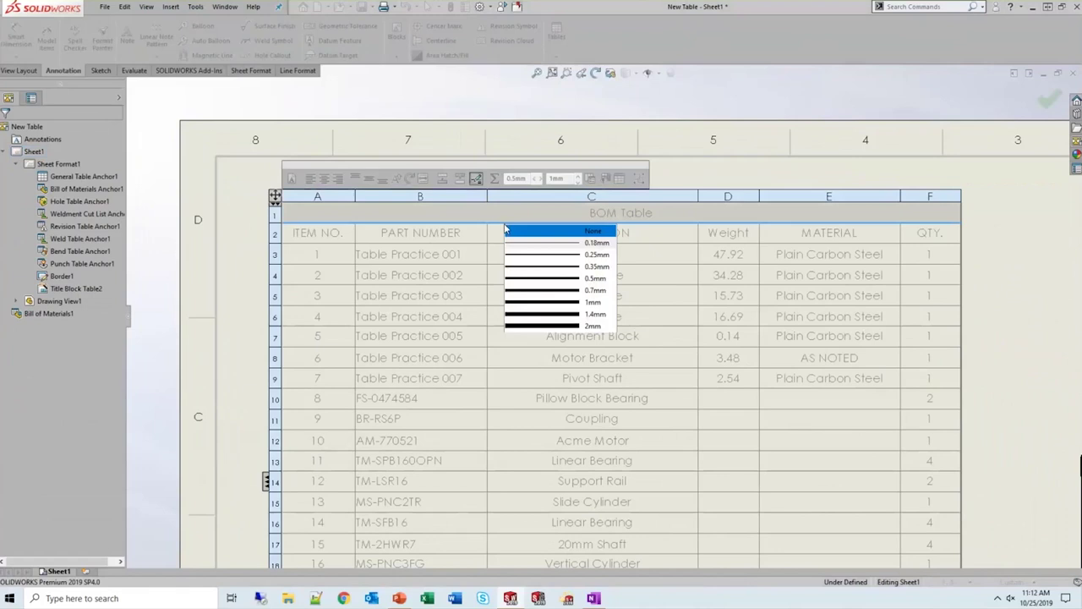
pyautogui.click(560, 267)
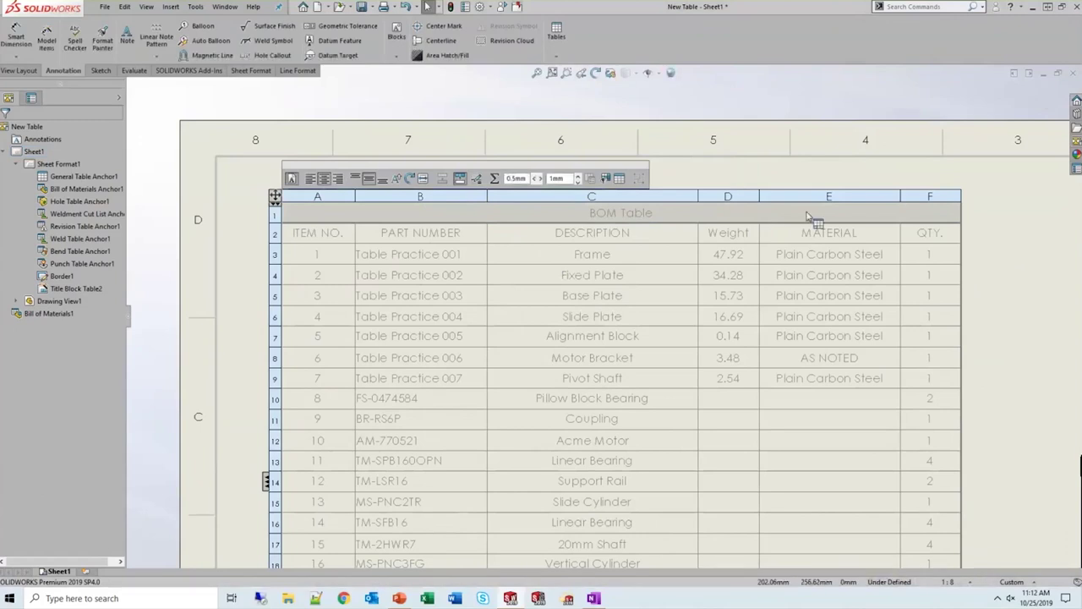
pyautogui.click(988, 320)
# Set the border line beneath all column headings of the bill of materials to 0.35 mm thickness
pyautogui.click(516, 264)
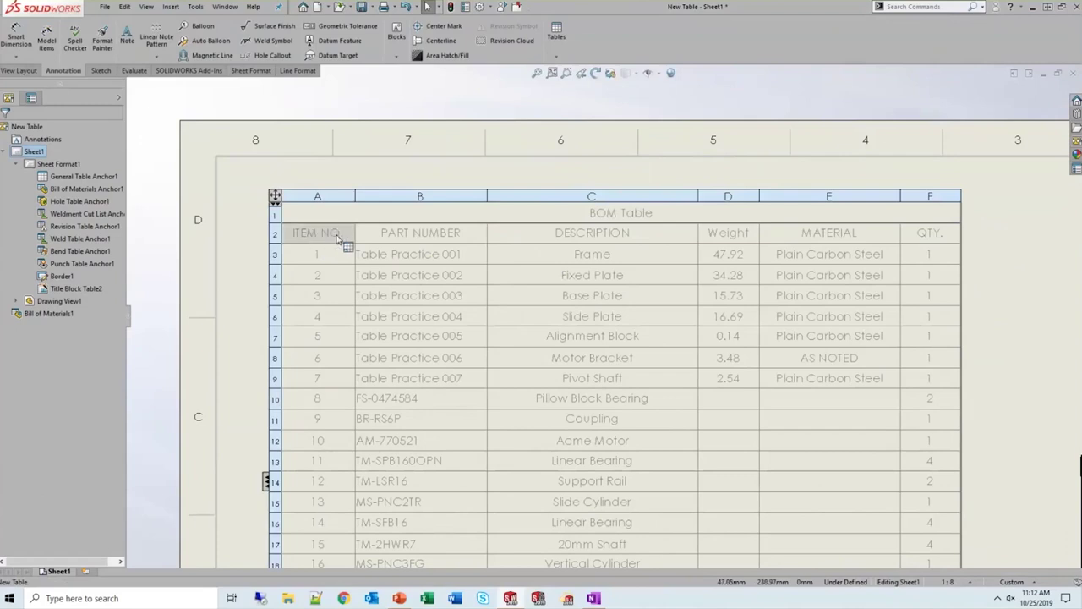
pyautogui.press('Escape')
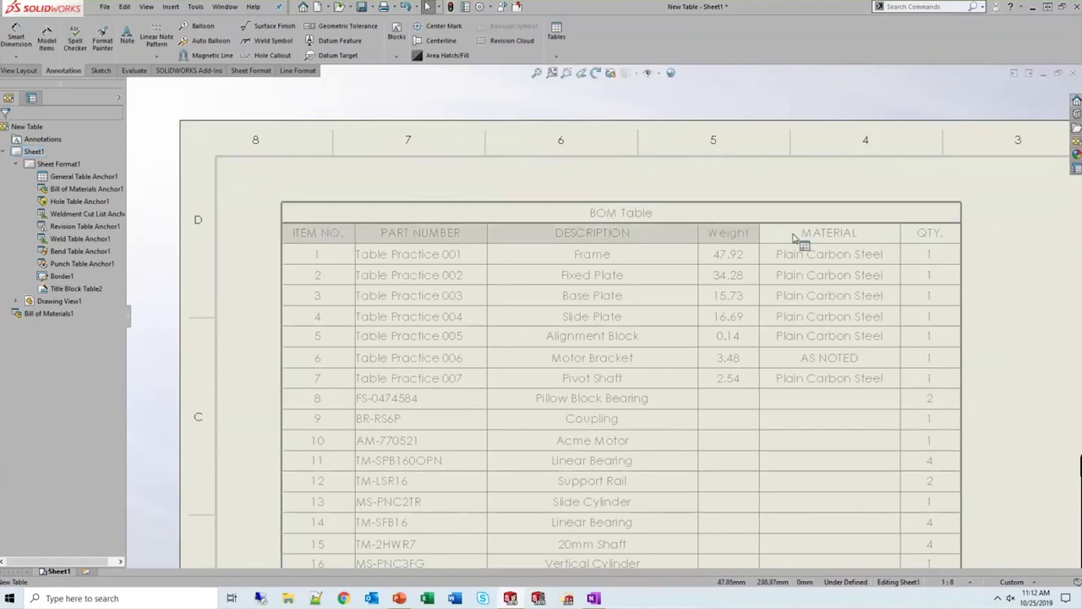
pyautogui.click(938, 235)
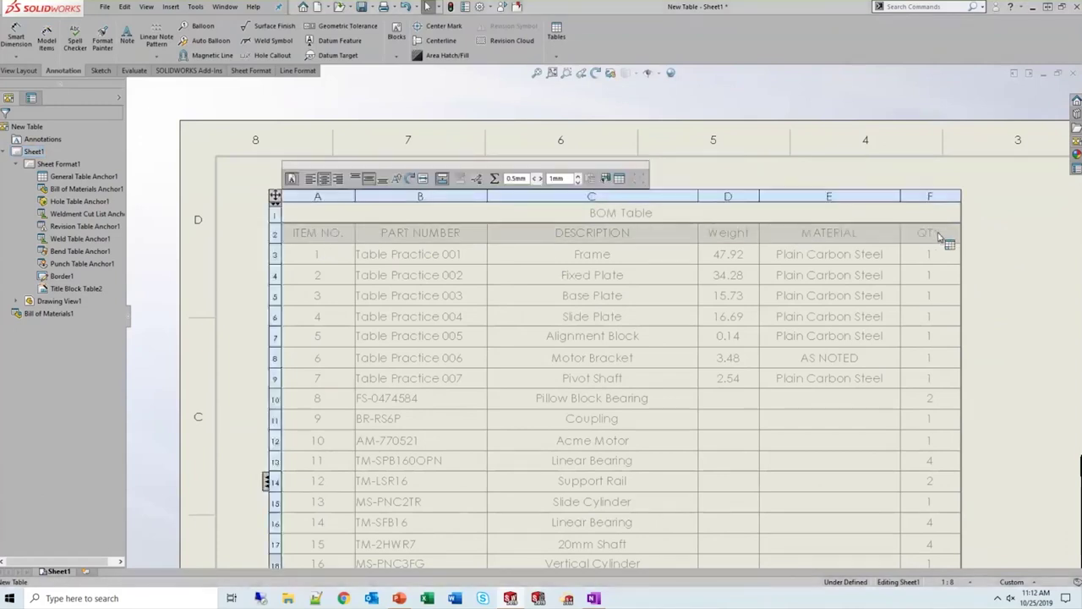
pyautogui.click(478, 181)
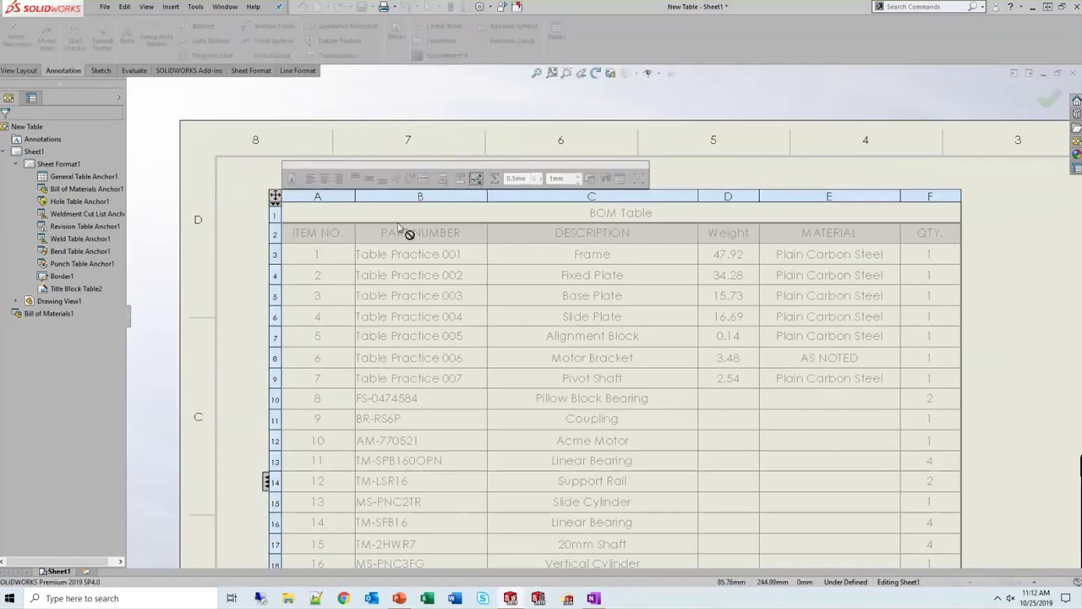
pyautogui.click(338, 244)
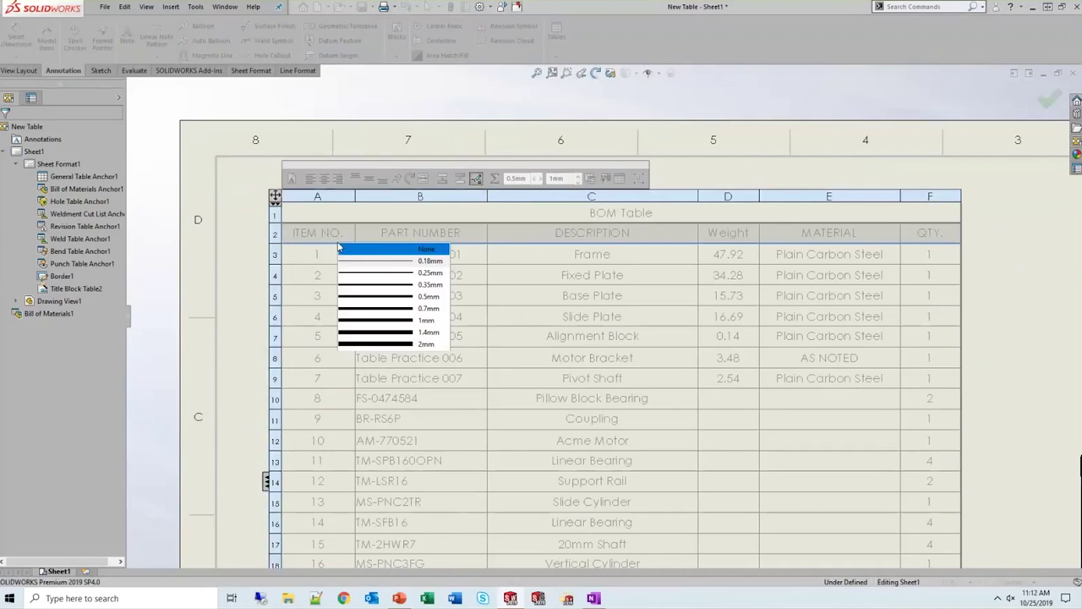
pyautogui.click(378, 289)
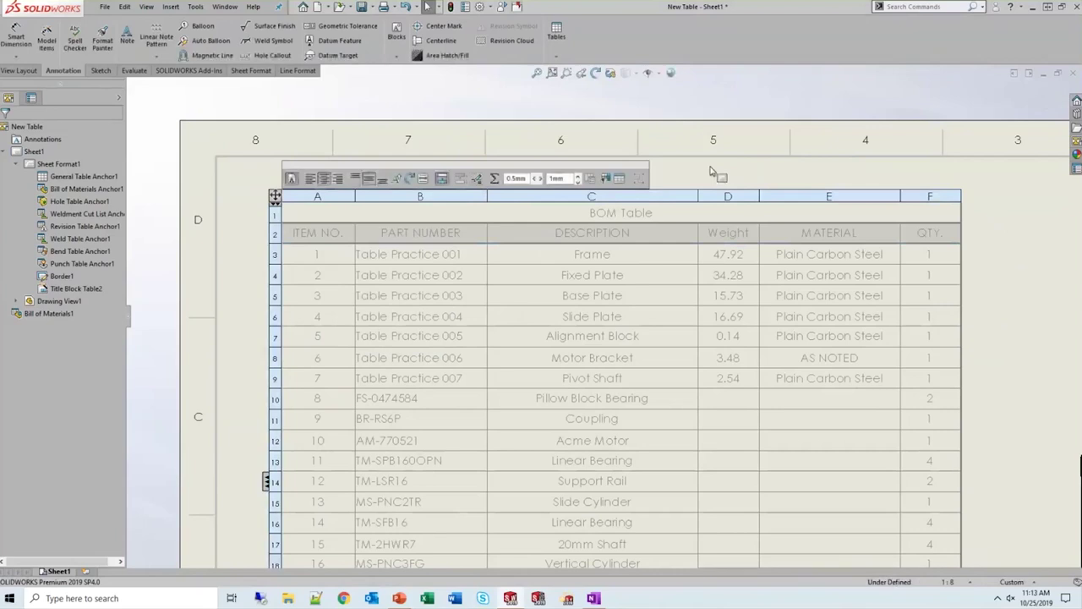
pyautogui.click(1057, 256)
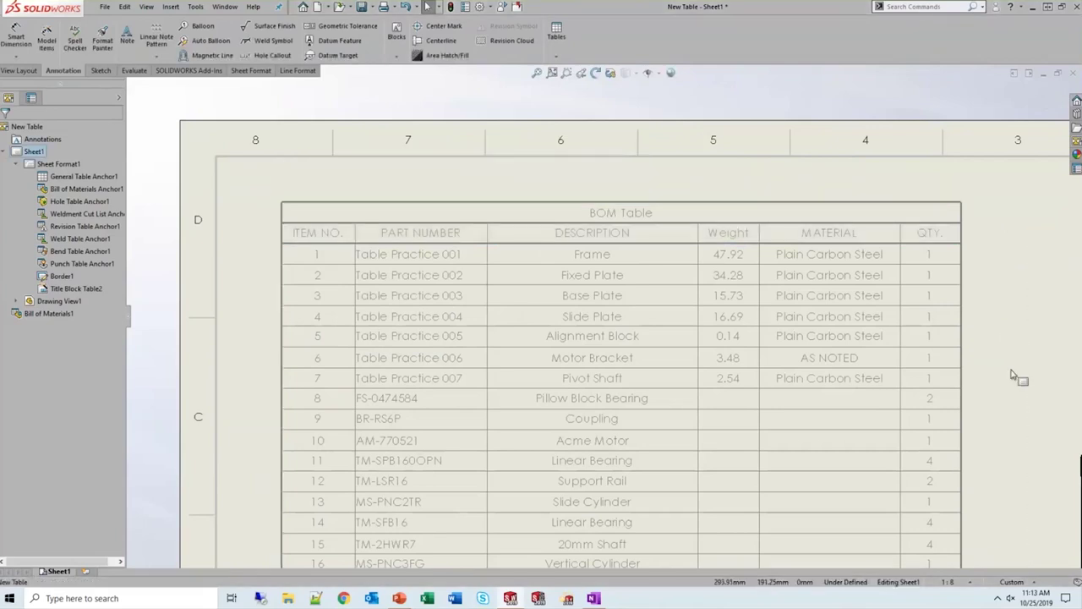
# Hide the title row above the column headings of the bill of materials
pyautogui.click(331, 269)
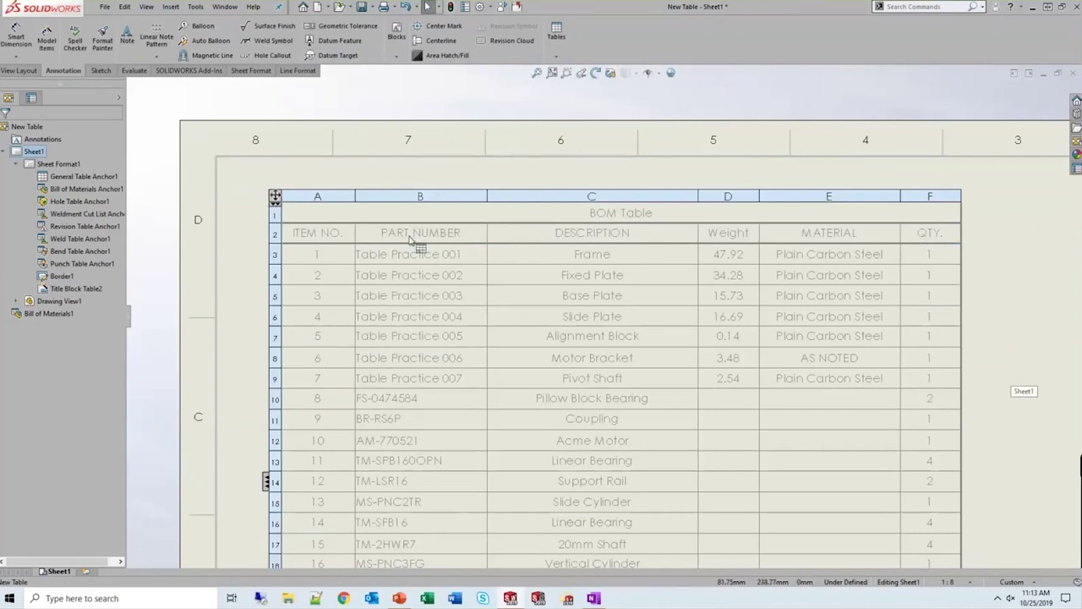
pyautogui.click(275, 216)
pyautogui.click(243, 215)
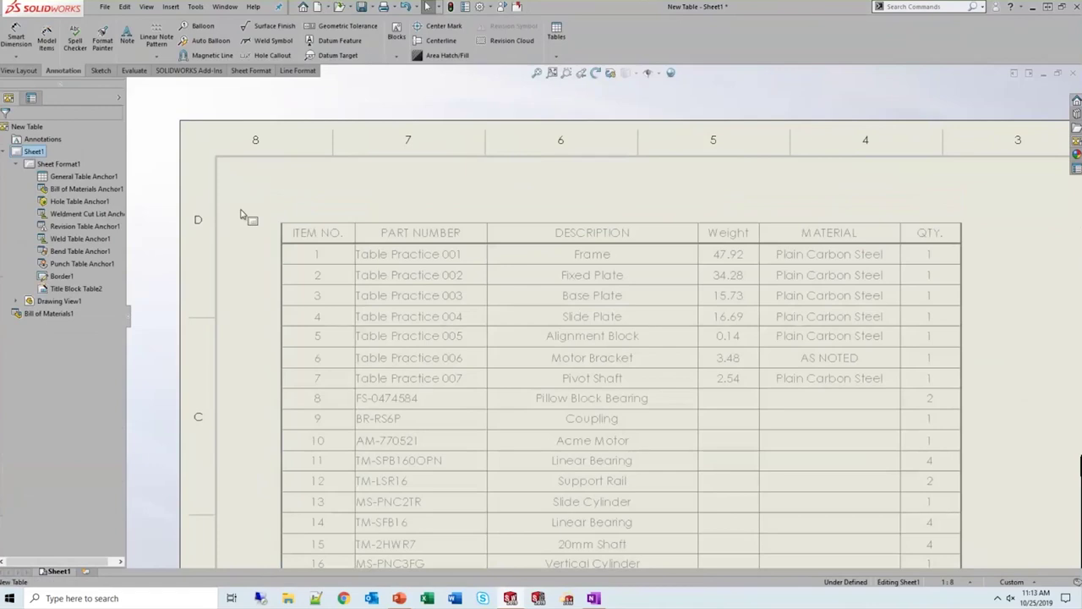
pyautogui.click(275, 216)
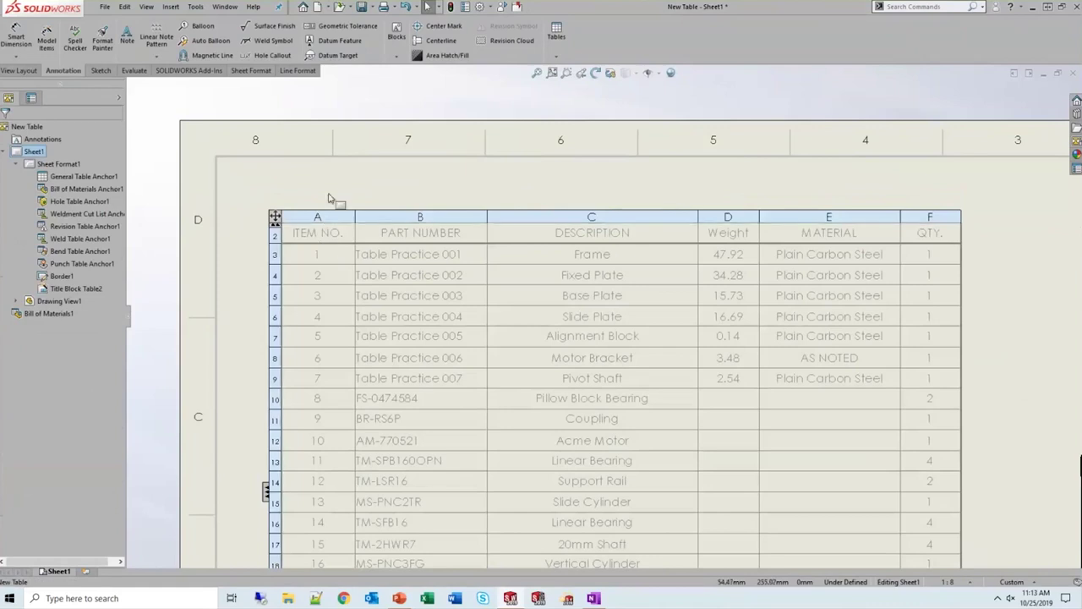
pyautogui.click(299, 207)
pyautogui.click(296, 232)
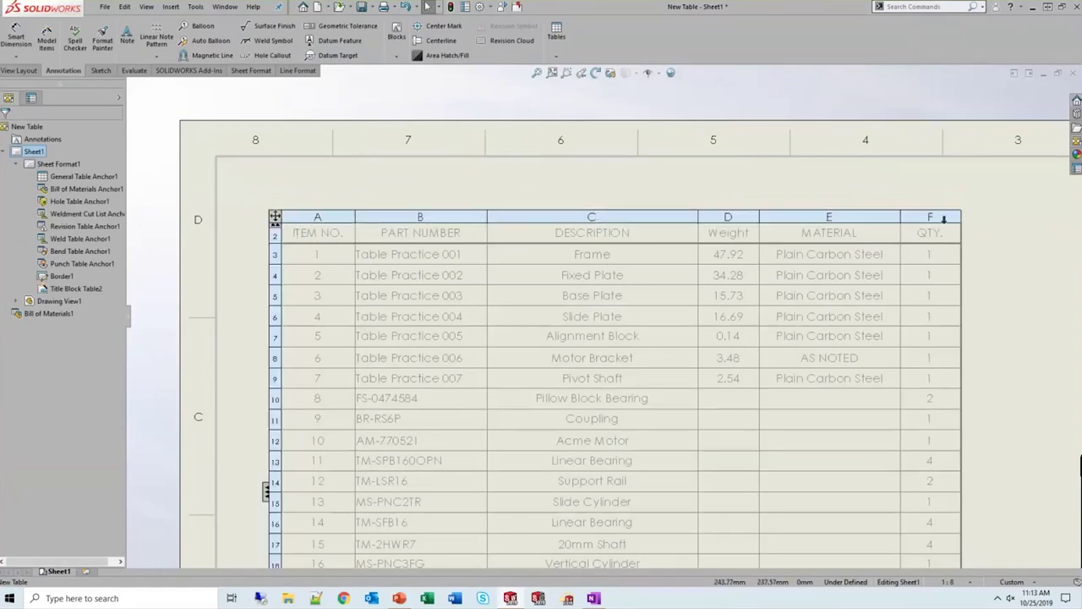
pyautogui.click(992, 259)
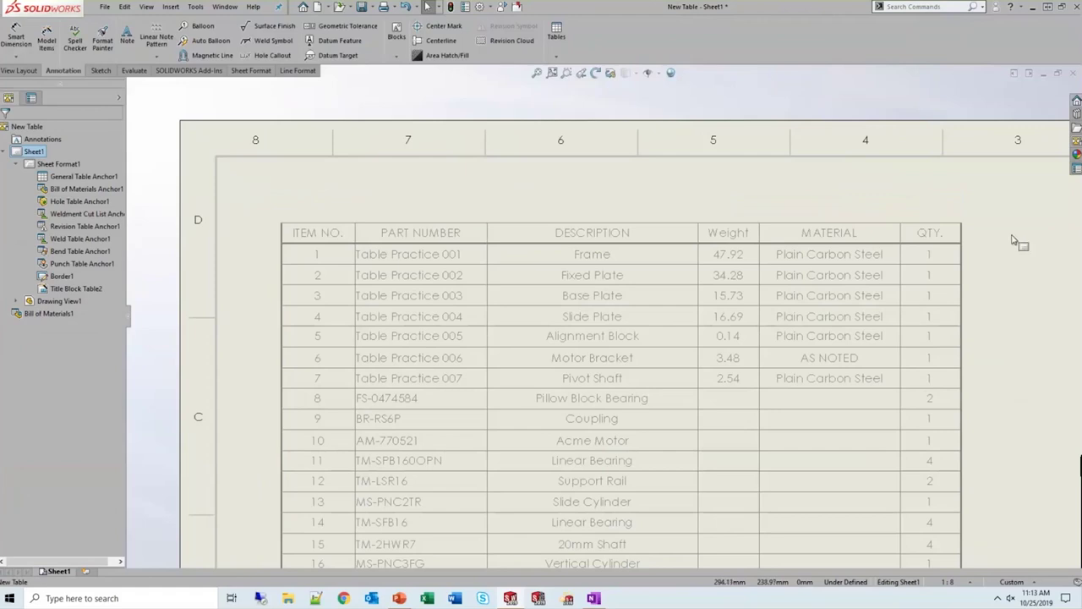
# Set the border line above all column headings of the bill of materials to 0.35 mm thickness
pyautogui.click(958, 227)
pyautogui.moveTo(334, 234); pyautogui.dragTo(937, 239)
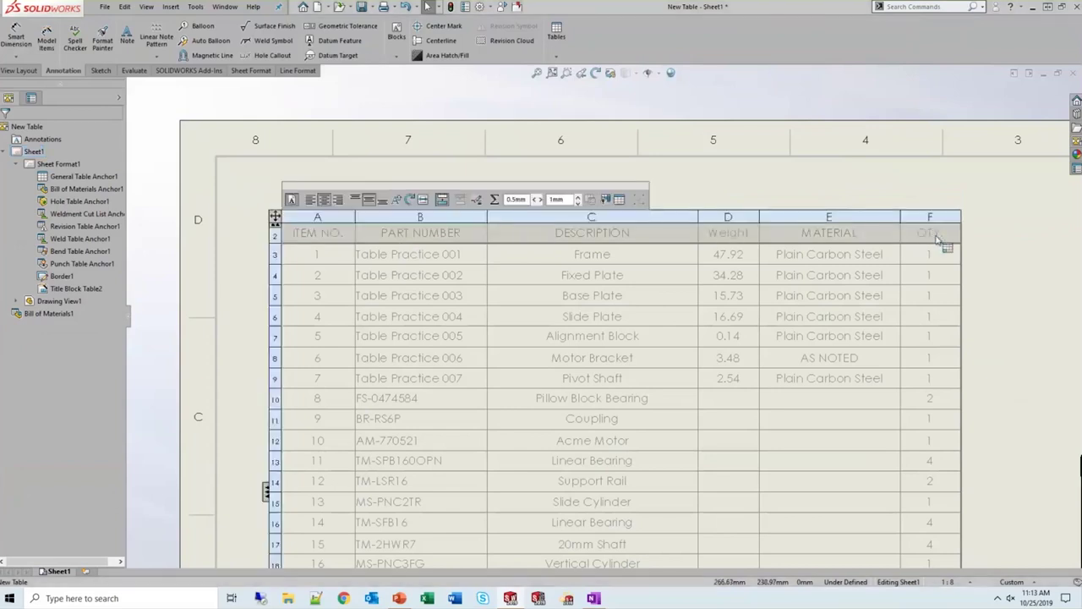
pyautogui.click(476, 199)
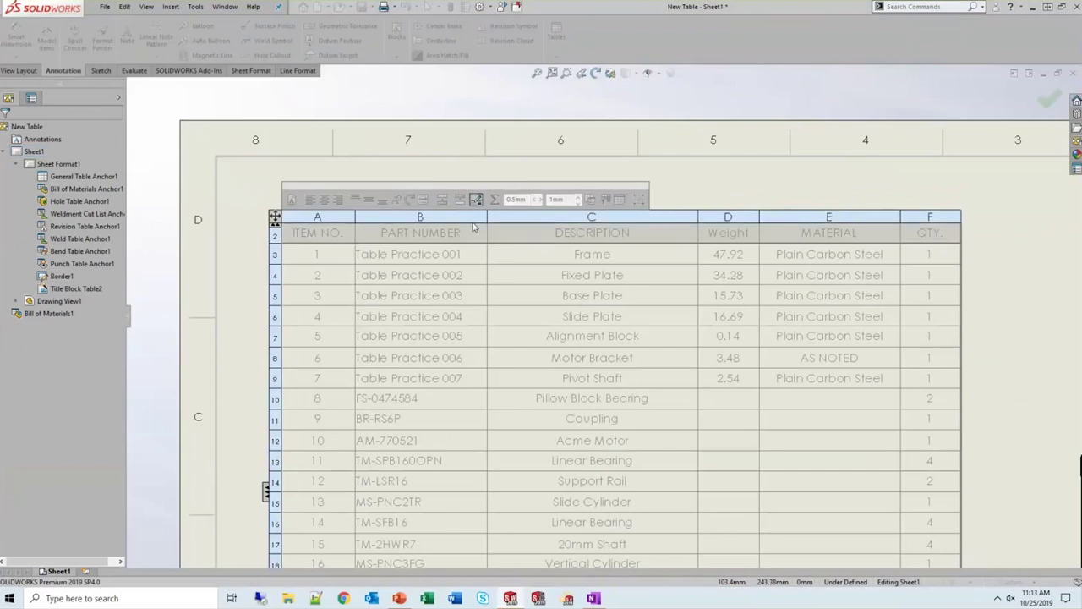
pyautogui.click(474, 226)
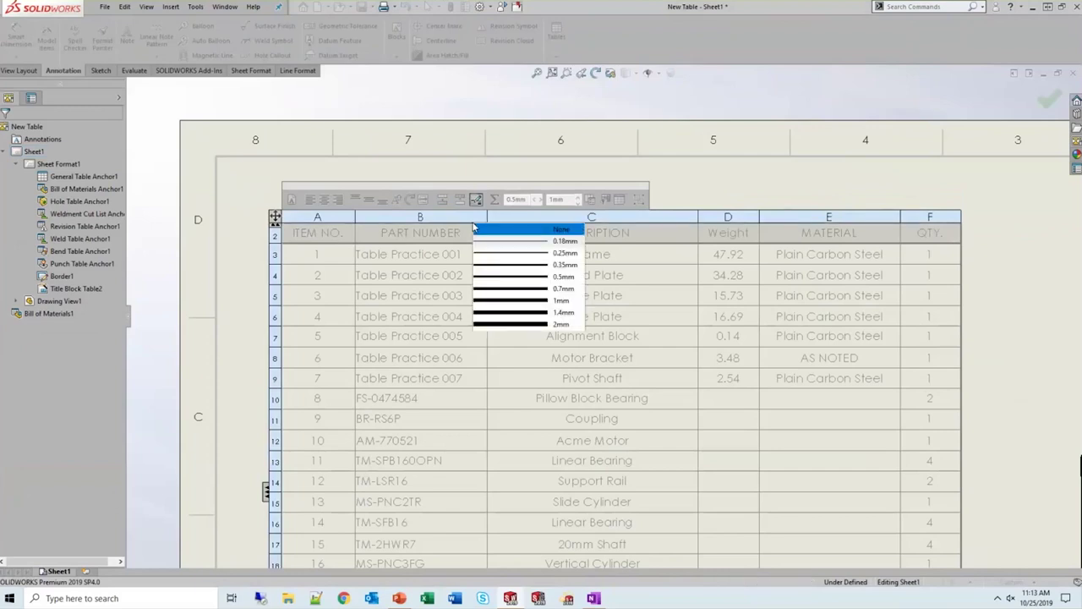
pyautogui.click(509, 265)
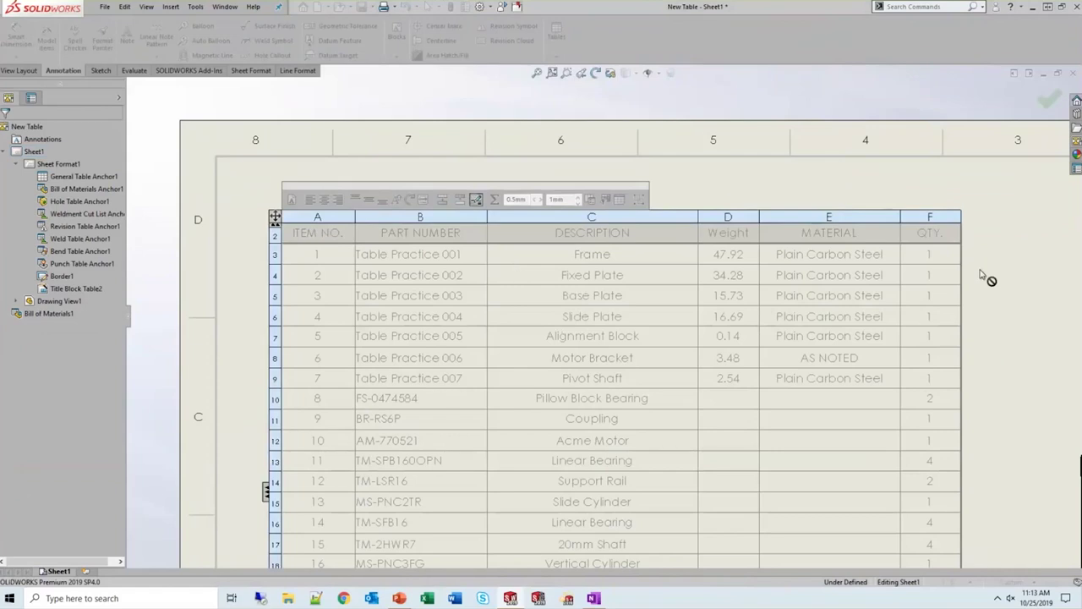
pyautogui.click(991, 222)
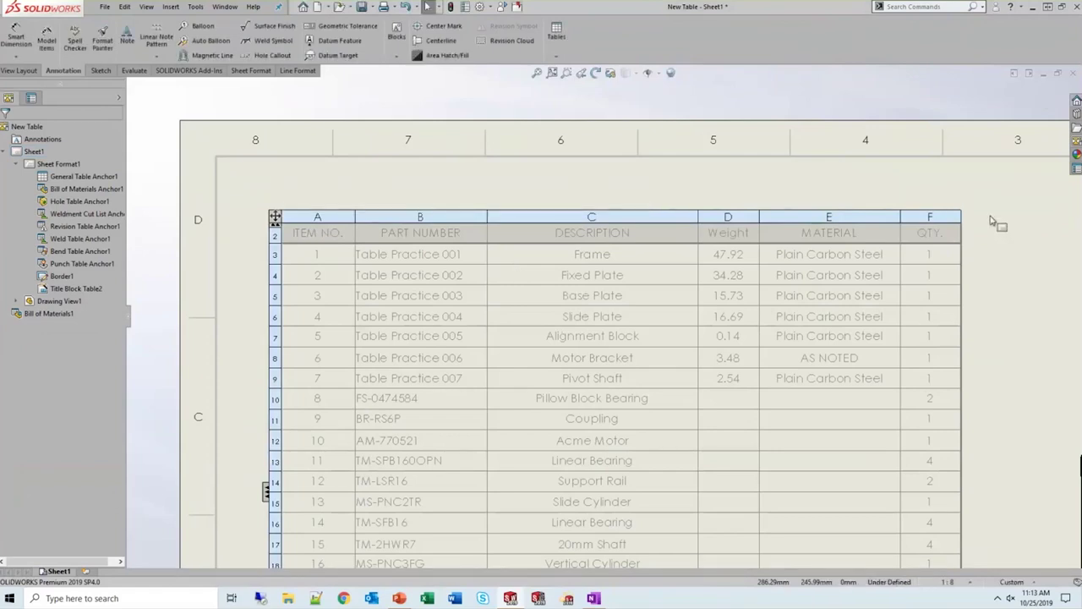
# Turn on all-uppercase text for the whole bill of materials
pyautogui.press('z')
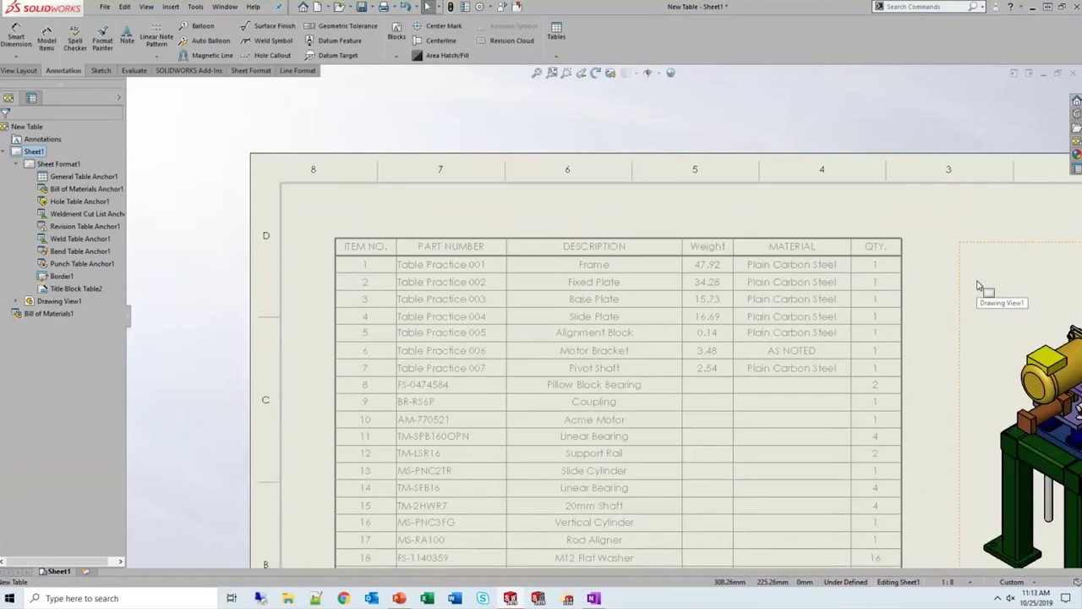
pyautogui.press('z')
pyautogui.press('z')
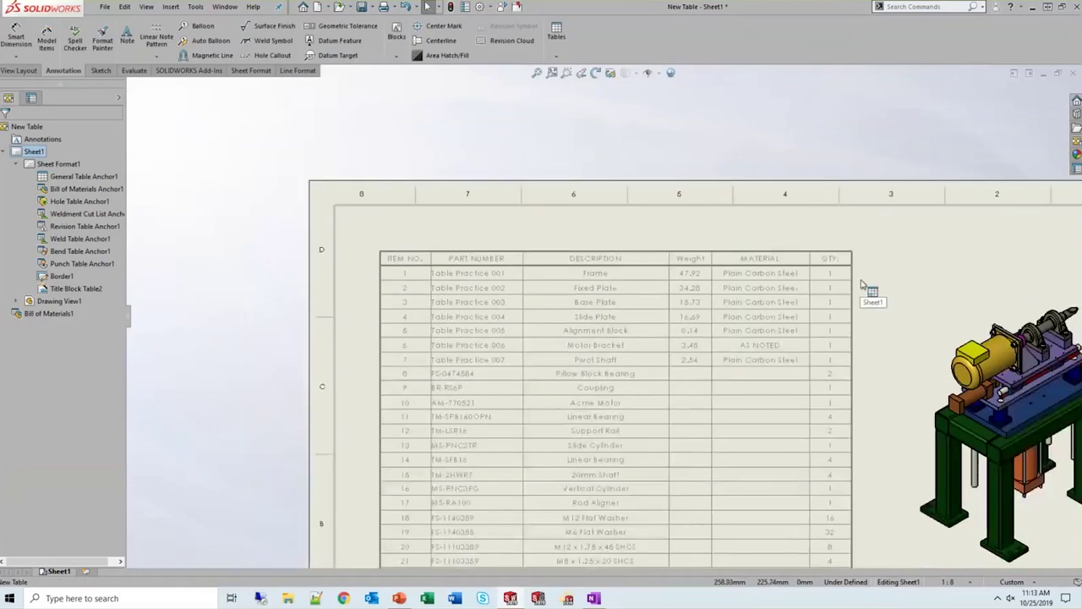
pyautogui.click(398, 213)
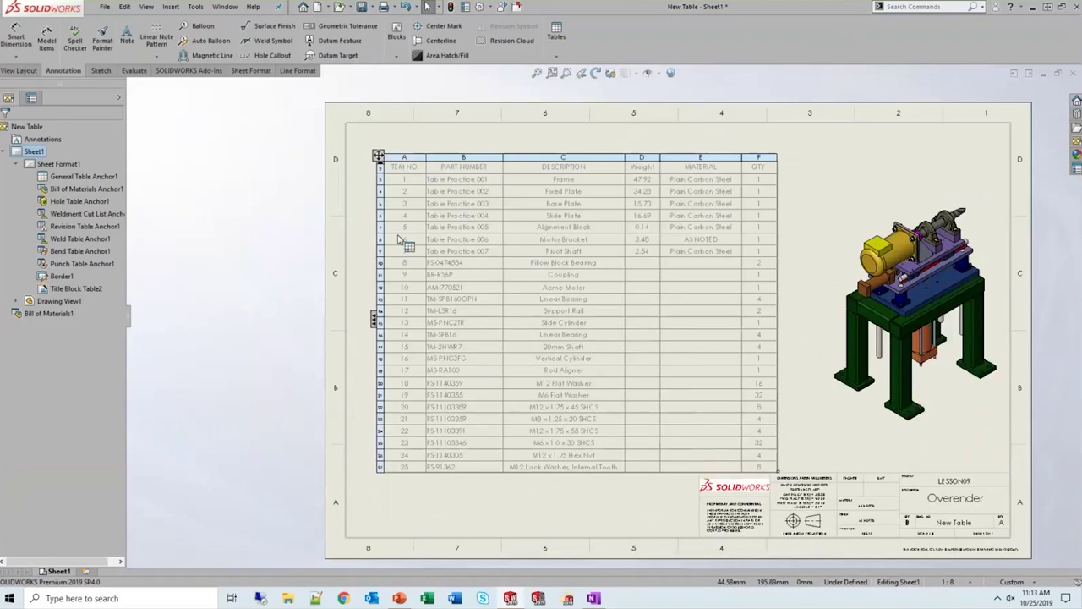
pyautogui.click(387, 162)
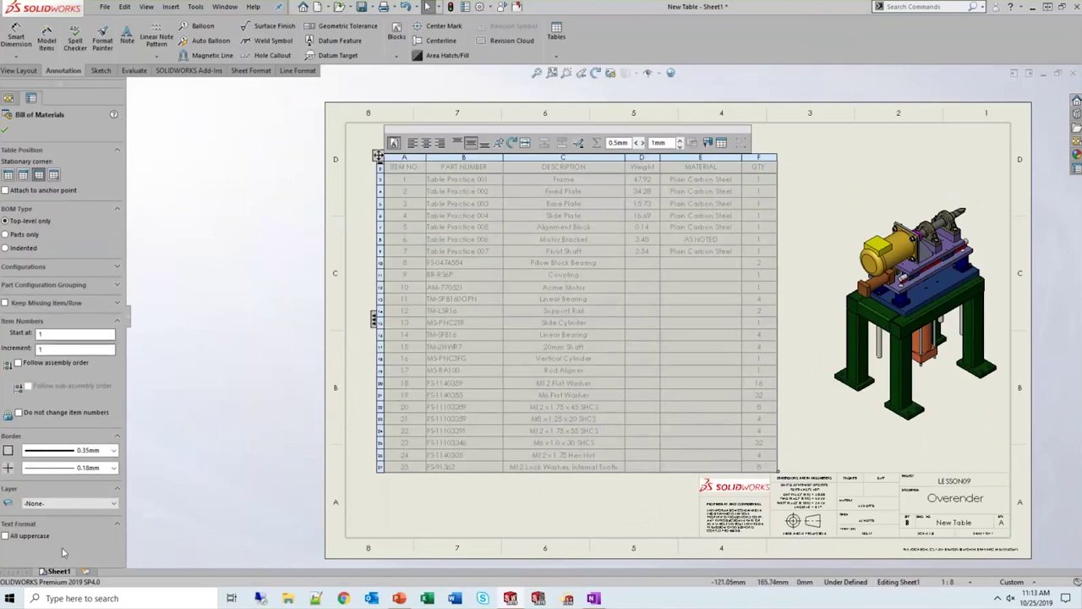
pyautogui.click(6, 536)
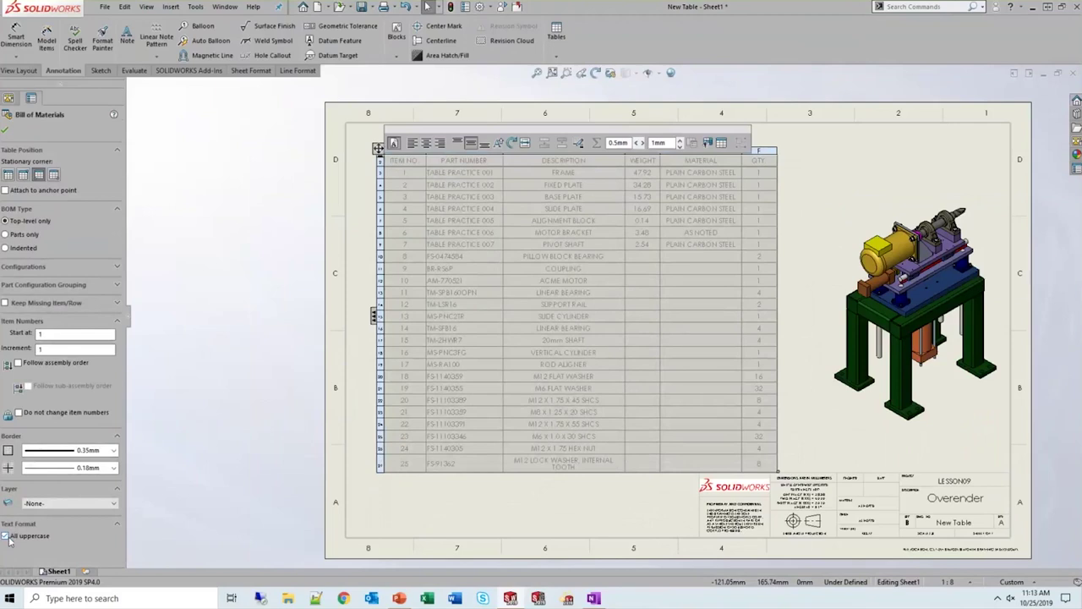
pyautogui.click(6, 536)
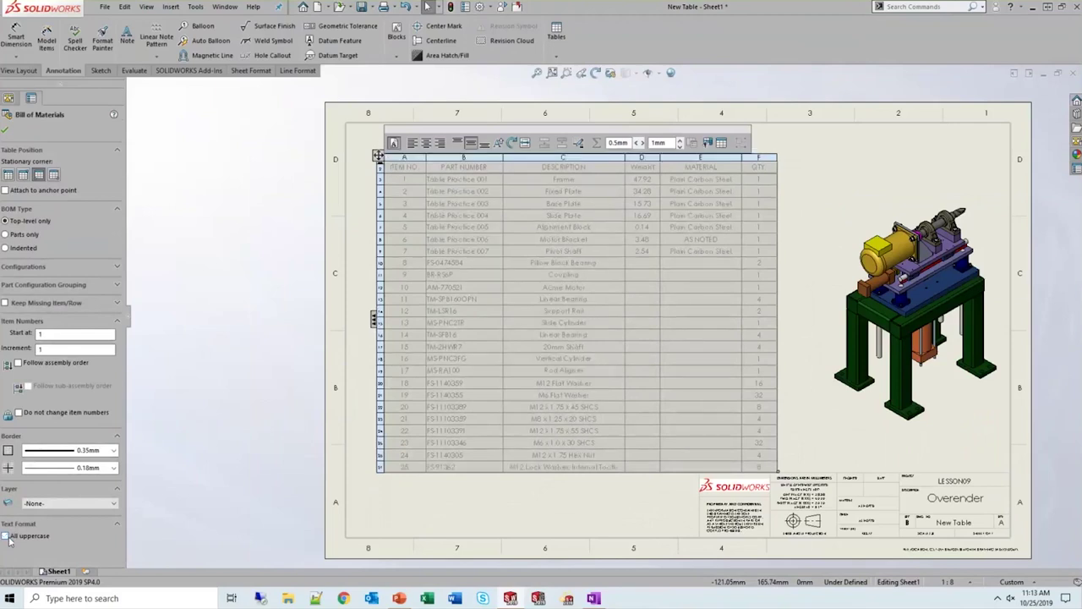
pyautogui.click(6, 537)
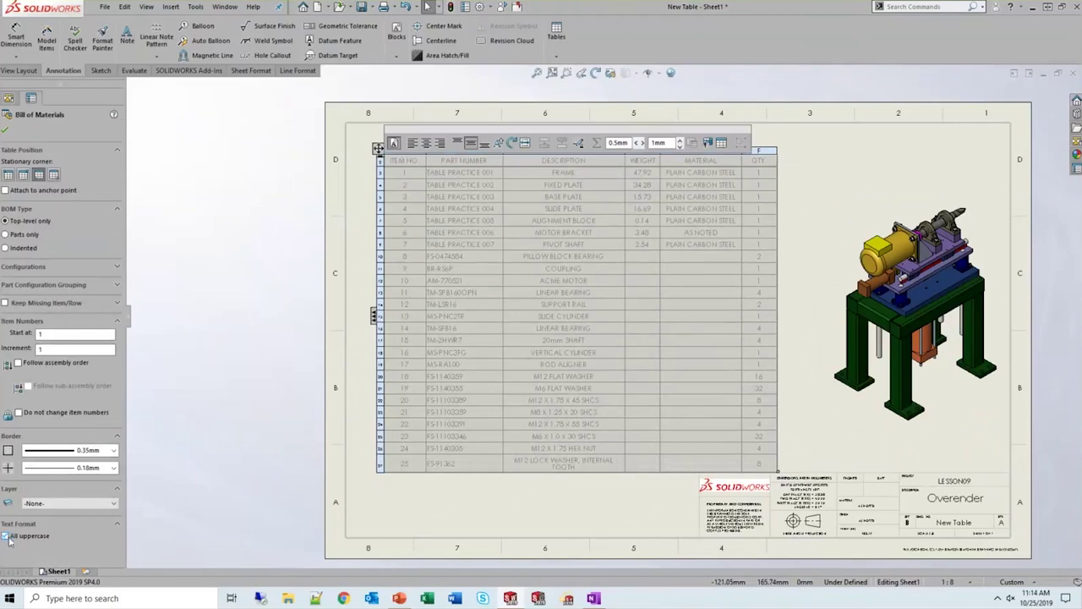
pyautogui.click(262, 355)
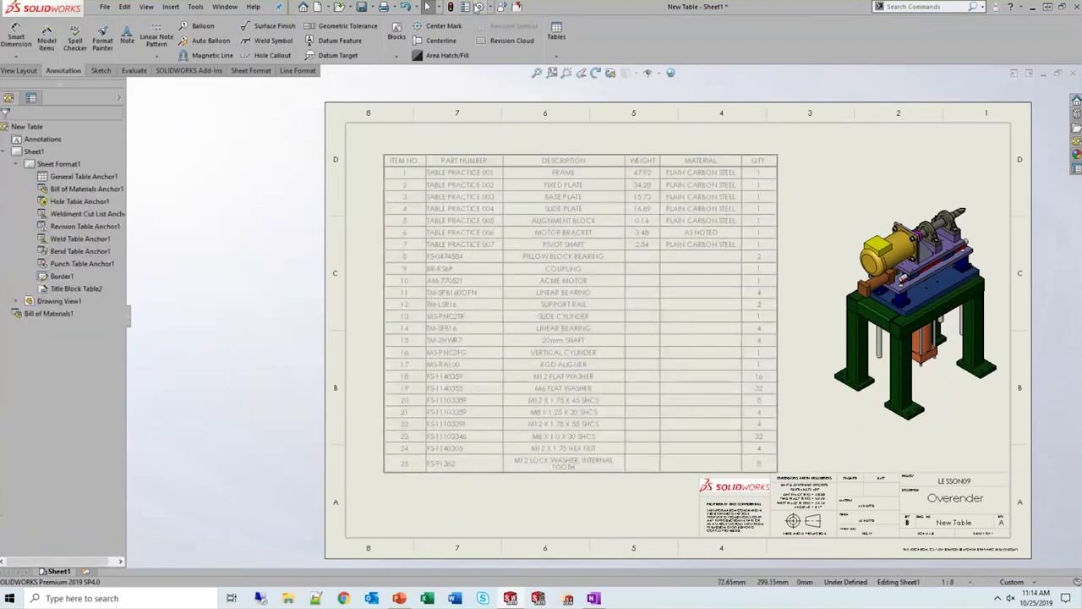
# Find the uppercase settings in the document properties and enable all uppercase for tables in the drafting standard
pyautogui.click(479, 7)
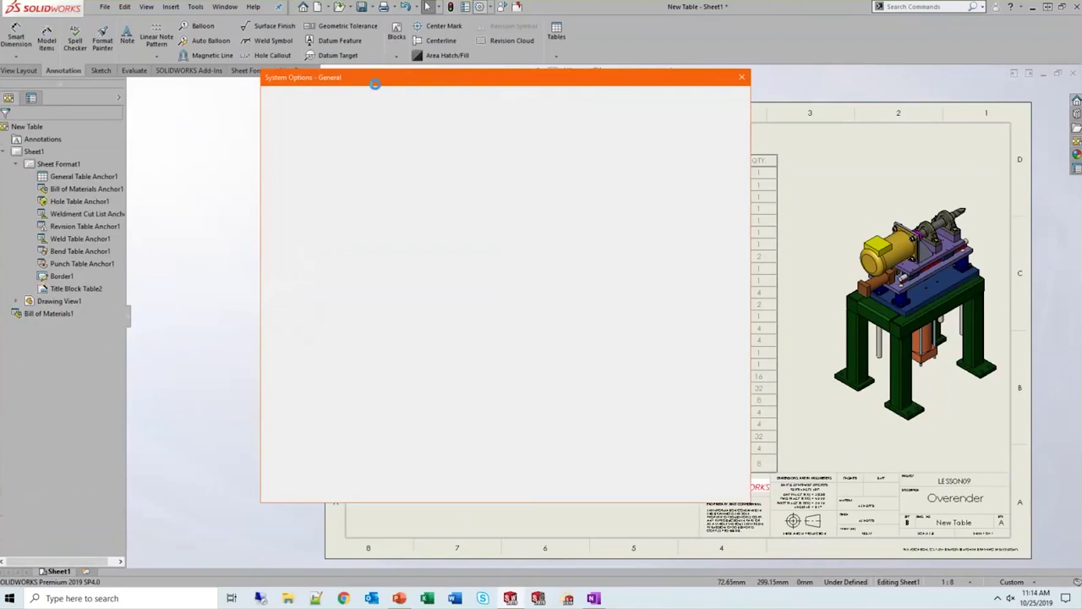
pyautogui.click(358, 99)
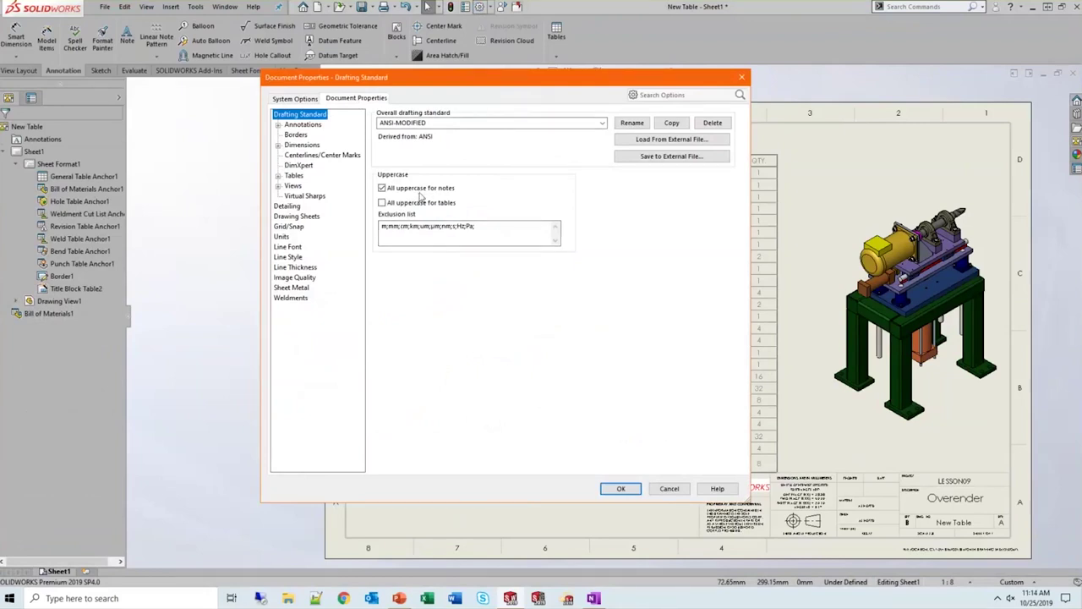
pyautogui.click(682, 94)
pyautogui.write('upp')
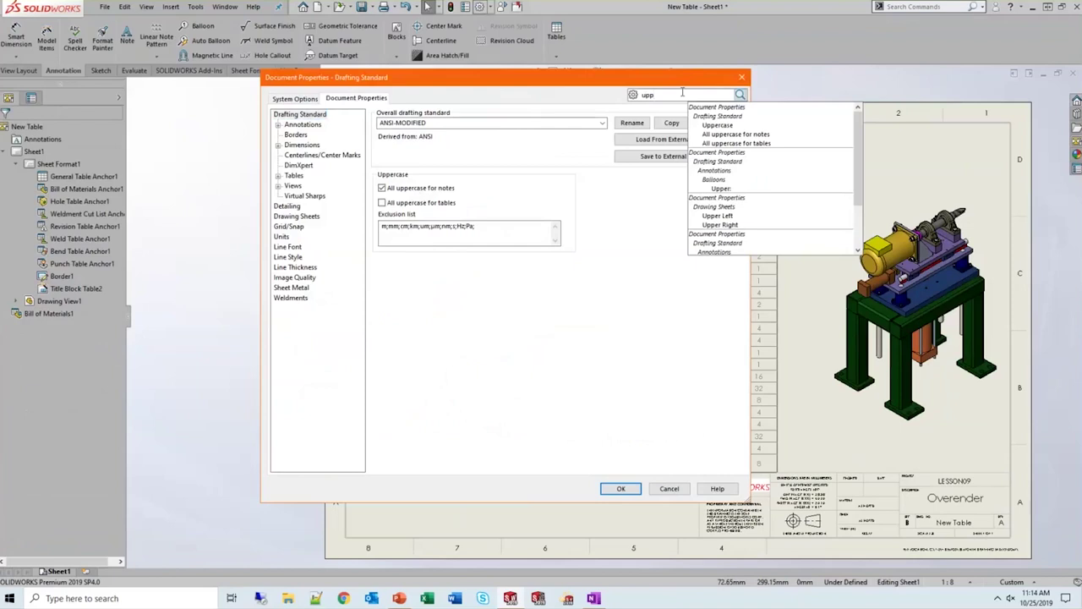
pyautogui.click(723, 144)
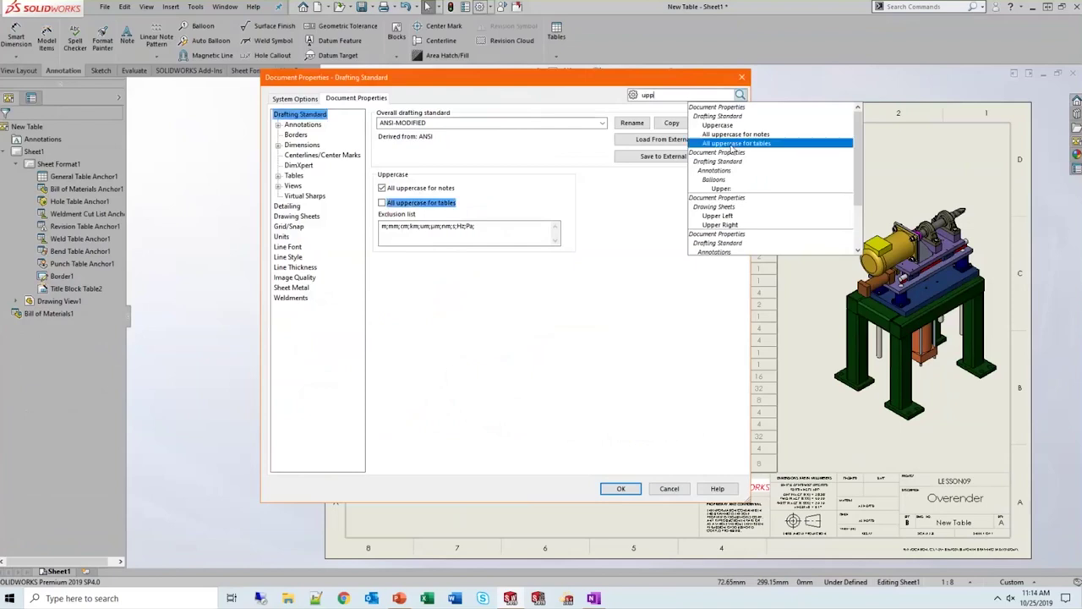
pyautogui.click(382, 203)
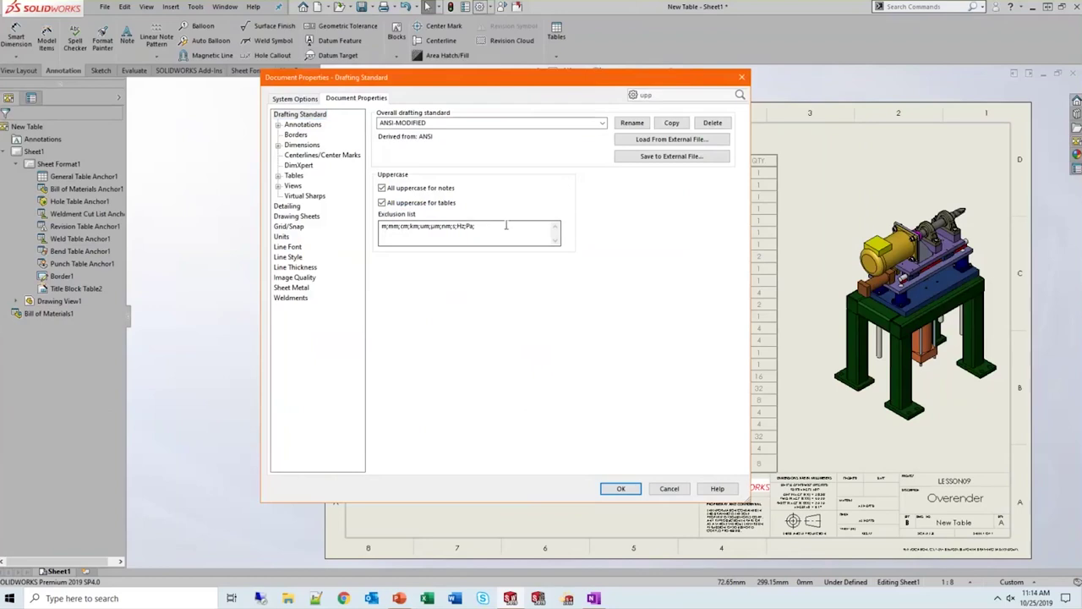
pyautogui.click(621, 489)
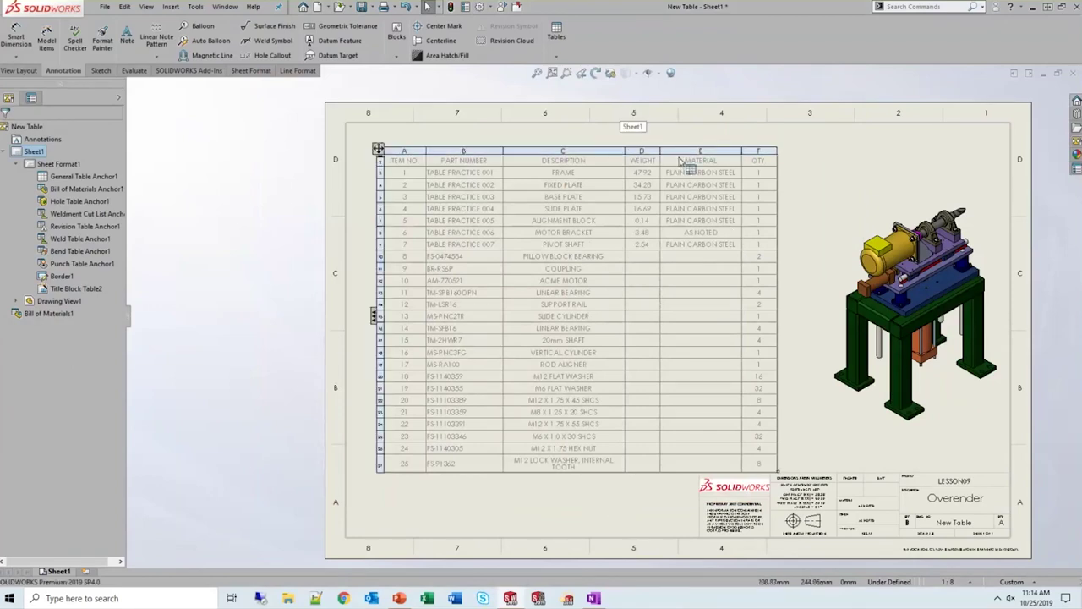
# Close the open drawing, switch to the PowerPoint slide show and advance to the slide about table editing using a BOM
pyautogui.click(519, 7)
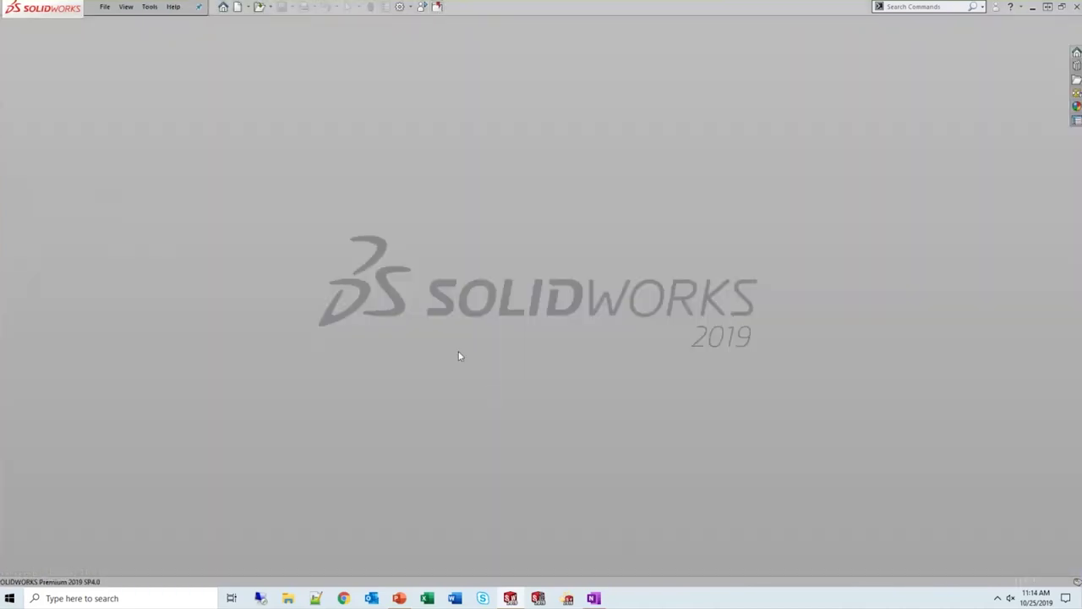
pyautogui.hotkey('alt', 'Tab')
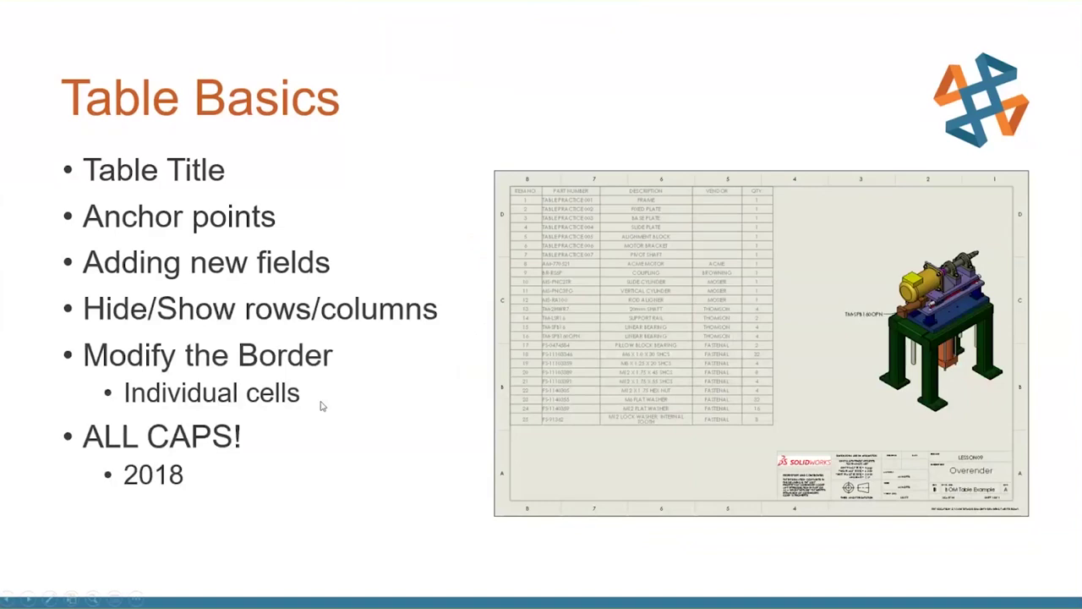
pyautogui.click(321, 406)
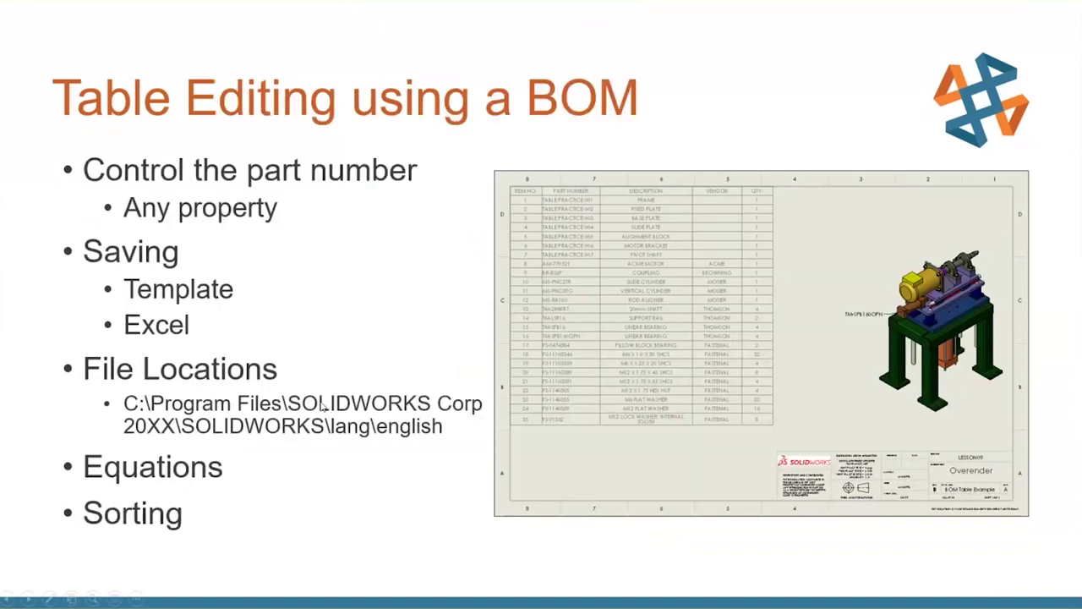
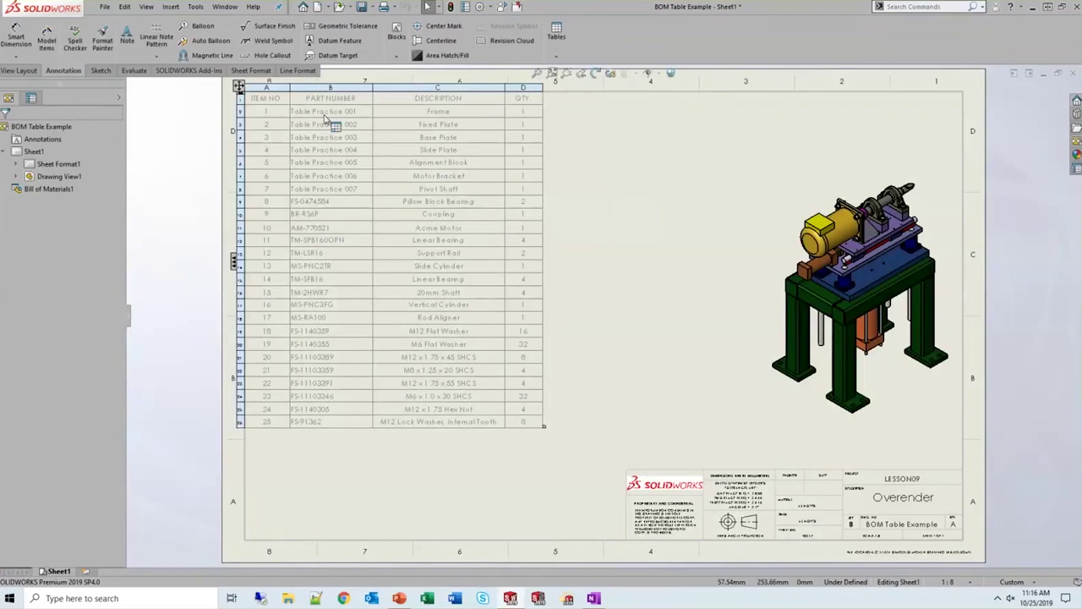
# Open the Frame part from its bill of materials row and set its Default configuration's BOM part number to the user-specified name 123-456-789
pyautogui.rightClick(325, 116)
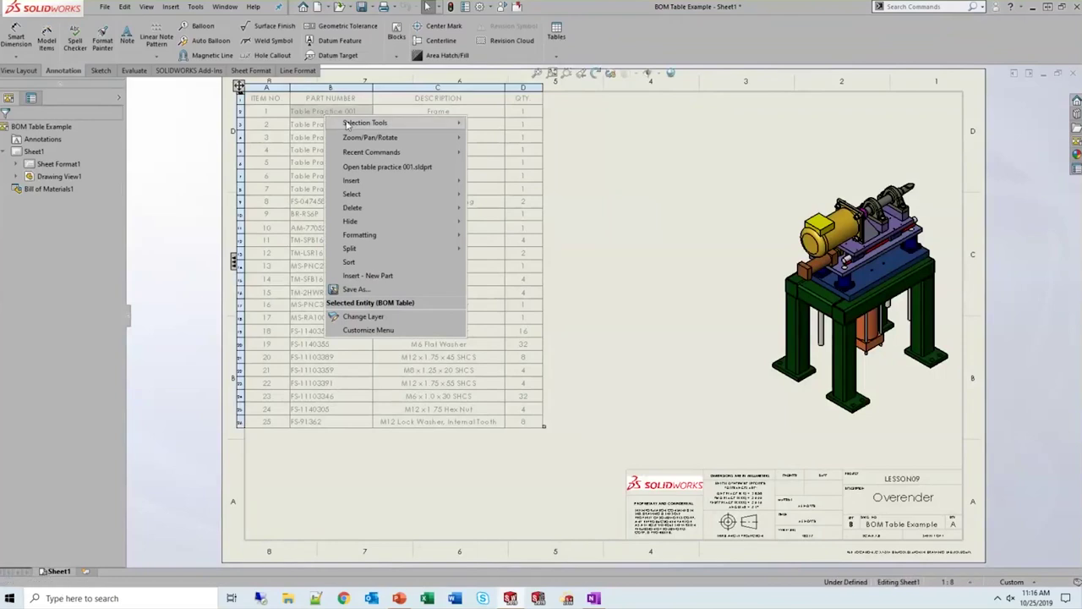
pyautogui.click(412, 169)
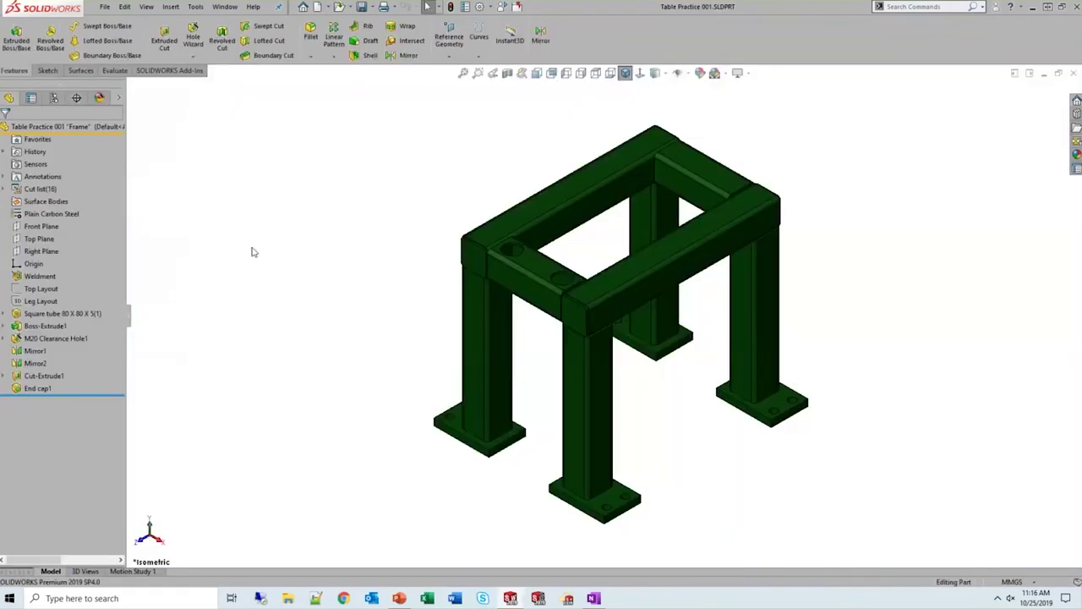
pyautogui.click(54, 98)
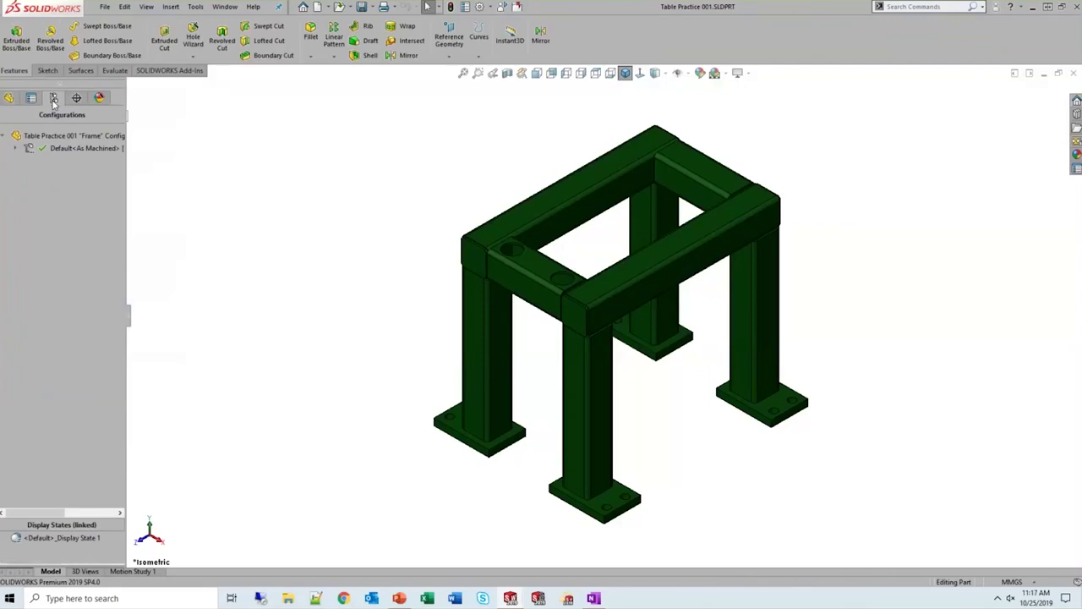
pyautogui.rightClick(71, 151)
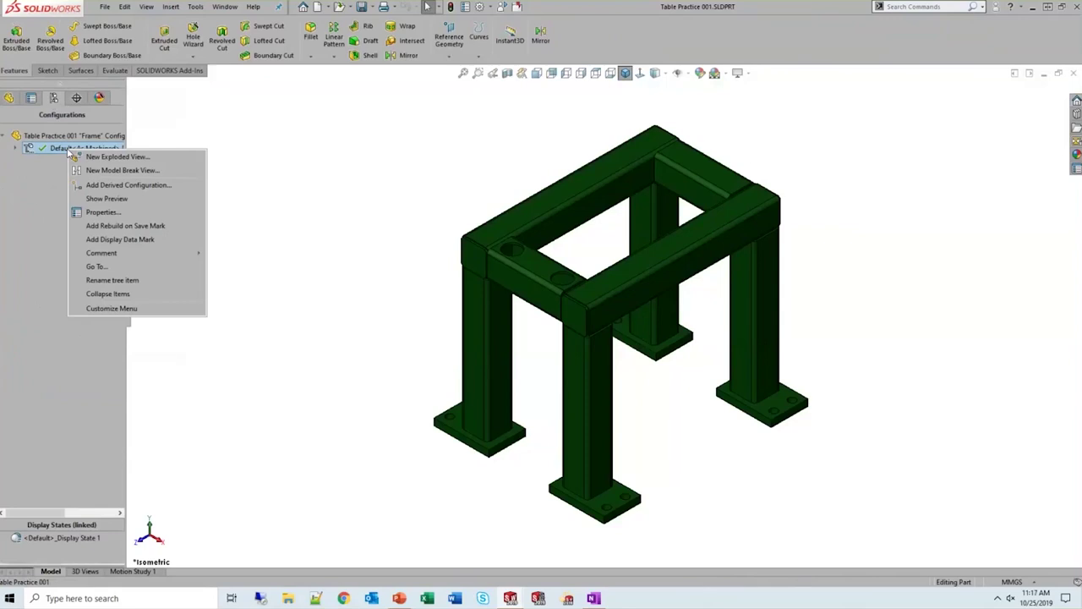
pyautogui.click(103, 212)
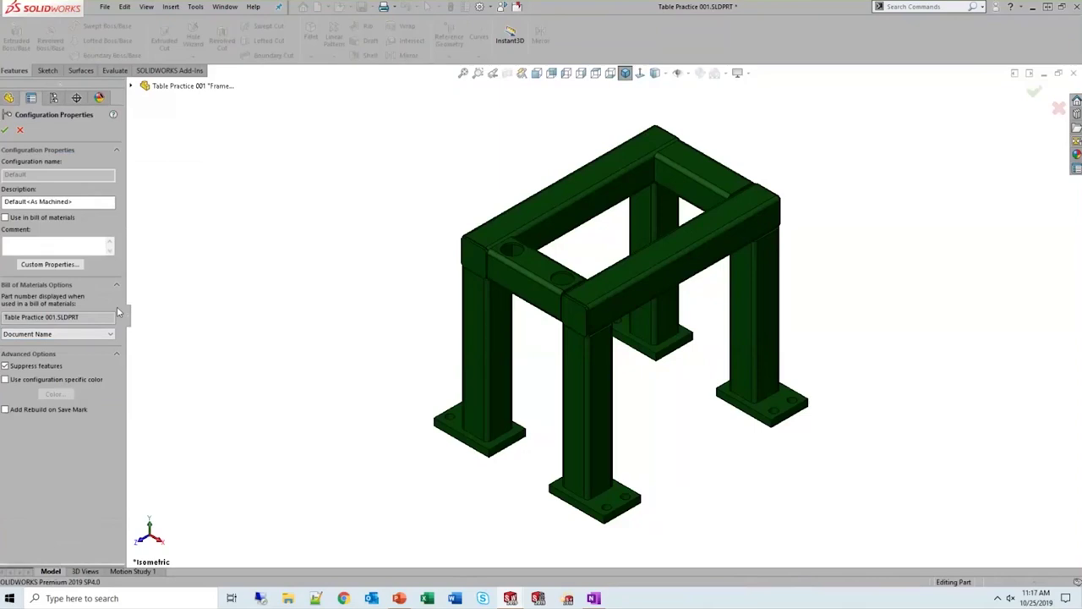
pyautogui.click(108, 334)
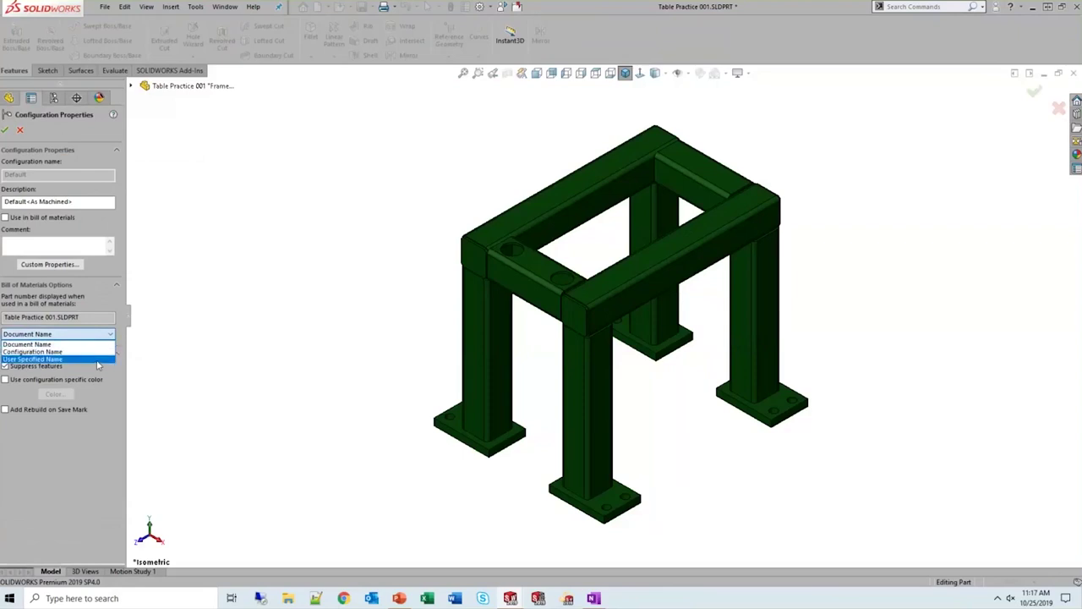
pyautogui.click(94, 358)
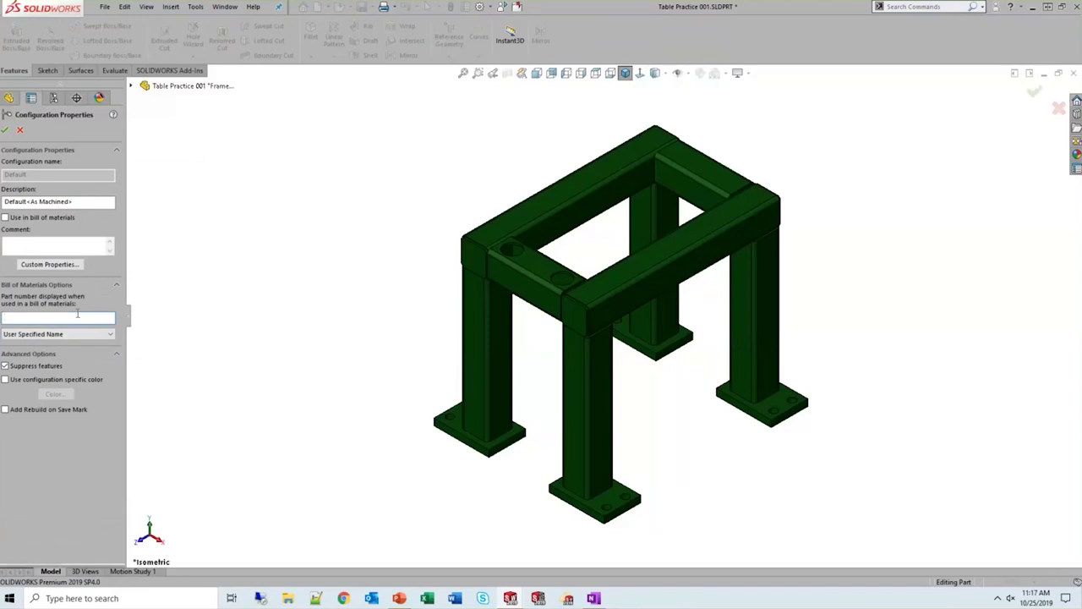
pyautogui.write('123-456-789')
pyautogui.click(6, 132)
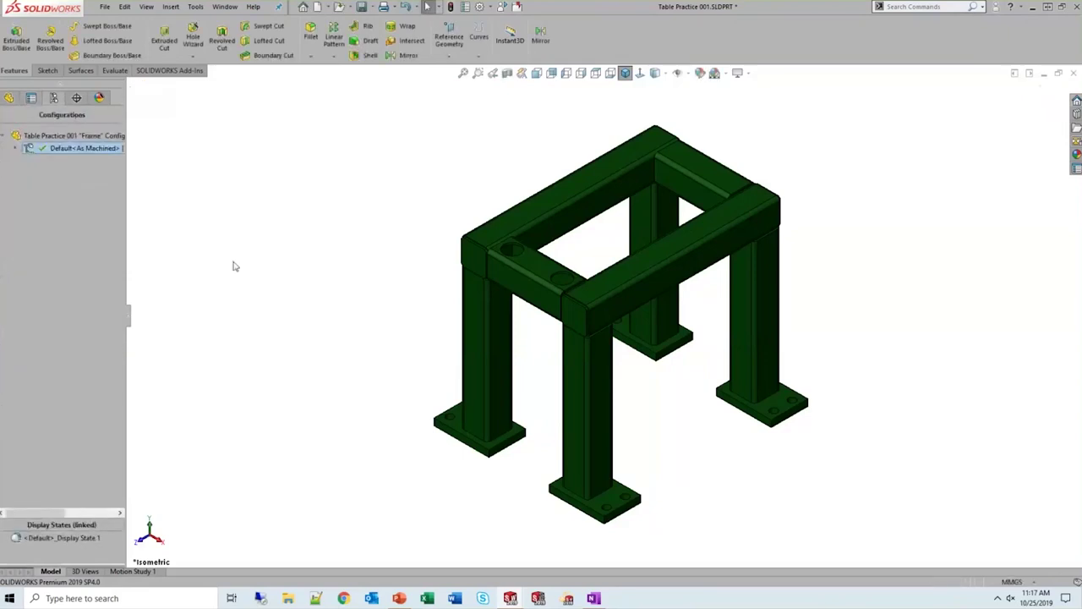
# Return to the BOM Table Example drawing and check the Frame's part number in the bill of materials
pyautogui.hotkey('alt', 'Tab')
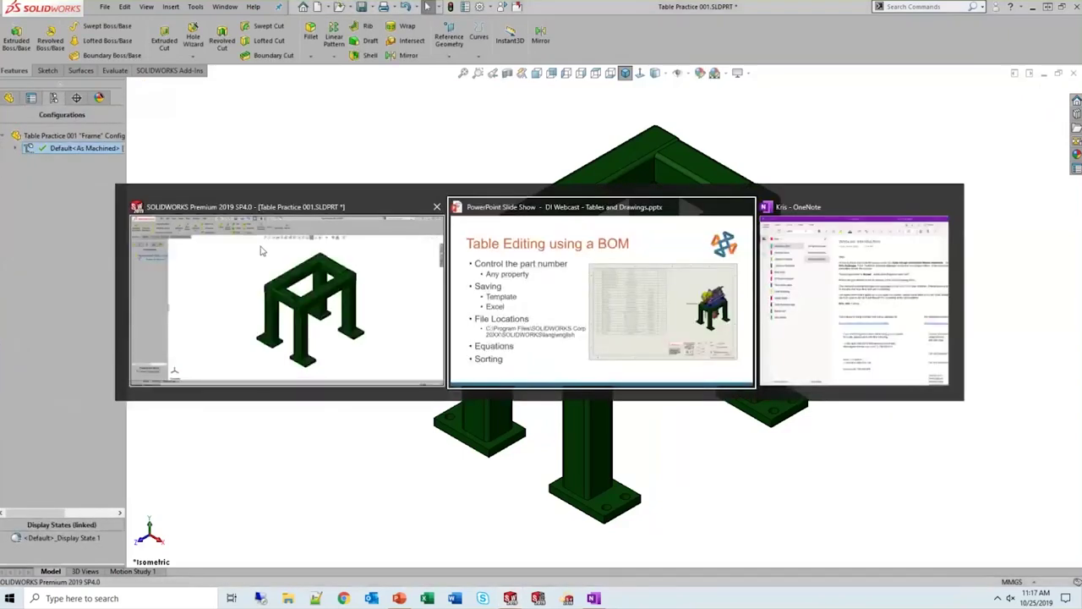
pyautogui.hotkey('alt', 'Tab')
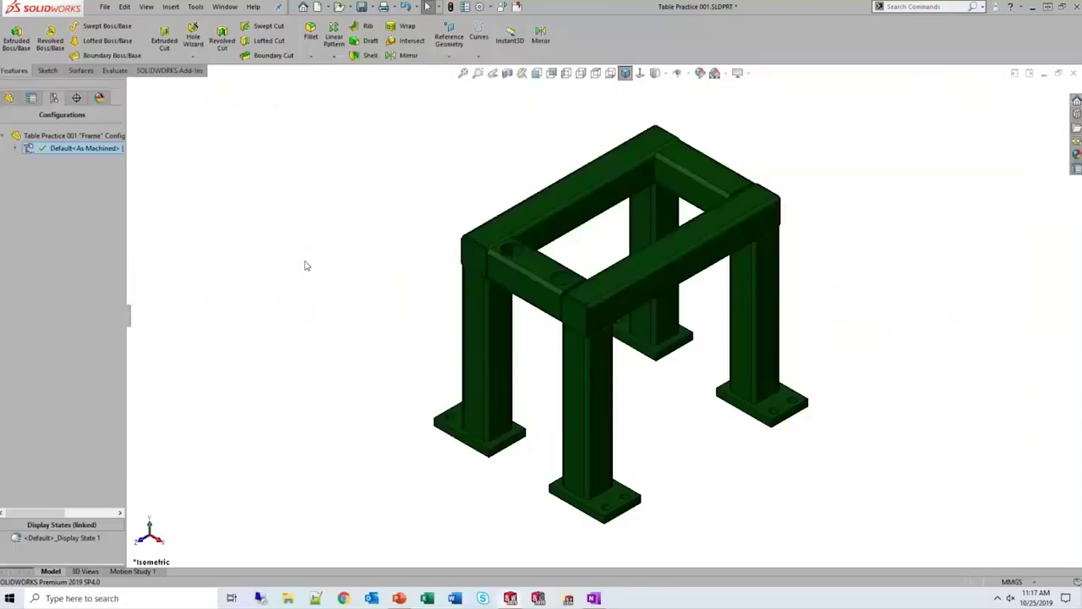
pyautogui.hotkey('ctrl', 'Tab')
pyautogui.click(582, 307)
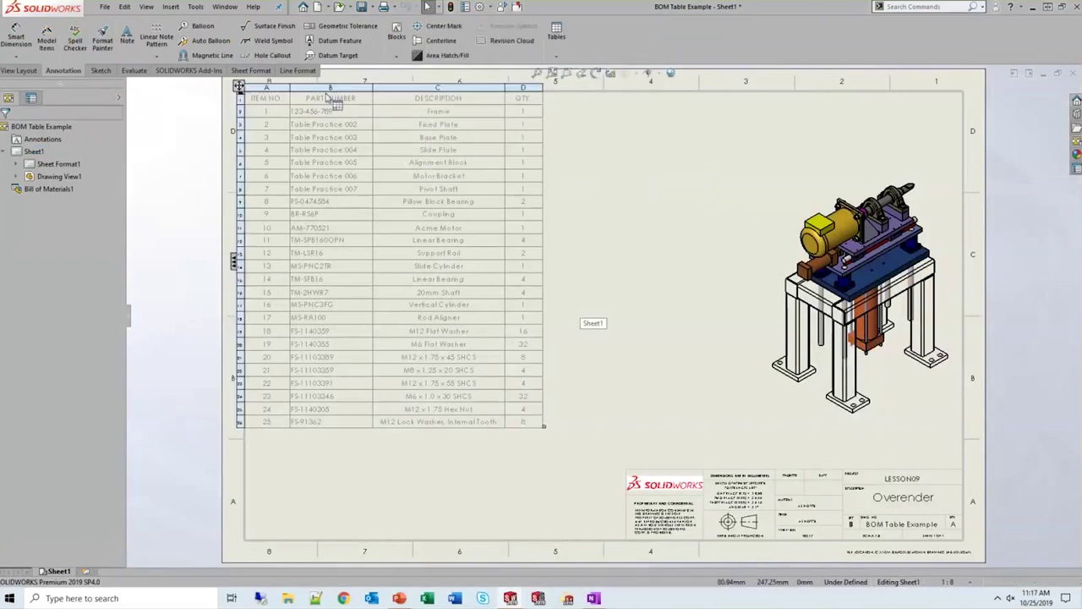
pyautogui.scroll(-3, 347, 161)
pyautogui.scroll(-1, 347, 161)
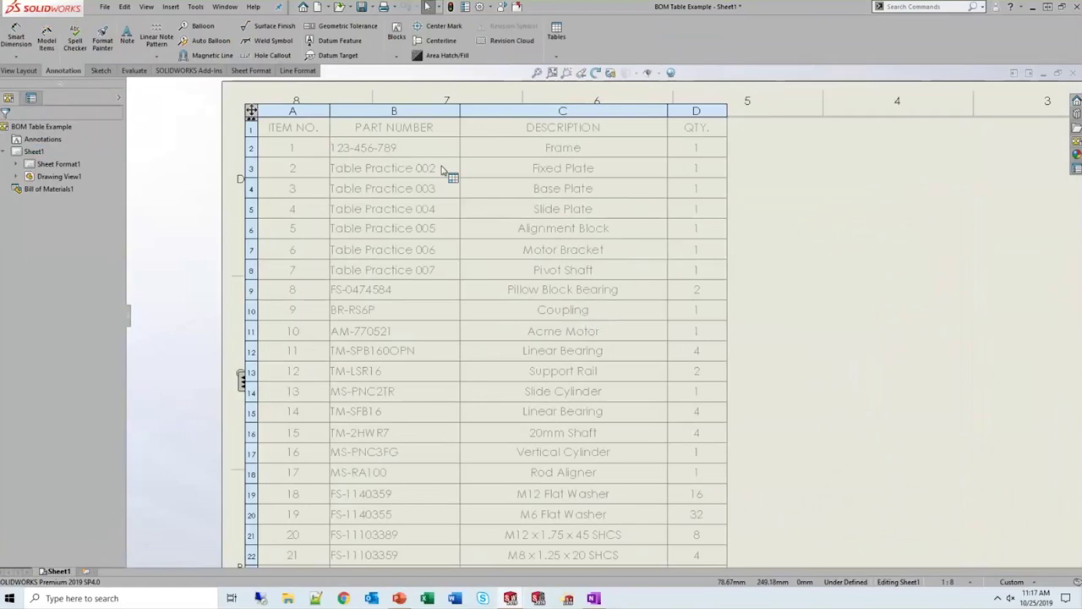
# Change the Fixed Plate's part number in the bill of materials to 444-555-666, keeping the link to the external model
pyautogui.doubleClick(441, 169)
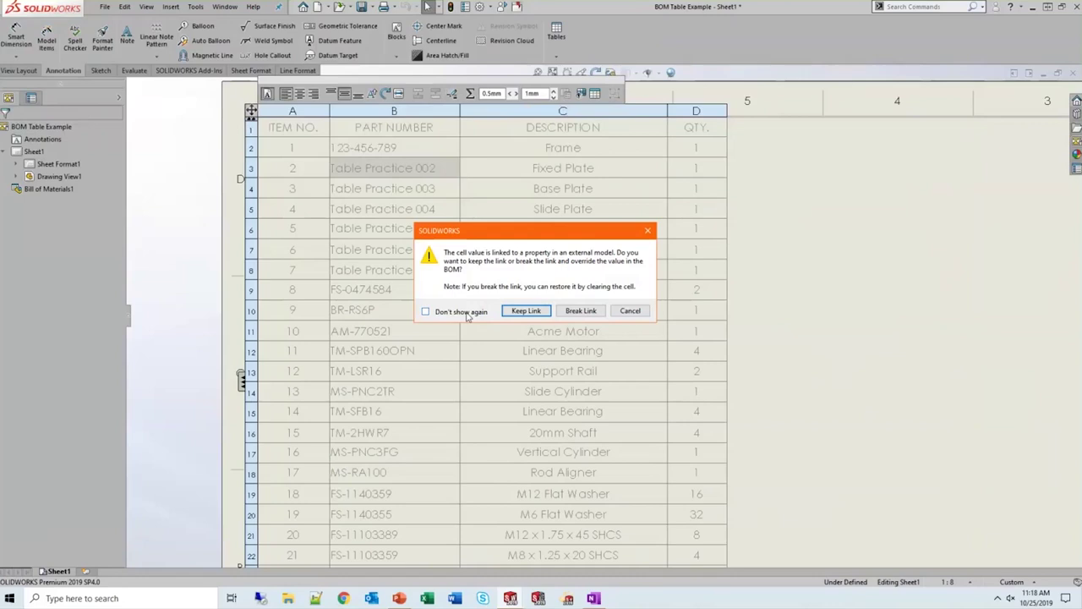
pyautogui.click(532, 312)
pyautogui.press('BackSpace')
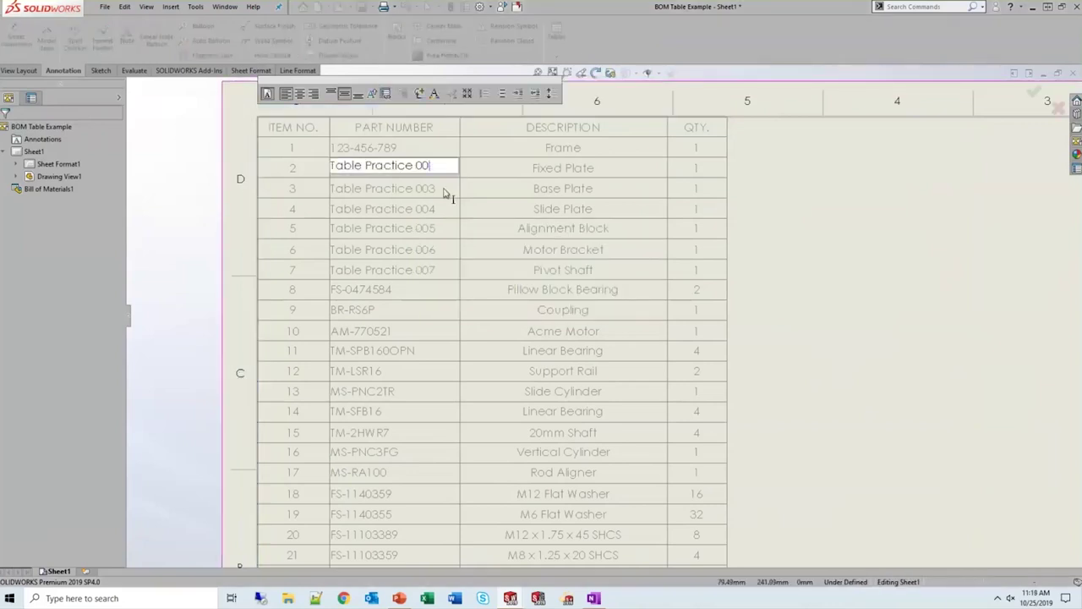
pyautogui.press('BackSpace')
pyautogui.press('BackSpace')
pyautogui.press('BackSpace')
pyautogui.press('BackSpace')
pyautogui.press('BackSpace')
pyautogui.press('BackSpace')
pyautogui.press('BackSpace')
pyautogui.press('BackSpace')
pyautogui.press('BackSpace')
pyautogui.press('BackSpace')
pyautogui.press('BackSpace')
pyautogui.press('BackSpace')
pyautogui.press('BackSpace')
pyautogui.press('BackSpace')
pyautogui.press('BackSpace')
pyautogui.press('BackSpace')
pyautogui.press('BackSpace')
pyautogui.write('4')
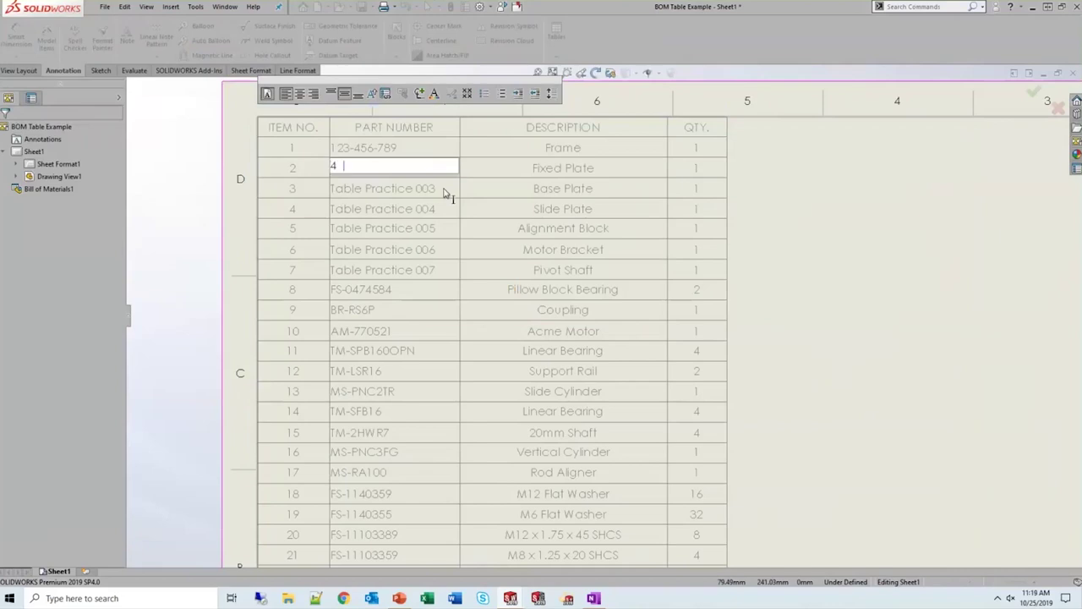
pyautogui.write('44-555-666')
pyautogui.click(445, 194)
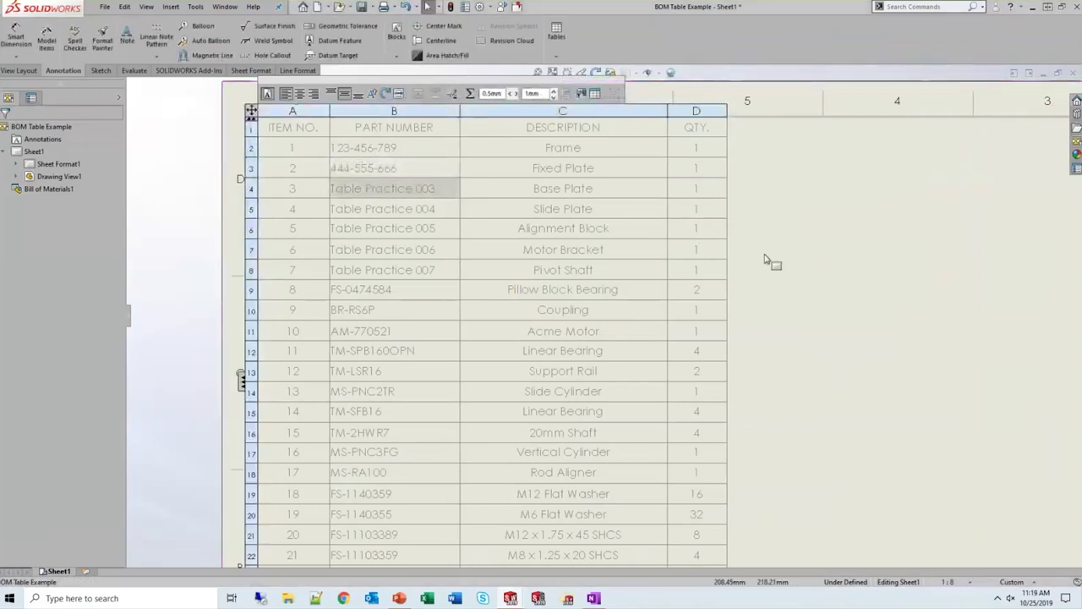
# Open the Fixed Plate part from its bill of materials row and check the BOM part number in its Default configuration properties
pyautogui.rightClick(430, 166)
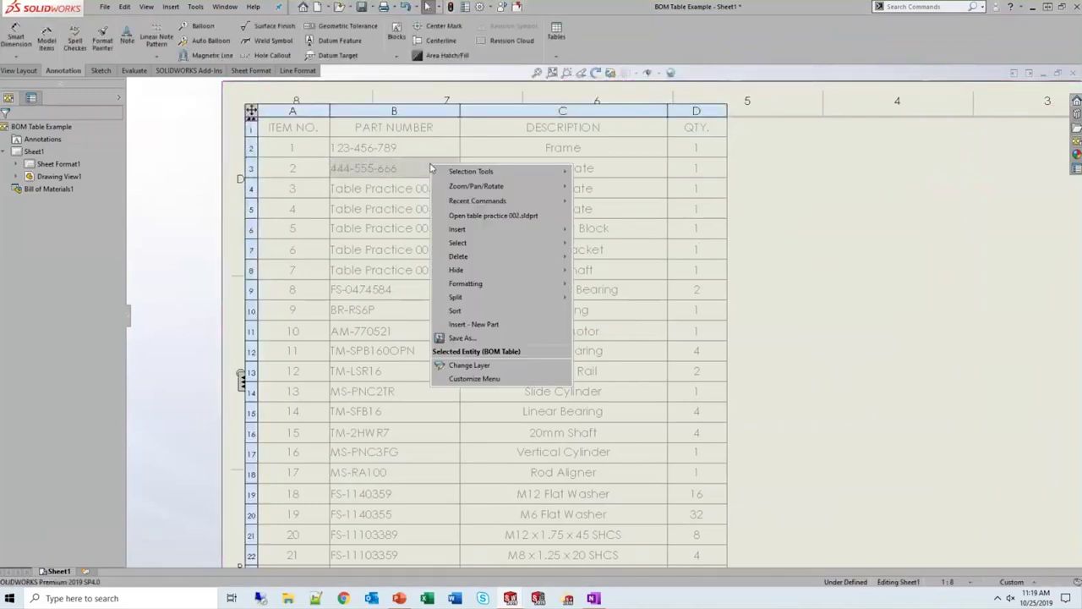
pyautogui.click(542, 216)
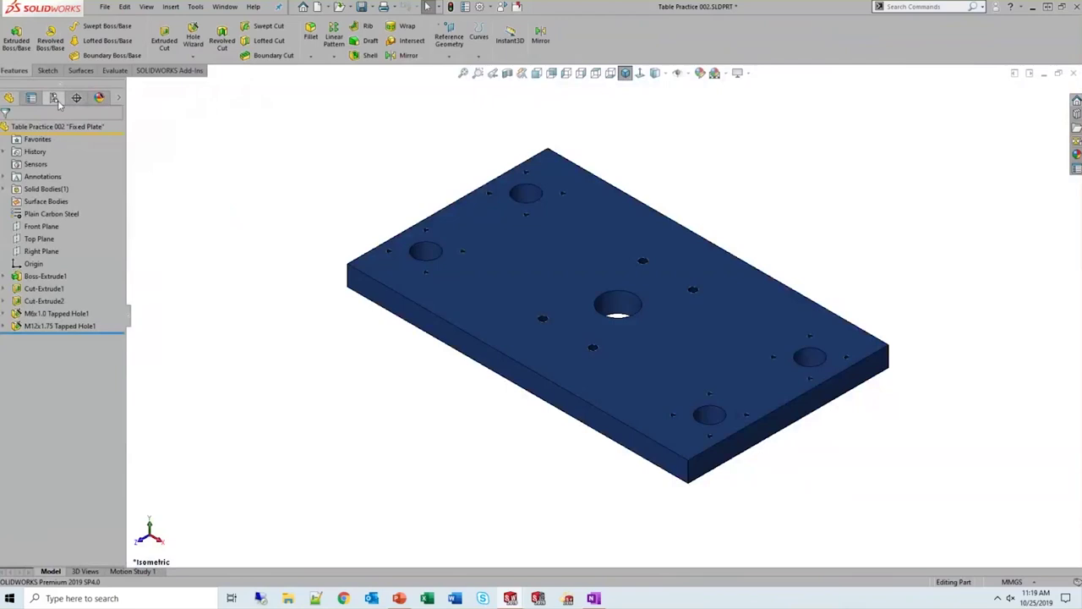
pyautogui.click(55, 98)
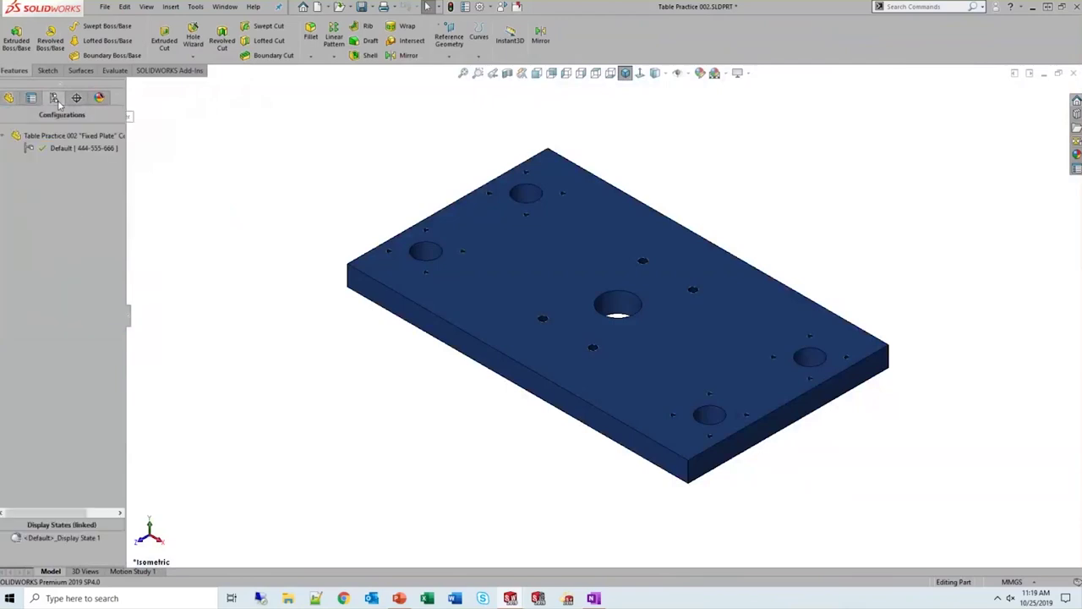
pyautogui.rightClick(108, 156)
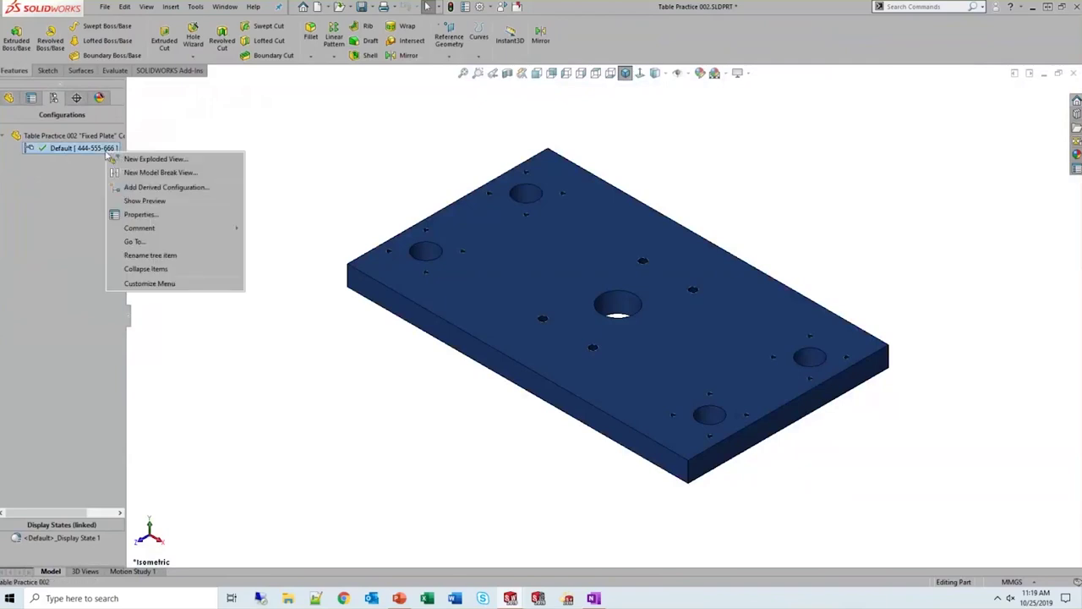
pyautogui.click(140, 214)
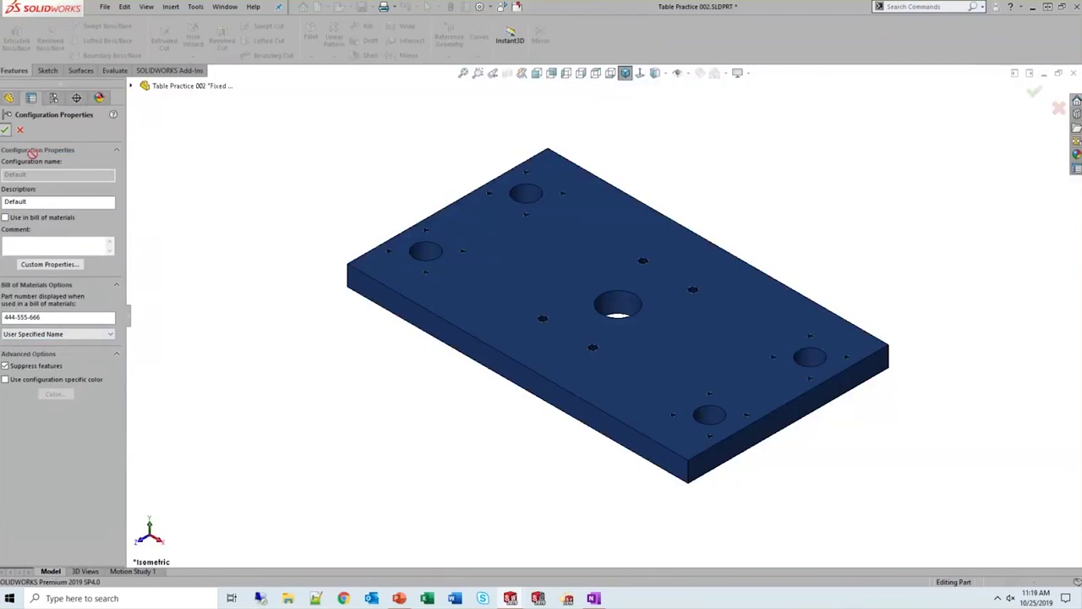
pyautogui.click(4, 131)
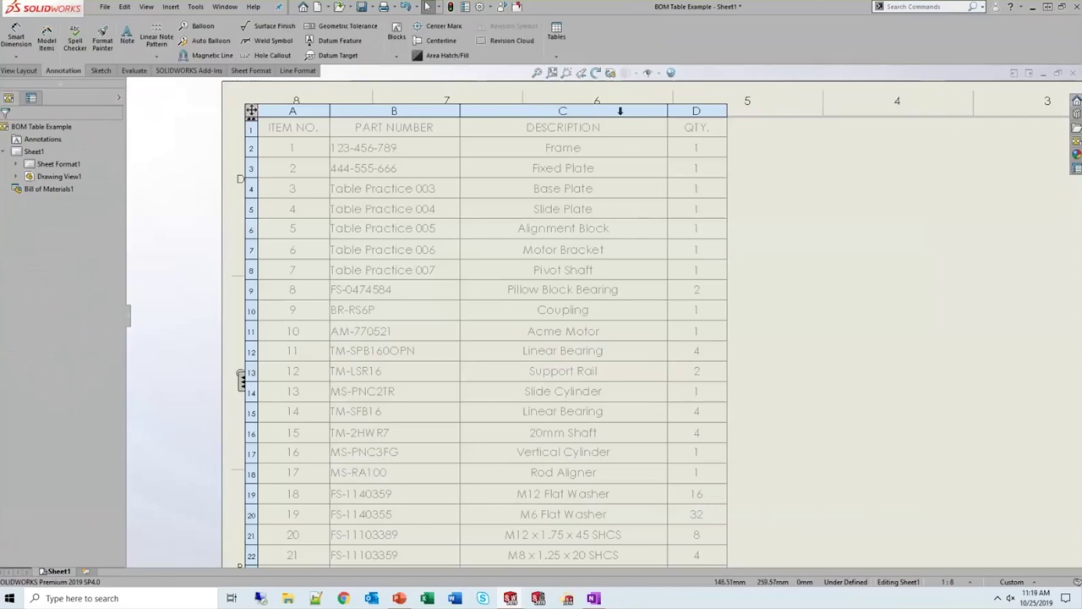
# Insert a column to the right of the Description column in the bill of materials, showing the Vendor custom property
pyautogui.click(621, 110)
pyautogui.rightClick(621, 110)
pyautogui.moveTo(671, 164)
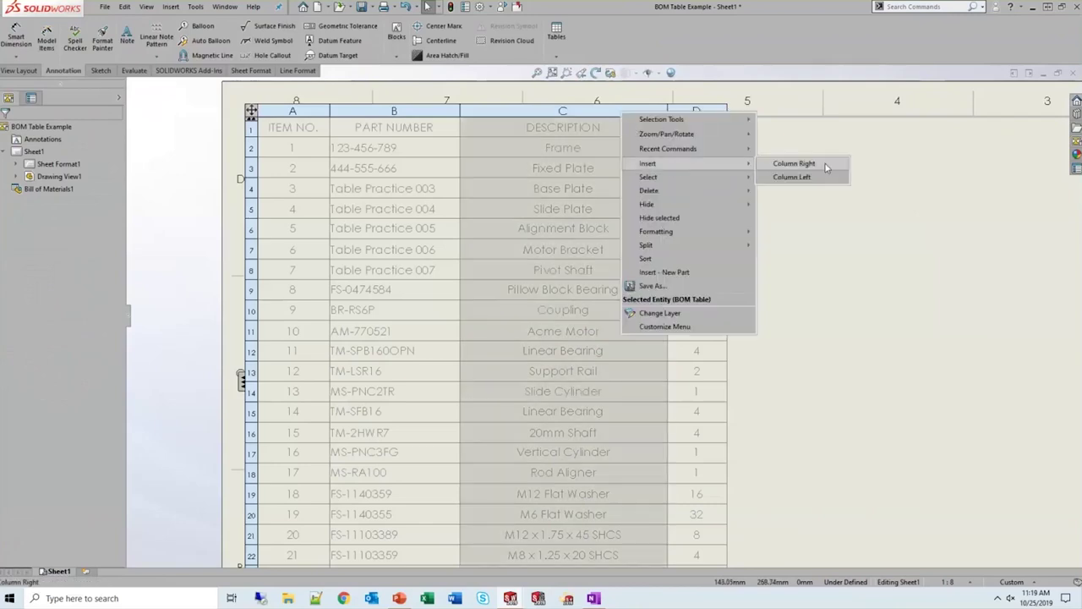
pyautogui.click(800, 162)
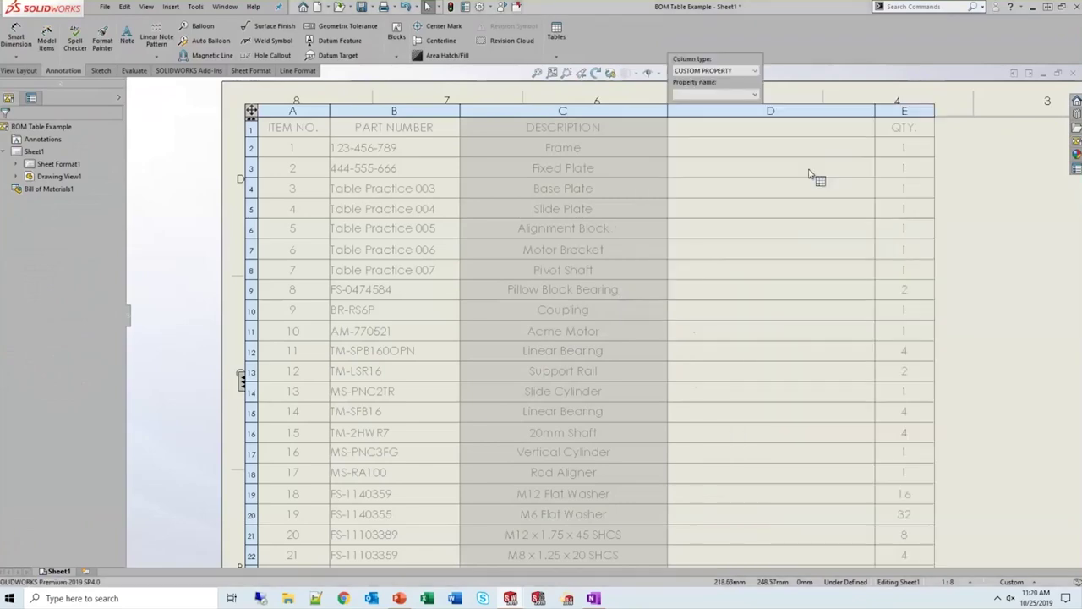
pyautogui.click(748, 95)
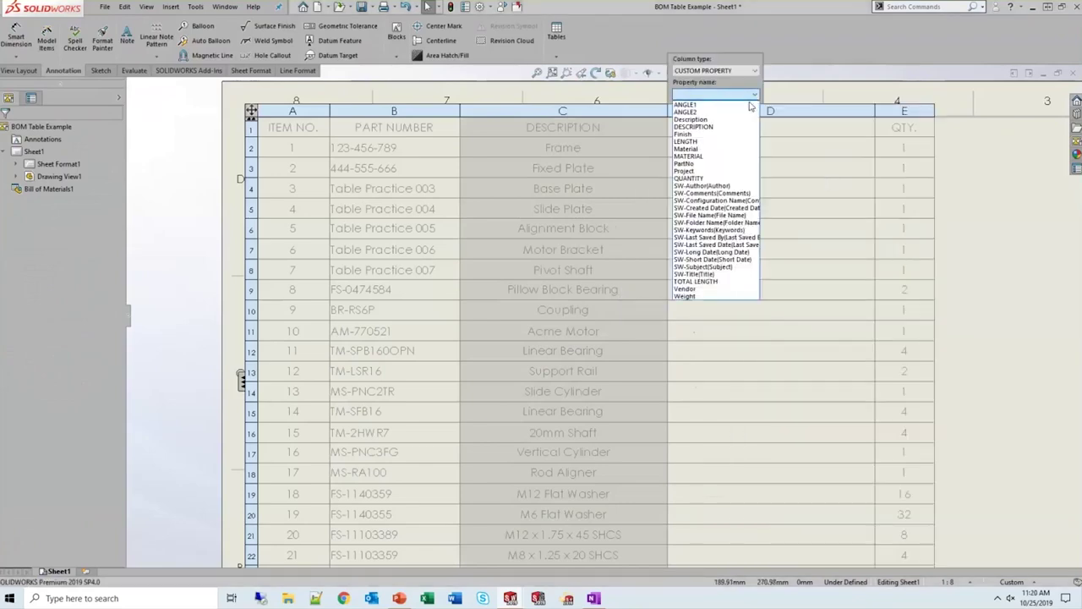
pyautogui.click(719, 289)
pyautogui.click(998, 302)
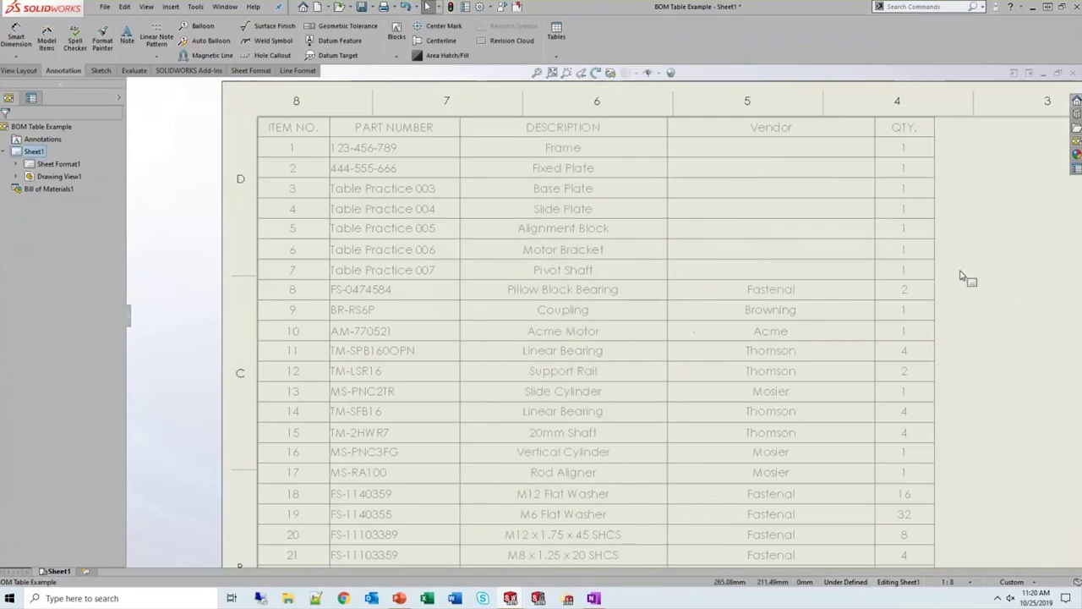
# Narrow the Vendor column of the bill of materials
pyautogui.press('f')
pyautogui.click(768, 207)
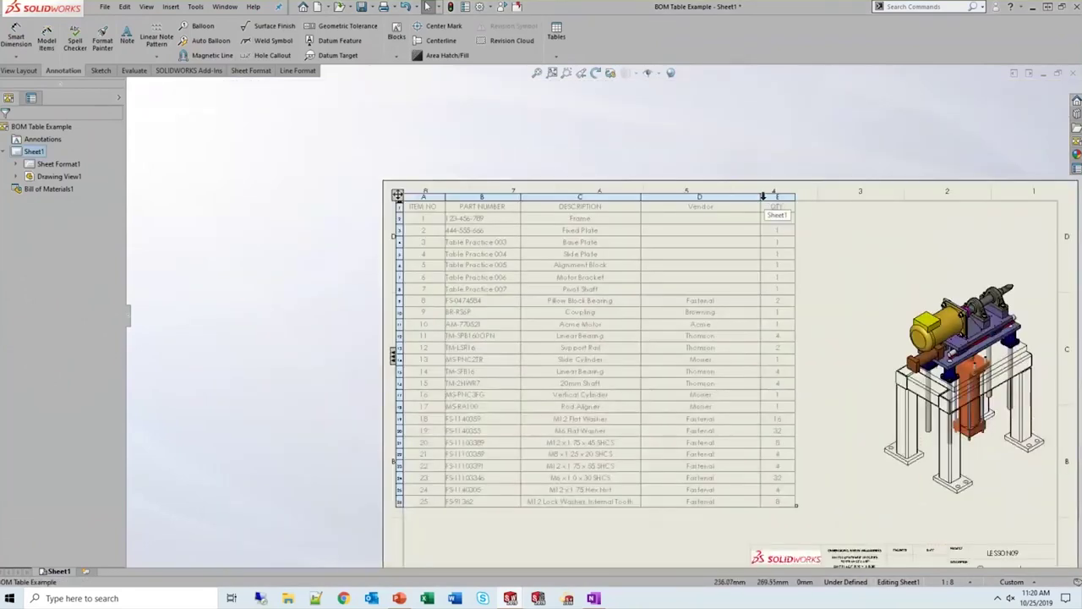
pyautogui.moveTo(762, 196); pyautogui.dragTo(729, 196)
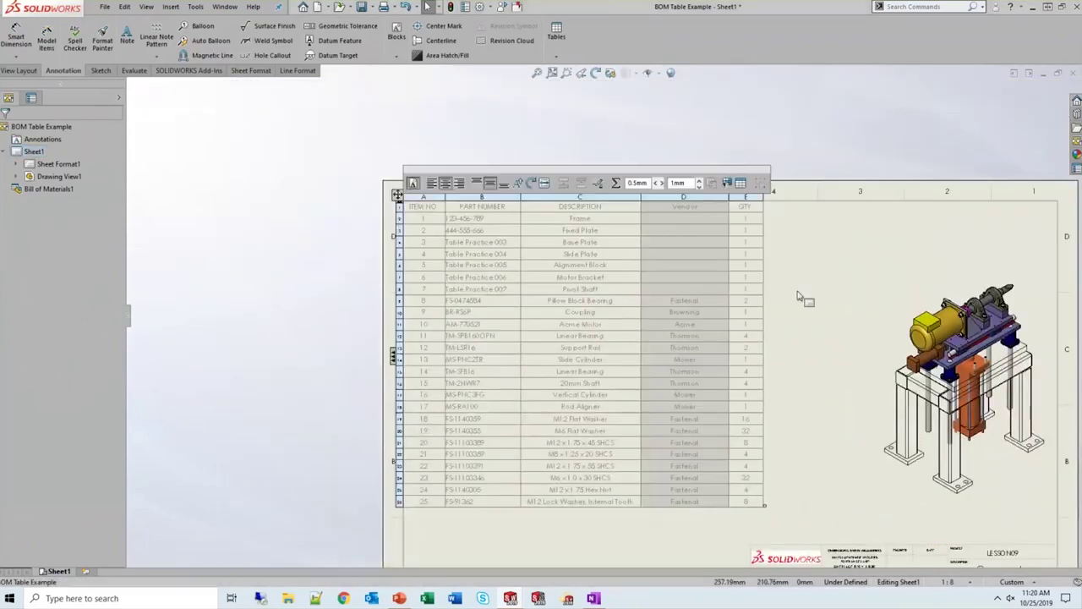
pyautogui.click(816, 293)
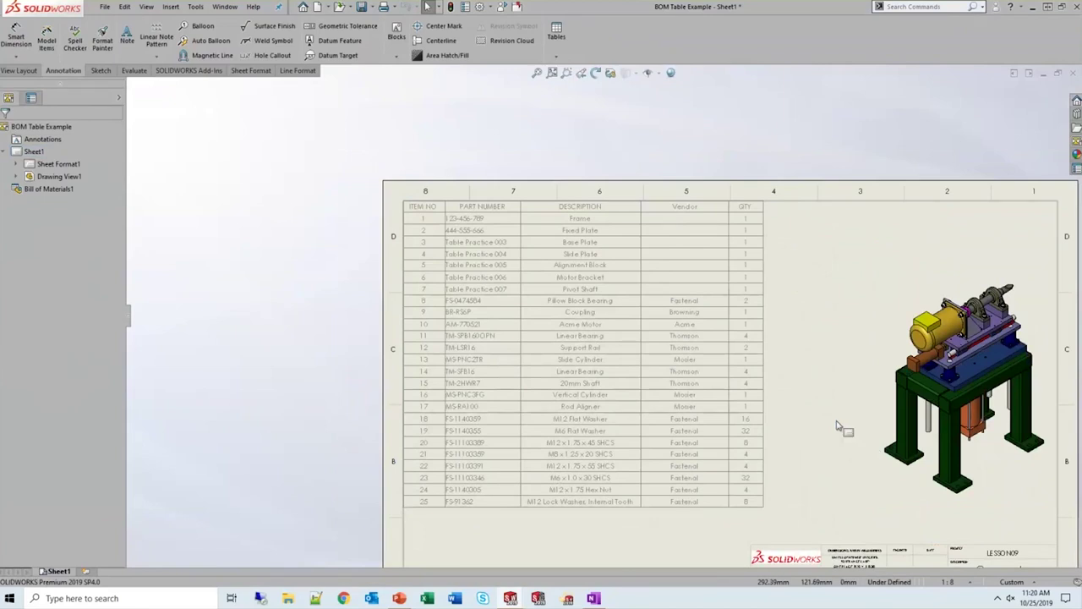
# Start saving the bill of materials as a table template with the file name new bom
pyautogui.scroll(-2, 821, 363)
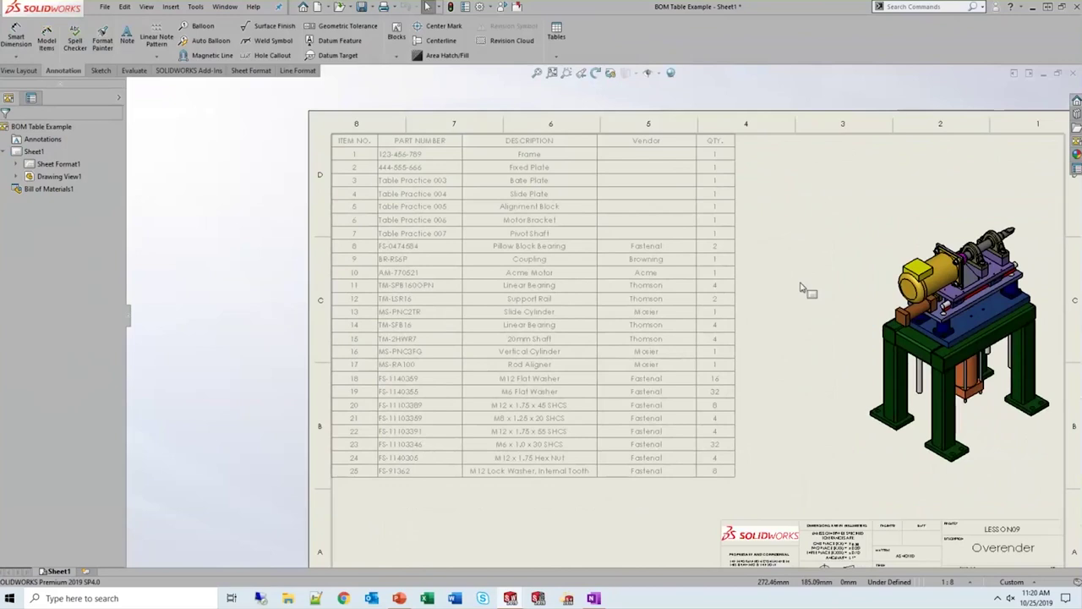
pyautogui.click(503, 153)
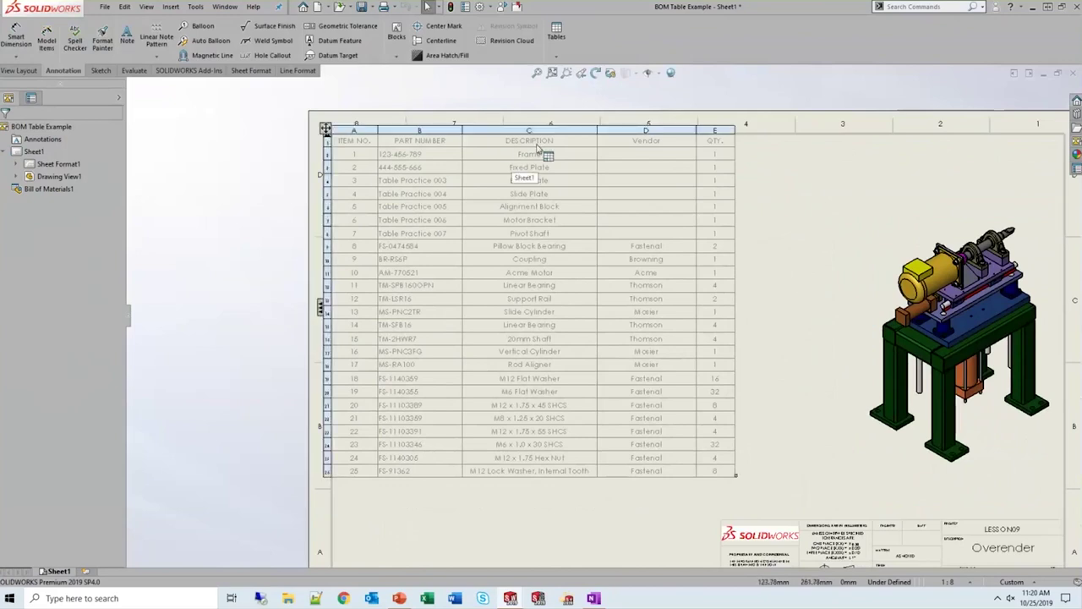
pyautogui.click(738, 157)
pyautogui.click(518, 194)
pyautogui.rightClick(519, 194)
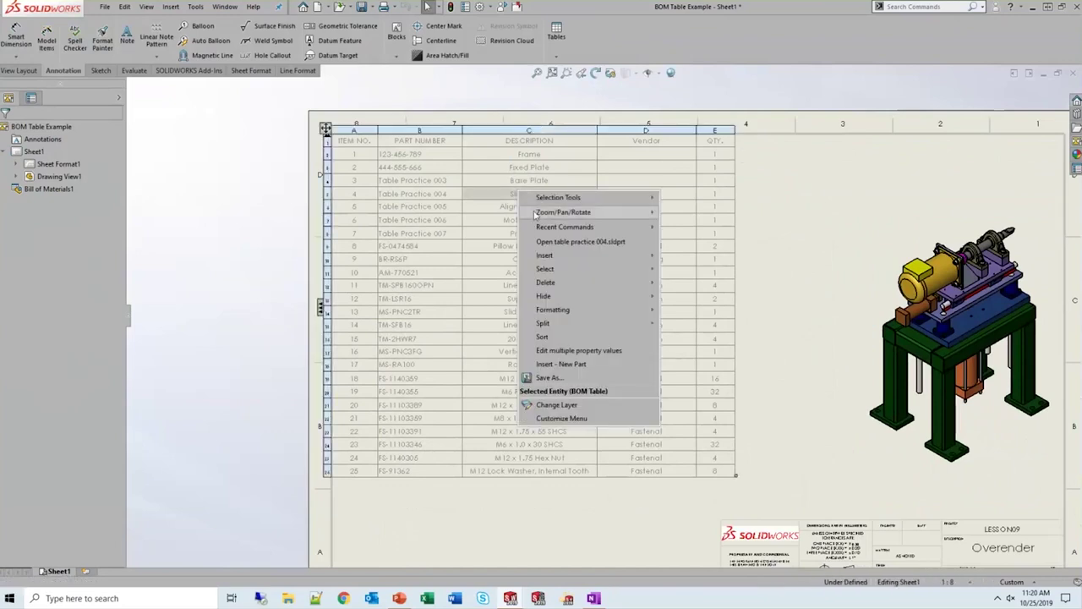
pyautogui.moveTo(536, 214)
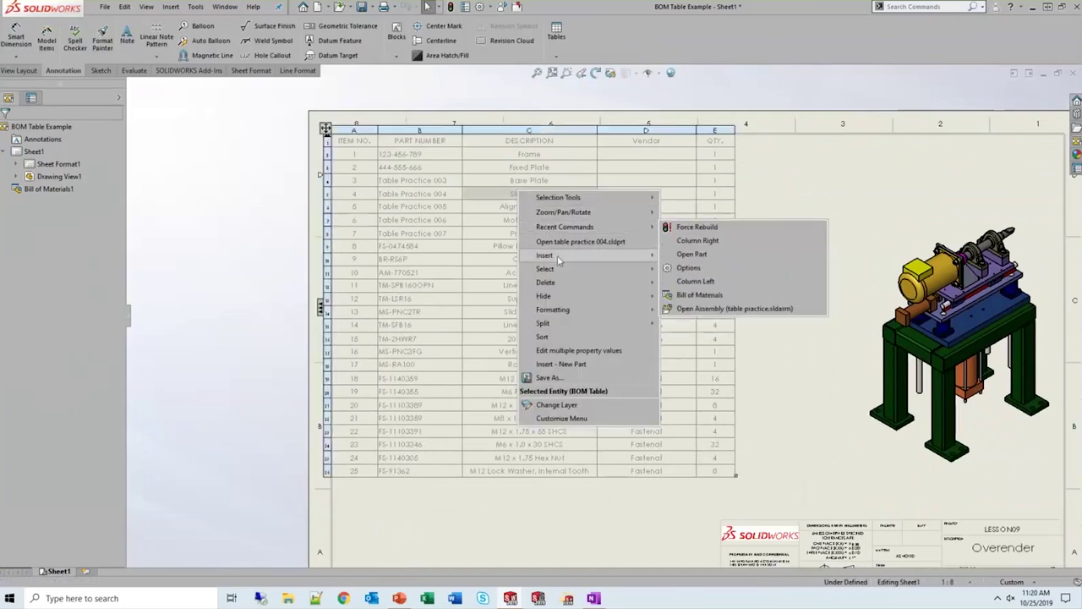
pyautogui.click(582, 379)
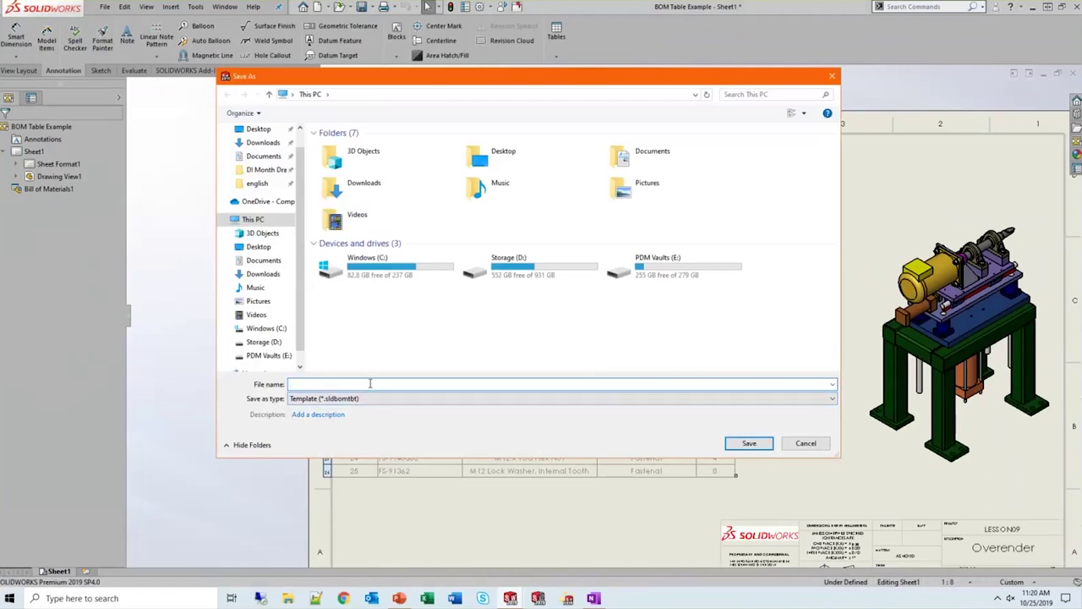
pyautogui.write('new bom')
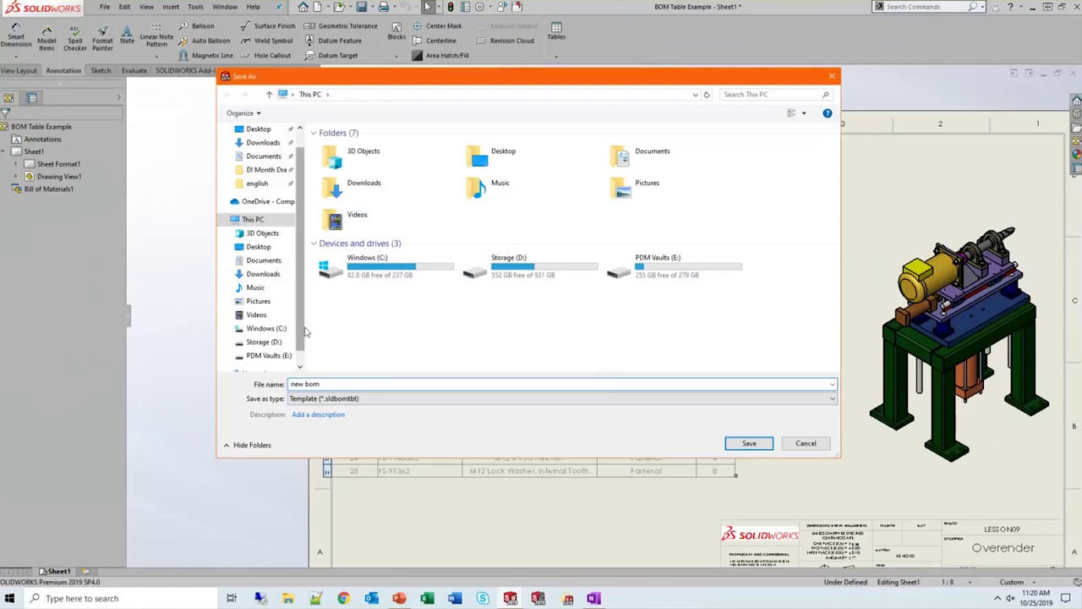
# Try to save the template in C:\Program Files\SOLIDWORKS Corp 2019\SOLIDWORKS\lang\english
pyautogui.click(258, 183)
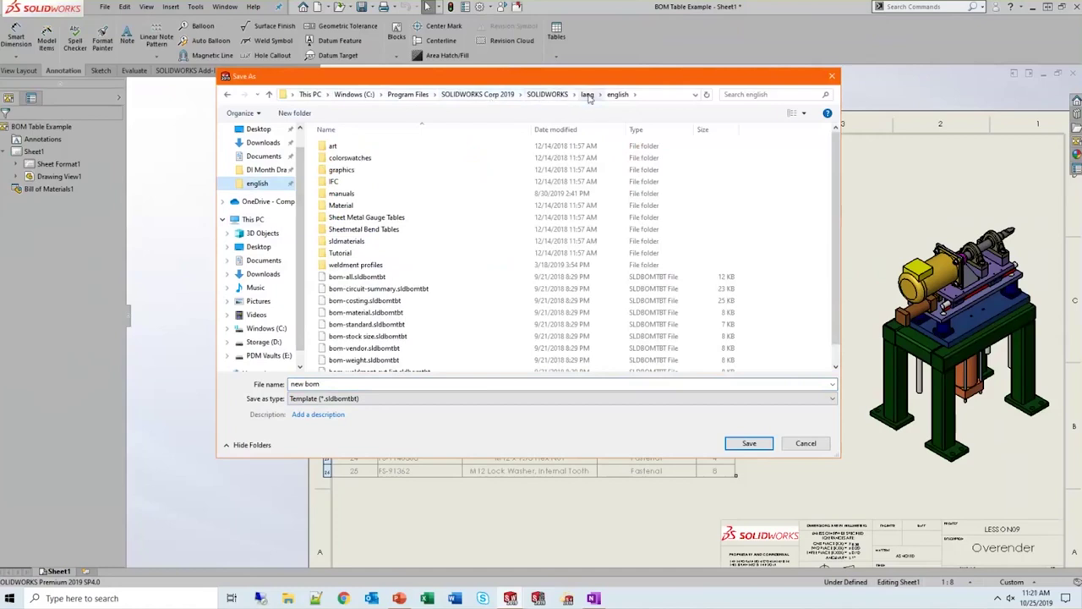
pyautogui.click(645, 95)
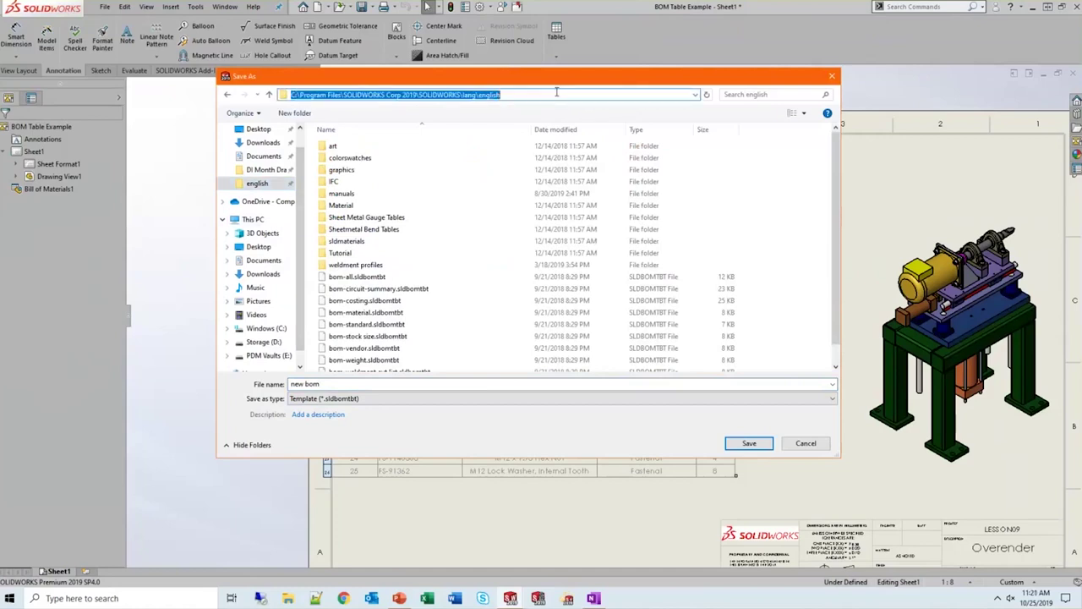
pyautogui.click(538, 95)
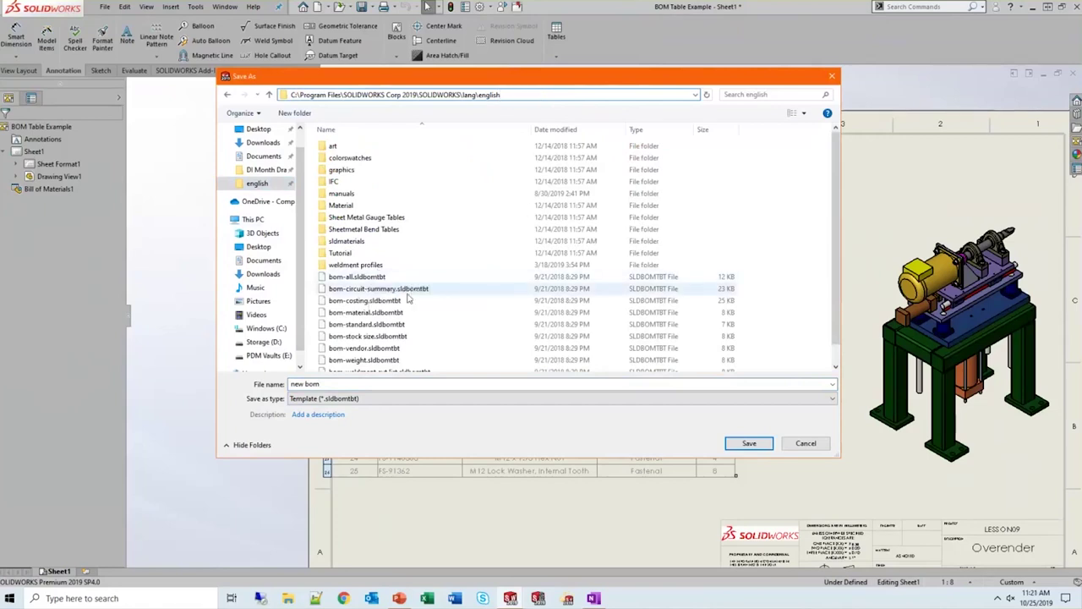
pyautogui.scroll(-1, 403, 342)
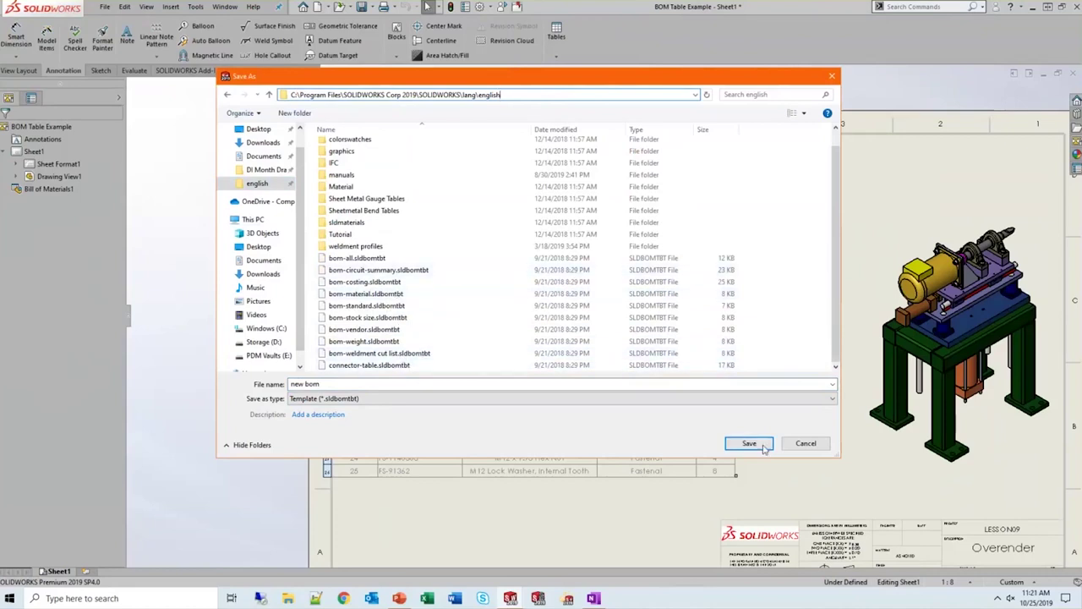
pyautogui.click(748, 446)
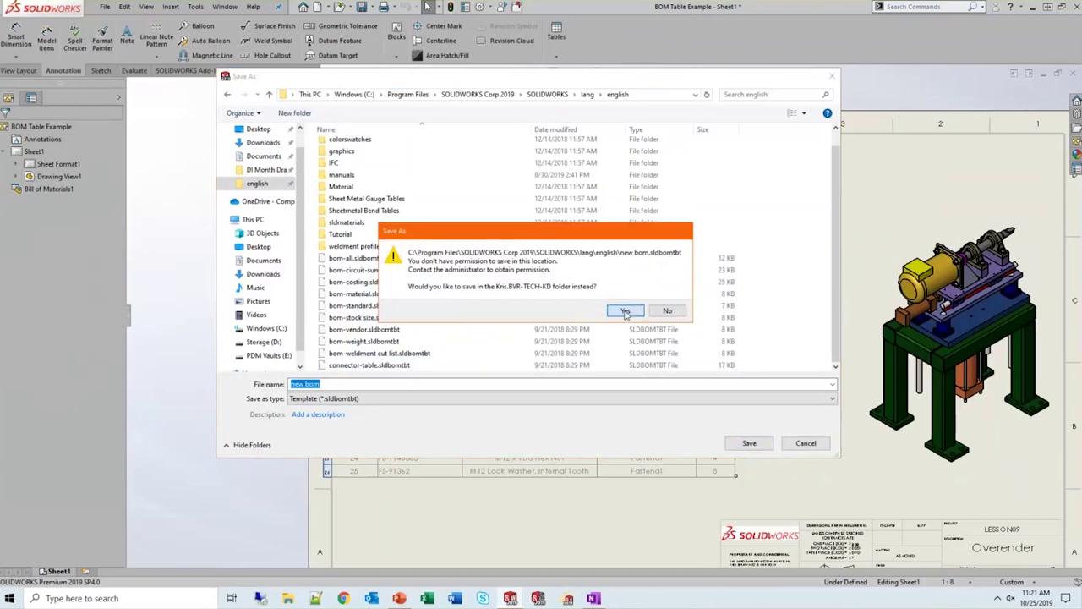
pyautogui.click(692, 311)
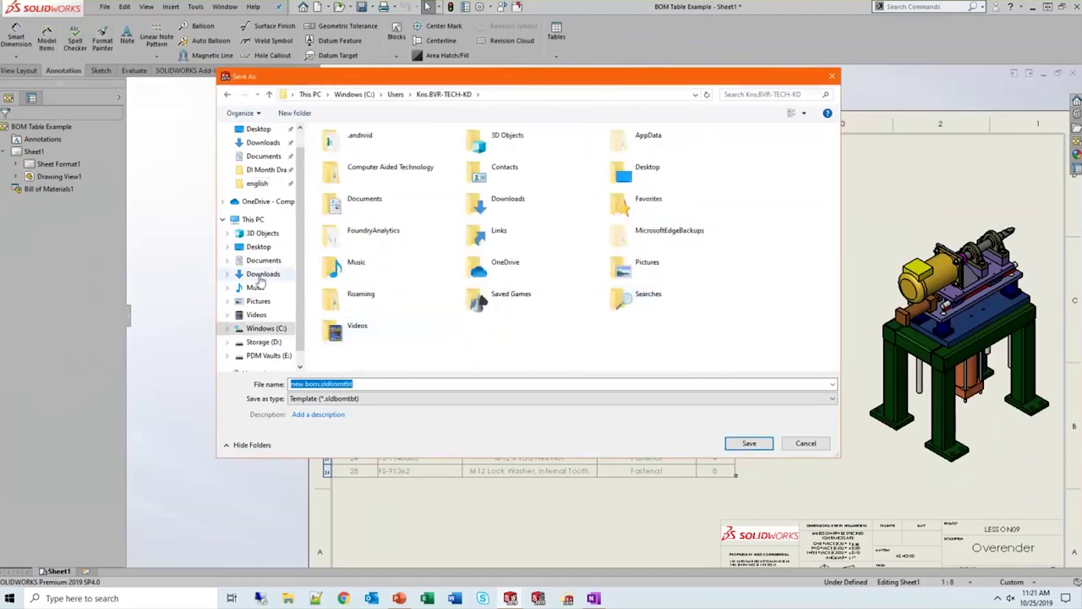
# Save the template new bom.sldbomtbt to the Desktop
pyautogui.scroll(2, 269, 254)
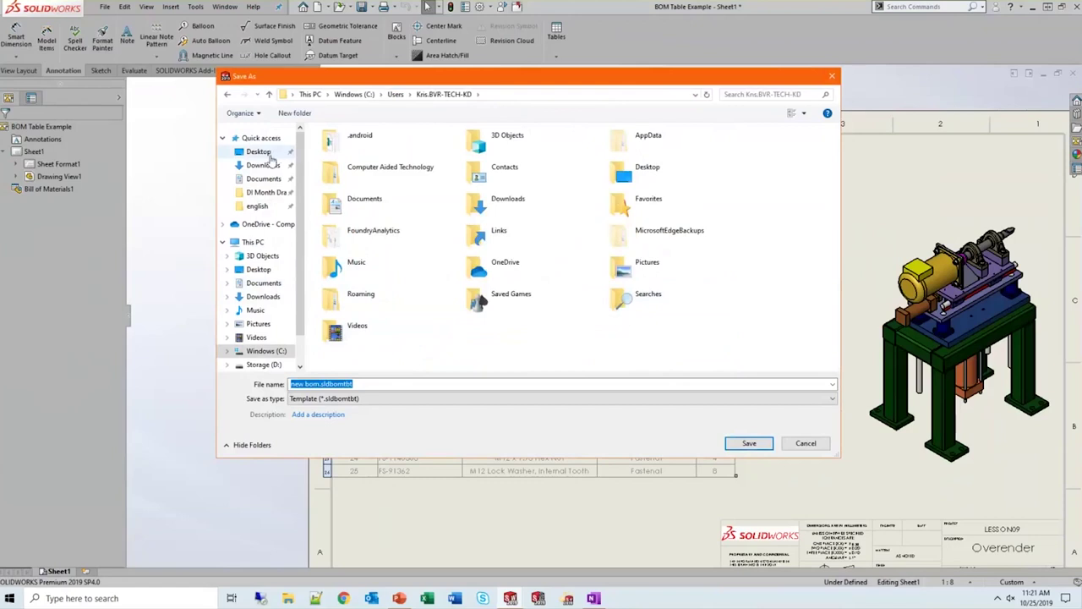
pyautogui.click(270, 156)
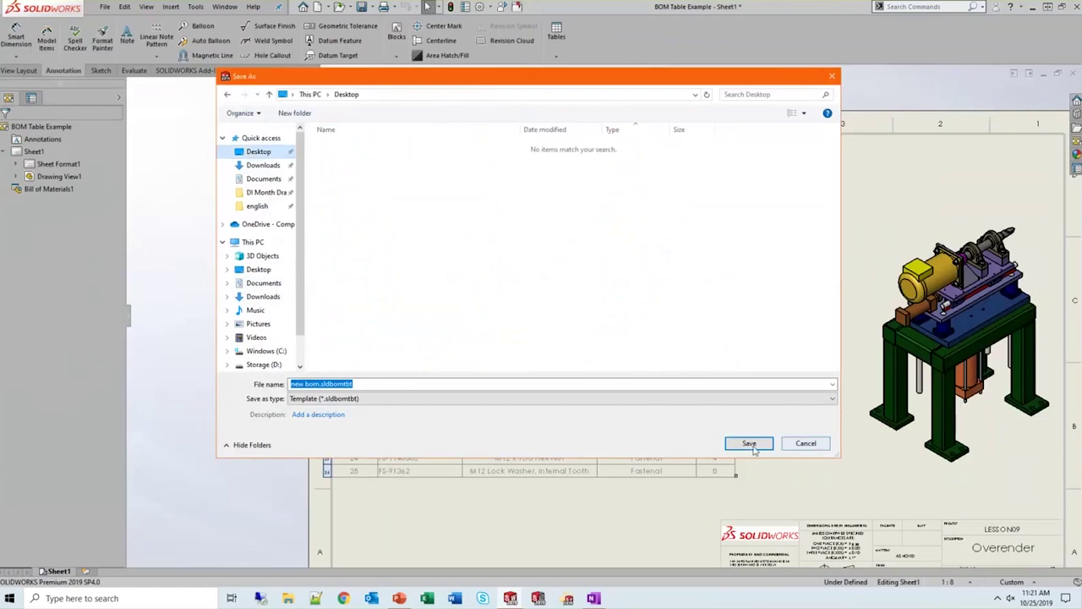
pyautogui.click(750, 444)
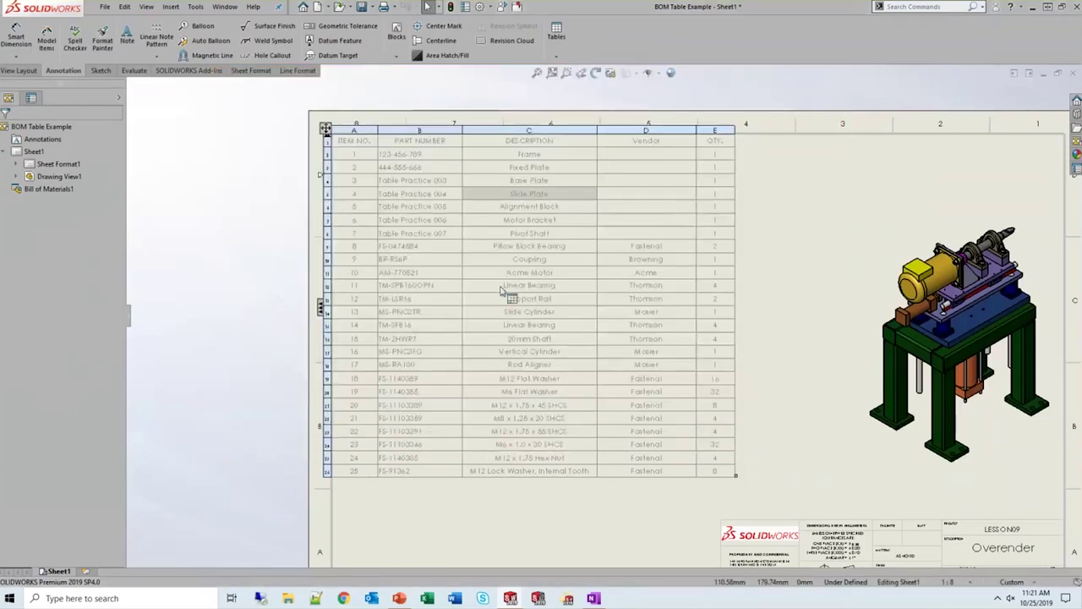
# Save the bill of materials as an Excel 2007 (*.xlsx) file named excel out
pyautogui.rightClick(449, 251)
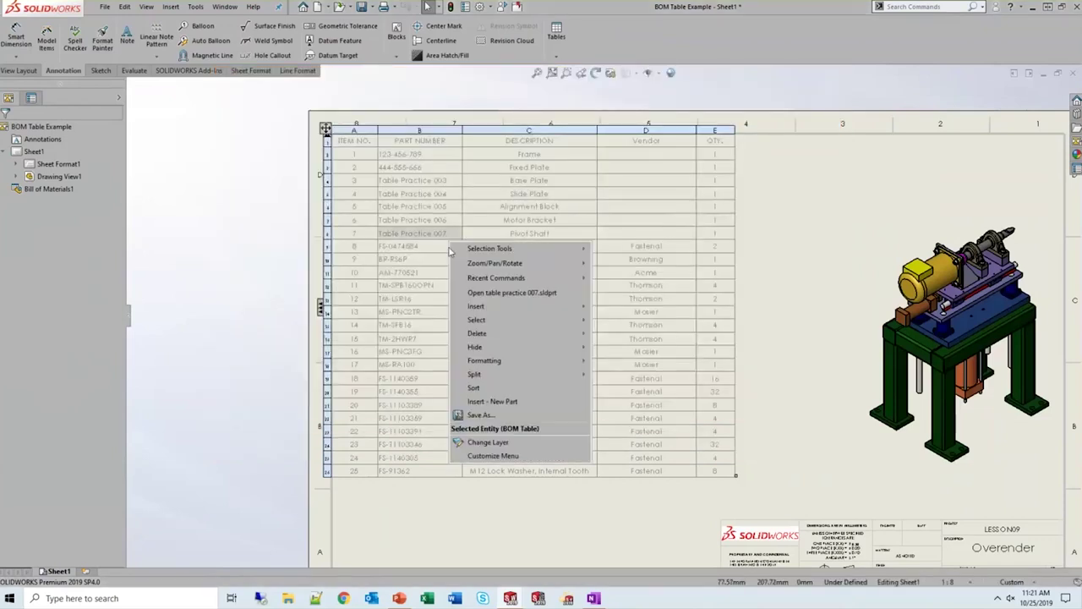
pyautogui.click(517, 413)
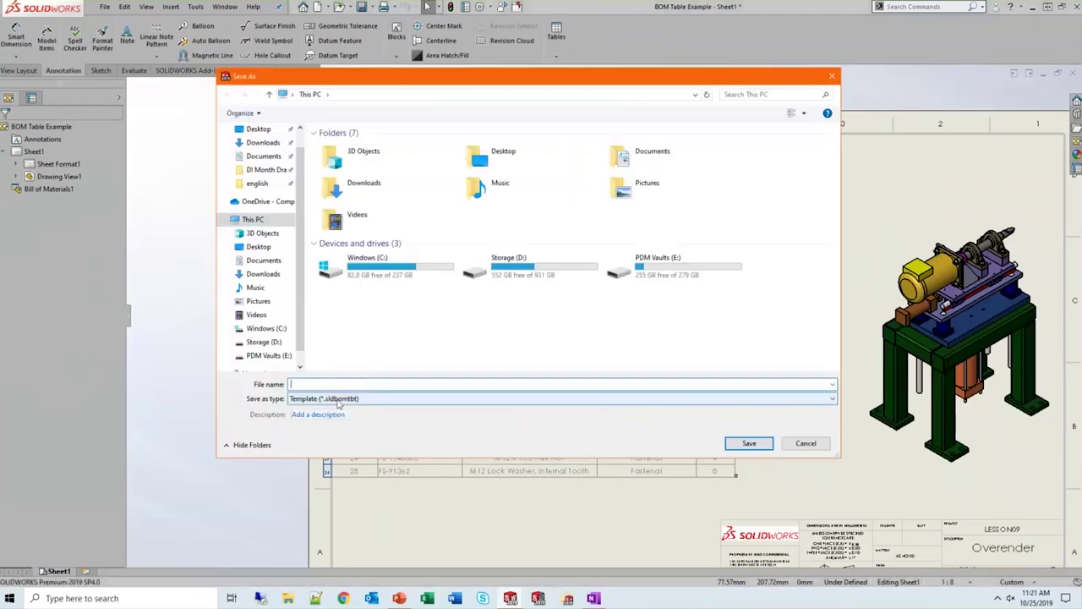
pyautogui.click(414, 398)
pyautogui.click(352, 419)
pyautogui.click(356, 384)
pyautogui.write('excel out')
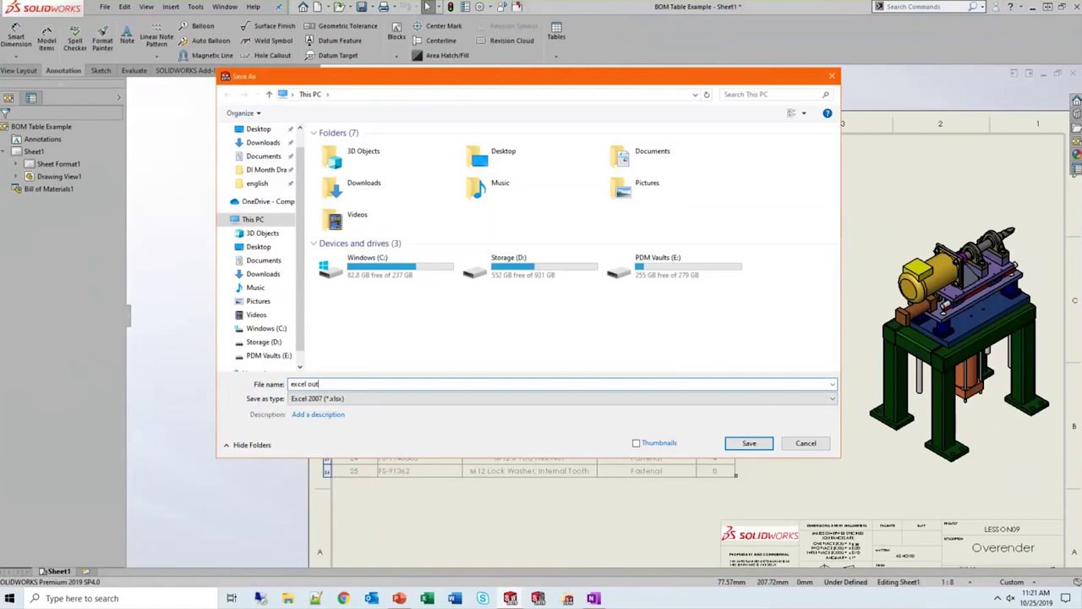
pyautogui.press('Return')
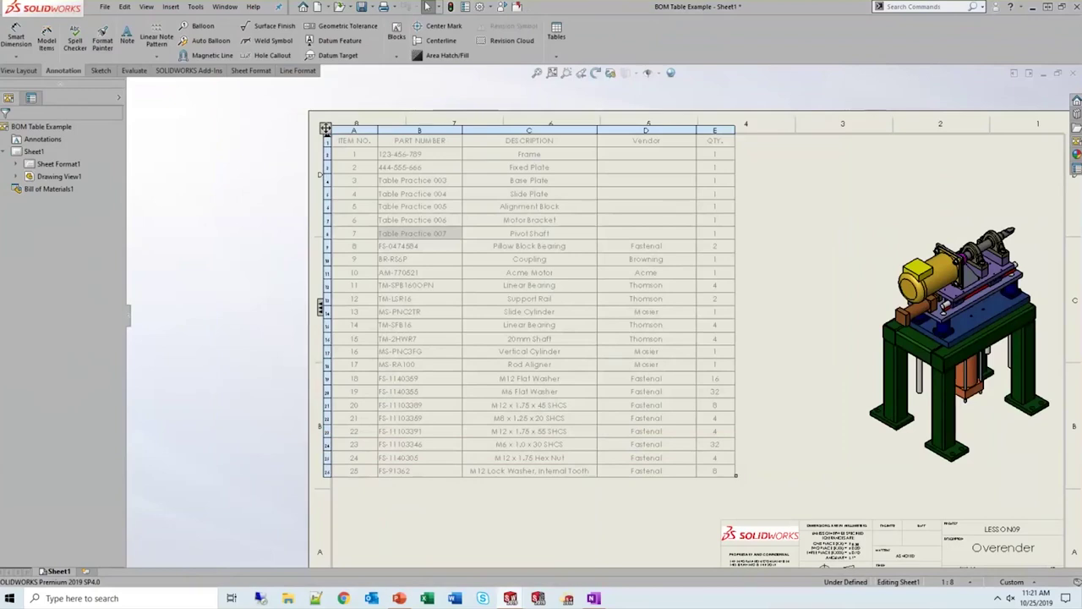
# Open excel out.xlsx from This PC in Excel to review the exported table, close it and return to the SOLIDWORKS drawing
pyautogui.press('super')
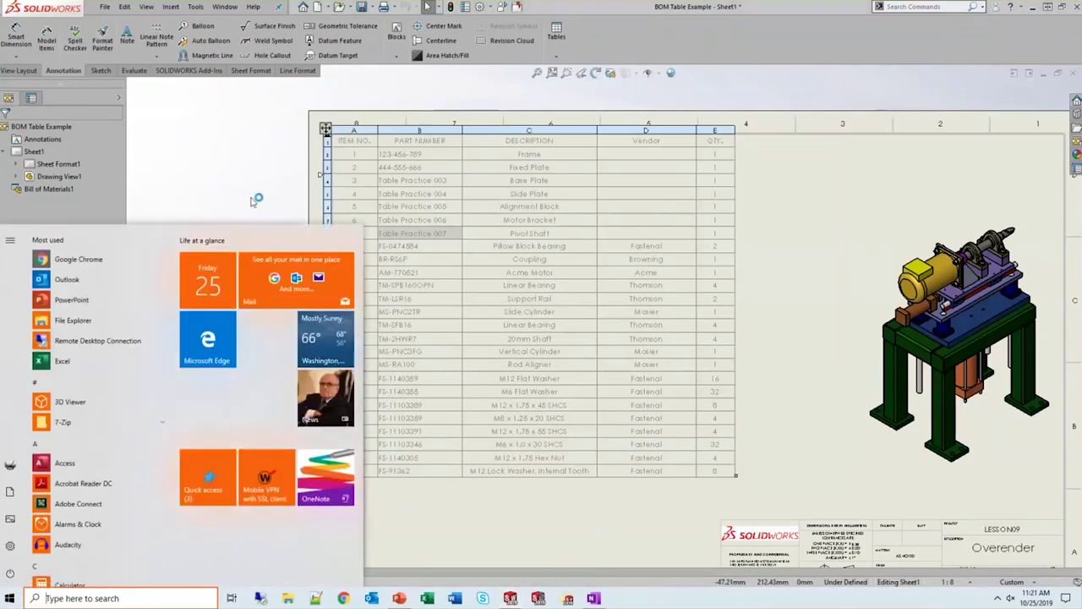
pyautogui.press('Escape')
pyautogui.press('super+d')
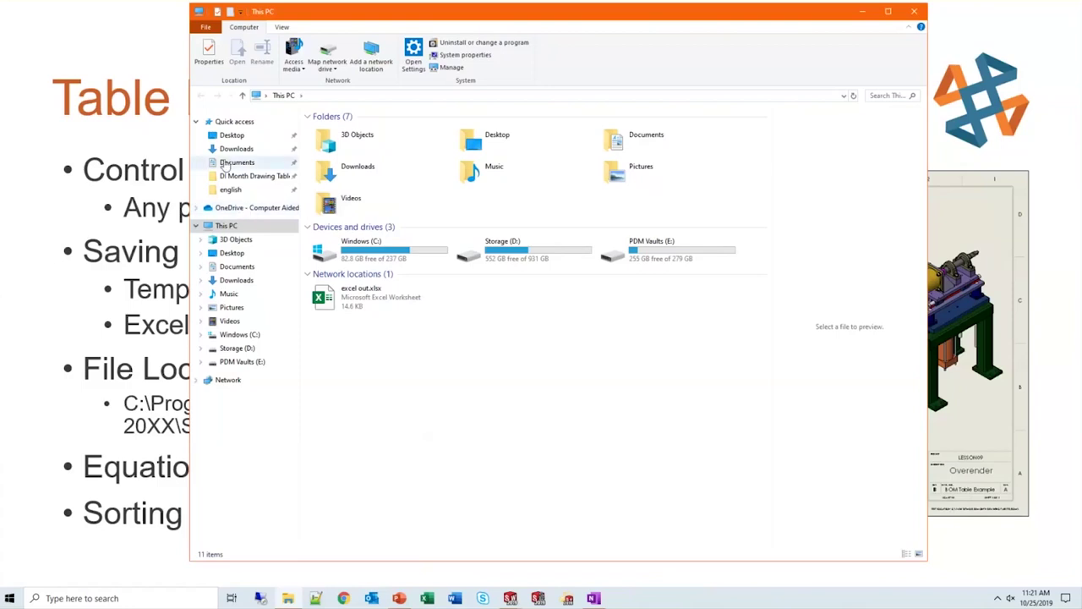
pyautogui.doubleClick(350, 303)
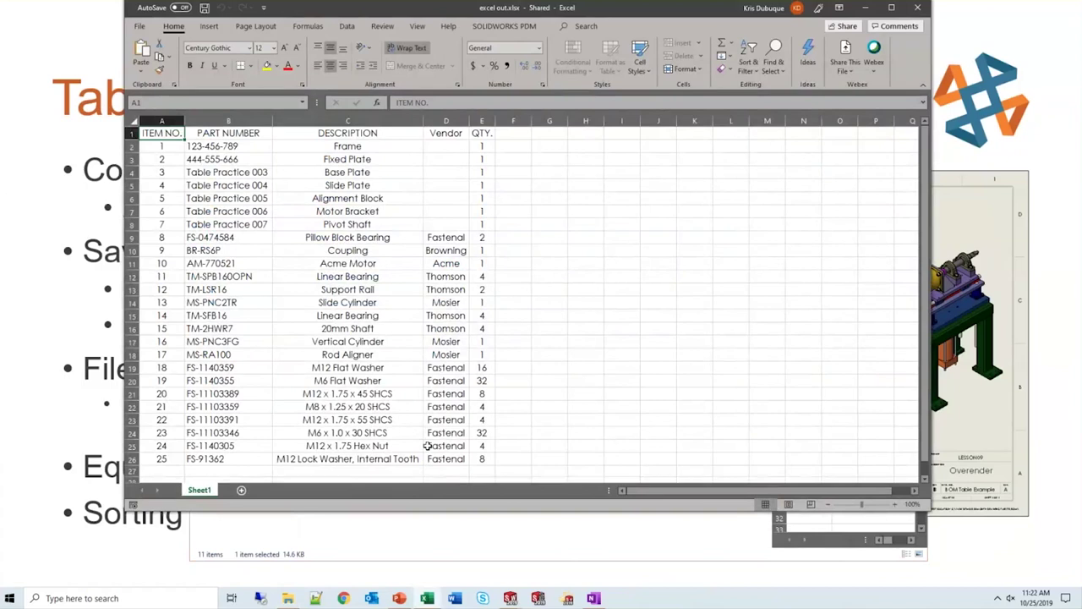
pyautogui.click(920, 9)
pyautogui.click(920, 9)
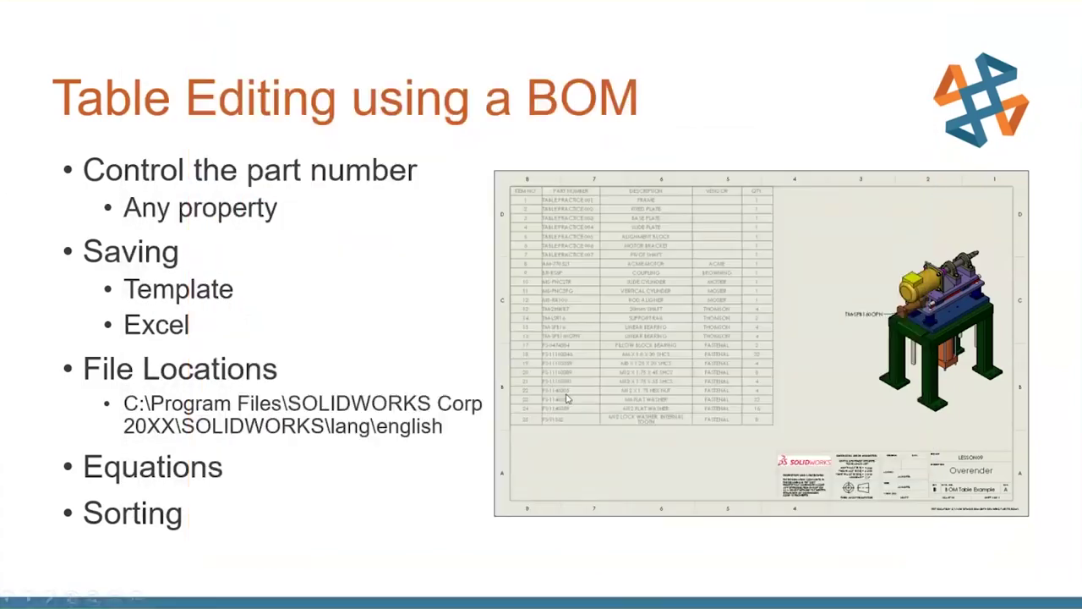
pyautogui.hotkey('alt', 'Tab')
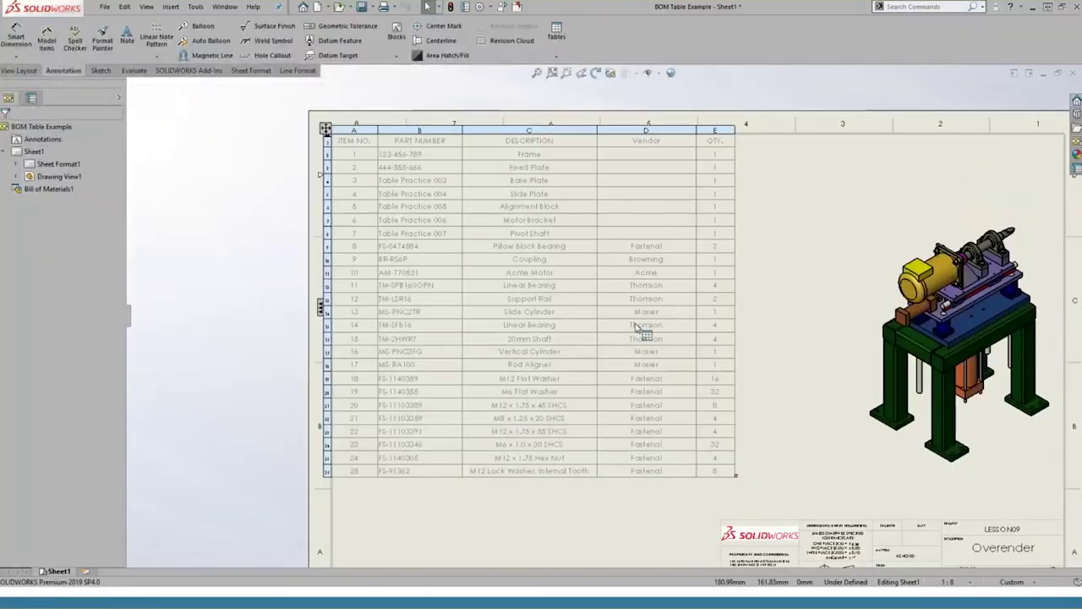
# Insert a column to the right of Vendor showing the custom property Weight, and narrow it
pyautogui.click(658, 126)
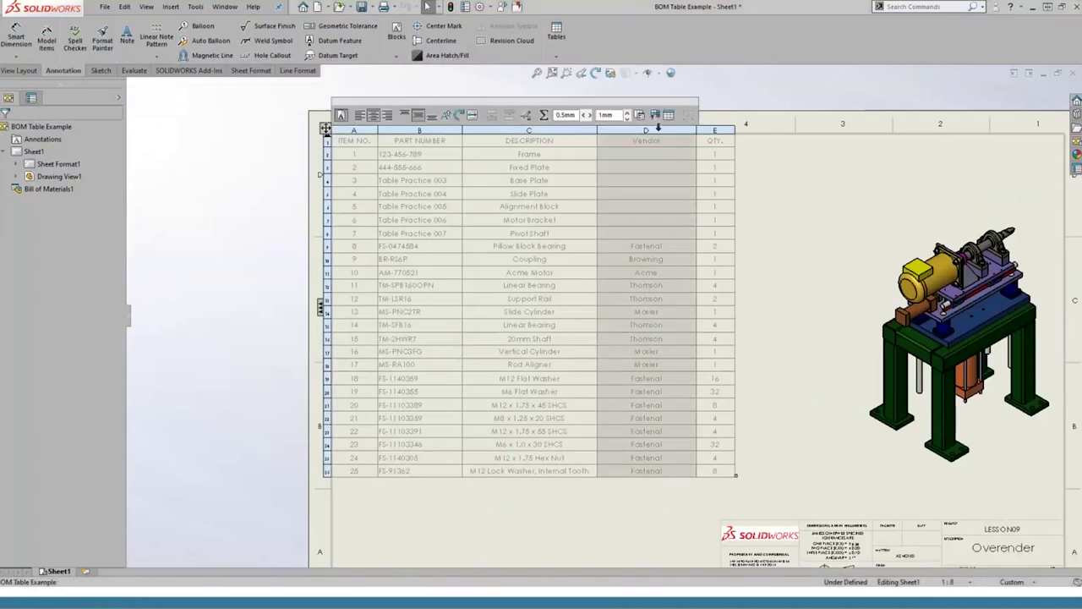
pyautogui.rightClick(660, 128)
pyautogui.moveTo(744, 179)
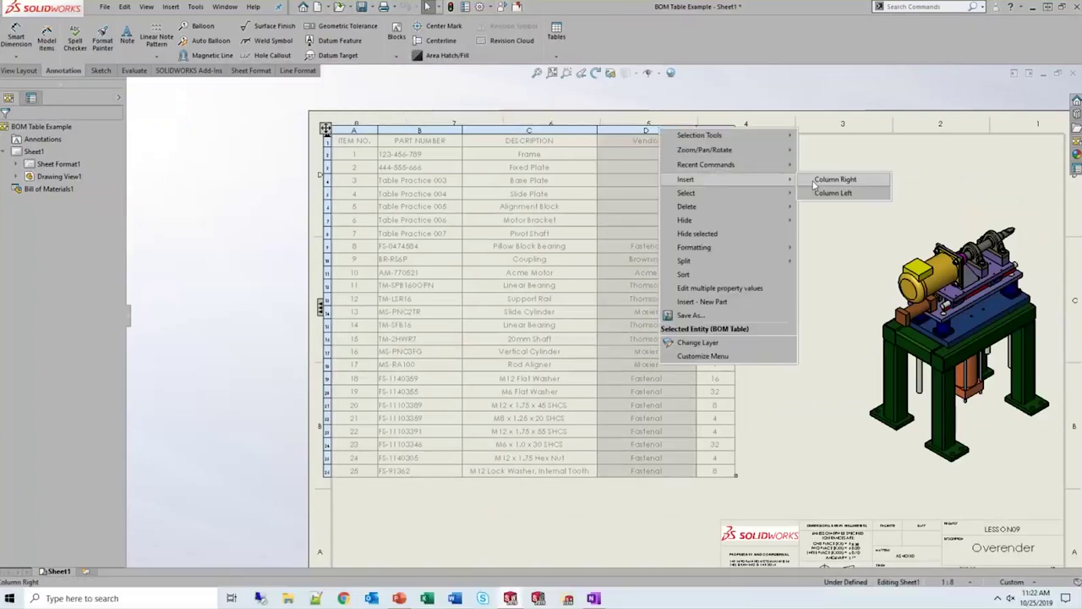
pyautogui.click(837, 182)
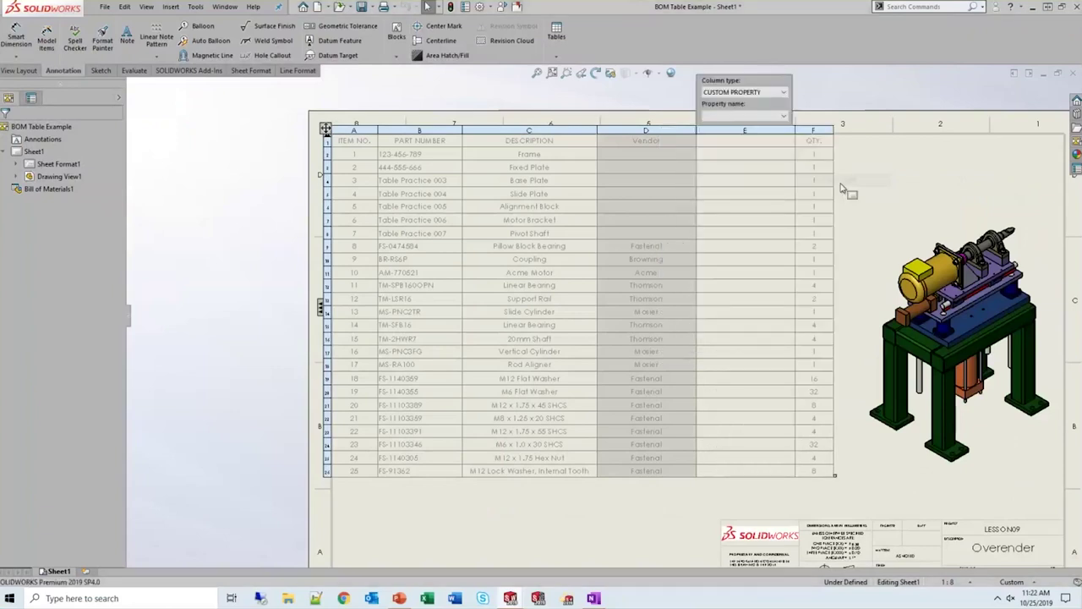
pyautogui.click(787, 118)
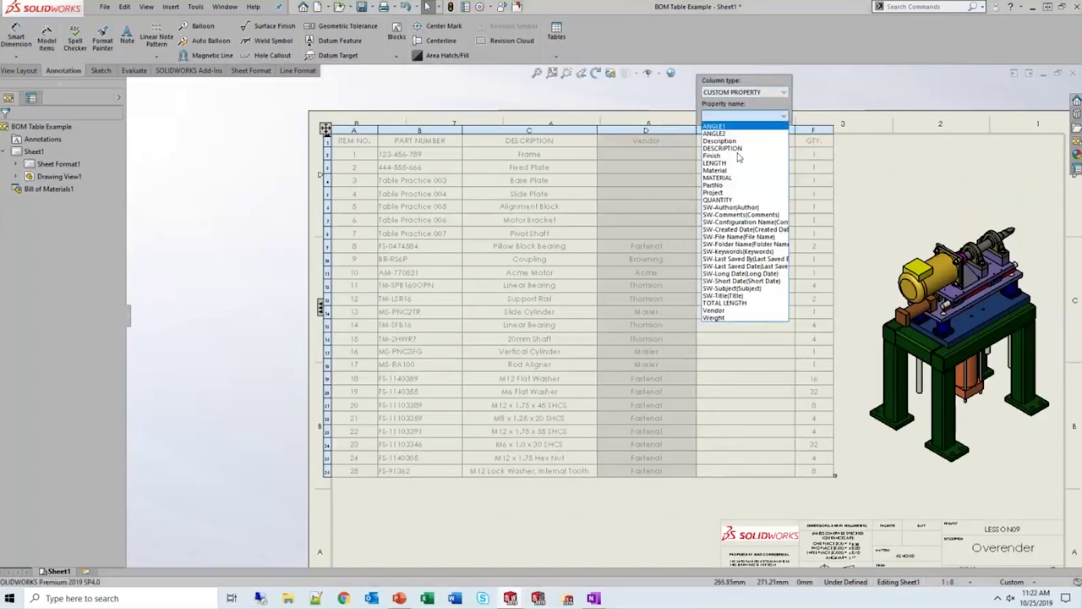
pyautogui.click(744, 318)
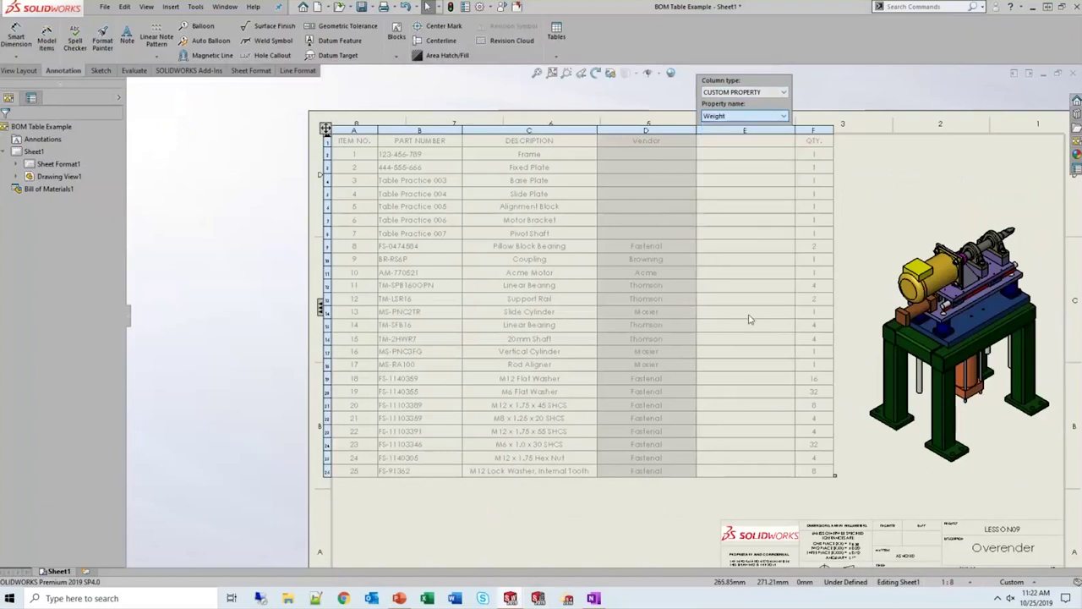
pyautogui.click(872, 229)
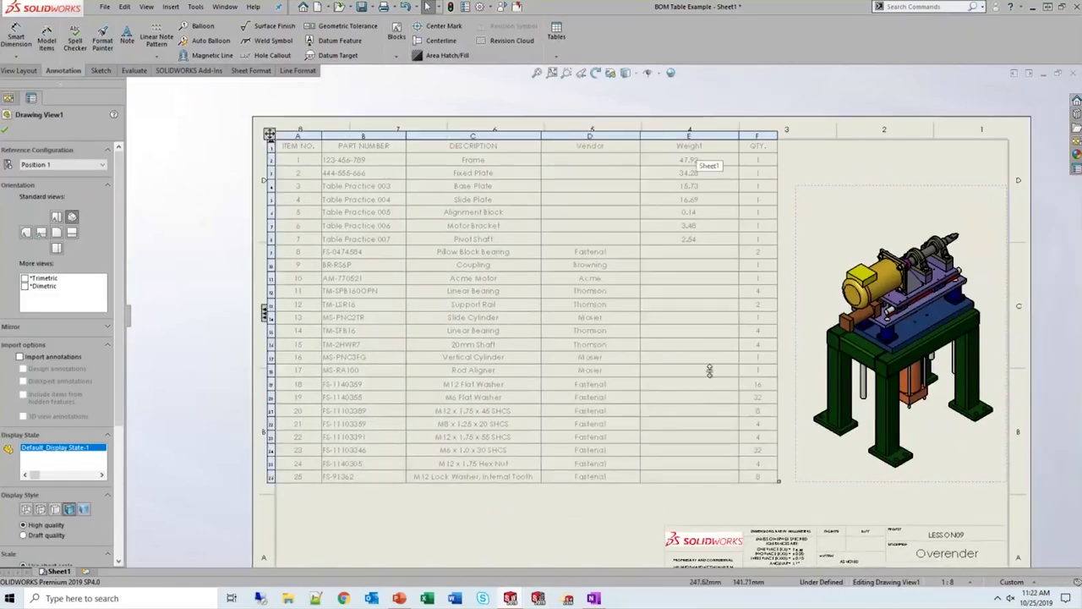
pyautogui.moveTo(740, 135); pyautogui.dragTo(700, 495)
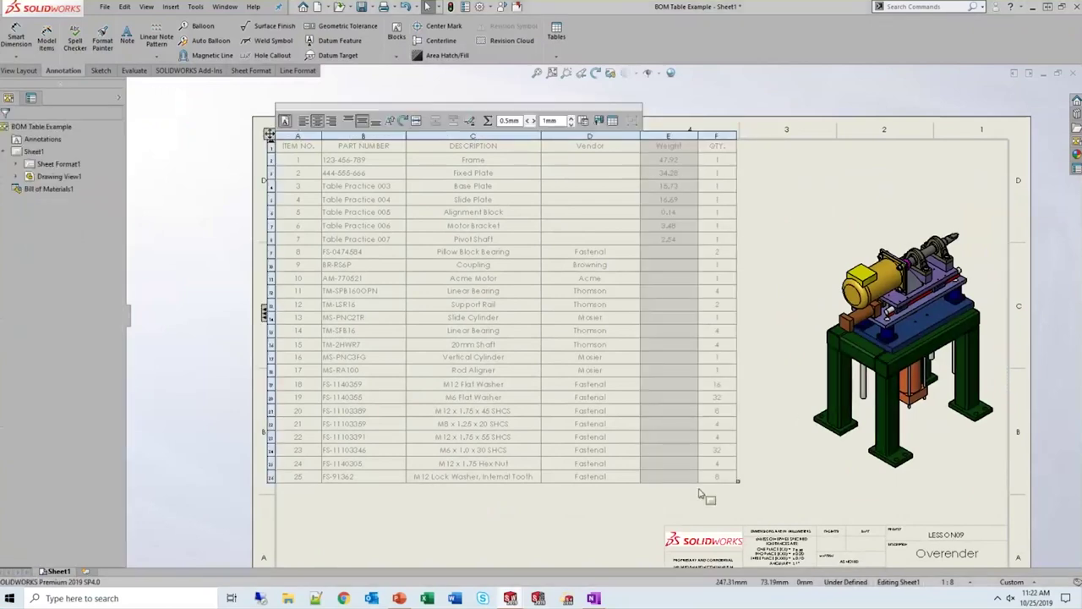
# Open the flat washer part from the M12 Flat Washer row and assign Plain Carbon Steel as its material
pyautogui.click(355, 386)
pyautogui.rightClick(355, 386)
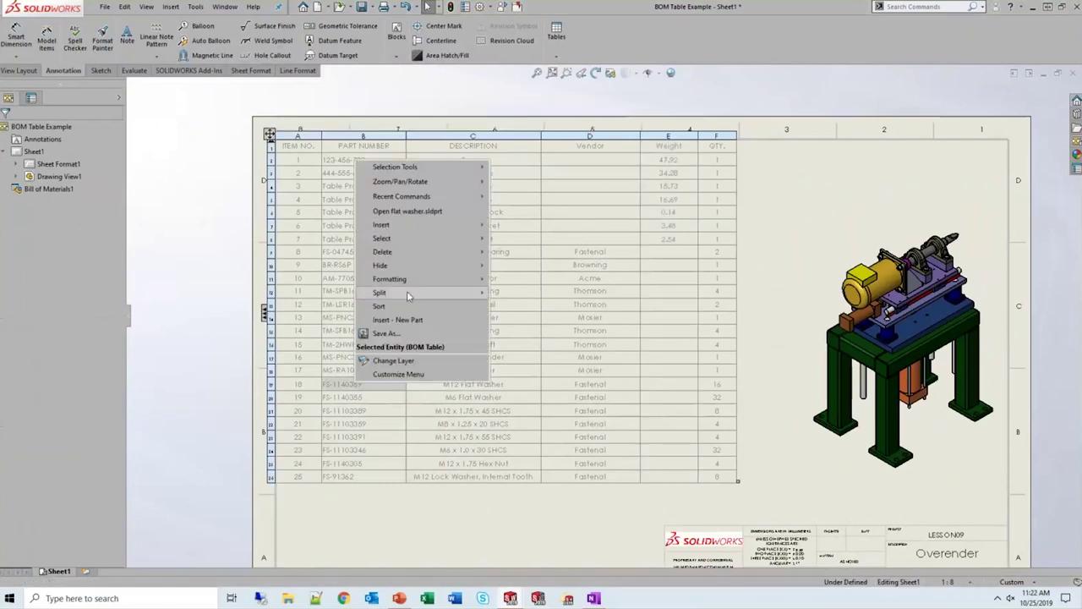
pyautogui.click(408, 211)
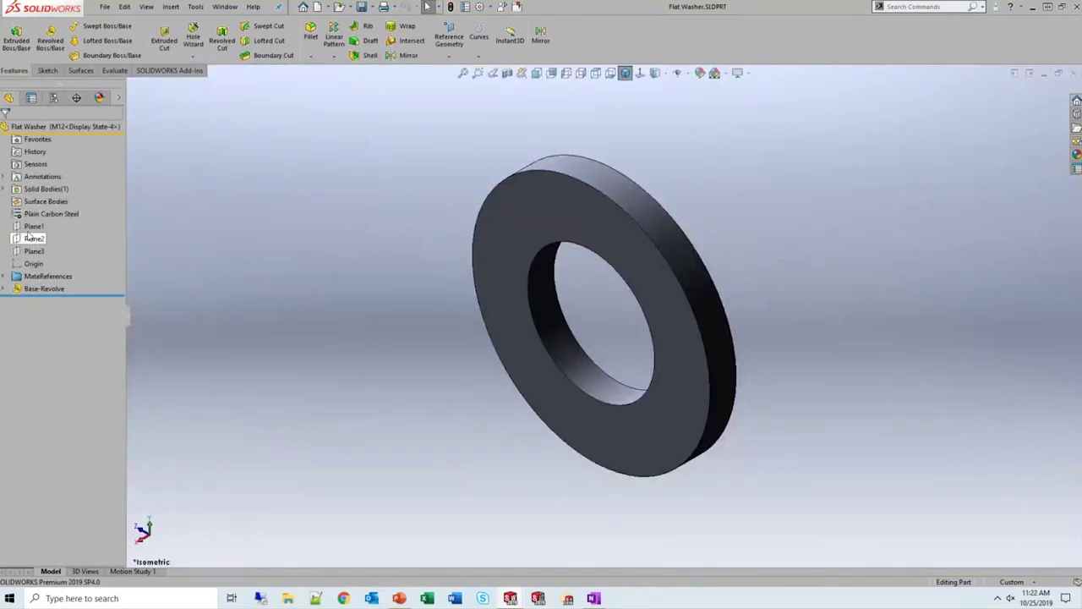
pyautogui.rightClick(71, 219)
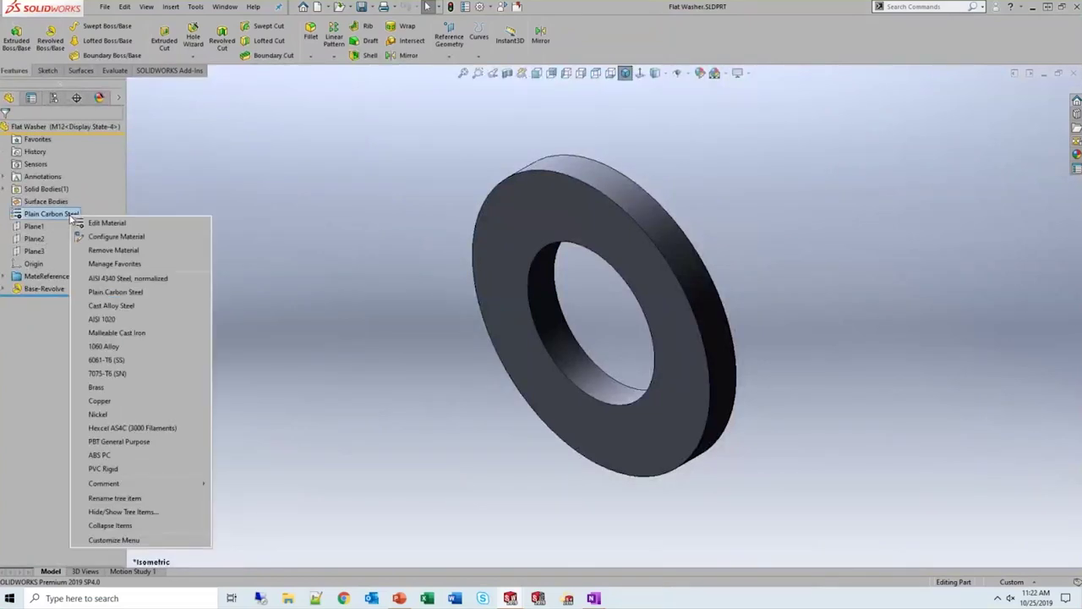
pyautogui.click(161, 296)
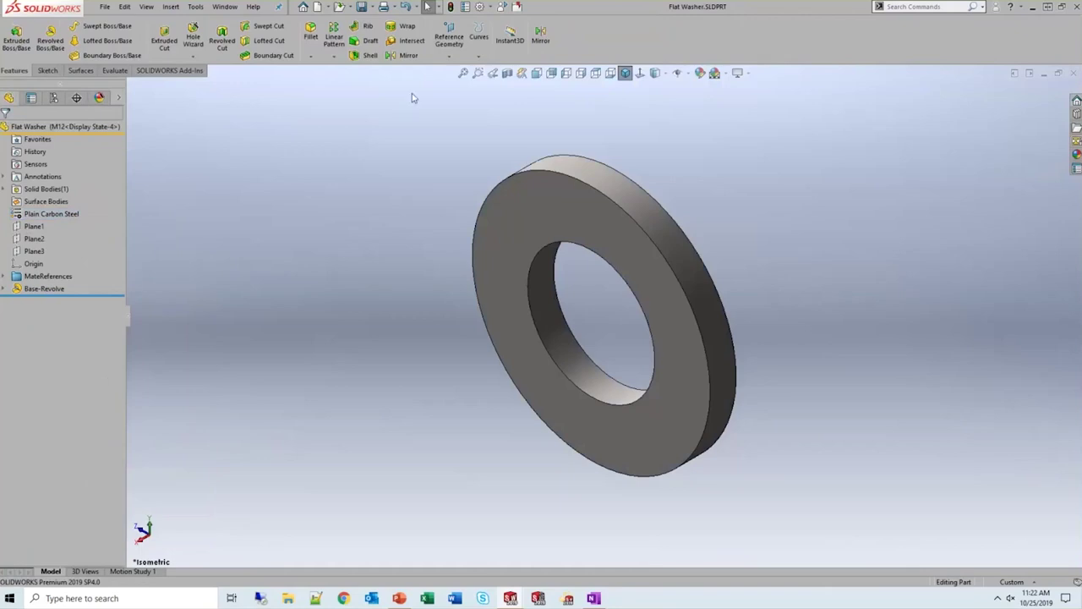
# Add a configuration-specific Weight property linked to Mass for the M12 configuration, and return to the BOM Table Example drawing
pyautogui.click(465, 6)
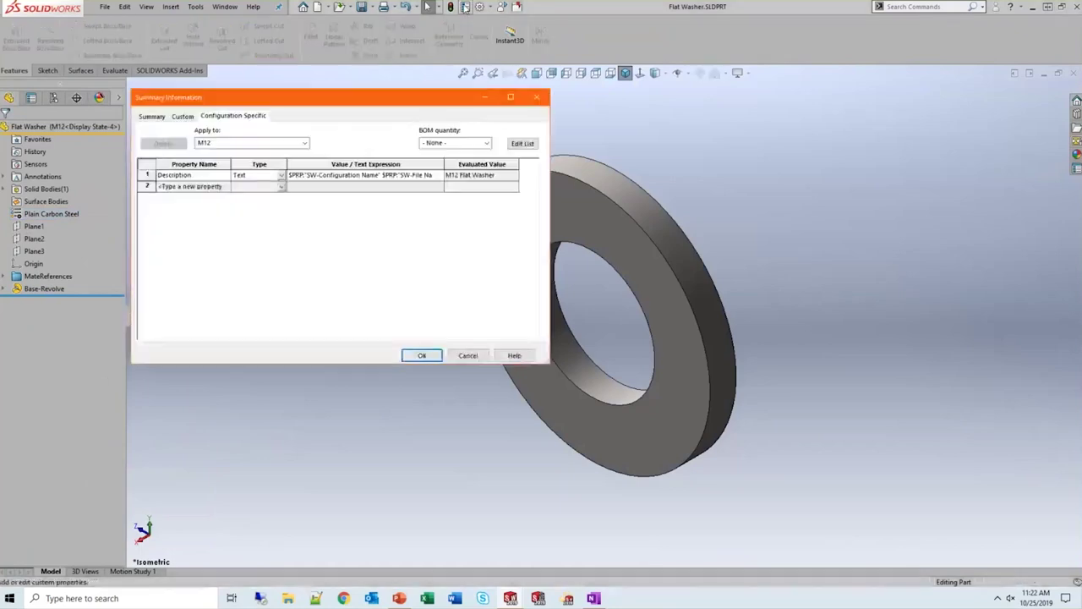
pyautogui.click(227, 187)
pyautogui.click(227, 187)
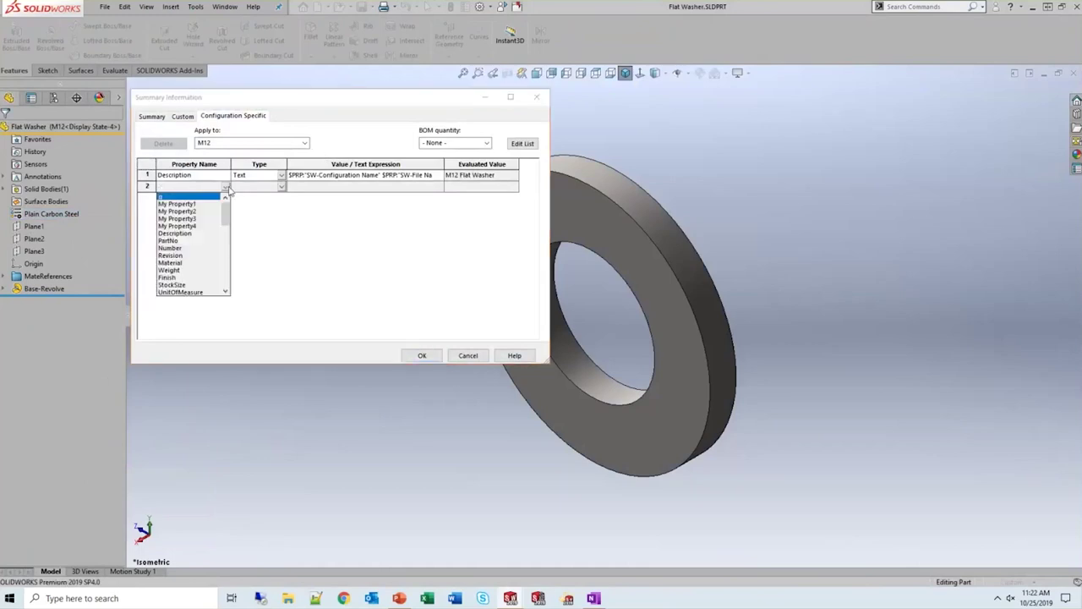
pyautogui.click(178, 274)
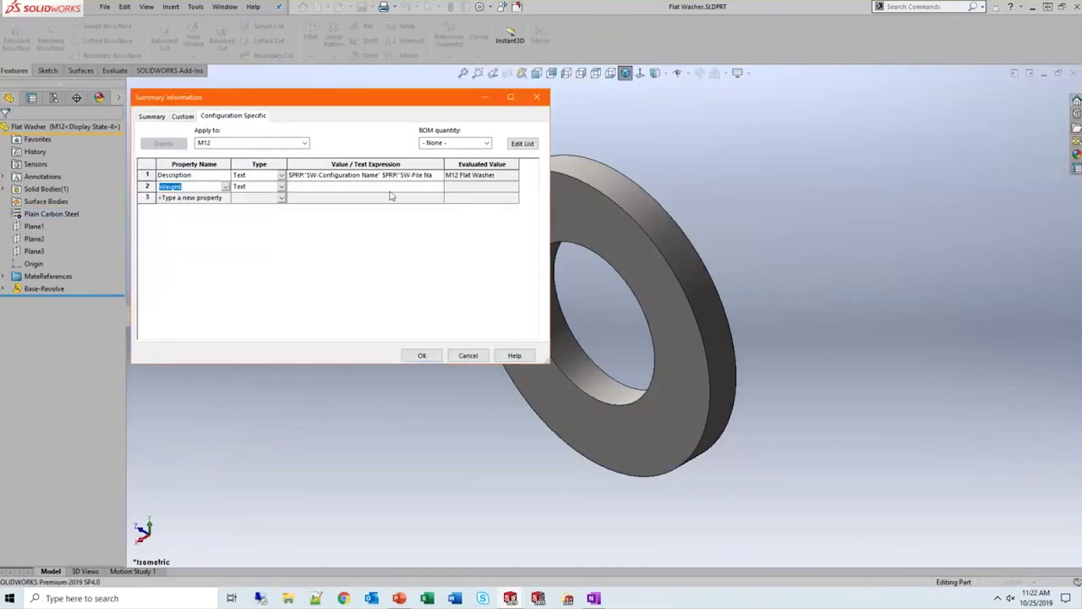
pyautogui.click(440, 191)
pyautogui.click(439, 186)
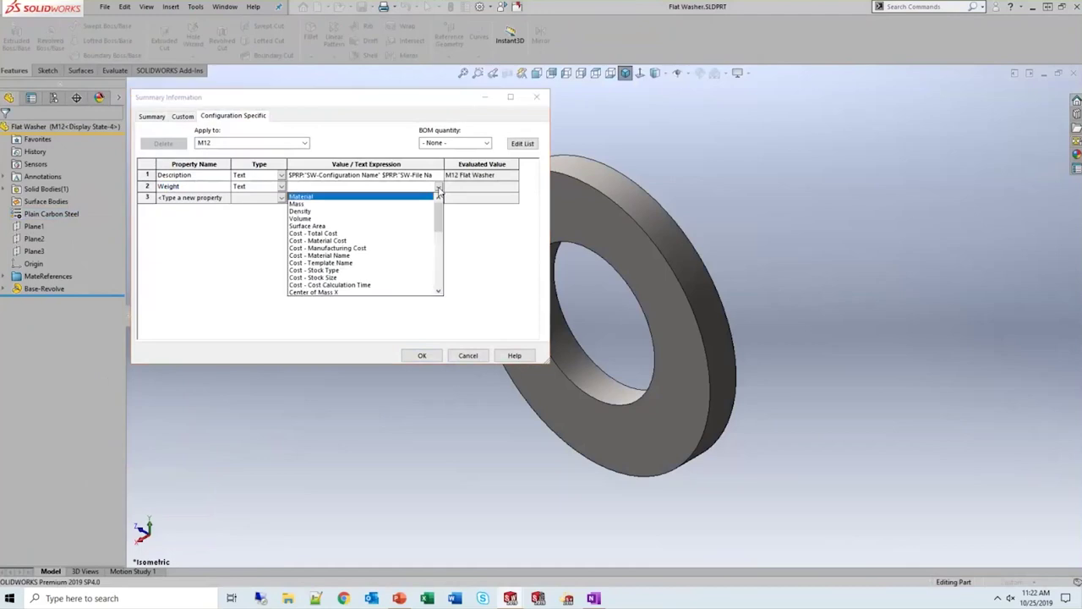
pyautogui.click(303, 205)
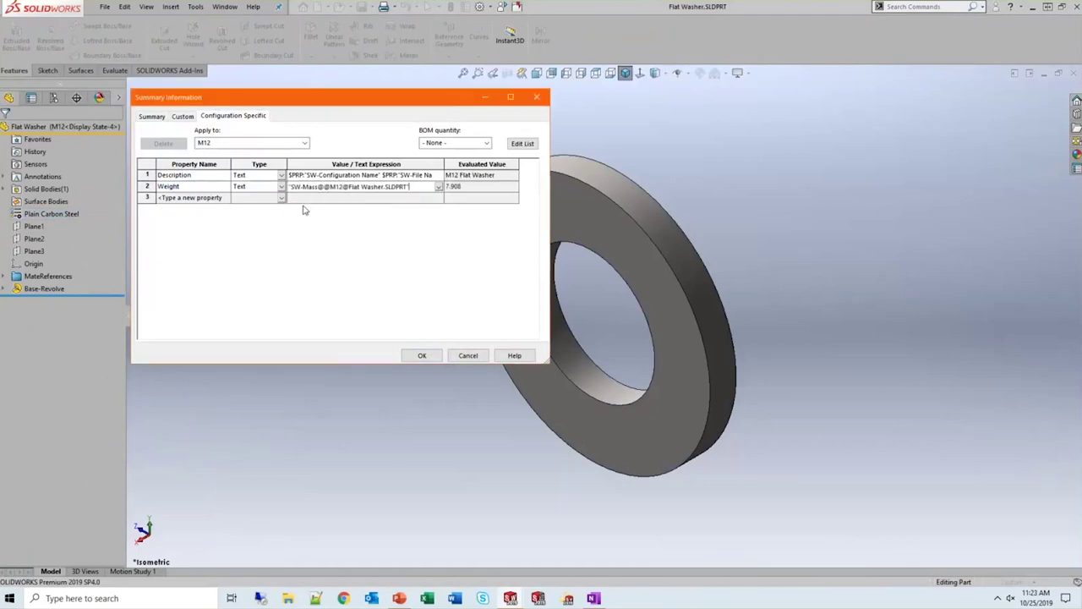
pyautogui.click(422, 355)
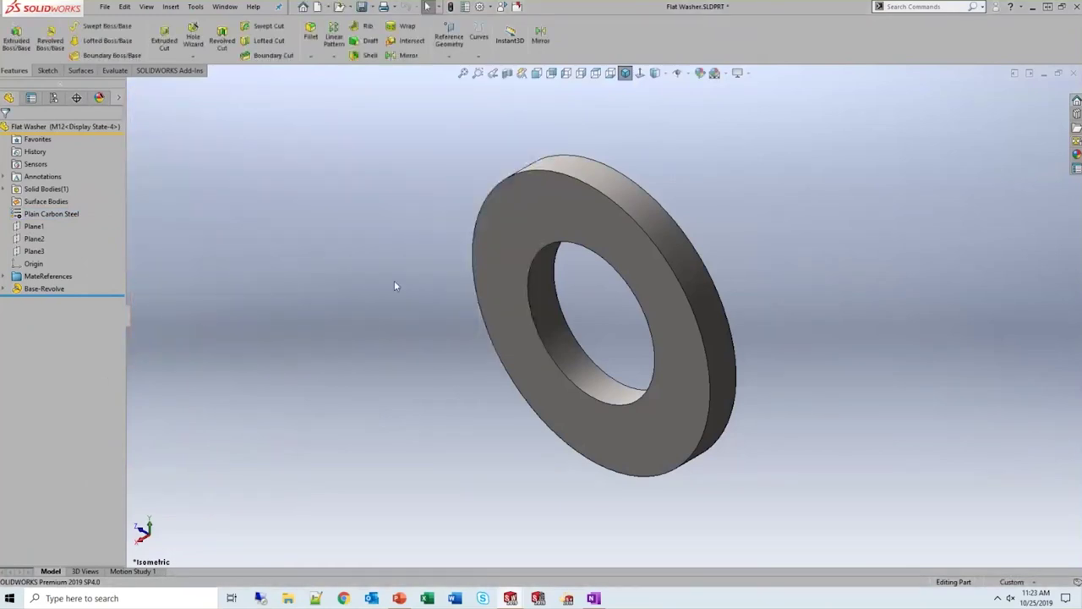
pyautogui.hotkey('ctrl', 'Tab')
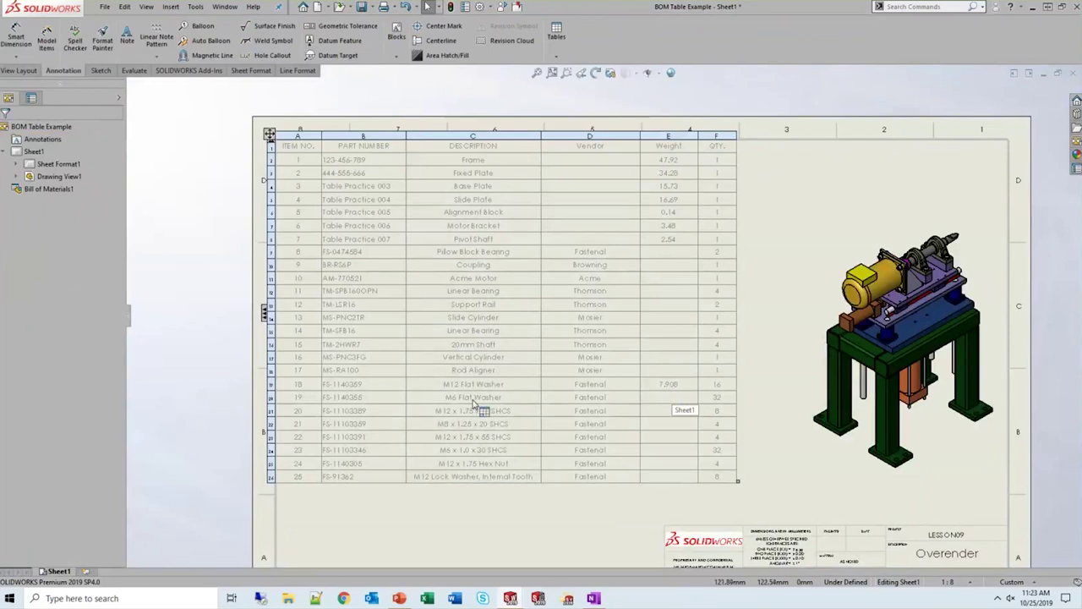
# Open the flat washer from the M6 Flat Washer row, configure the M6 material as Plain Carbon Steel, and return to the drawing
pyautogui.rightClick(375, 397)
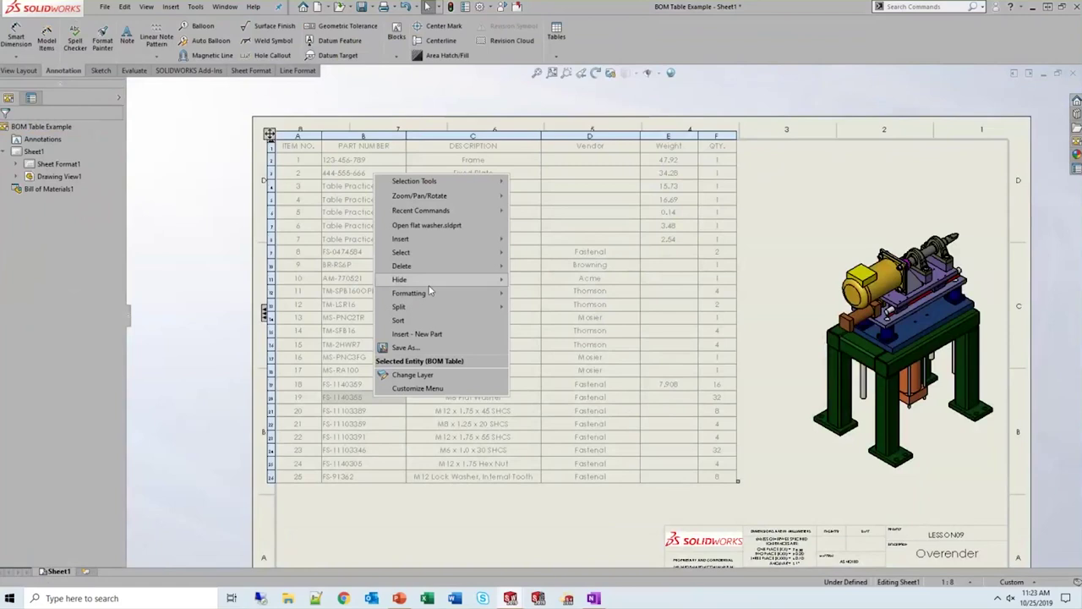
pyautogui.click(433, 225)
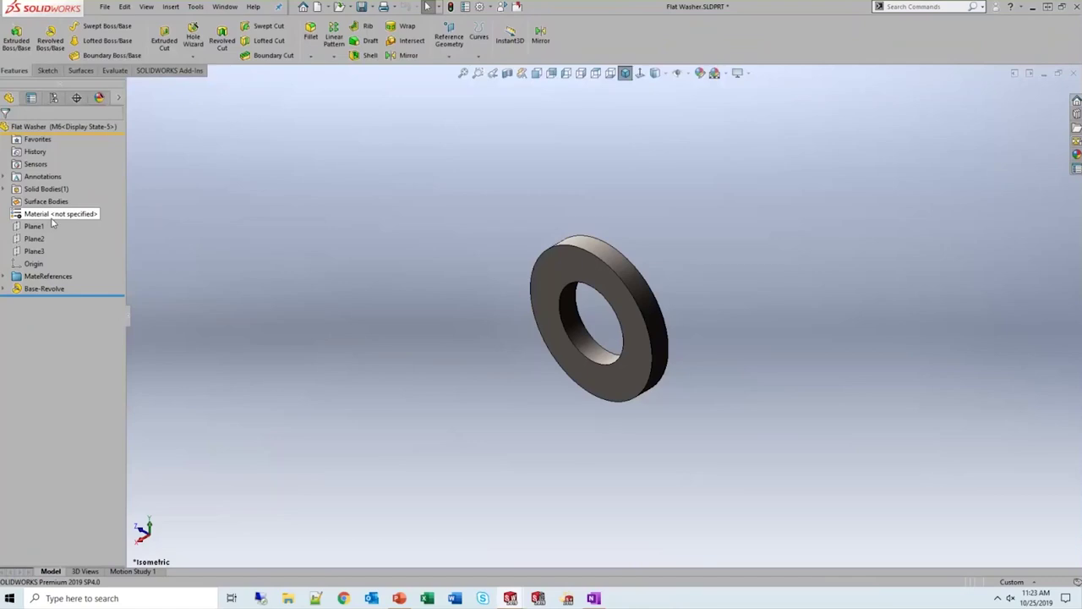
pyautogui.rightClick(69, 214)
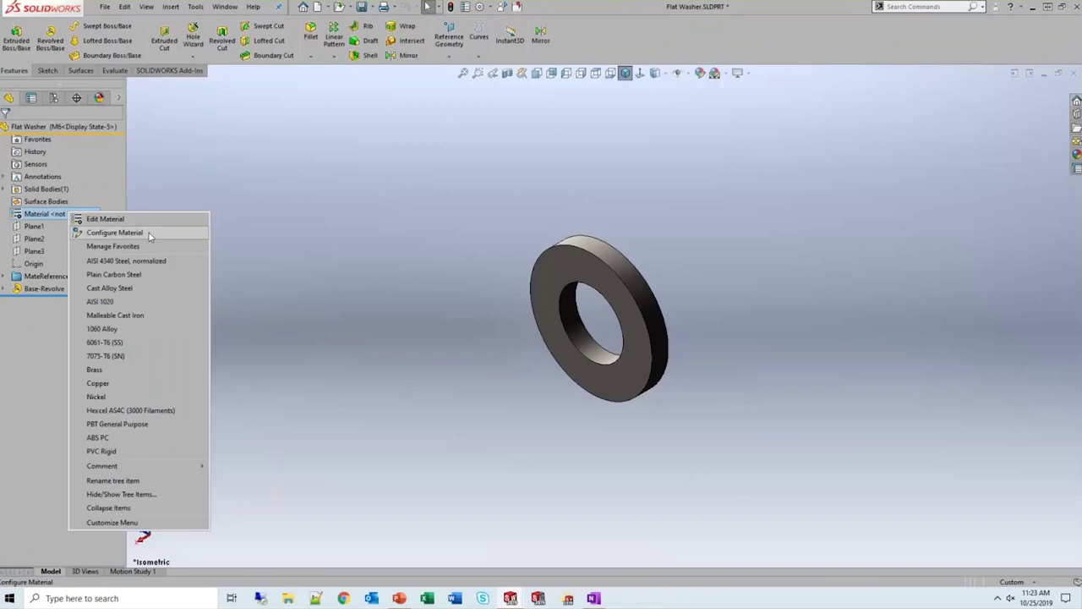
pyautogui.click(149, 236)
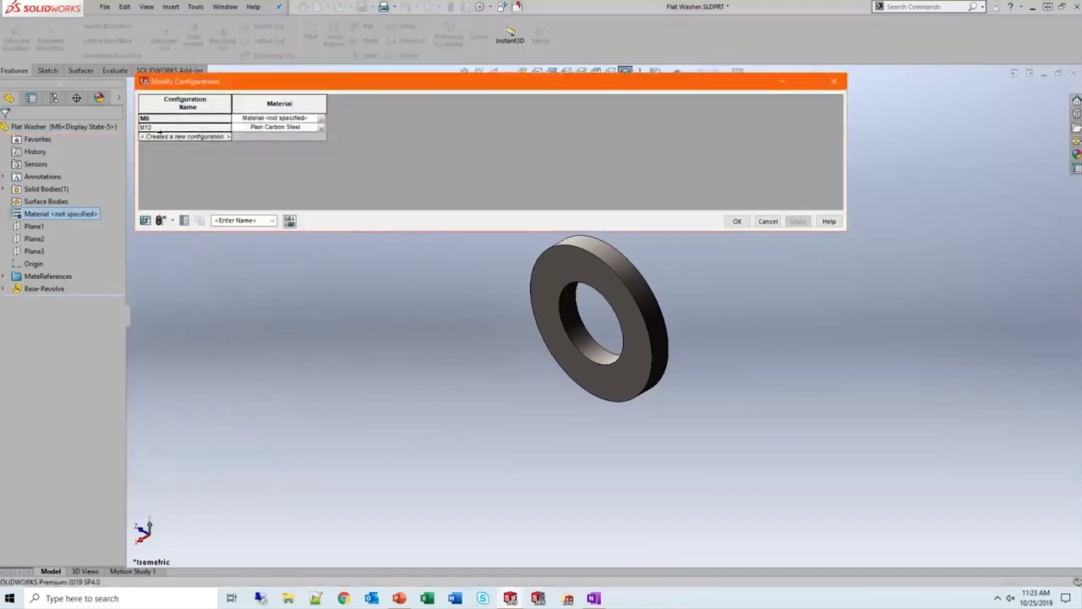
pyautogui.click(322, 118)
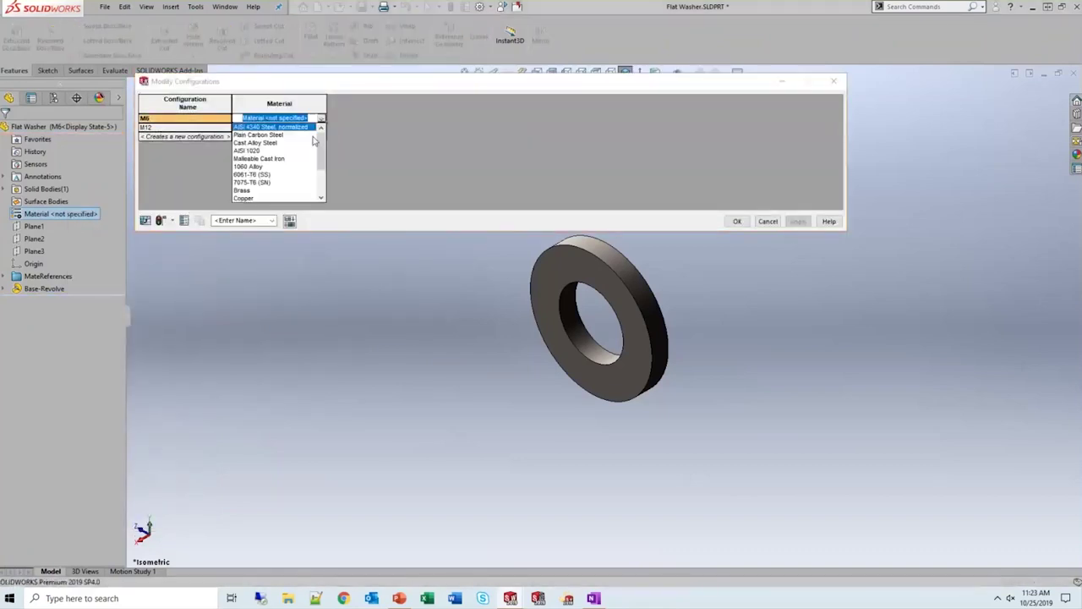
pyautogui.click(267, 135)
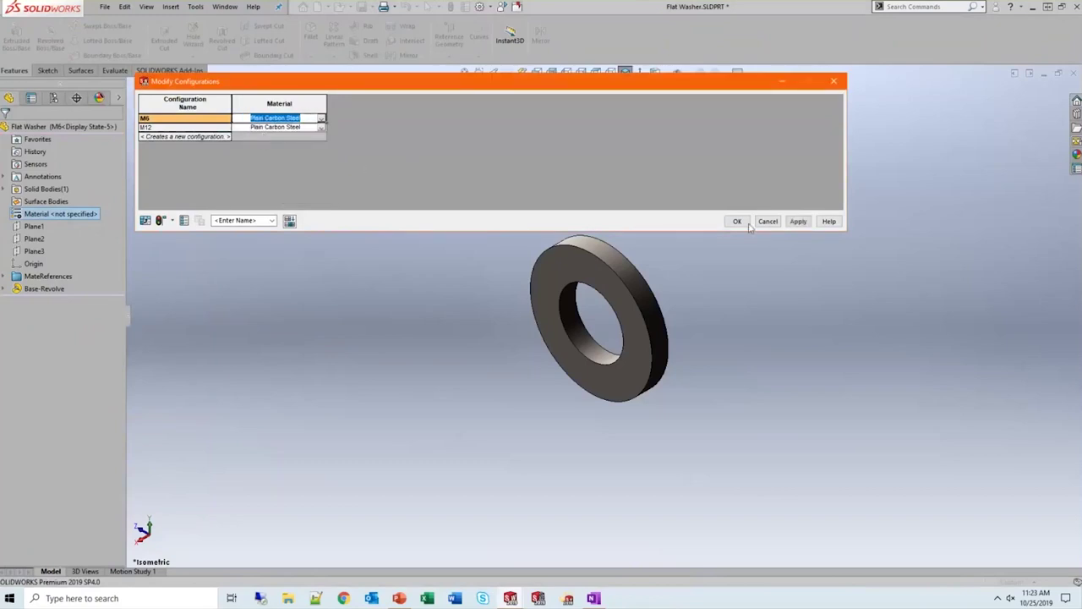
pyautogui.click(798, 221)
pyautogui.click(736, 221)
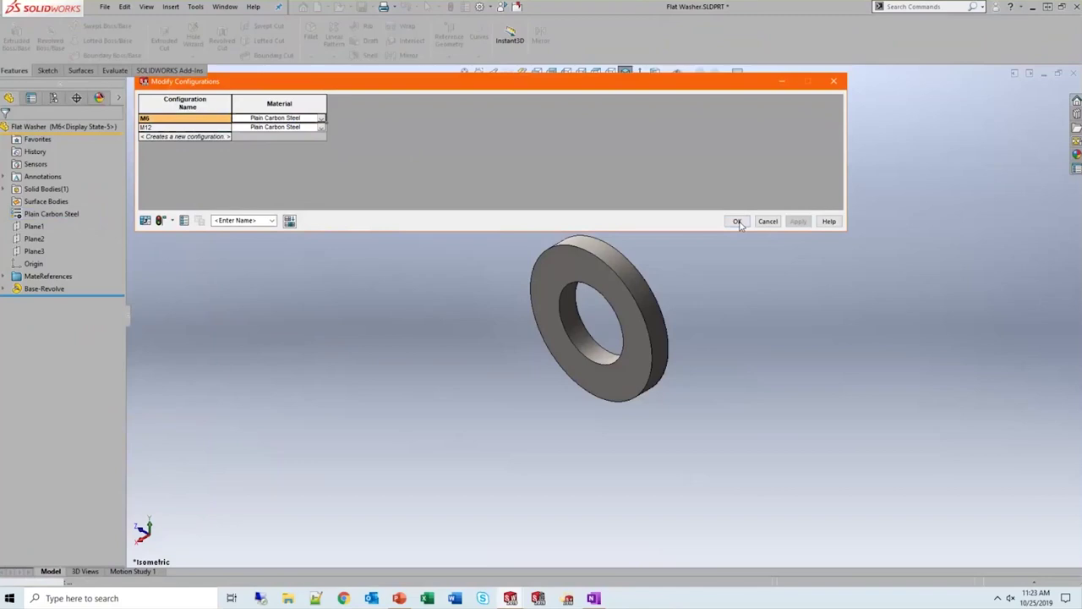
pyautogui.hotkey('ctrl', 'Tab')
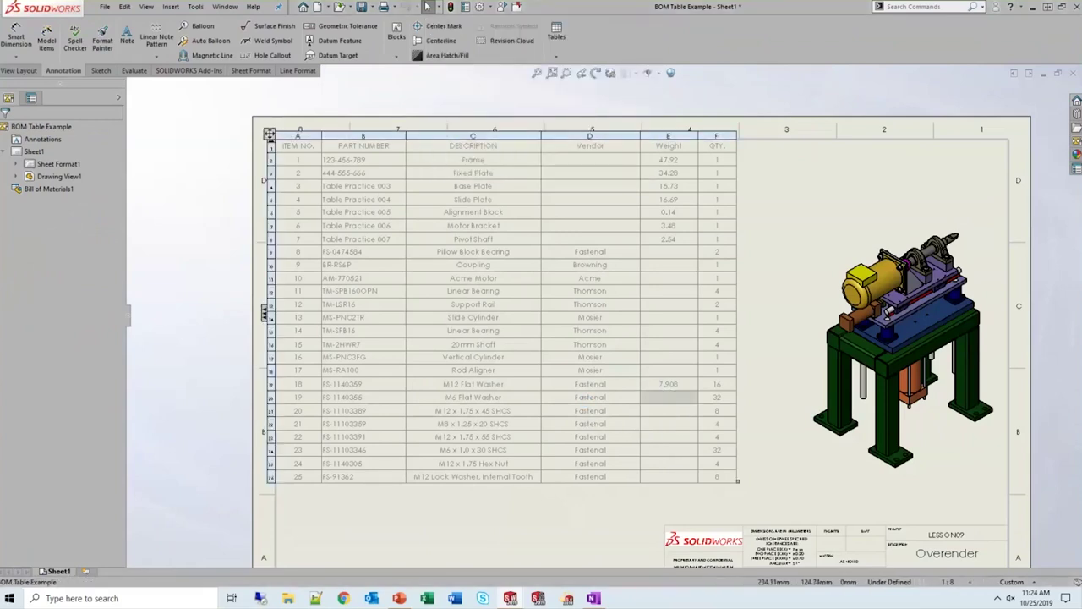
# Open the socket head cap screw part from the M12 x 1.75 x 45 SHCS row and bring up its material configuration table
pyautogui.click(514, 411)
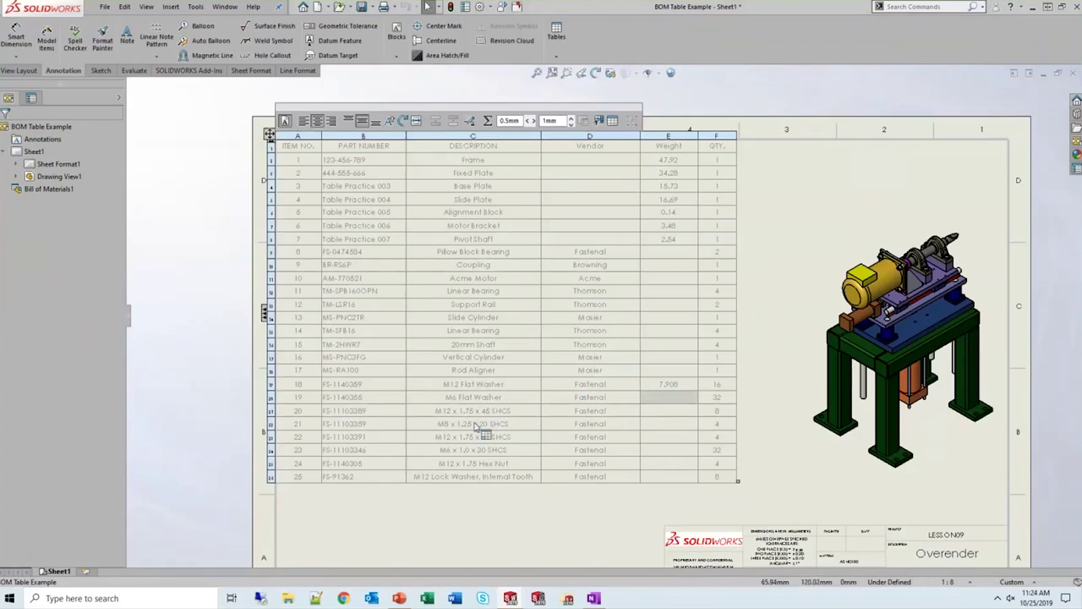
pyautogui.rightClick(378, 411)
pyautogui.moveTo(443, 264)
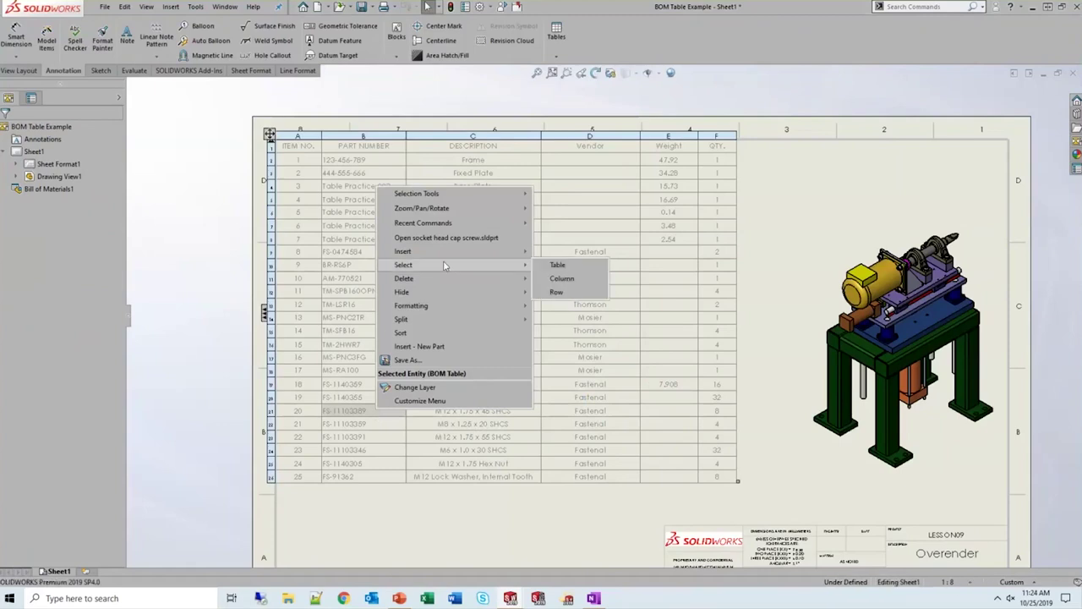
pyautogui.press('Escape')
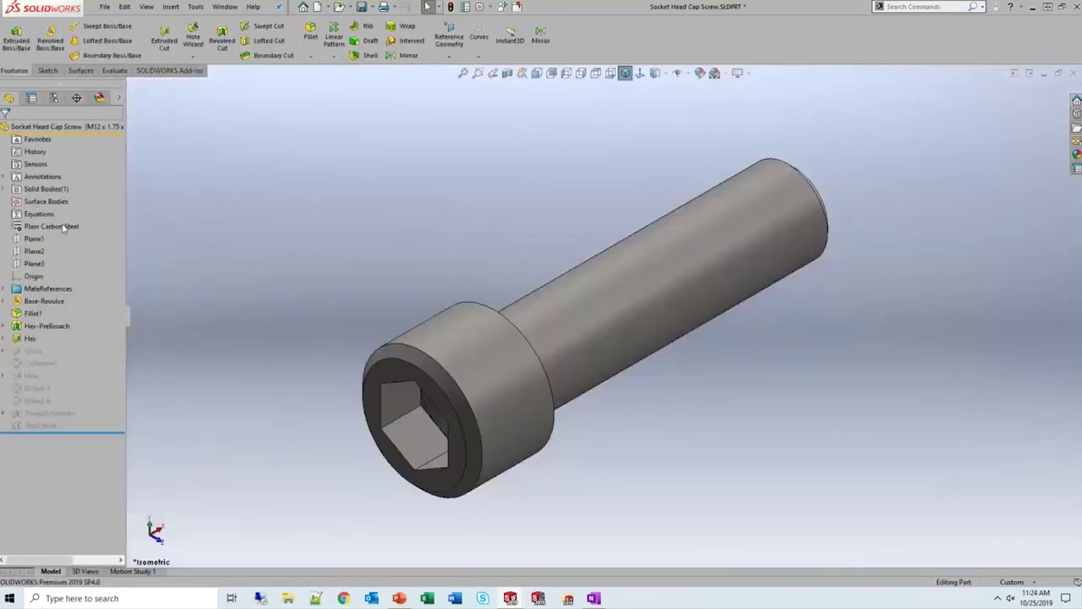
pyautogui.rightClick(63, 227)
pyautogui.click(138, 248)
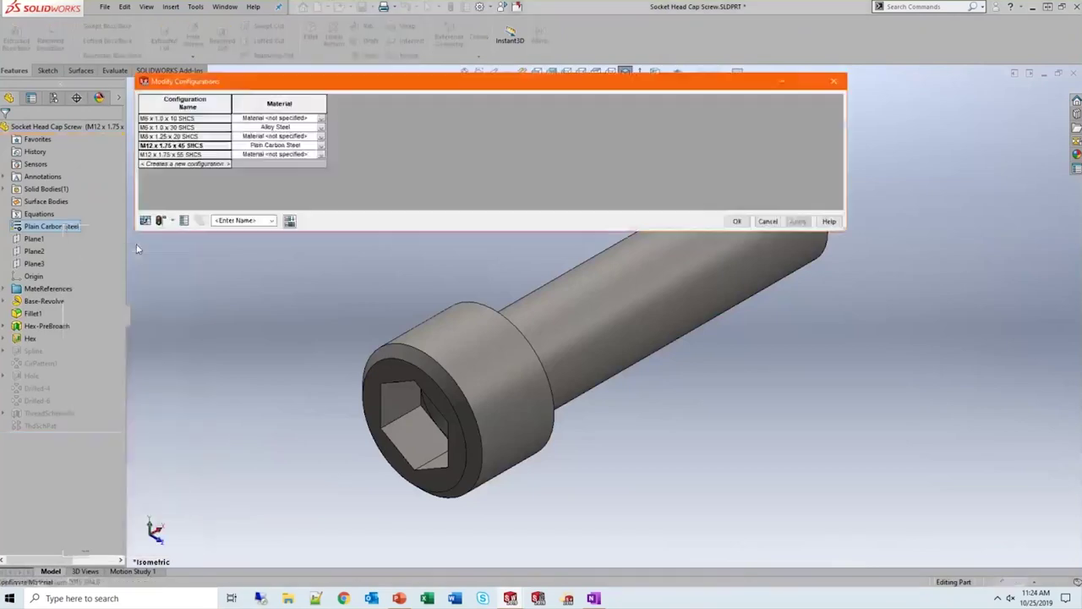
# Set the material of the M6 x 1.0 x 10 and M6 x 1.0 x 30 SHCS configurations to Plain Carbon Steel
pyautogui.click(322, 121)
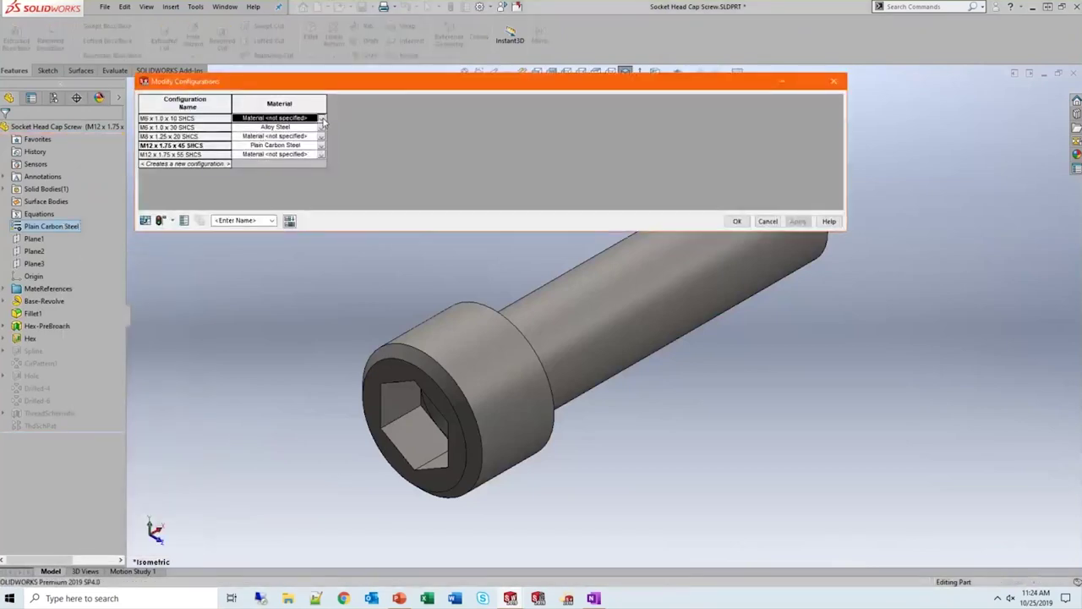
pyautogui.click(322, 119)
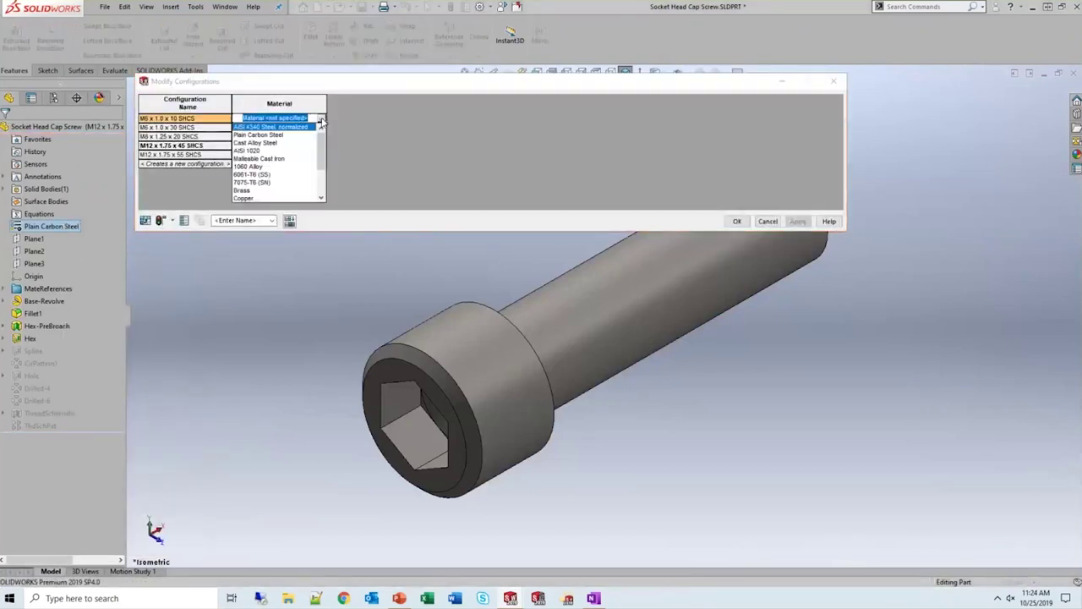
pyautogui.click(271, 136)
pyautogui.click(279, 127)
pyautogui.click(279, 127)
pyautogui.click(271, 144)
# Assign Cast Alloy Steel to M12 x 1.75 x 45 SHCS and Plain Carbon Steel to M12 x 1.75 x 55 and M8 x 1.25 x 20 SHCS
pyautogui.click(279, 145)
pyautogui.click(279, 145)
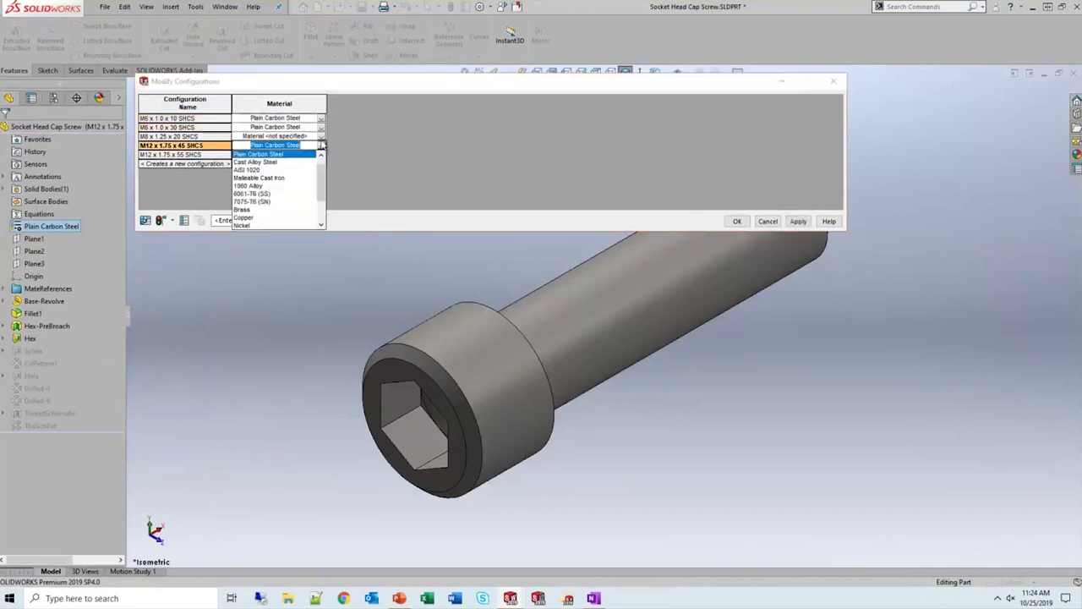
pyautogui.click(269, 162)
pyautogui.click(279, 154)
pyautogui.click(279, 154)
pyautogui.click(273, 179)
pyautogui.click(279, 135)
pyautogui.click(279, 135)
pyautogui.click(259, 152)
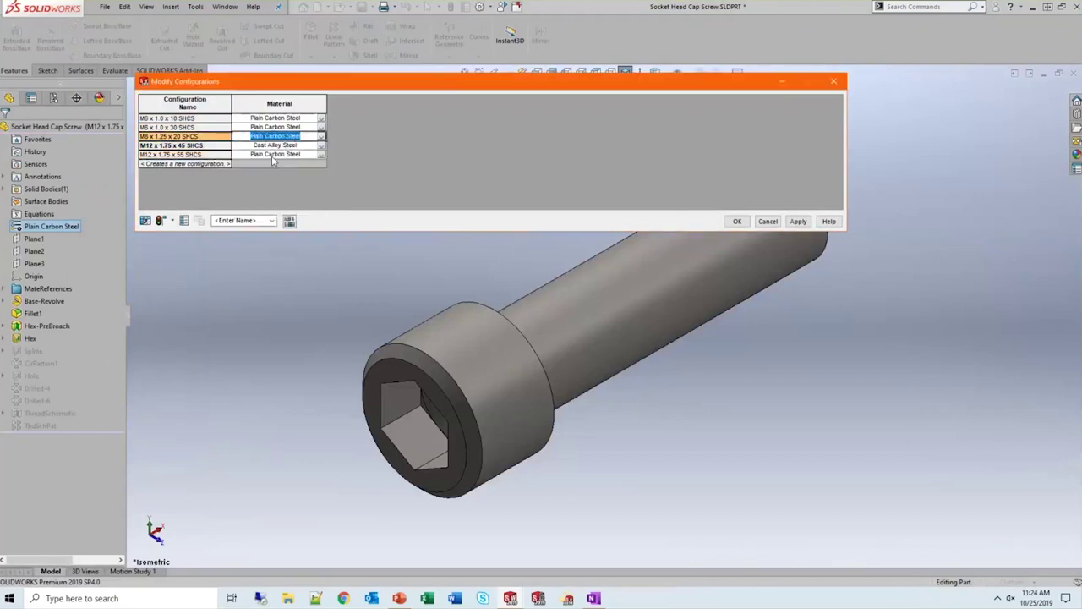
pyautogui.click(737, 222)
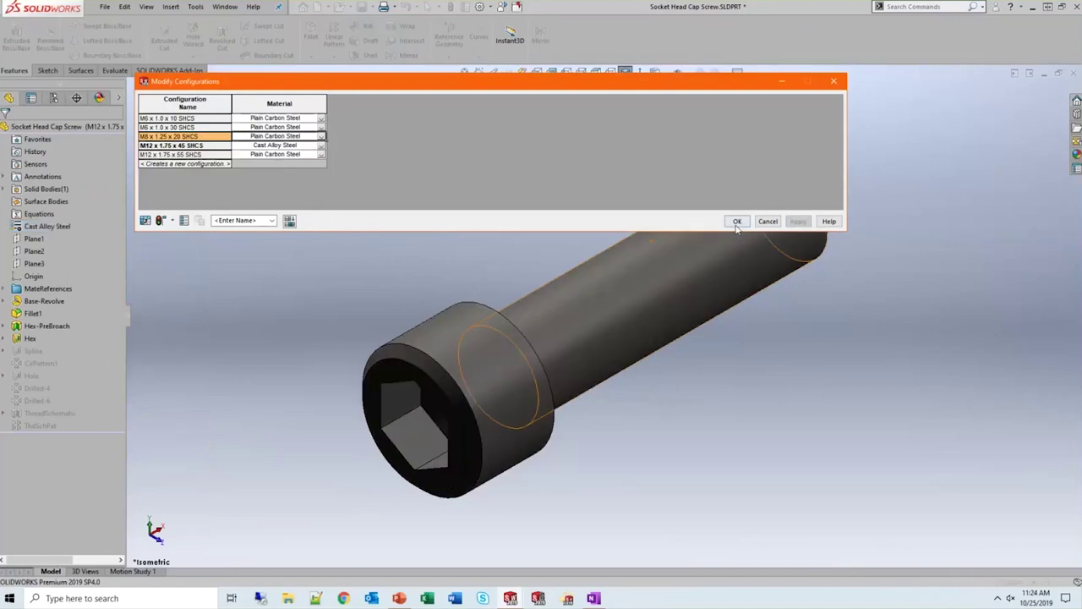
# Open the cap screw's file properties and check which configurations the configuration-specific properties can apply to
pyautogui.click(465, 6)
pyautogui.click(215, 176)
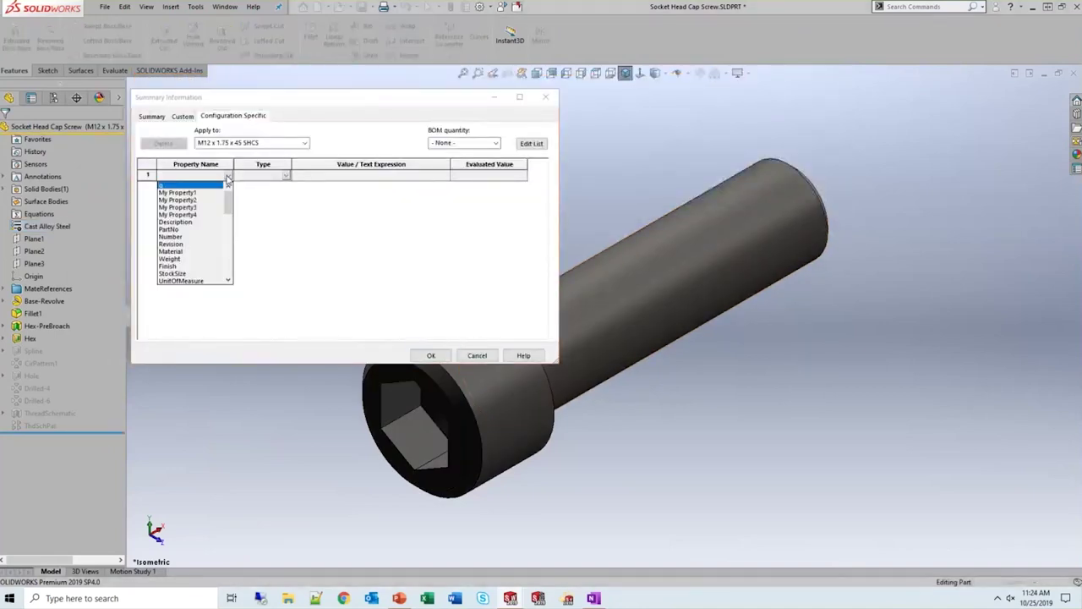
pyautogui.click(306, 146)
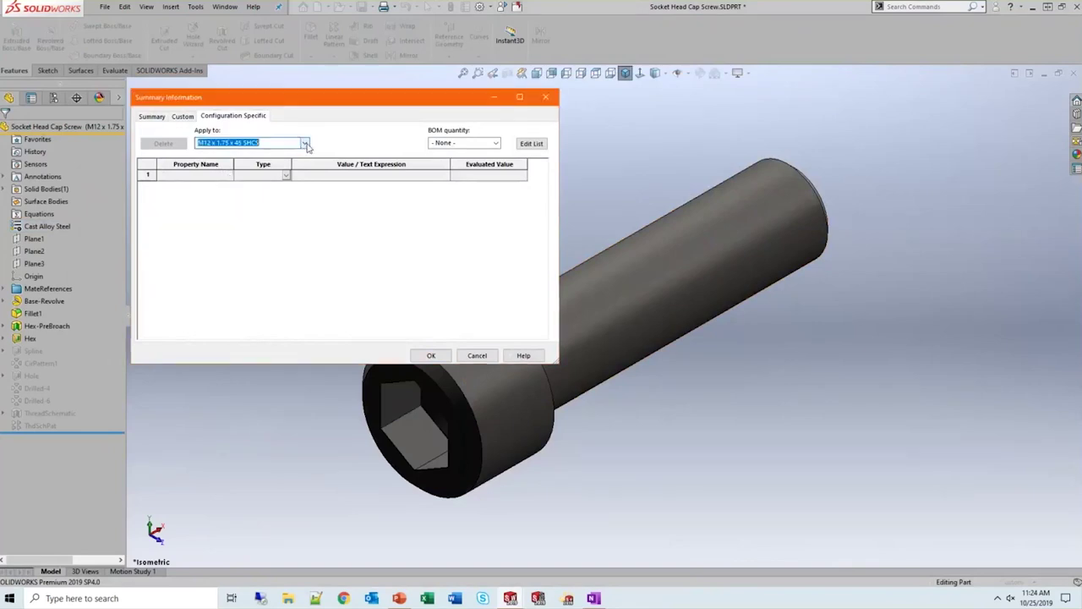
pyautogui.click(305, 145)
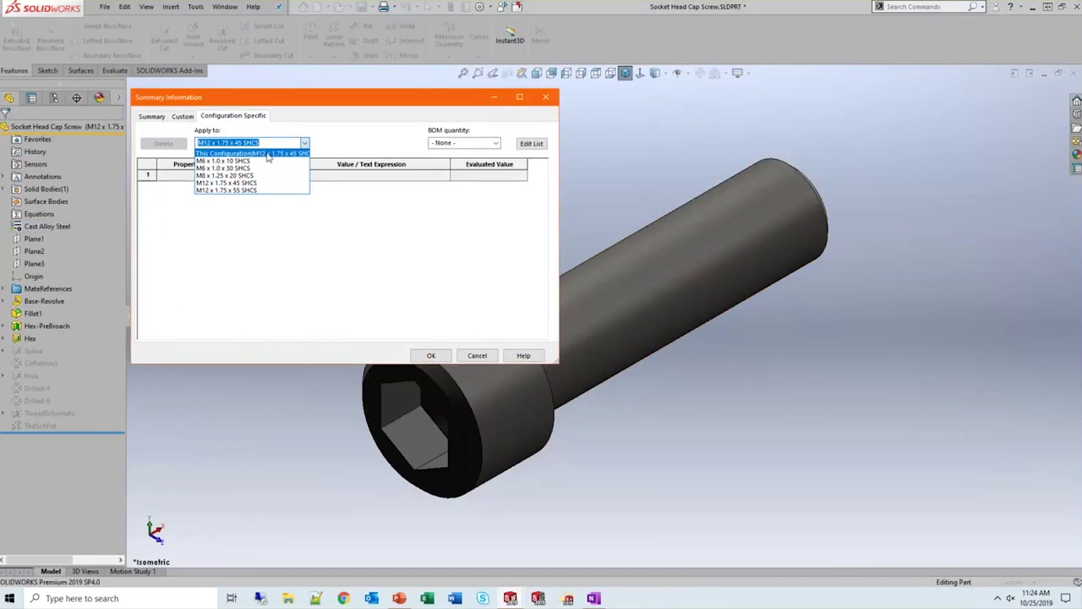
pyautogui.click(318, 129)
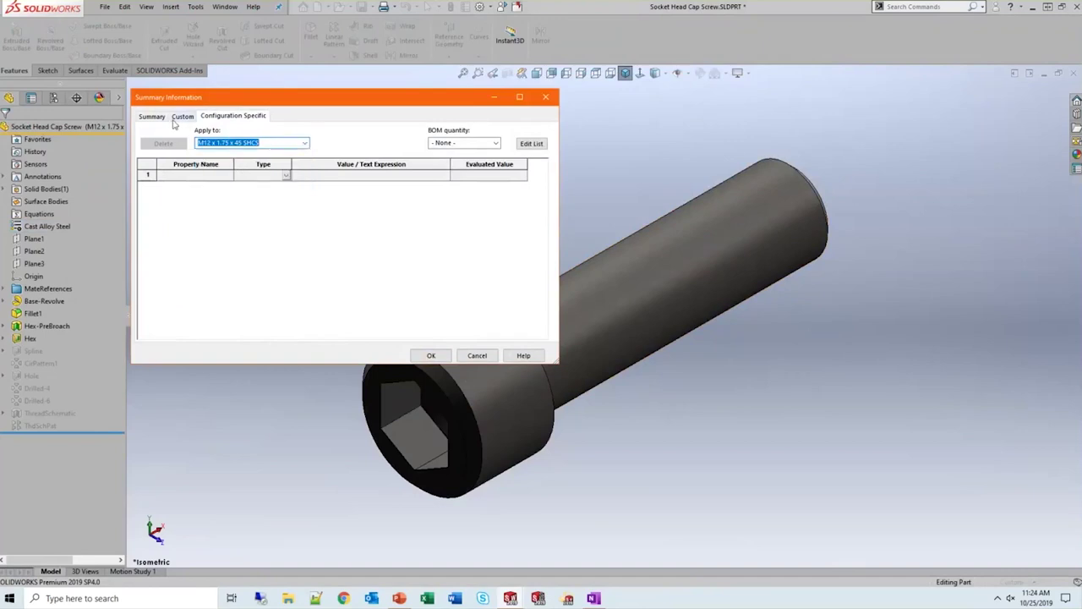
# Add a custom Weight property linked to Mass for the whole socket head cap screw part, and return to the drawing
pyautogui.click(185, 117)
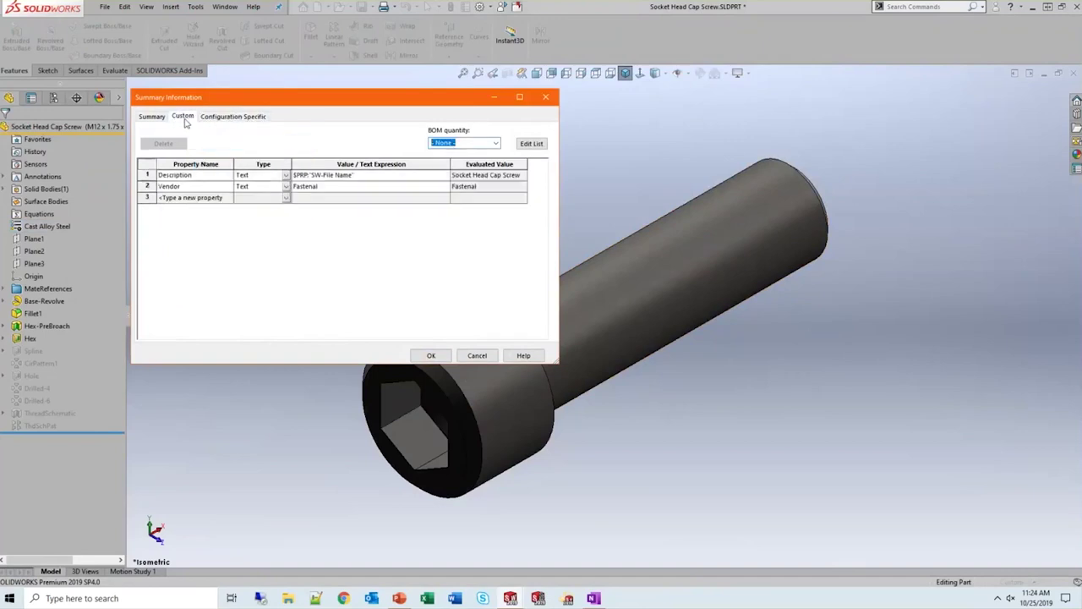
pyautogui.click(228, 198)
pyautogui.click(228, 198)
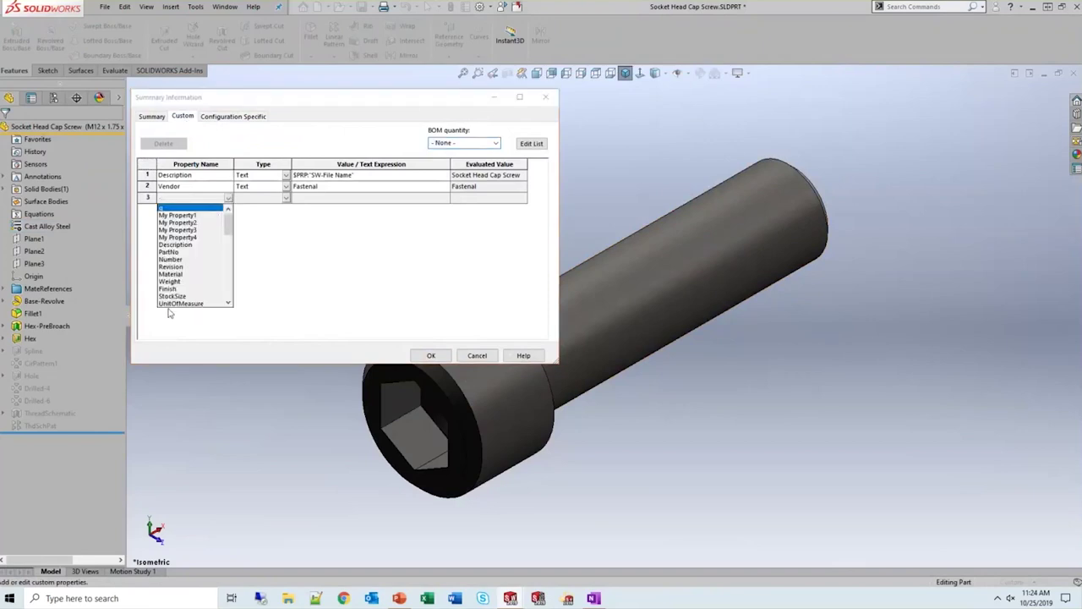
pyautogui.click(173, 282)
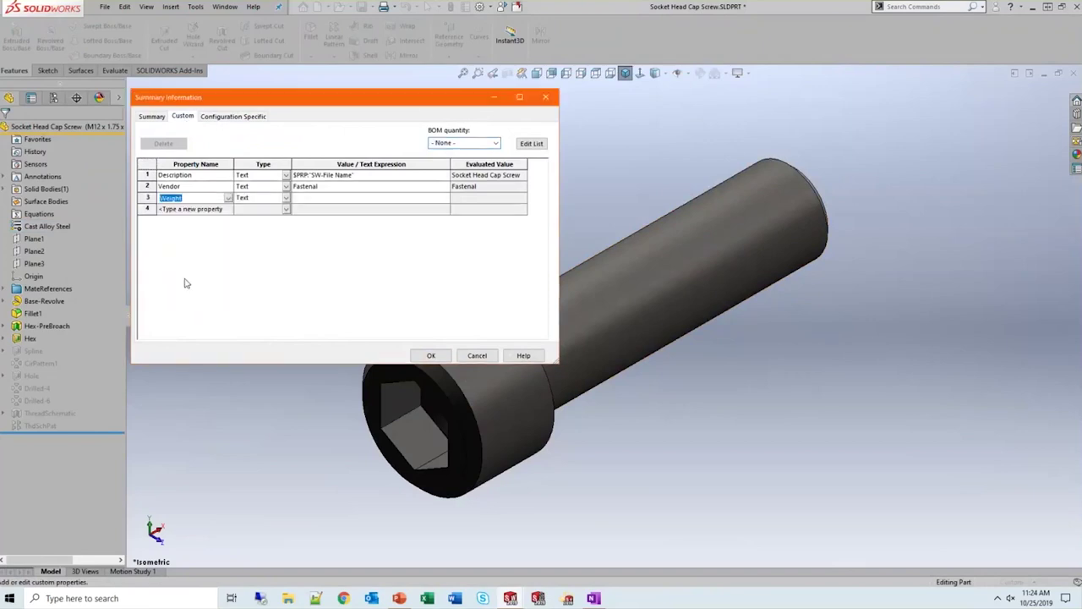
pyautogui.click(446, 198)
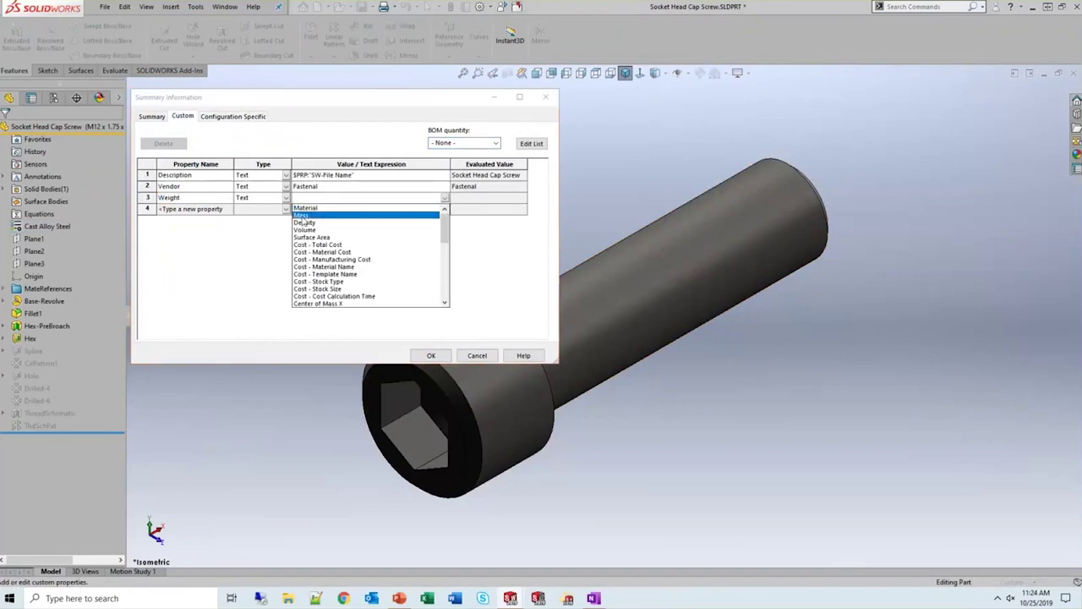
pyautogui.click(302, 216)
pyautogui.click(430, 355)
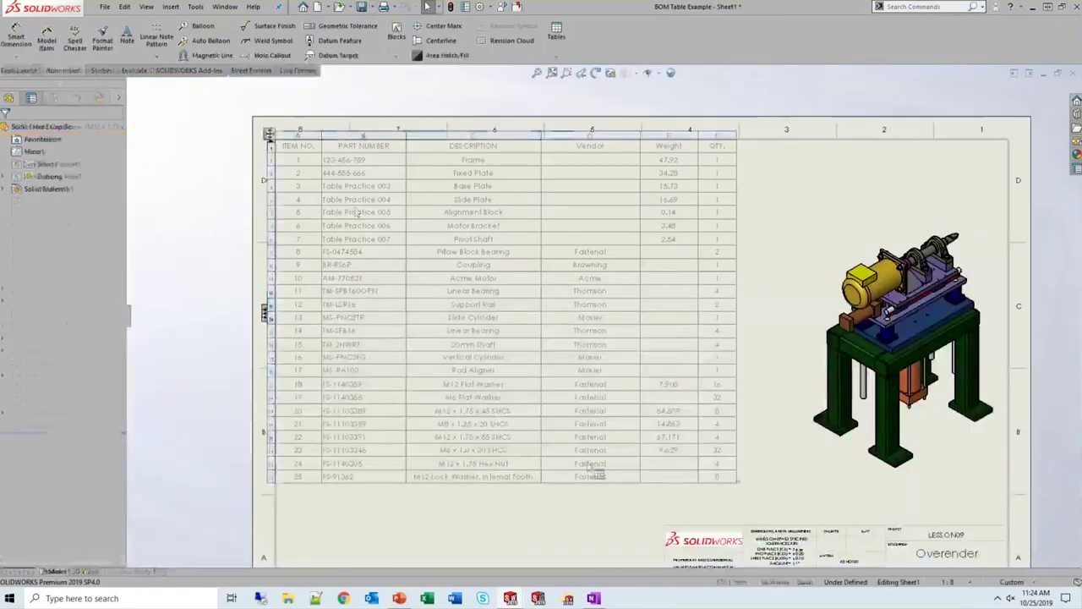
# Open the flat washer part from the M6 Flat Washer row of the bill of materials
pyautogui.scroll(-3, 680, 435)
pyautogui.scroll(-1, 685, 414)
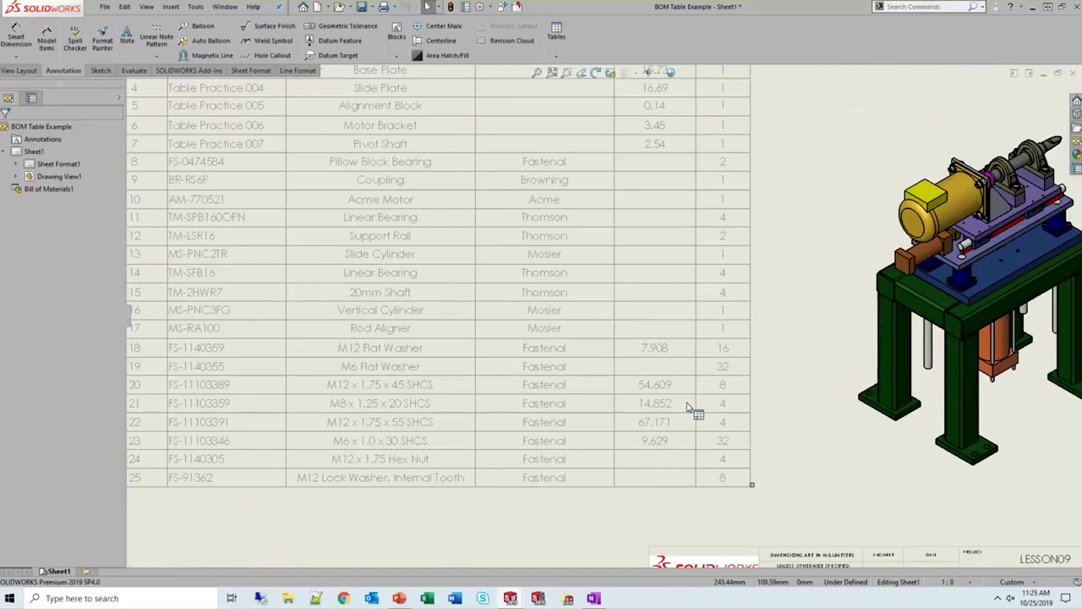
pyautogui.rightClick(245, 375)
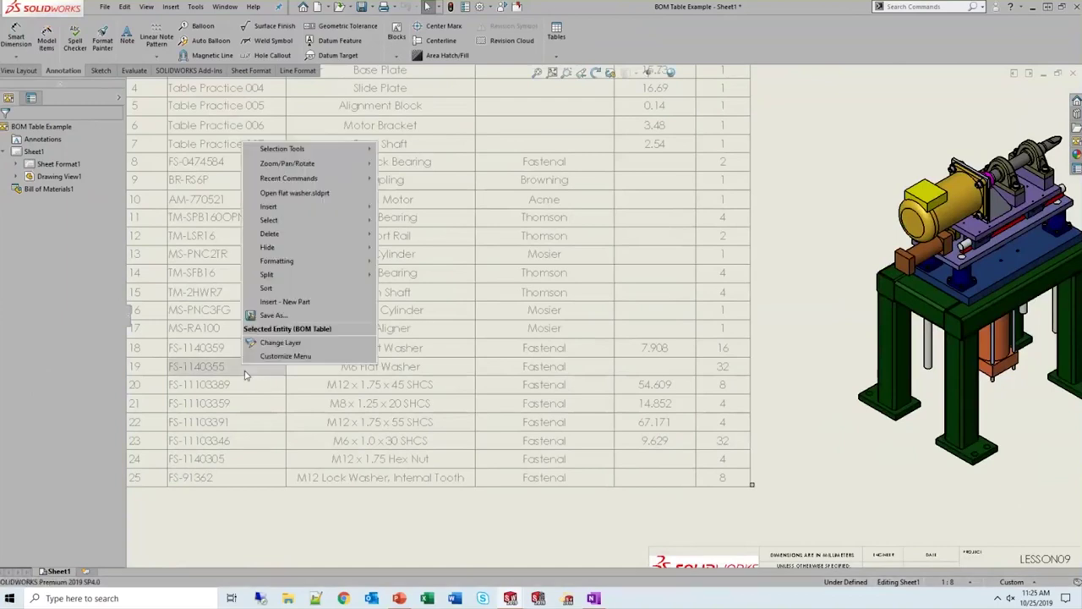
pyautogui.click(298, 194)
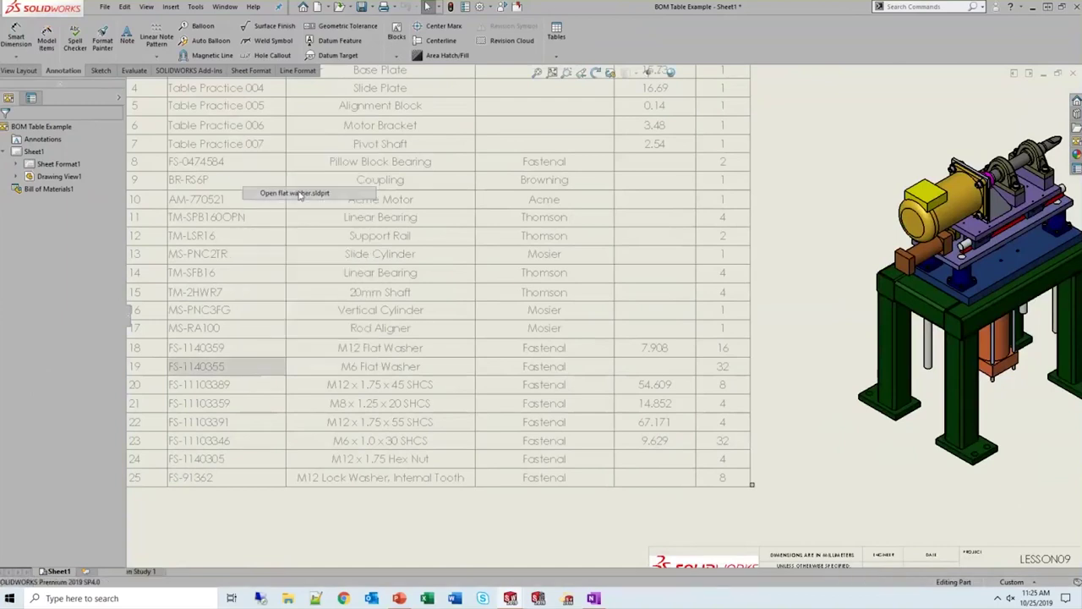
# Add a custom Weight property linked to Mass to the flat washer, and return to the BOM Table Example drawing
pyautogui.click(465, 6)
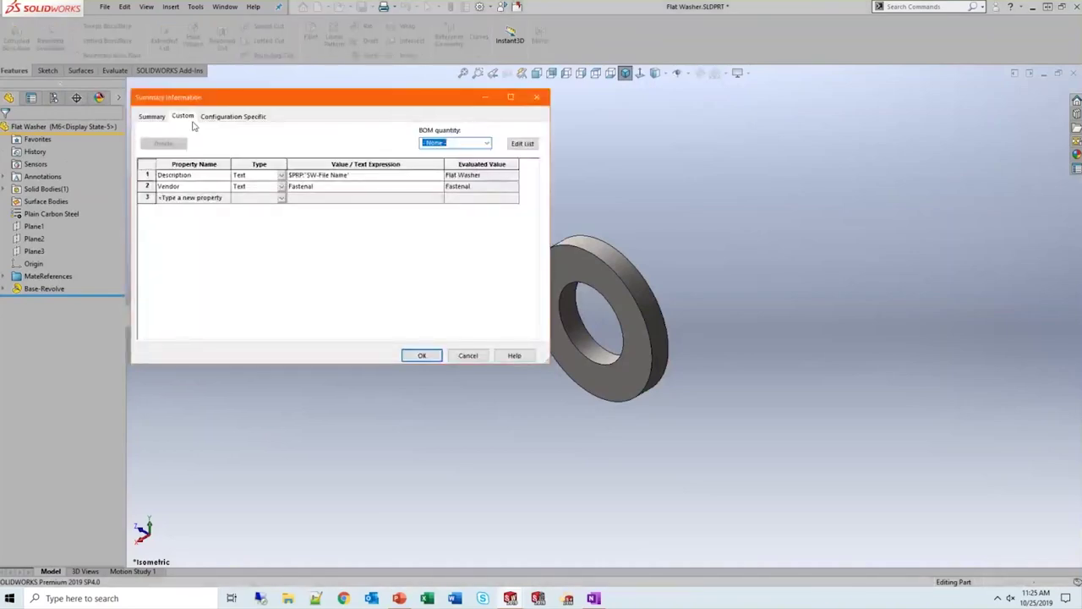
pyautogui.click(226, 198)
pyautogui.click(170, 282)
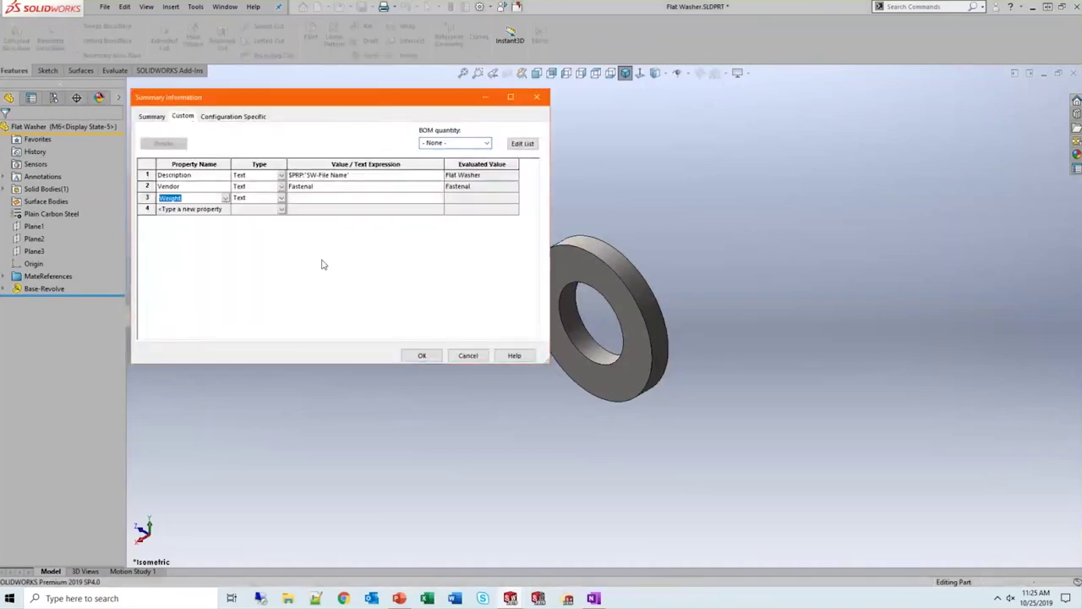
pyautogui.click(440, 201)
pyautogui.click(439, 198)
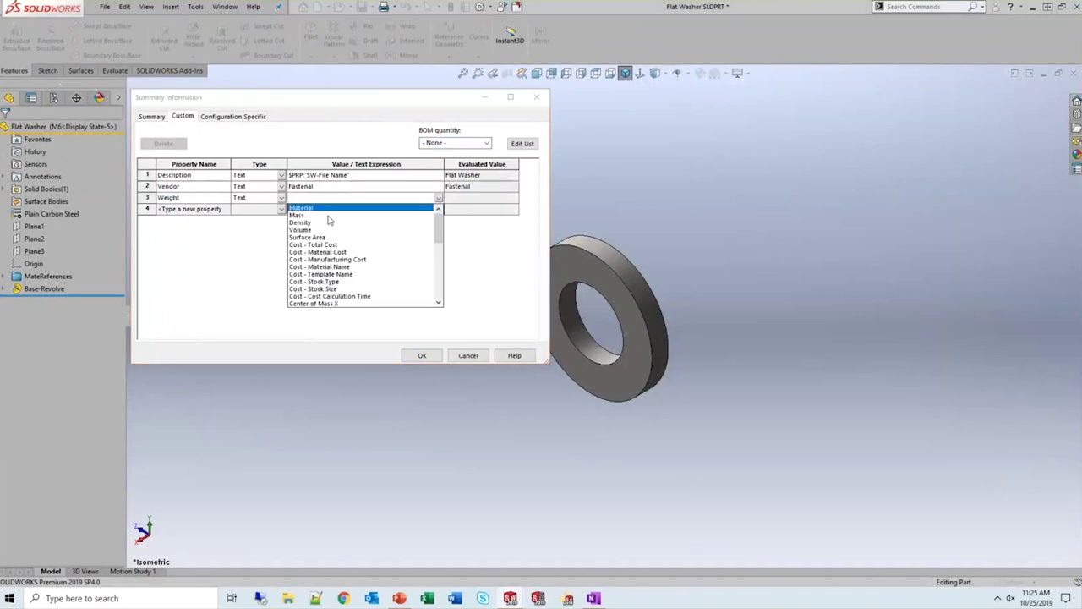
pyautogui.click(307, 221)
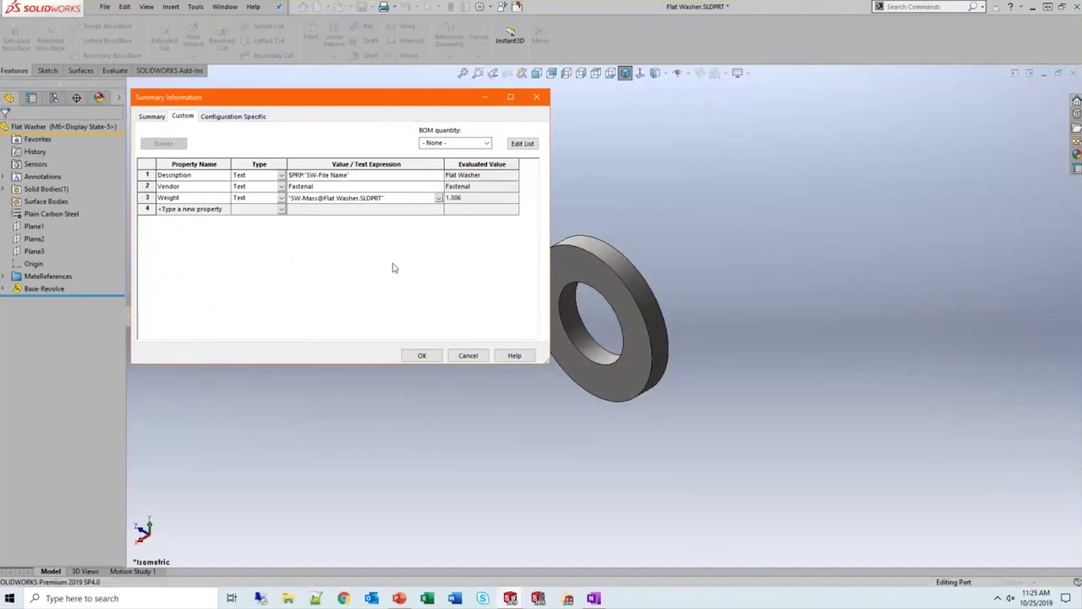
pyautogui.click(416, 359)
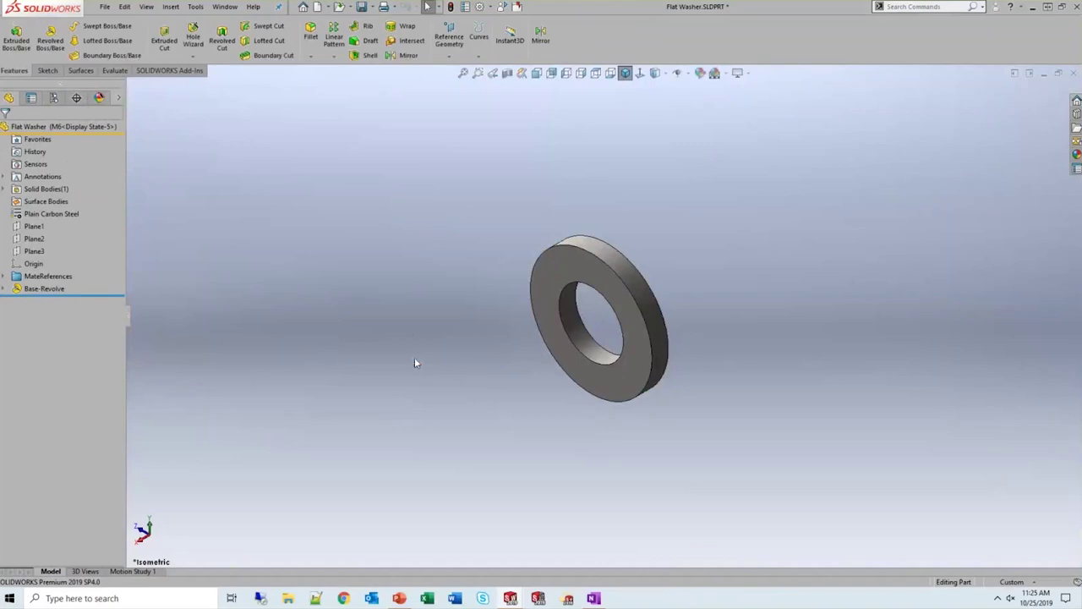
pyautogui.hotkey('ctrl', 's')
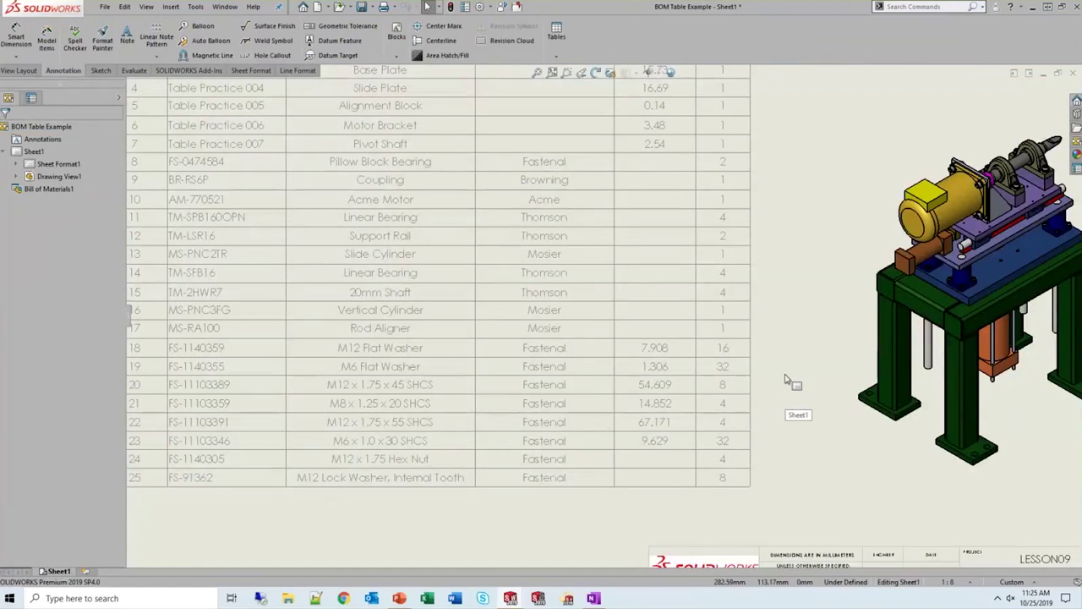
# Insert a new column to the right of the QTY. column in the bill of materials
pyautogui.scroll(2, 768, 370)
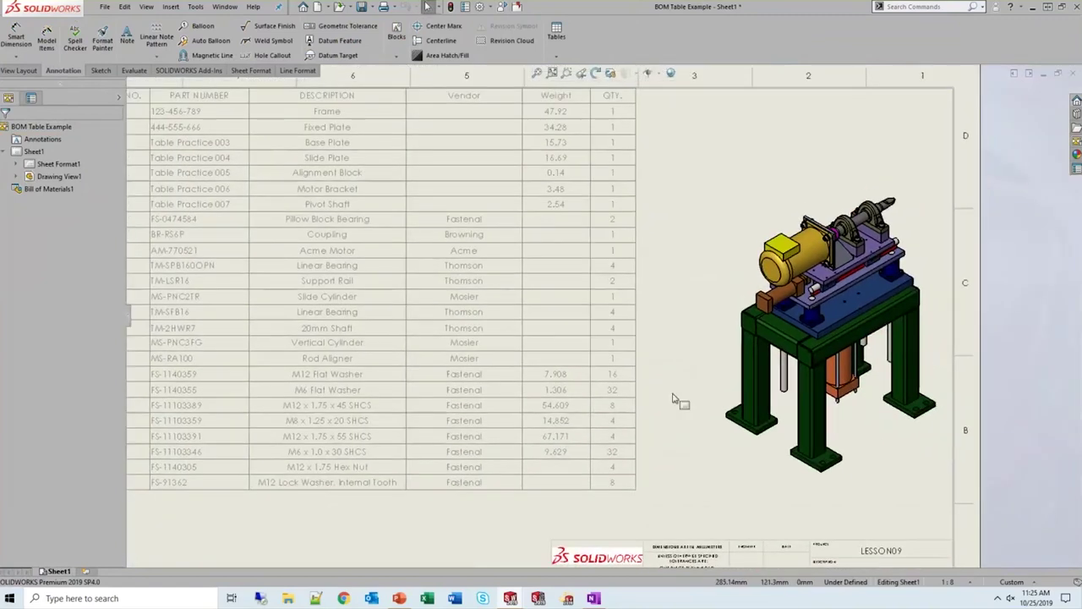
pyautogui.click(589, 372)
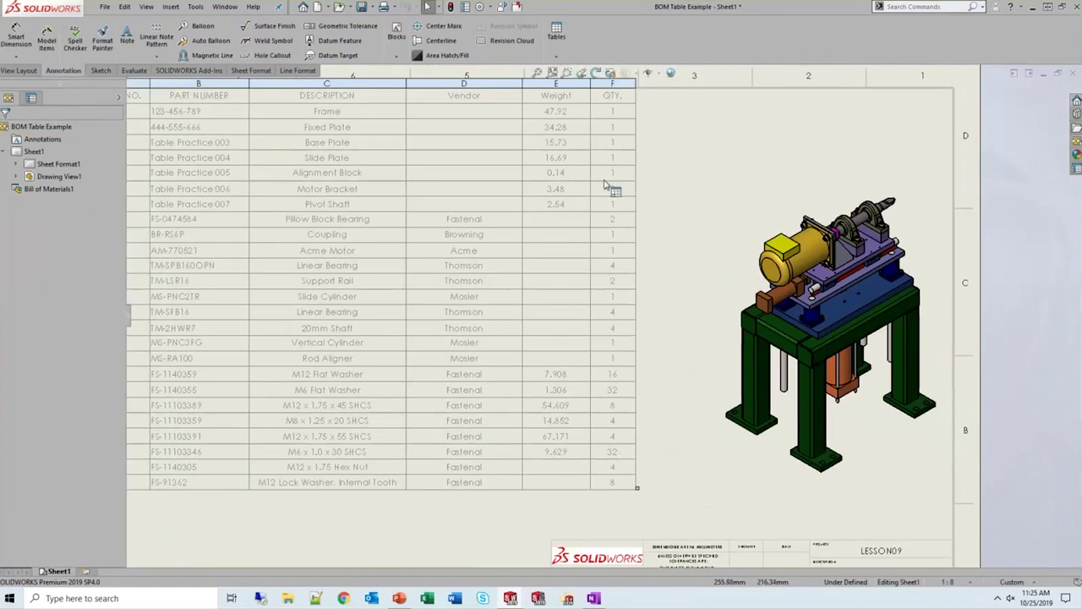
pyautogui.rightClick(609, 118)
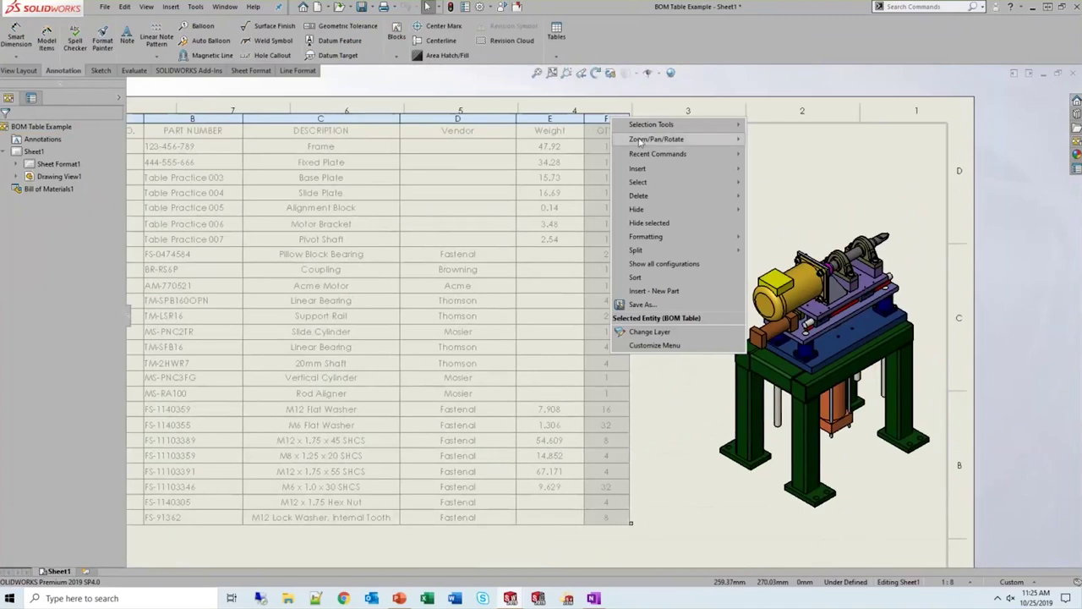
pyautogui.moveTo(665, 172)
pyautogui.click(784, 169)
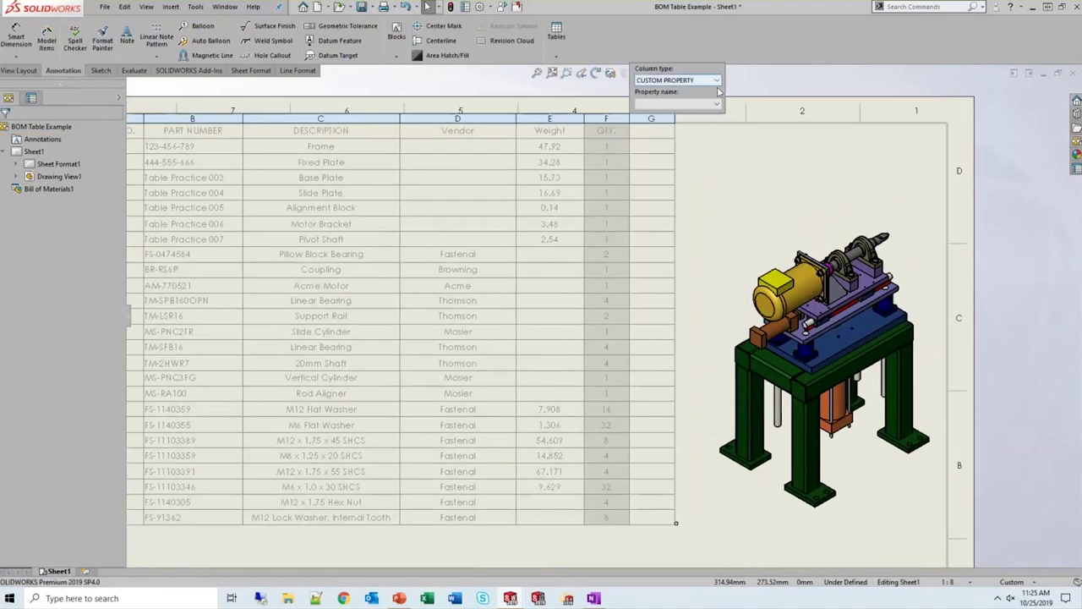
# Build an equation in the empty column G of the BOM table that multiplies Weight by QTY
pyautogui.click(706, 138)
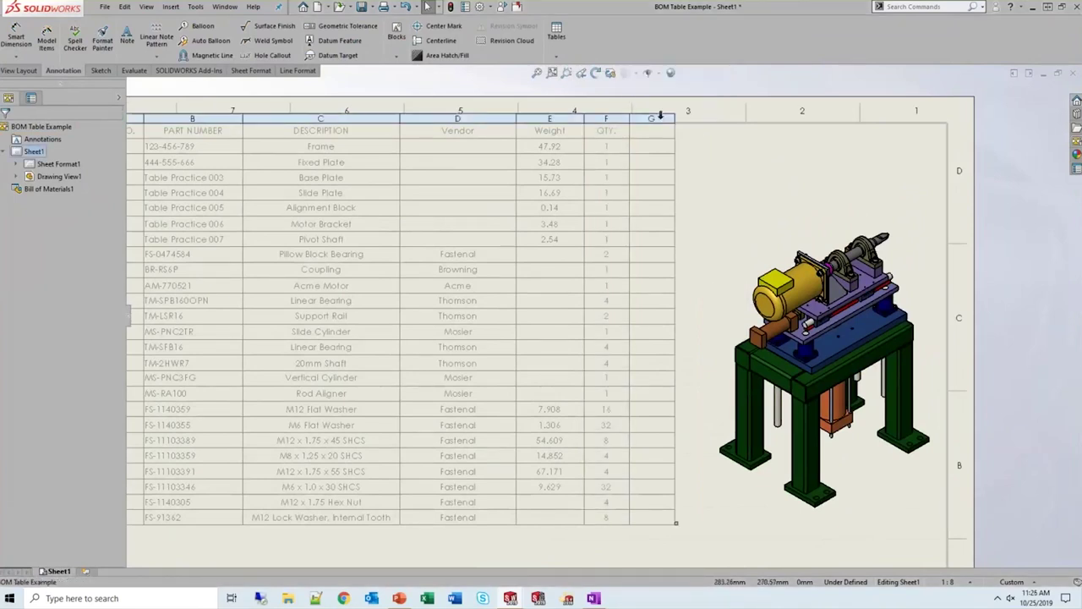
pyautogui.click(660, 117)
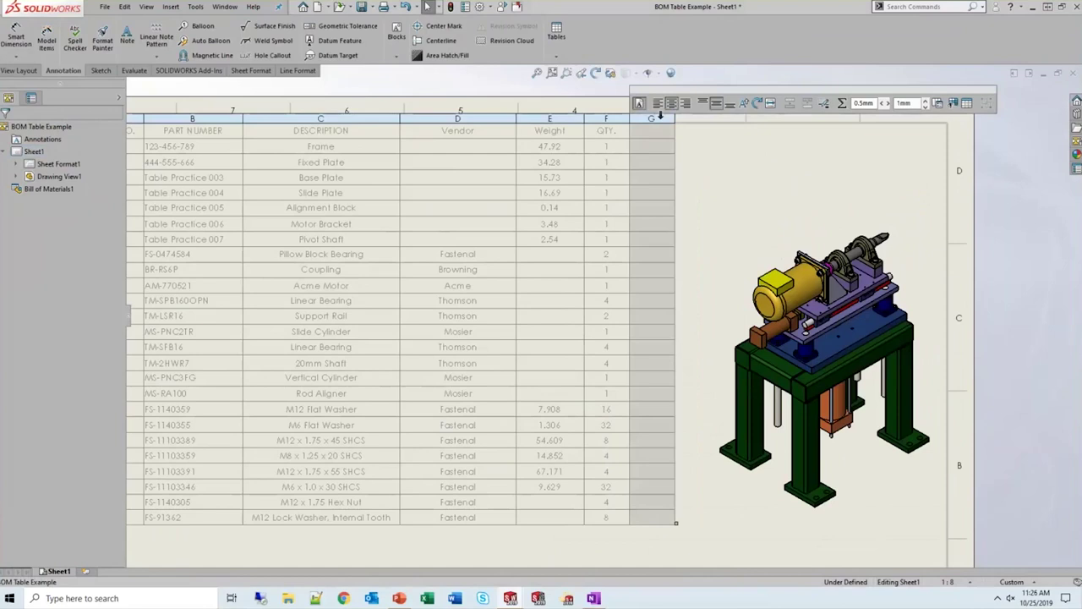
pyautogui.click(842, 104)
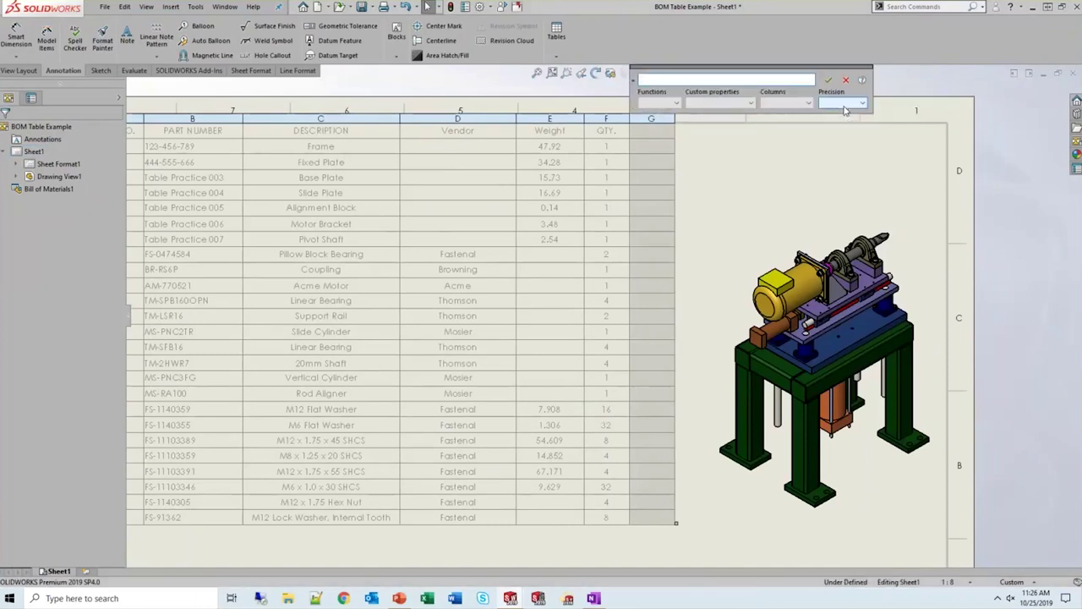
pyautogui.click(807, 104)
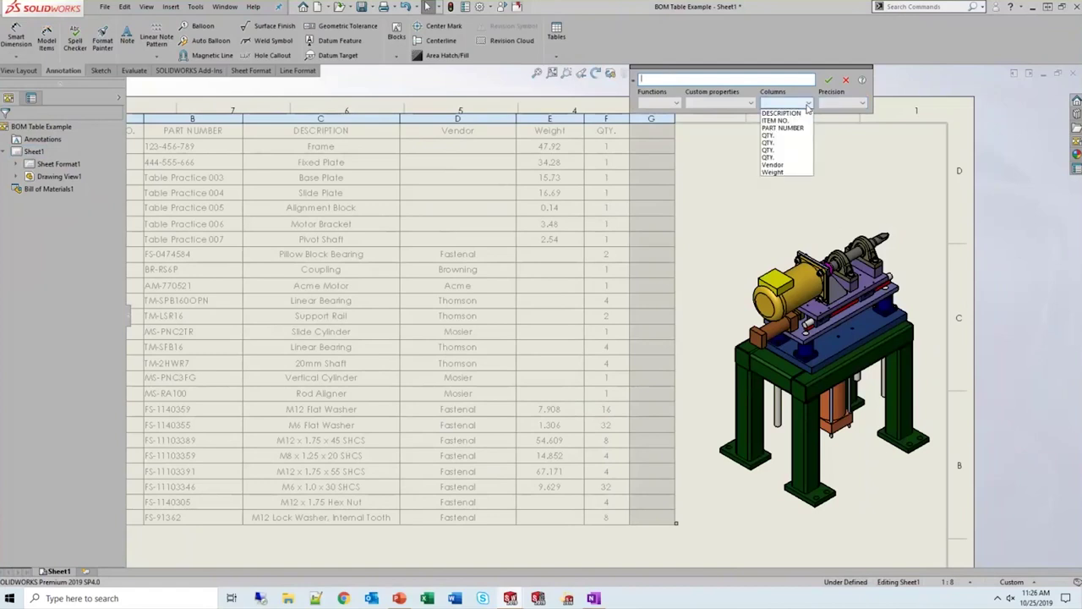
pyautogui.click(782, 172)
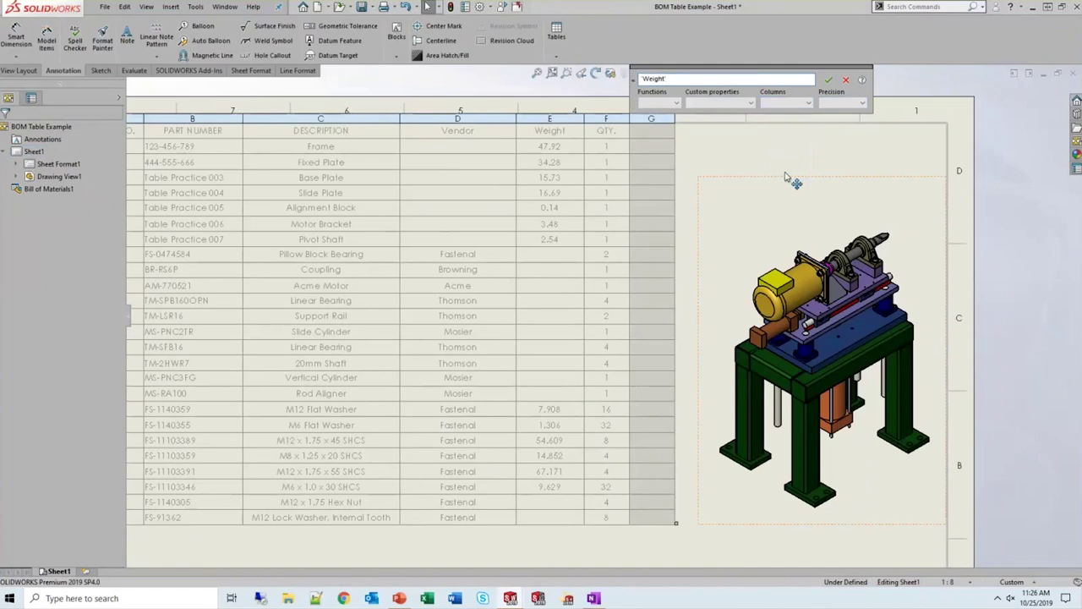
pyautogui.write('*')
pyautogui.click(807, 104)
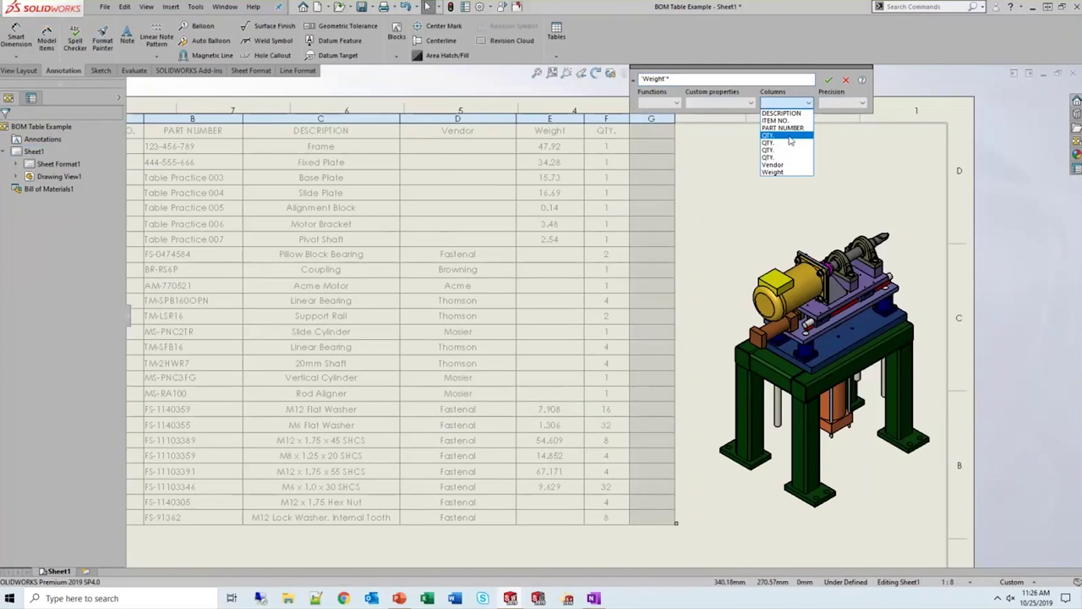
pyautogui.click(789, 140)
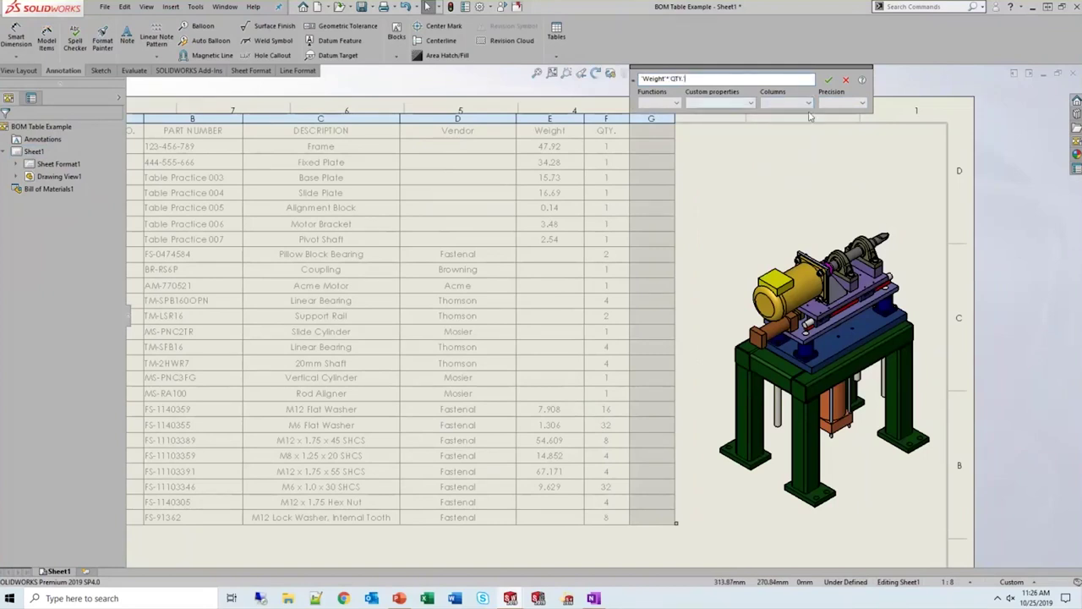
# Set the column G equation's precision to two decimal places (.12) and apply the equation
pyautogui.click(862, 103)
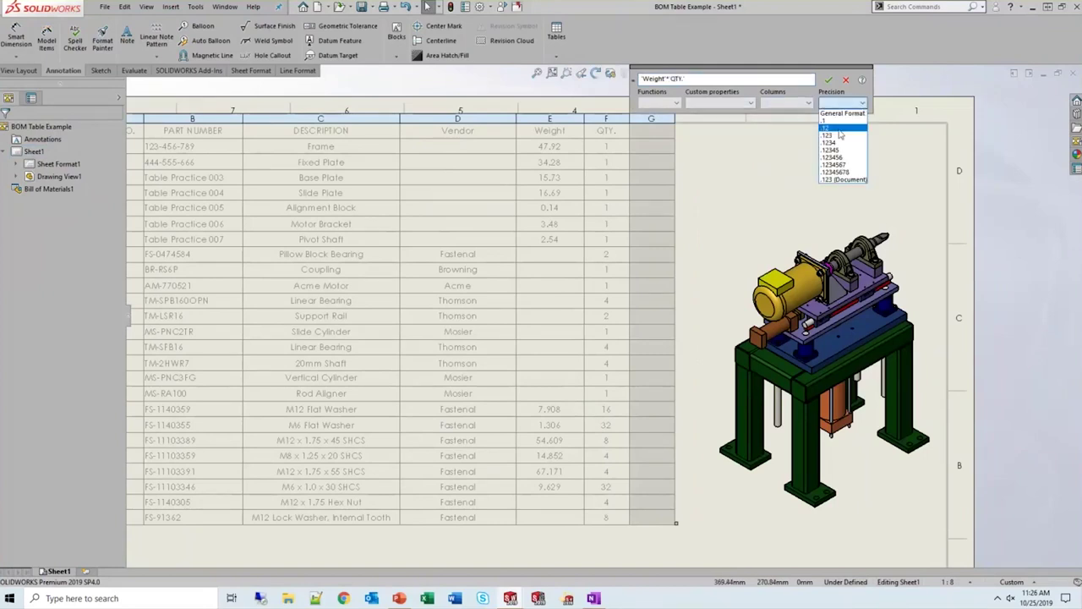
pyautogui.click(839, 129)
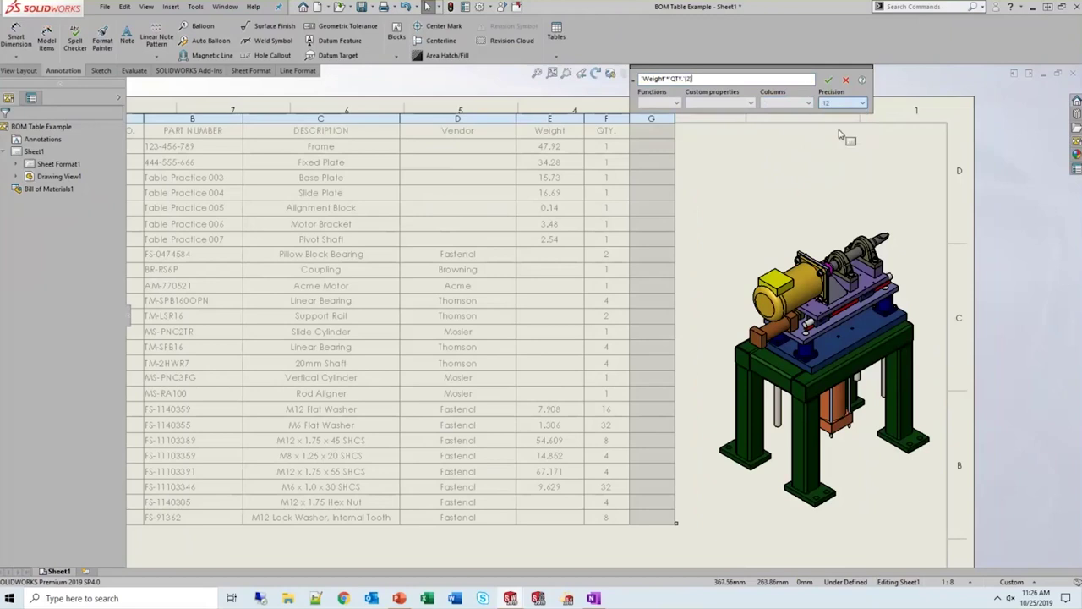
pyautogui.click(829, 82)
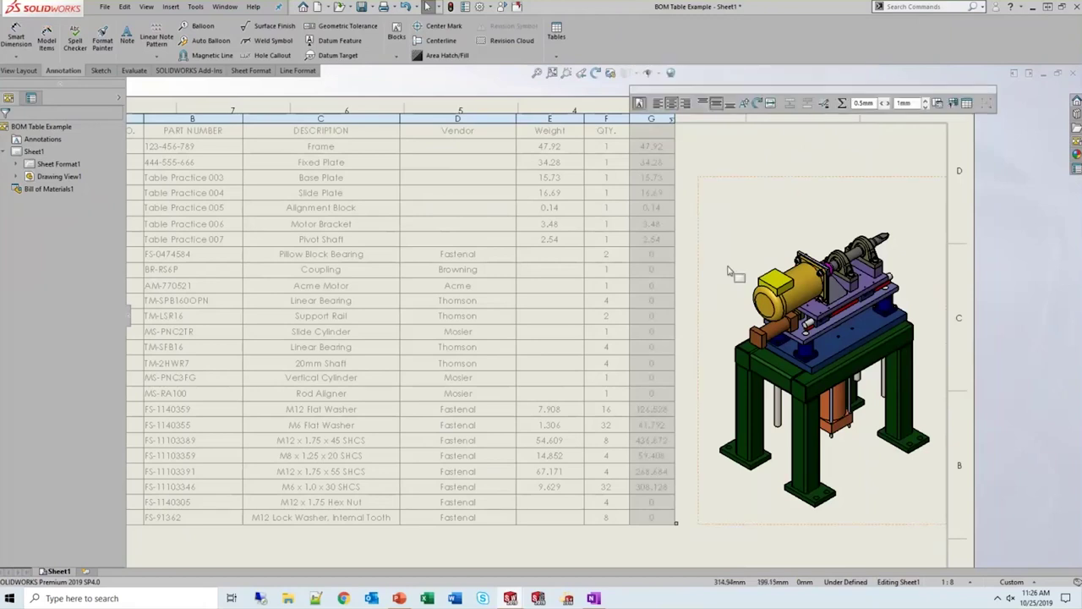
pyautogui.click(705, 198)
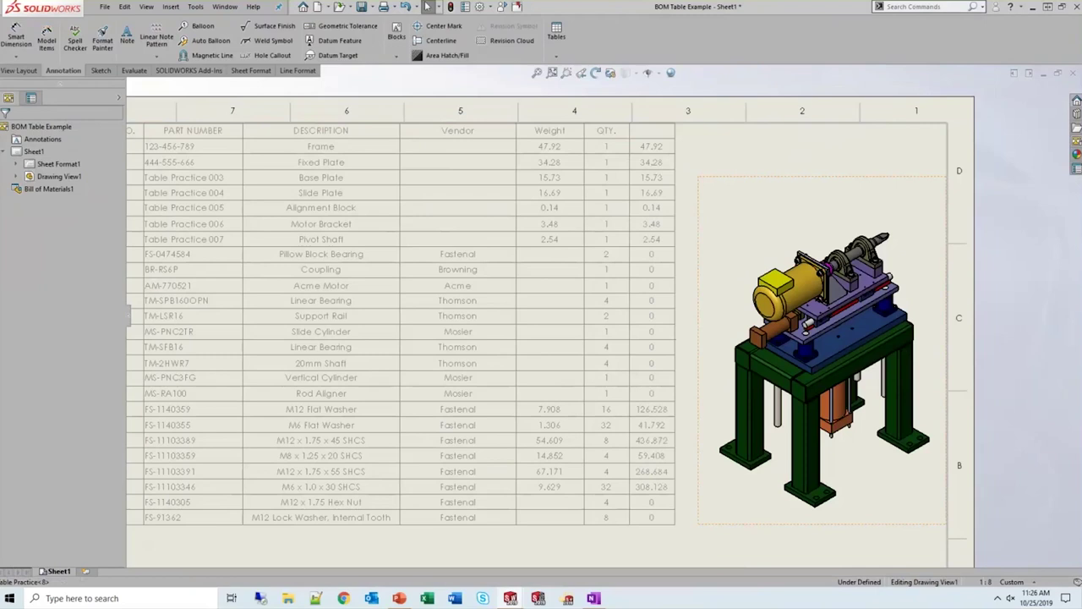
# Examine the calculated values in column G's hardware rows and review the column's equation with its precision suffix
pyautogui.scroll(-3, 669, 355)
pyautogui.click(651, 379)
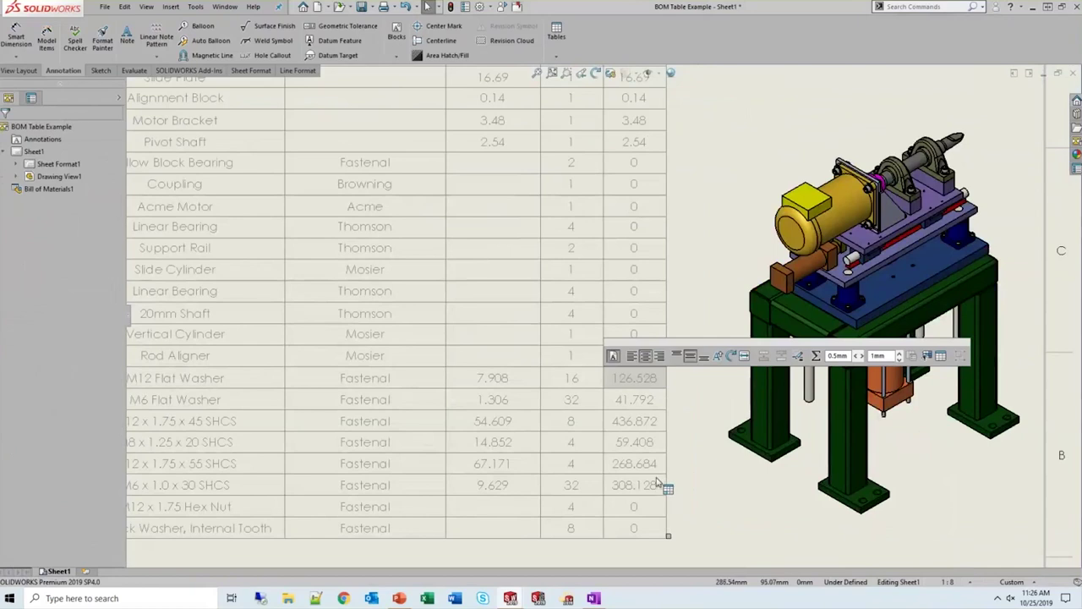
pyautogui.click(702, 406)
pyautogui.scroll(3, 720, 165)
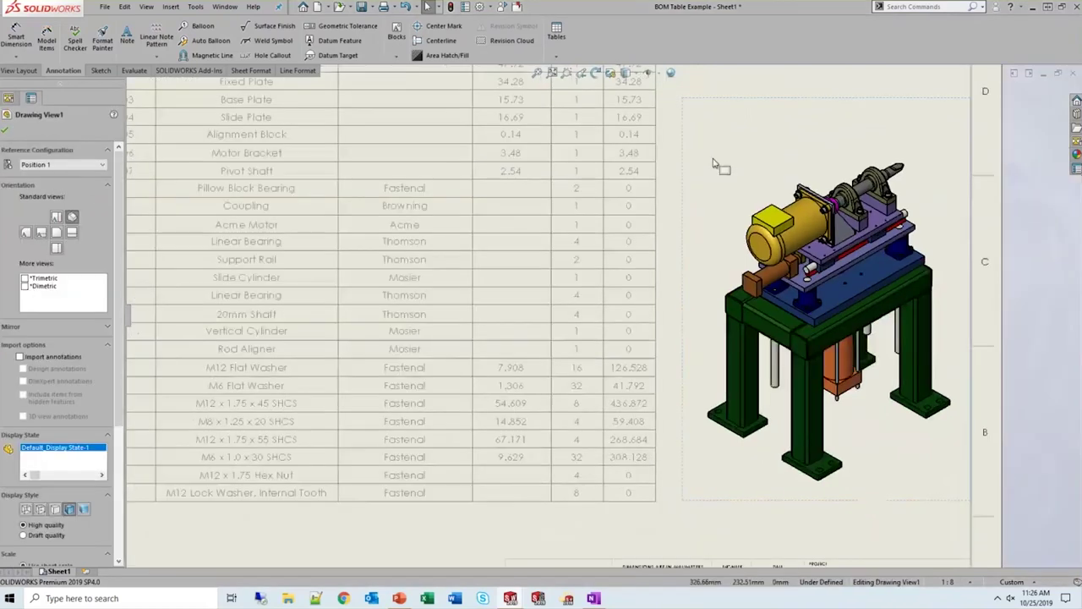
pyautogui.click(639, 151)
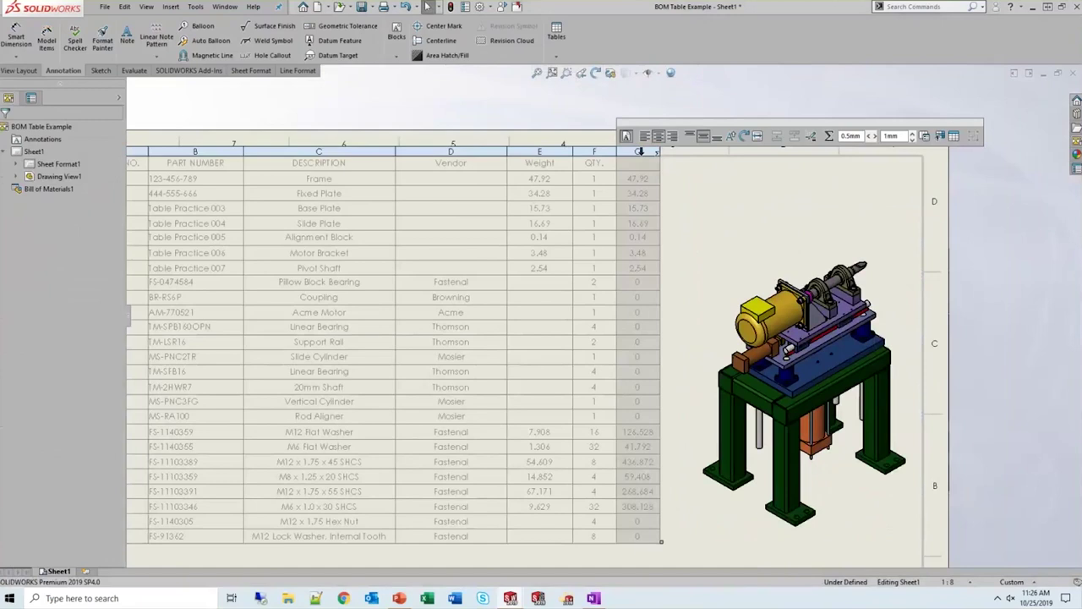
pyautogui.click(830, 136)
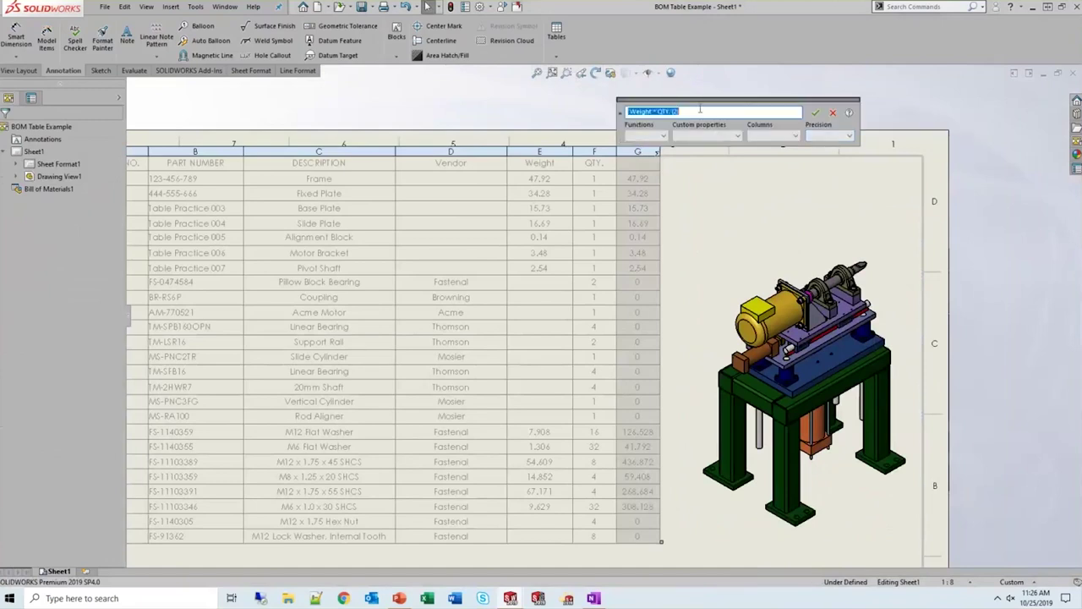
pyautogui.click(700, 111)
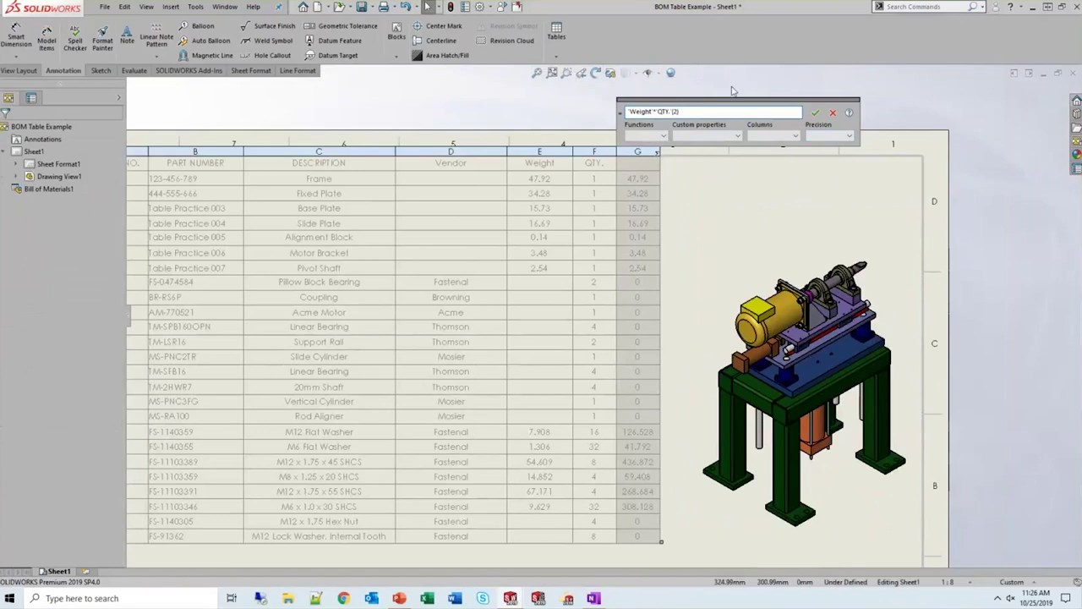
pyautogui.click(816, 114)
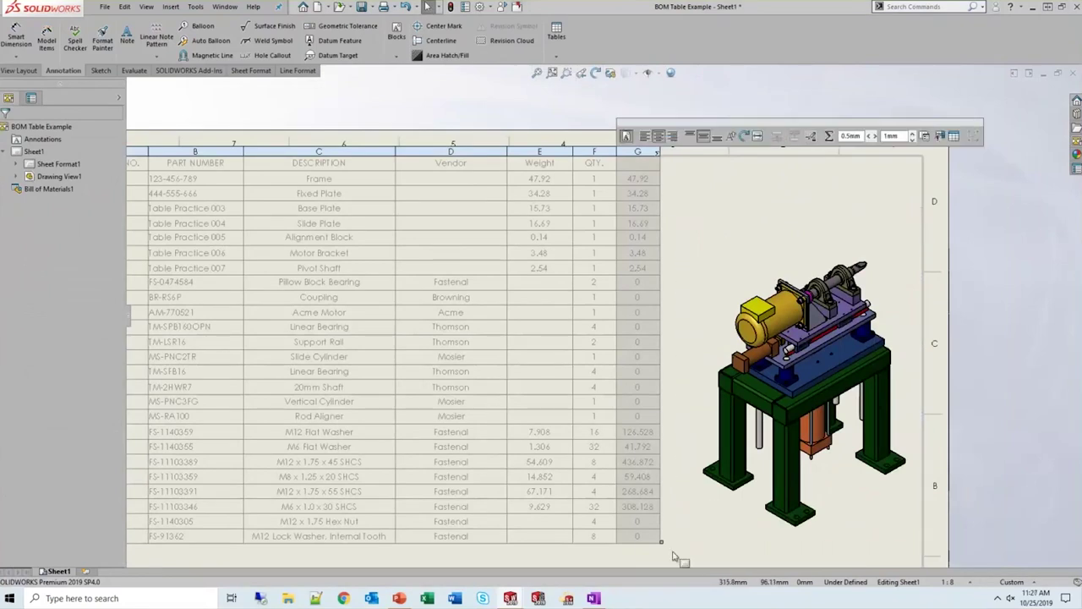
pyautogui.click(688, 535)
# Sort the BOM table by Vendor, then by PART NUMBER, both in ascending order
pyautogui.scroll(3, 688, 529)
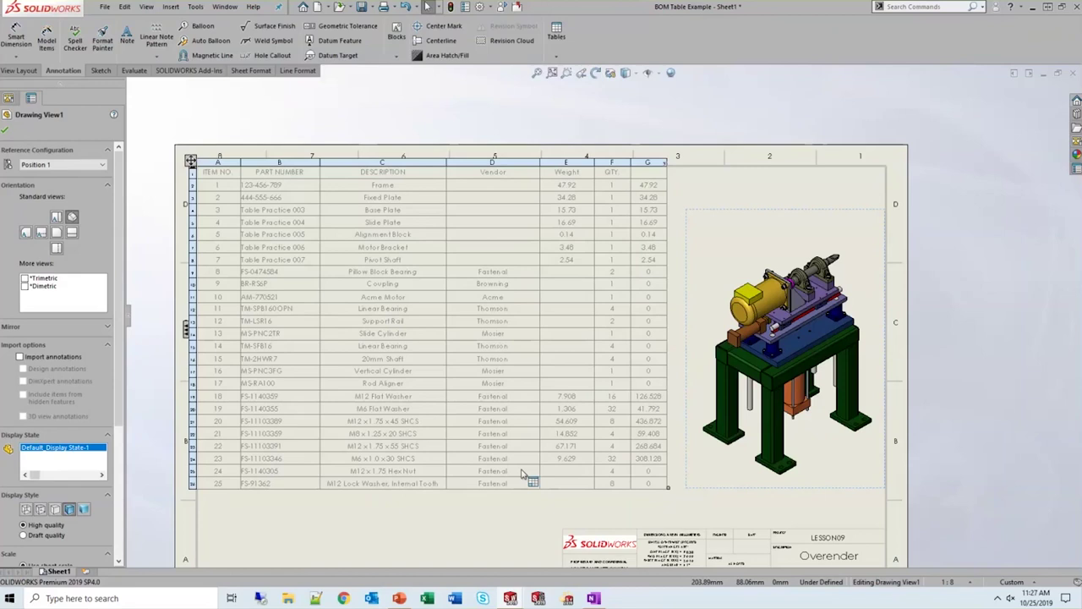
pyautogui.click(412, 276)
pyautogui.rightClick(412, 276)
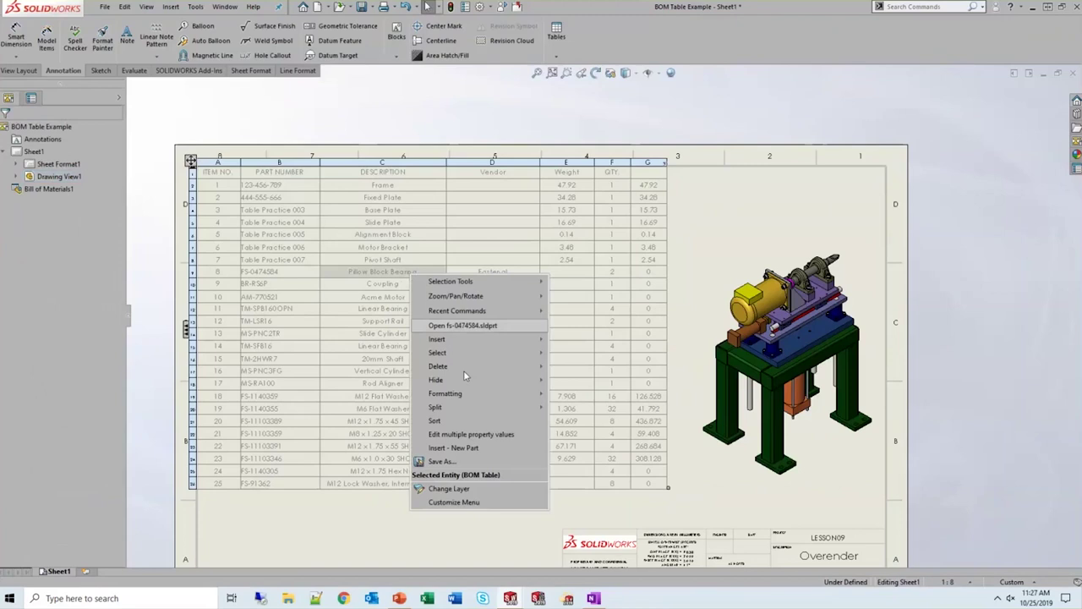
pyautogui.click(491, 423)
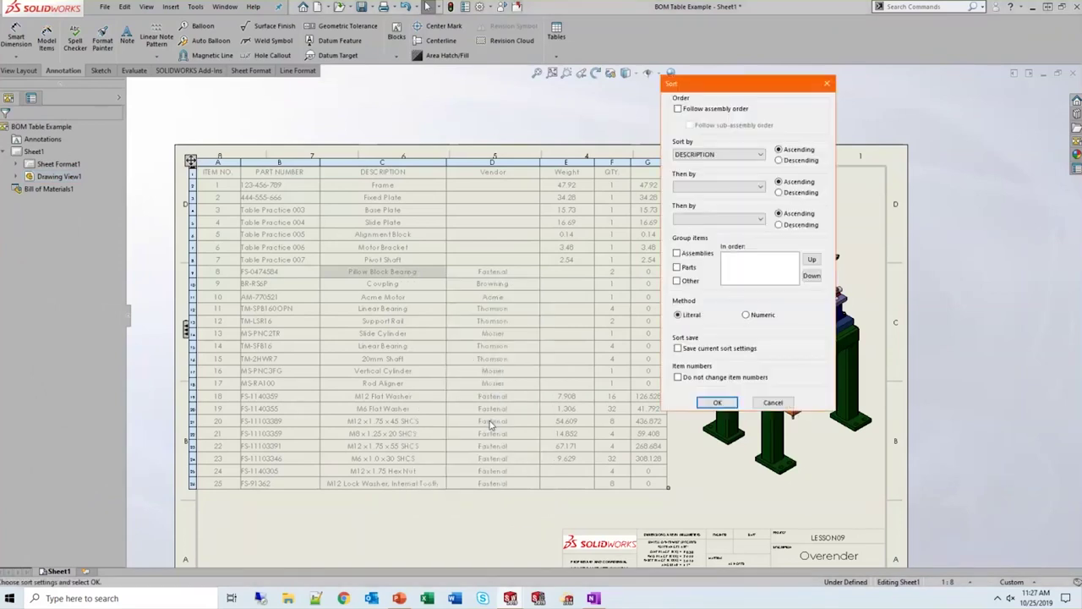
pyautogui.click(756, 161)
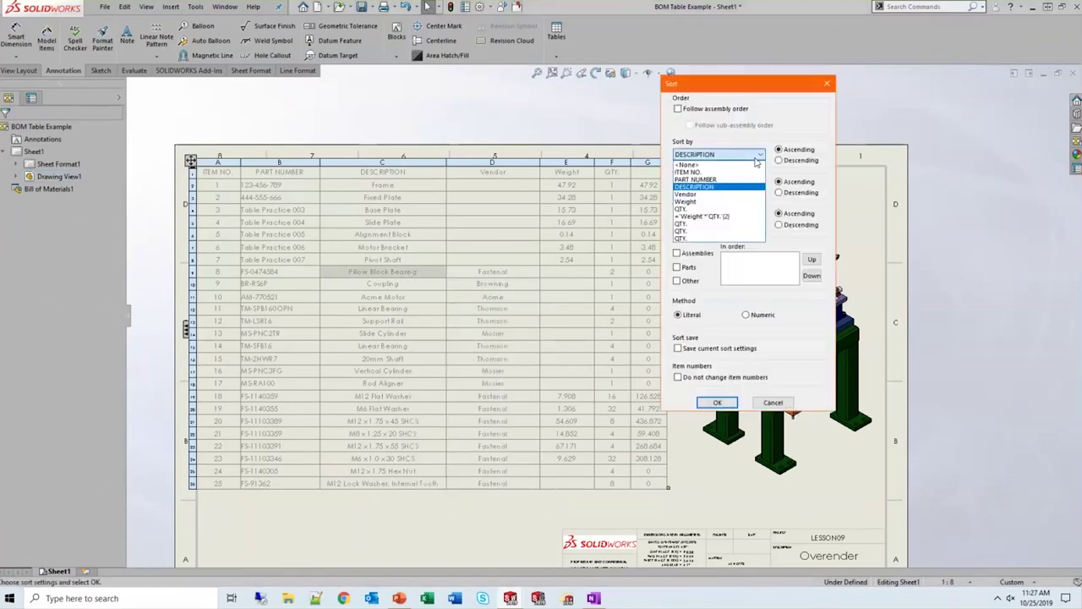
pyautogui.click(718, 194)
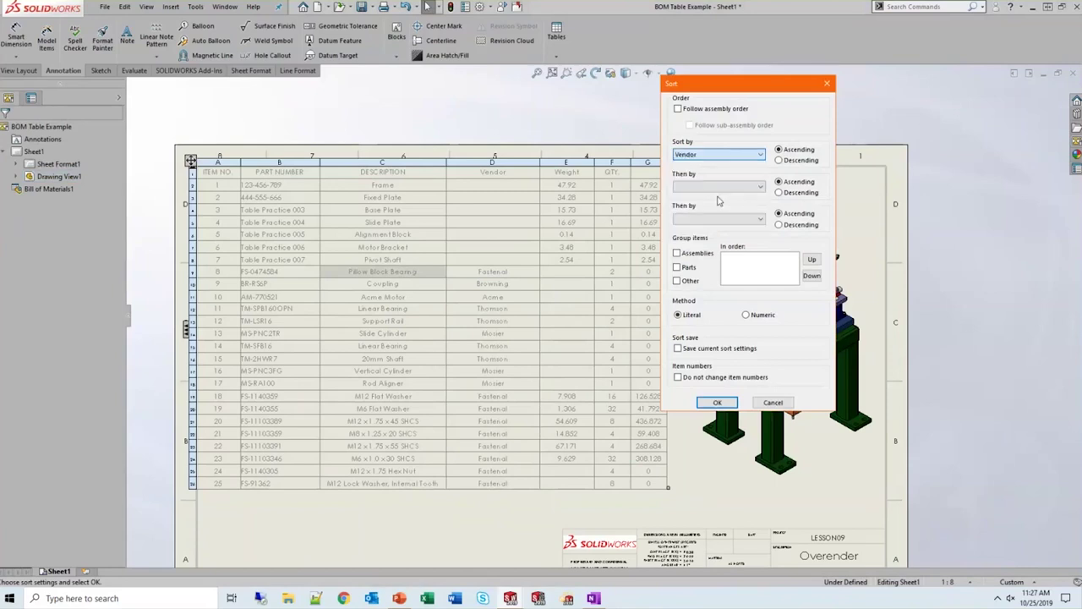
pyautogui.click(736, 188)
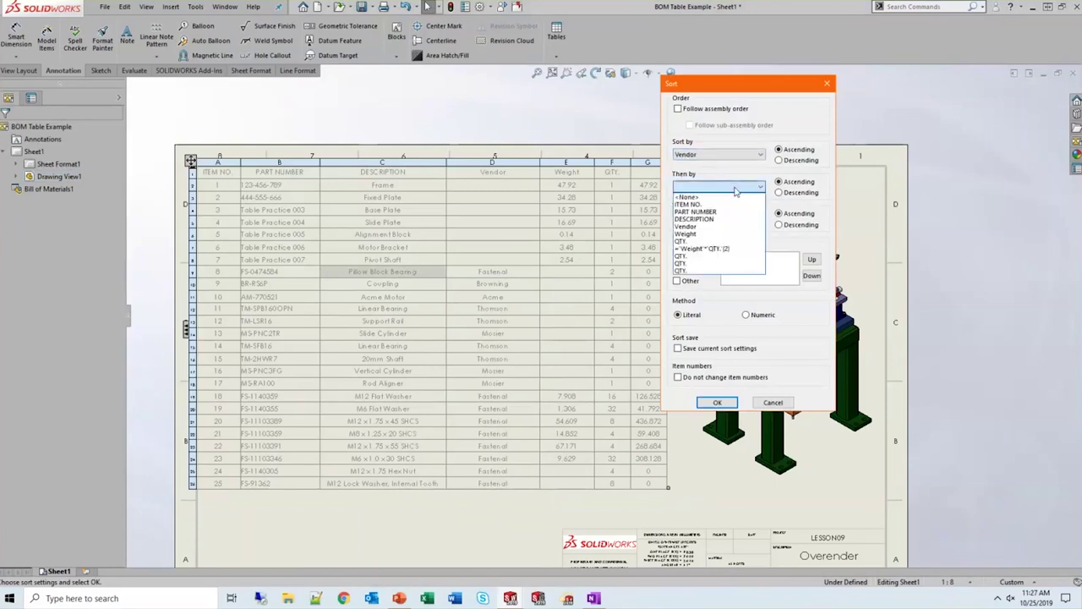
pyautogui.click(727, 211)
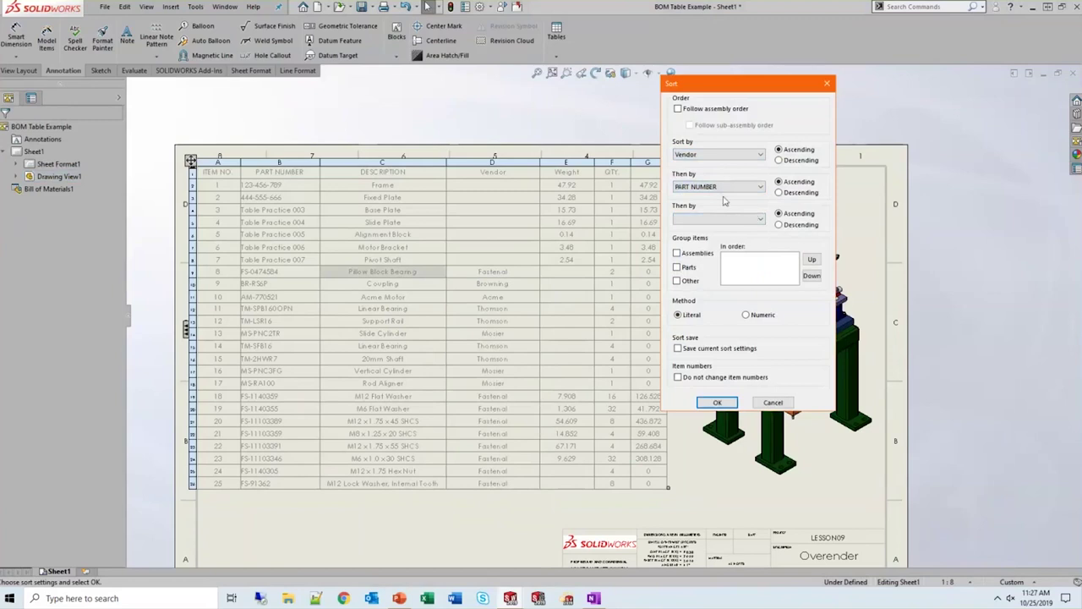
pyautogui.click(718, 402)
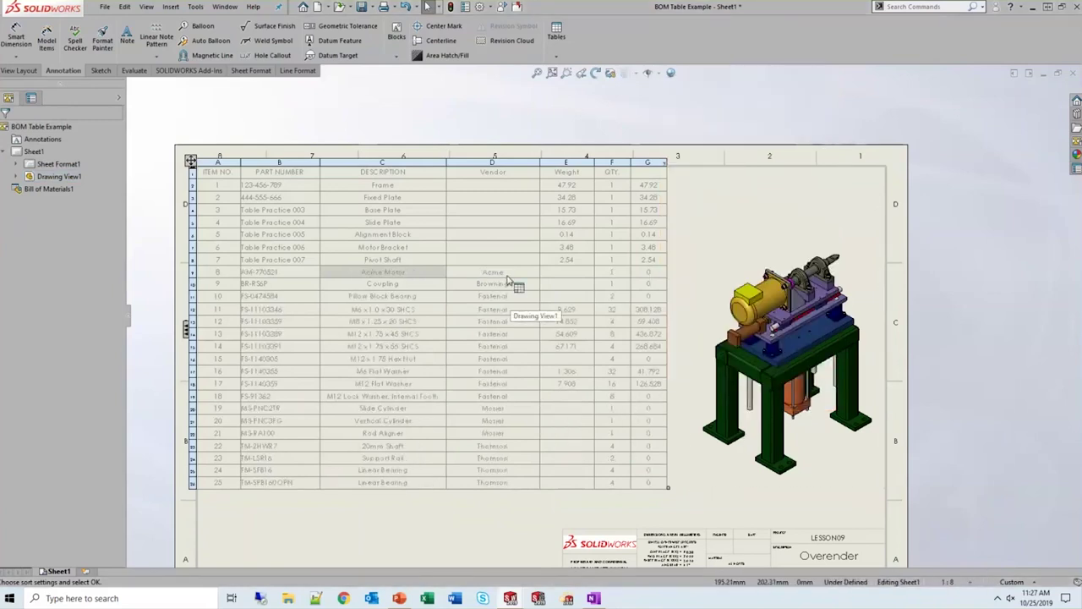
# Move the block of Fastenal rows, items 10 to 18, to the end of the BOM table
pyautogui.click(193, 296)
pyautogui.press('capslock')
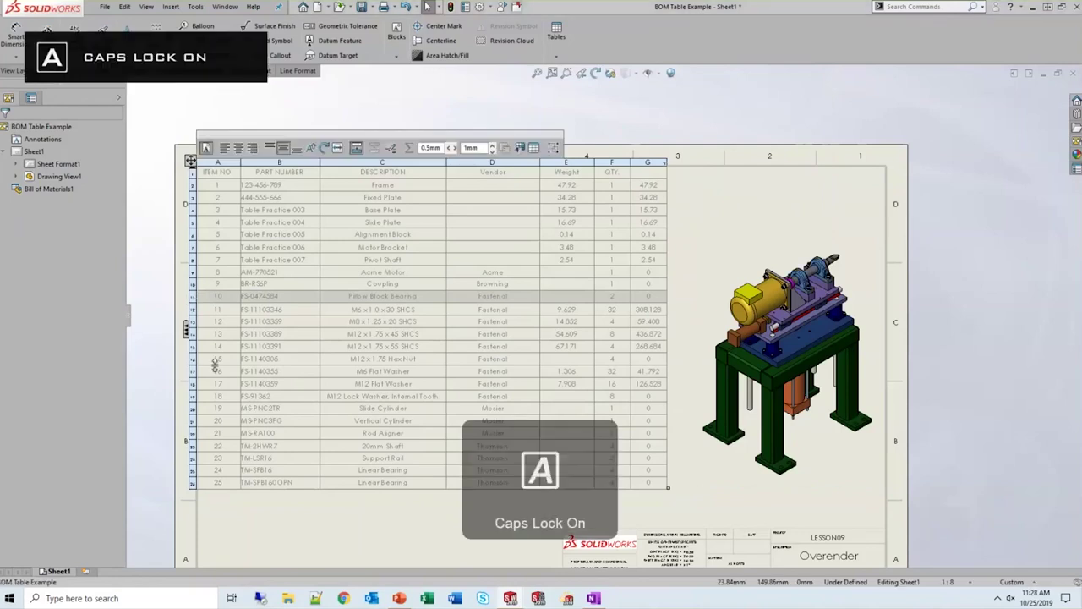
pyautogui.press('capslock')
pyautogui.keyDown('ctrl'); pyautogui.click(191, 395); pyautogui.keyUp('ctrl')
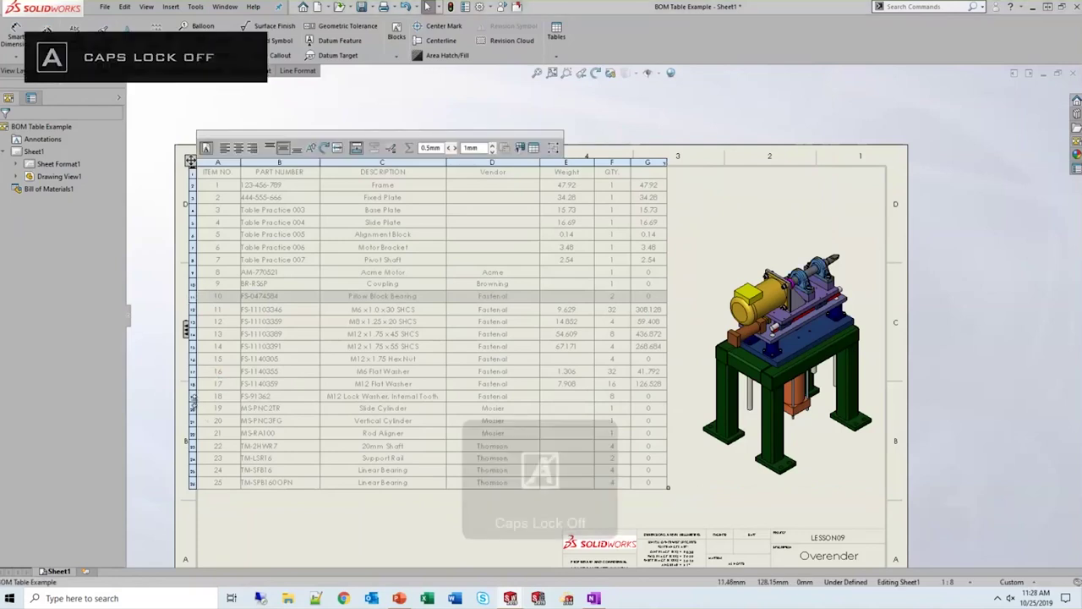
pyautogui.keyDown('shift'); pyautogui.click(187, 395); pyautogui.keyUp('shift')
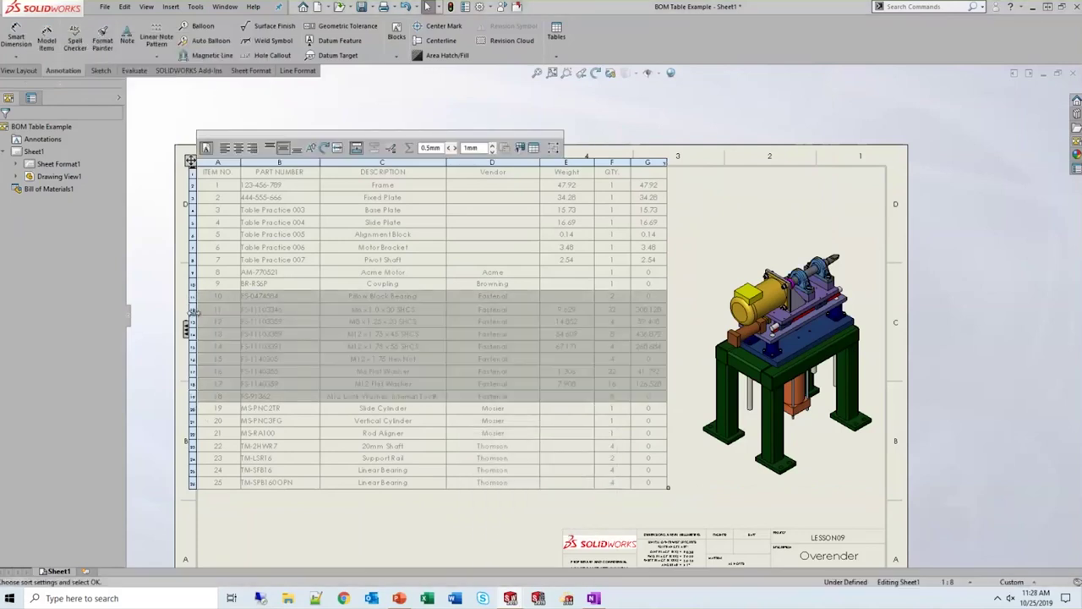
pyautogui.press('Escape')
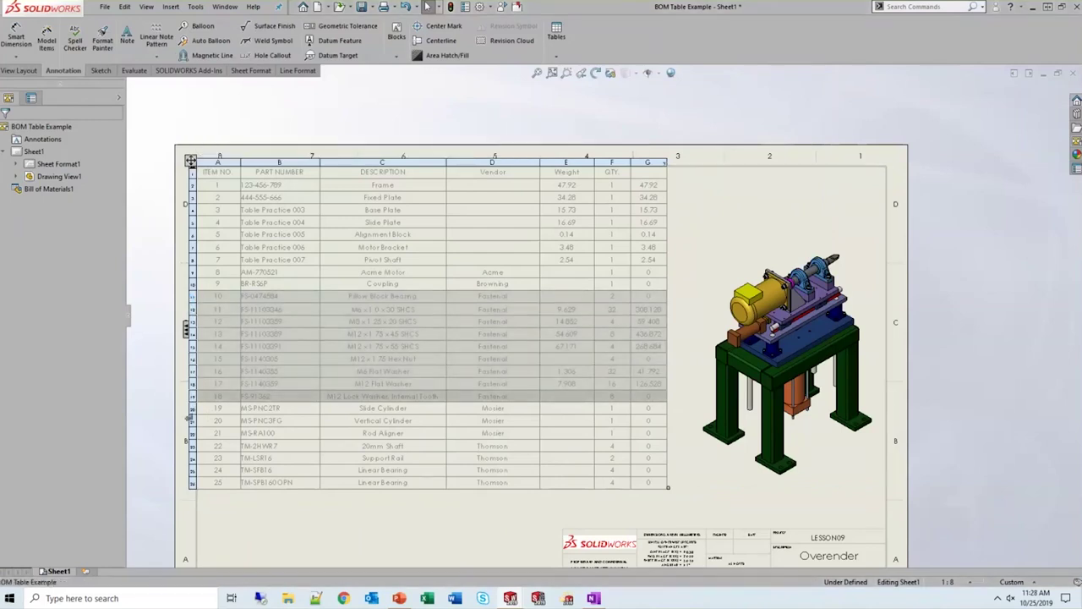
pyautogui.moveTo(192, 489); pyautogui.dragTo(259, 505)
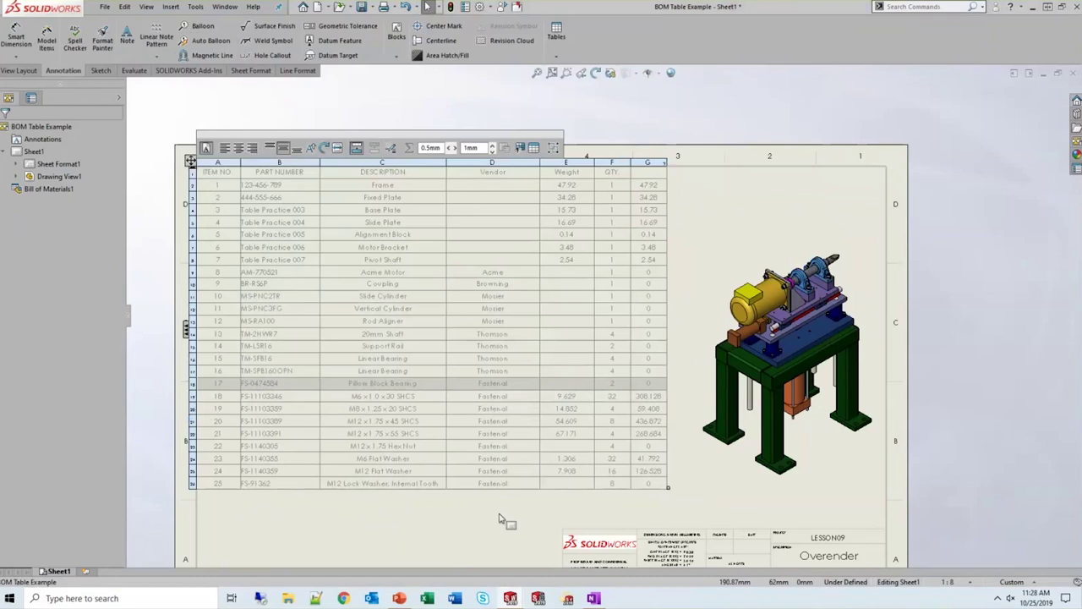
pyautogui.rightClick(531, 335)
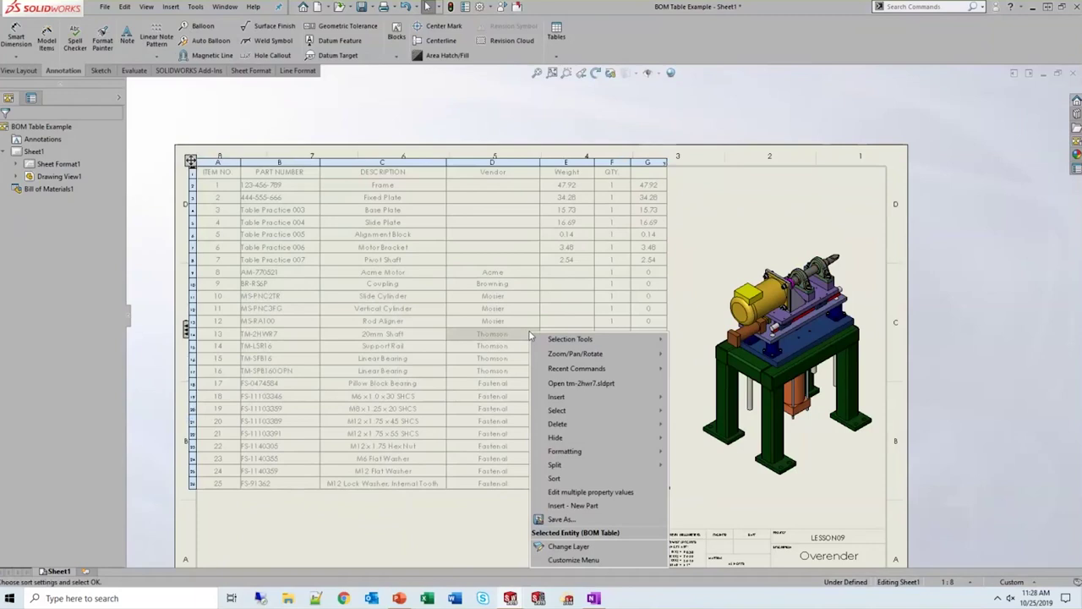
pyautogui.click(680, 106)
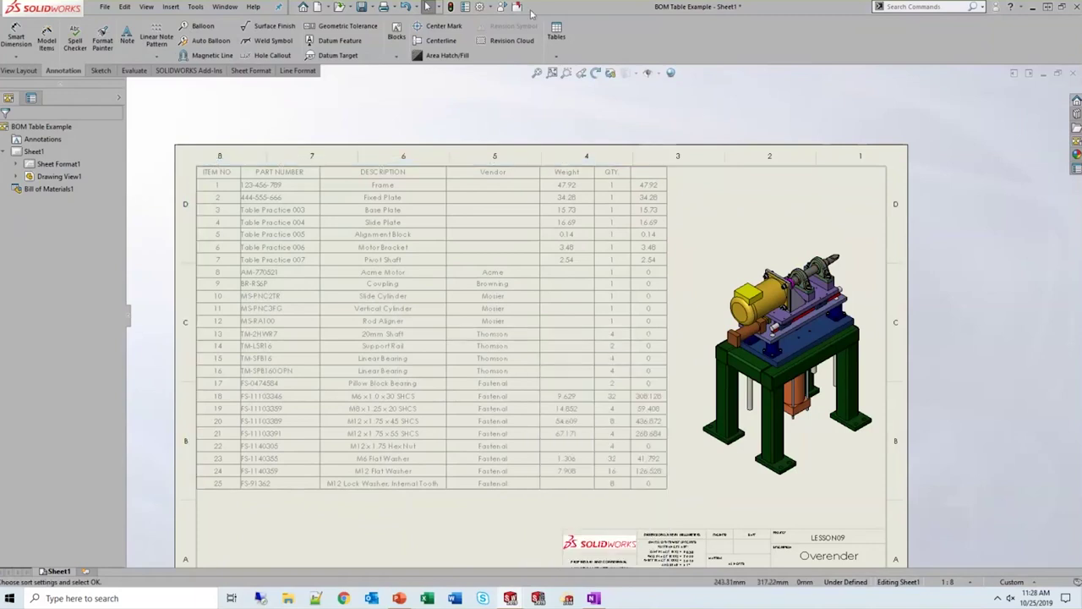
# Switch to the PowerPoint slide show and advance from the BOM table editing slide to the Hole Tables slide
pyautogui.hotkey('ctrl', 'Tab')
pyautogui.hotkey('alt', 'Tab')
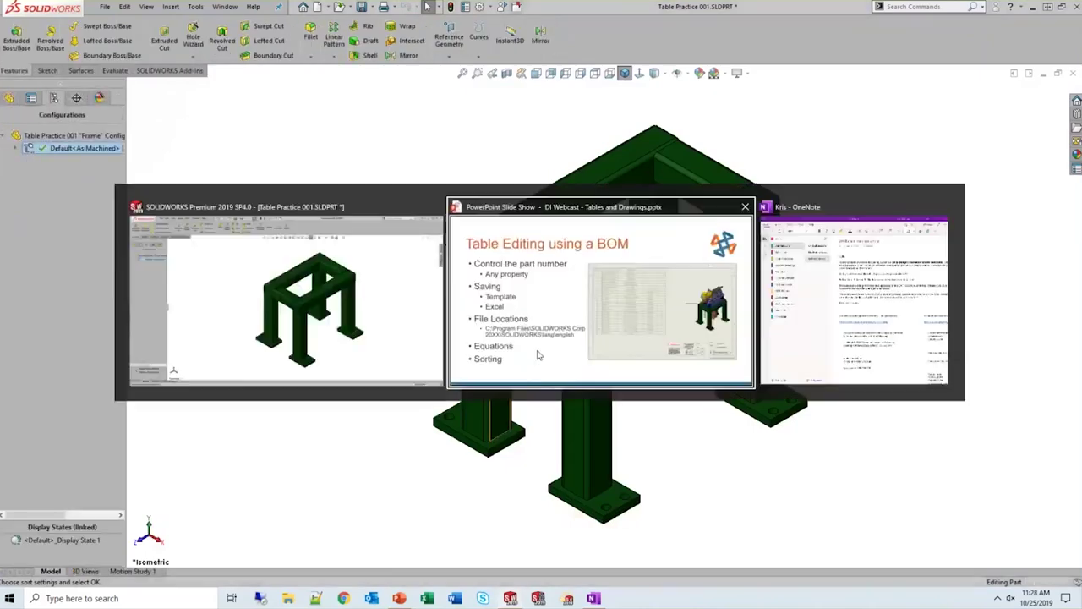
pyautogui.click(536, 298)
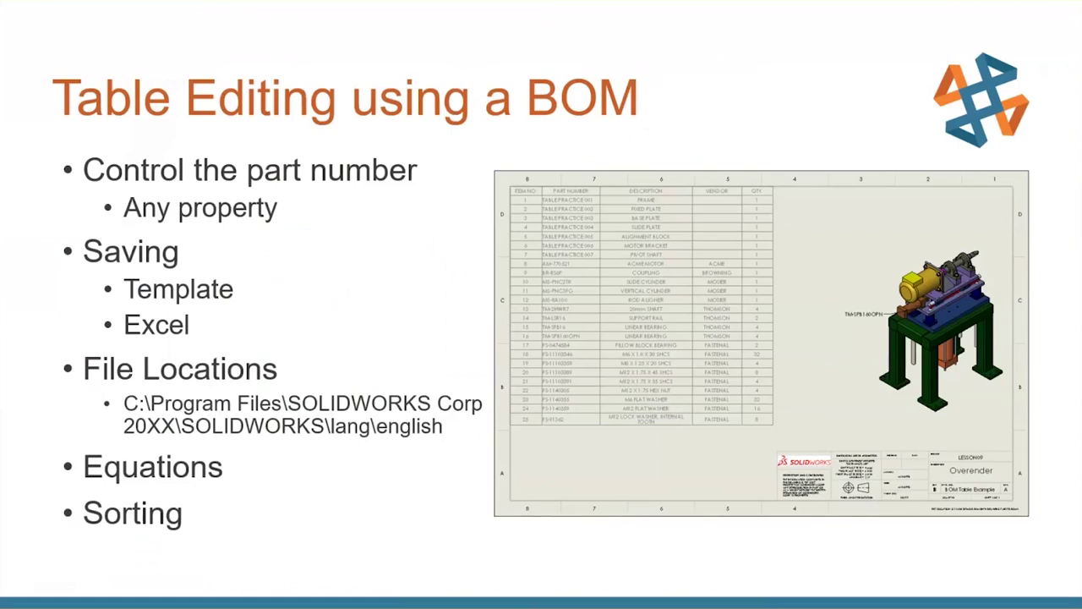
pyautogui.press('Right')
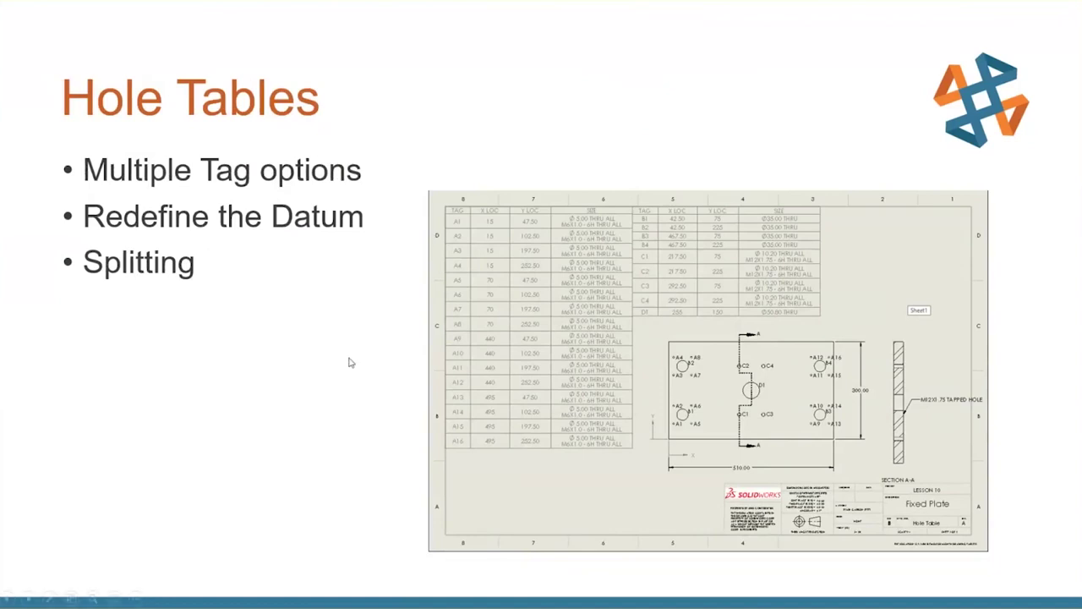
# Switch to SOLIDWORKS and open the recent drawing Hole Table.SLDDRW
pyautogui.hotkey('alt', 'Tab')
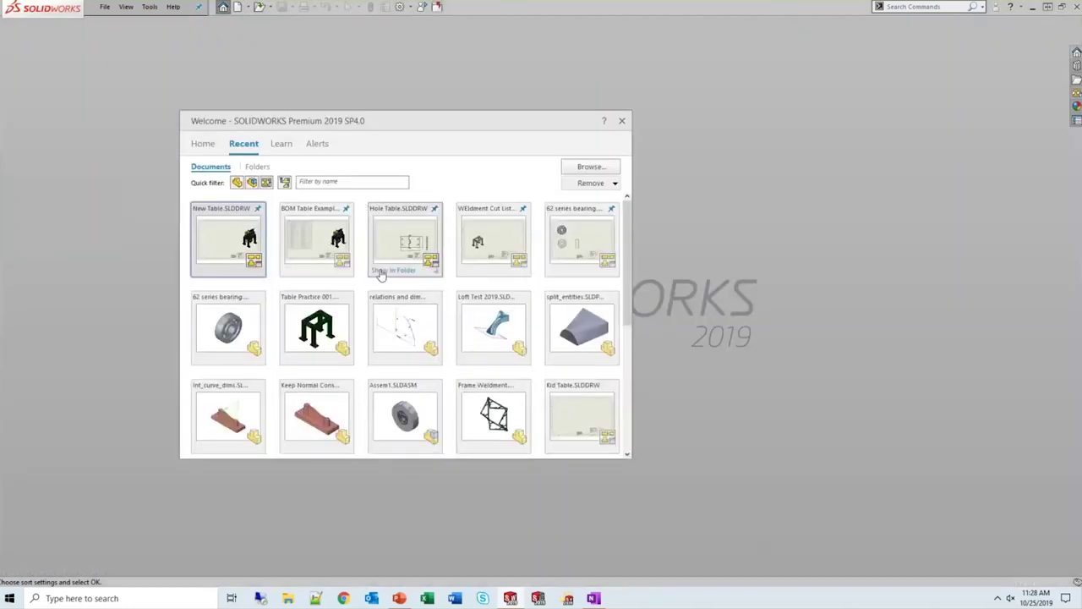
pyautogui.click(410, 240)
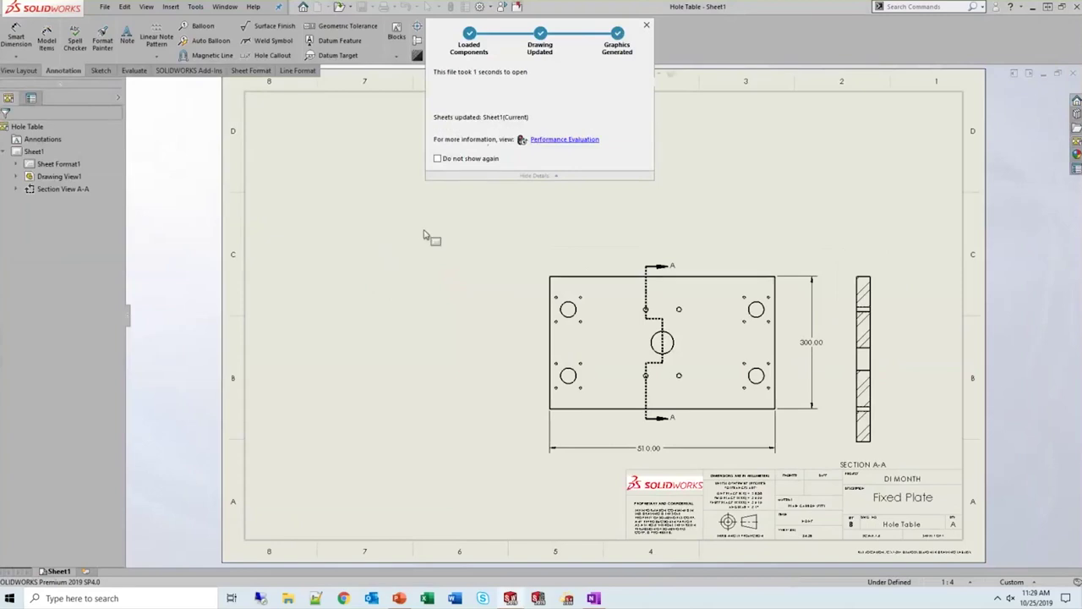
# Start a hole table and load the template standard hole table--numbers.sldholtbt from the SOLIDWORKS lang\english folder
pyautogui.click(557, 55)
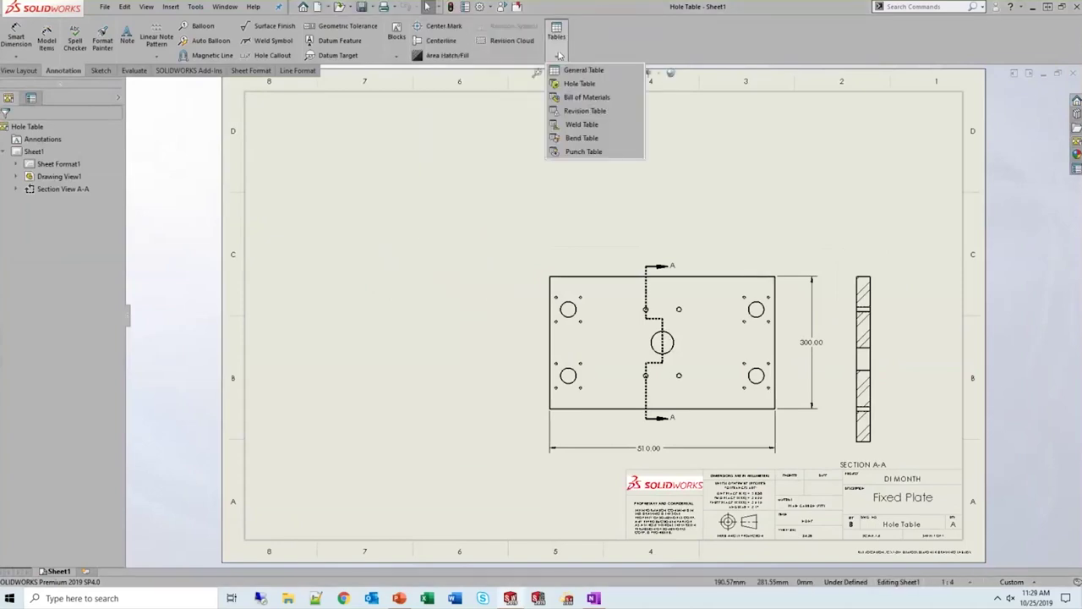
pyautogui.click(594, 87)
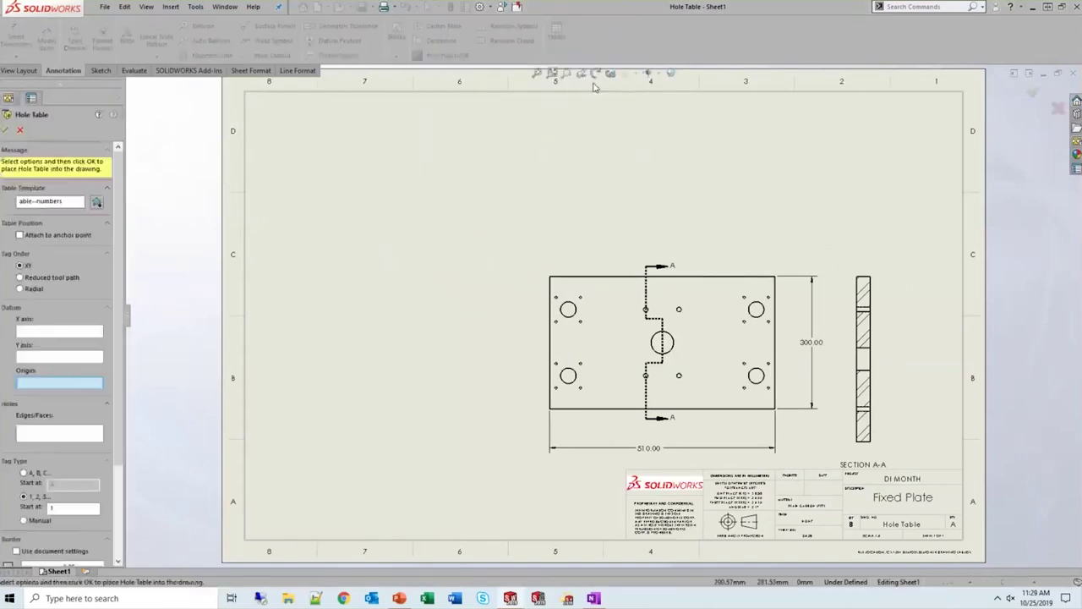
pyautogui.moveTo(76, 203); pyautogui.dragTo(17, 202)
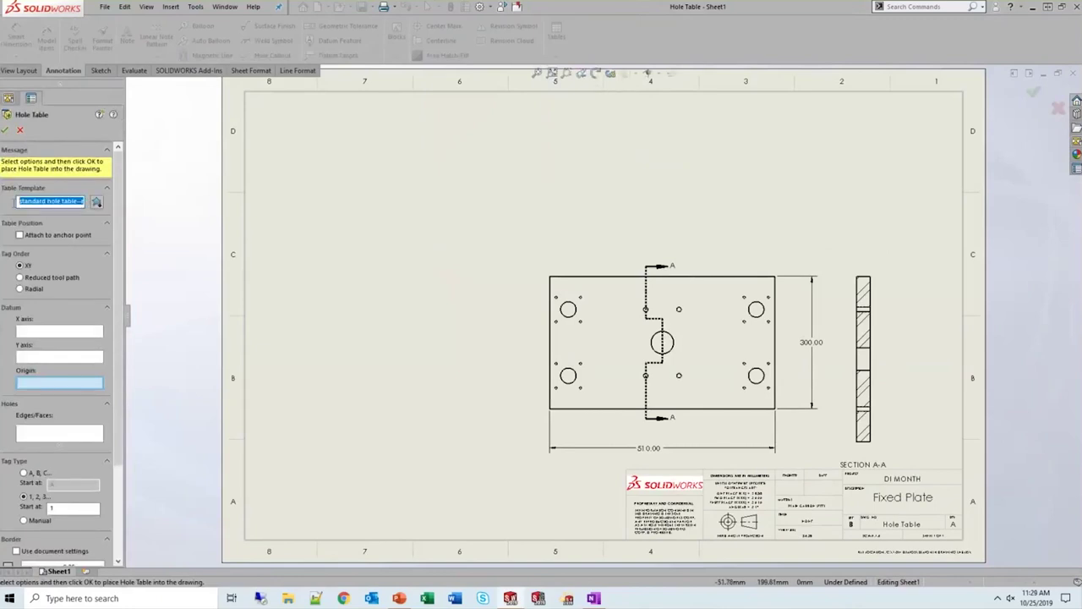
pyautogui.click(97, 203)
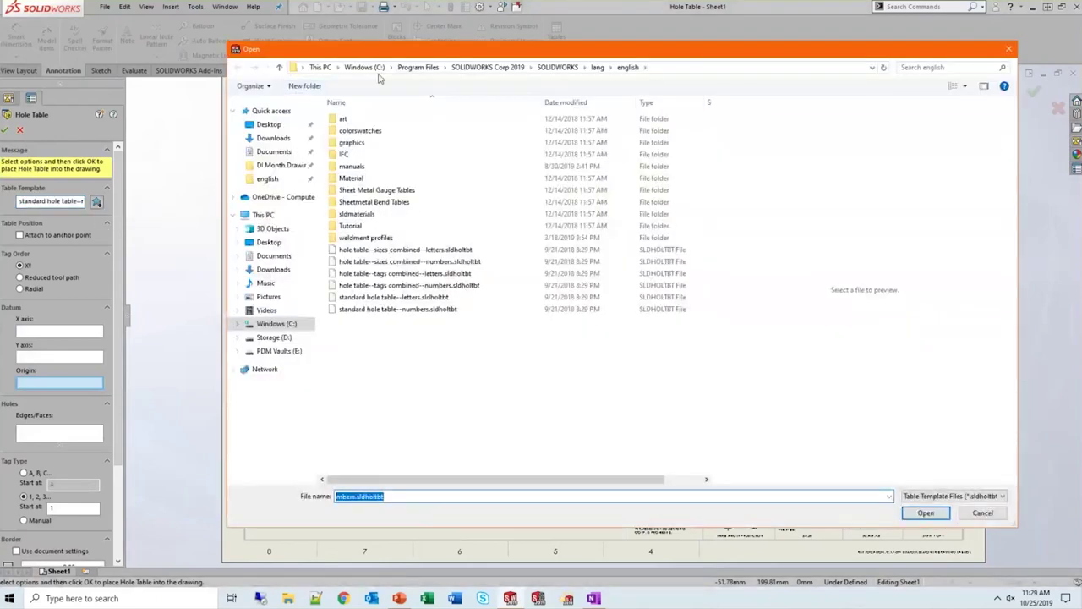
pyautogui.click(667, 71)
pyautogui.click(668, 71)
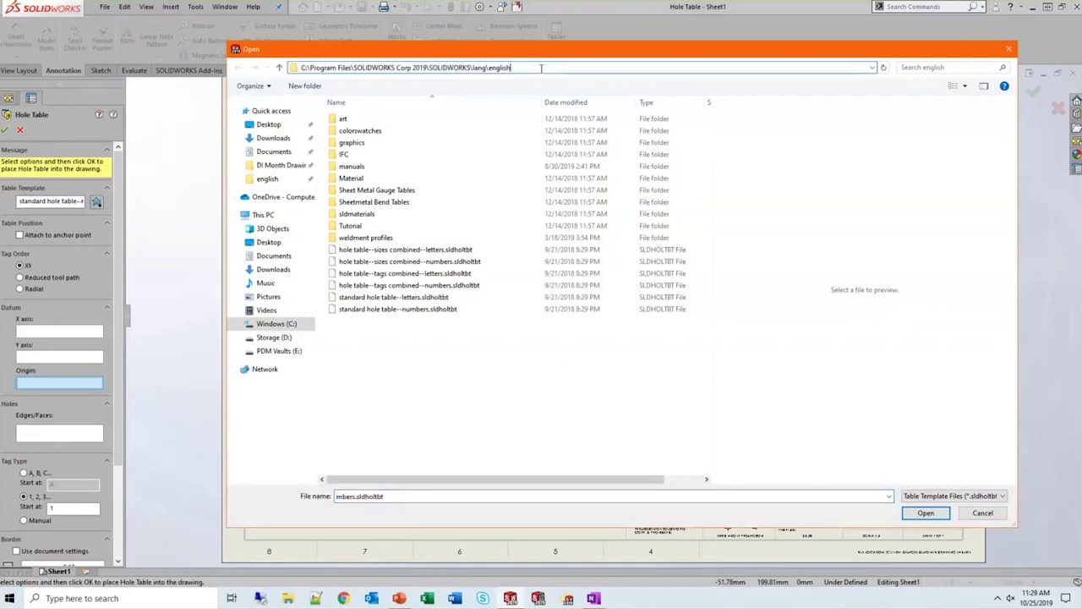
pyautogui.rightClick(294, 117)
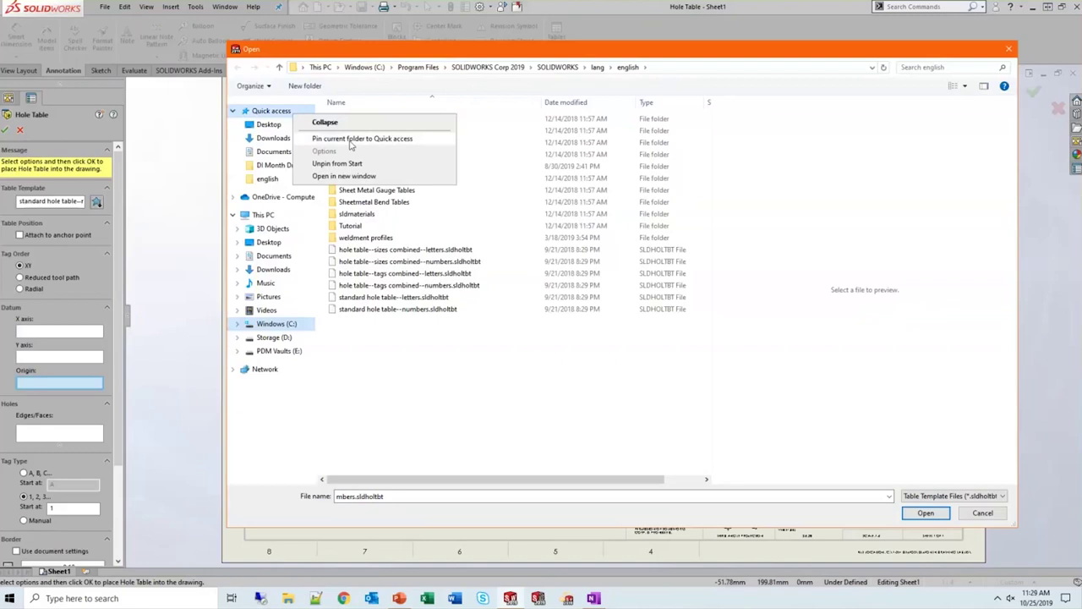
pyautogui.click(507, 363)
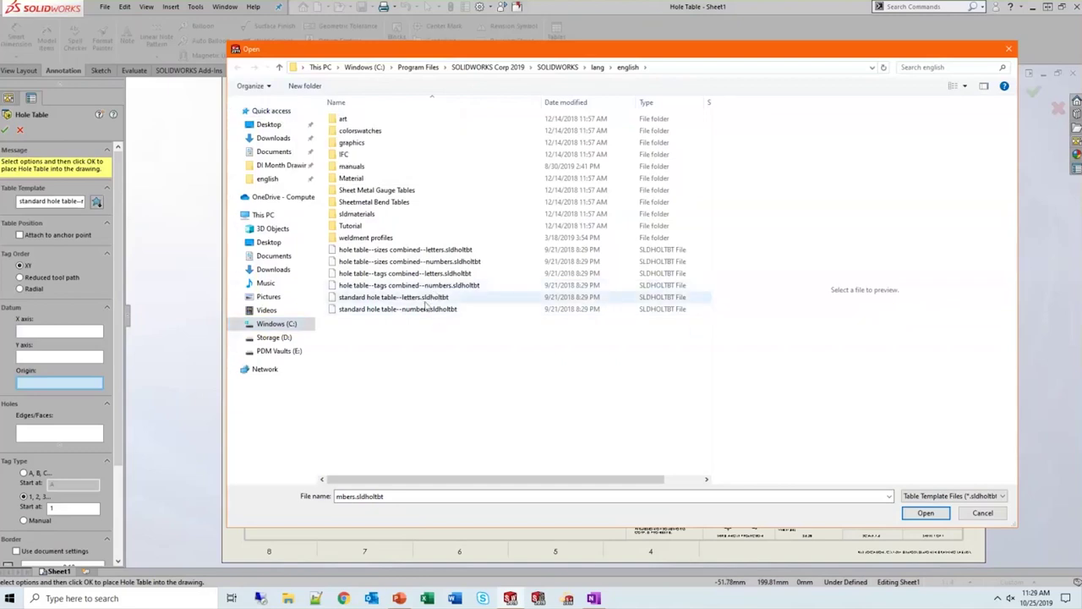
pyautogui.click(430, 310)
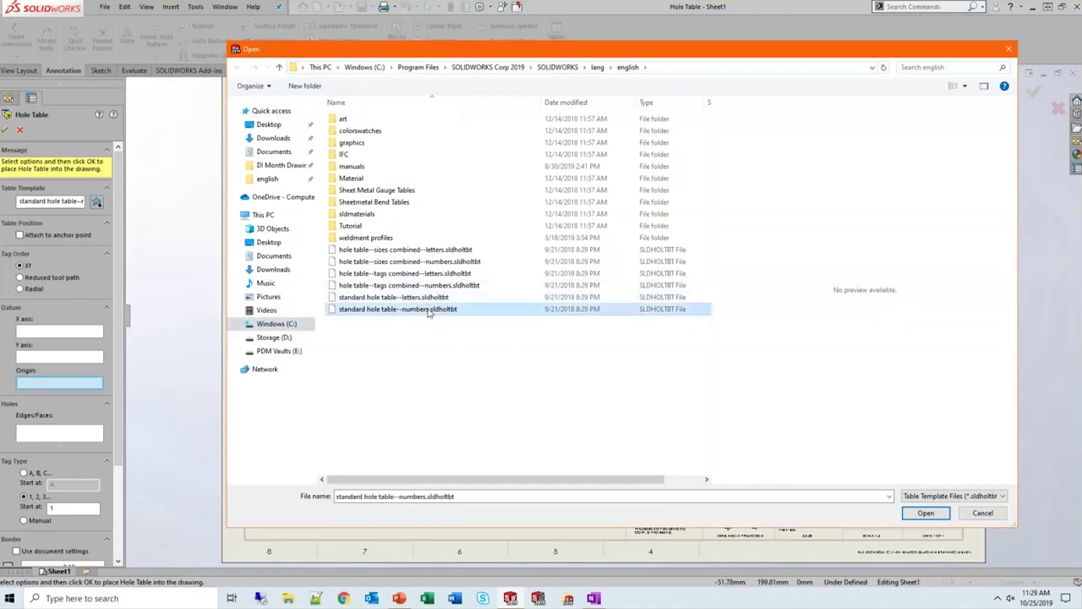
pyautogui.click(926, 514)
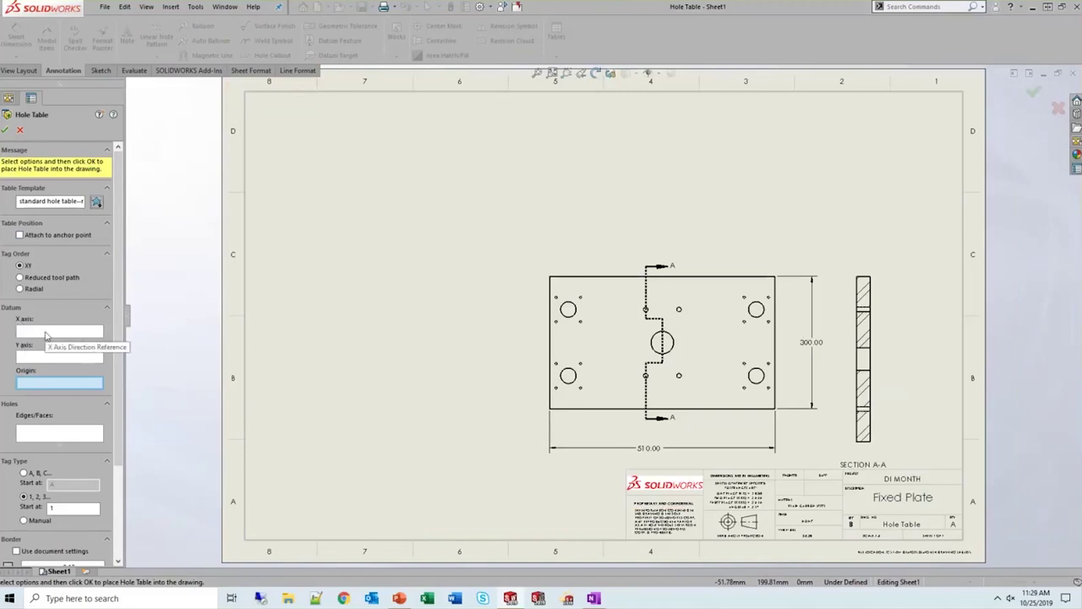
# Set the lower-left corner vertex of the plate's front view as the hole table's datum origin
pyautogui.click(551, 411)
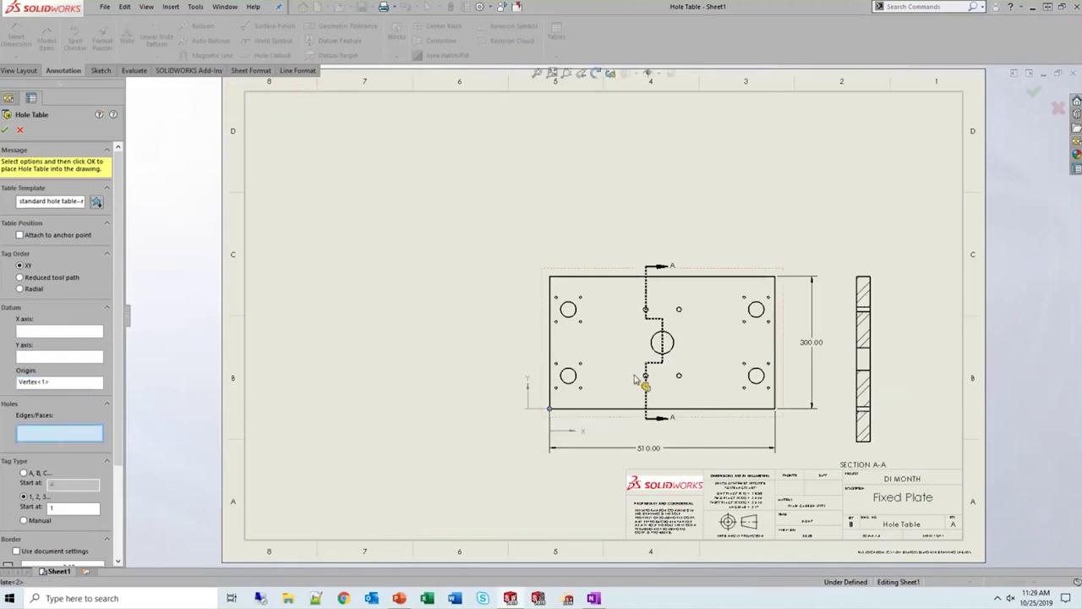
pyautogui.scroll(-3, 636, 381)
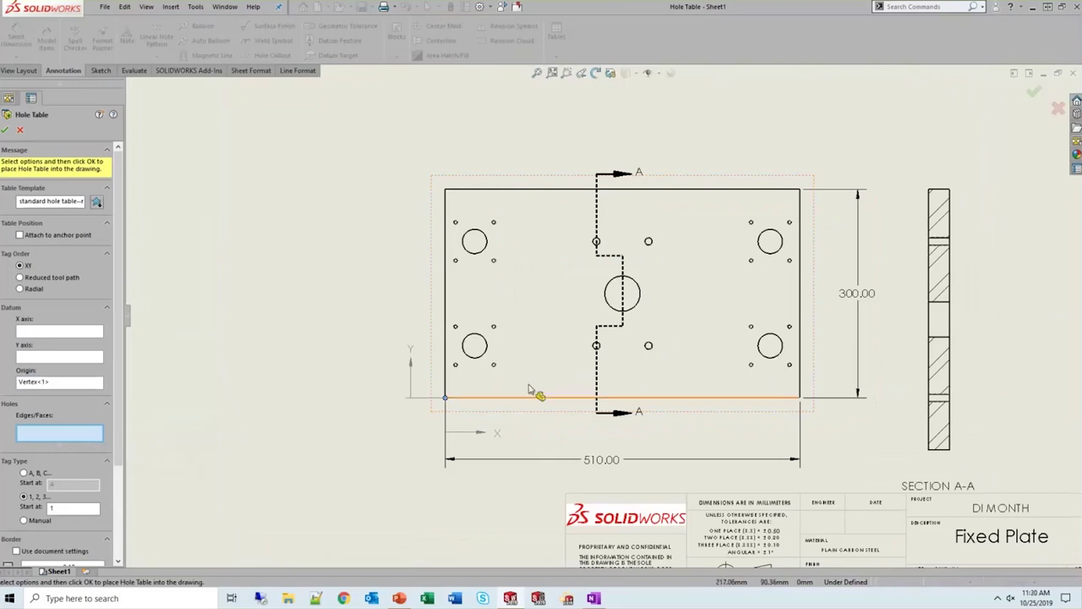
pyautogui.click(487, 353)
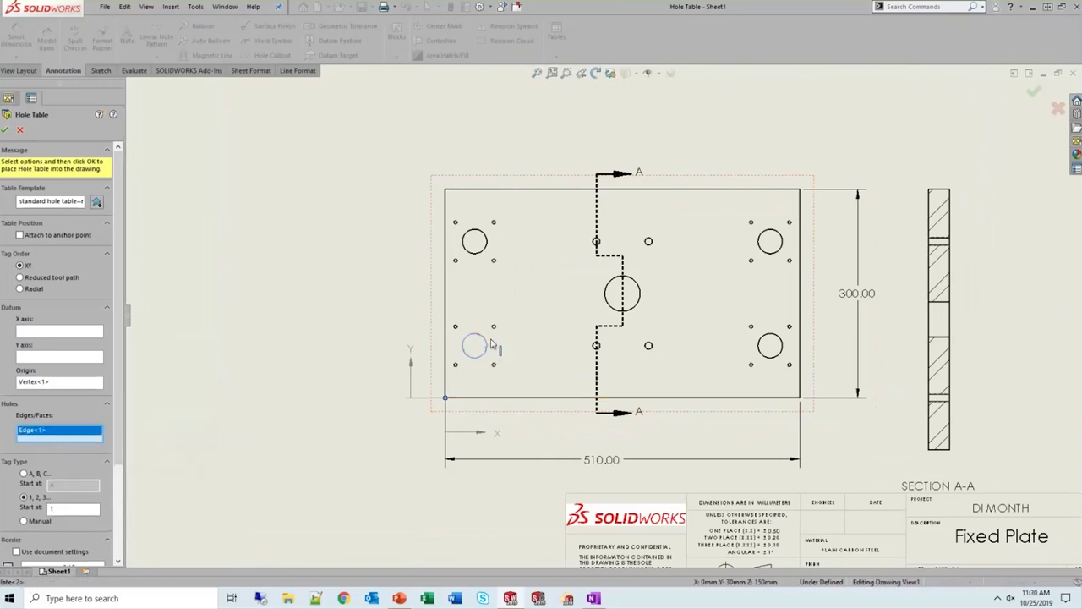
pyautogui.click(497, 252)
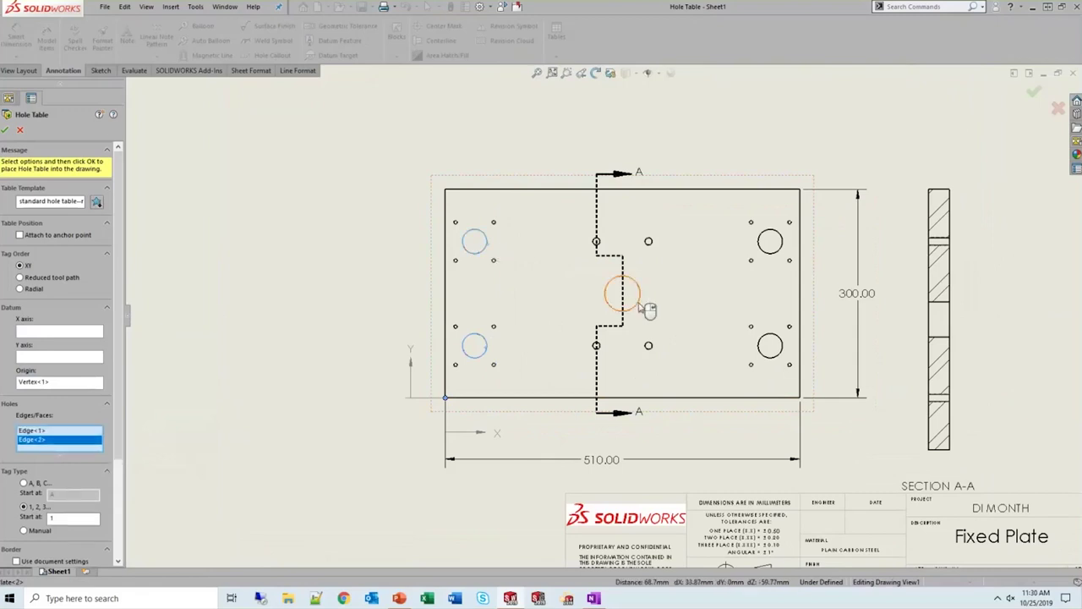
pyautogui.click(635, 302)
pyautogui.rightClick(75, 439)
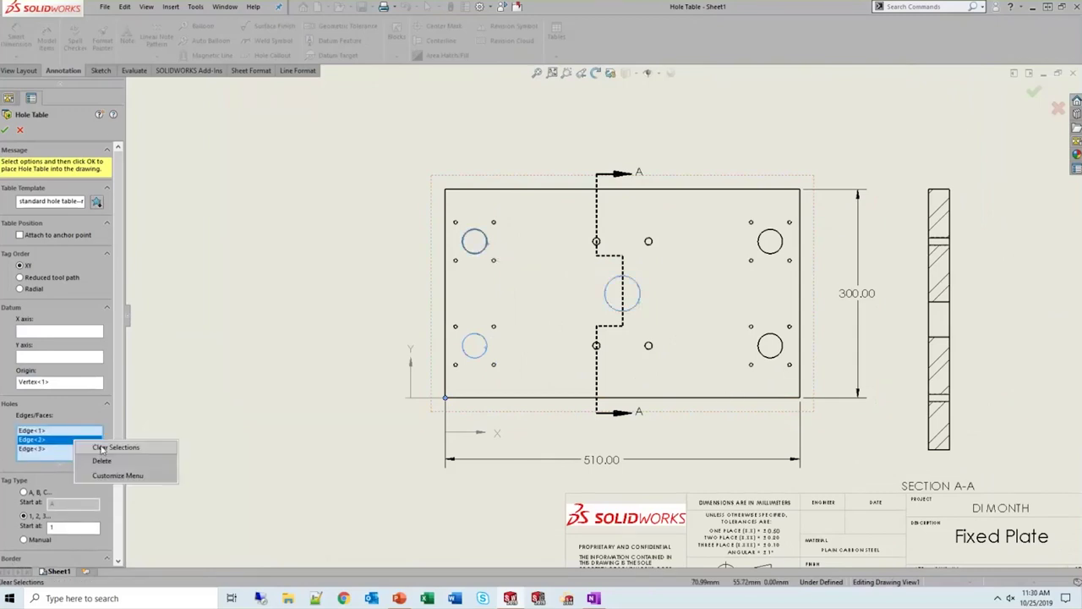
pyautogui.click(101, 447)
# Select the plate's face to include all its holes and place the hole table at the sheet border's upper-left corner
pyautogui.click(543, 342)
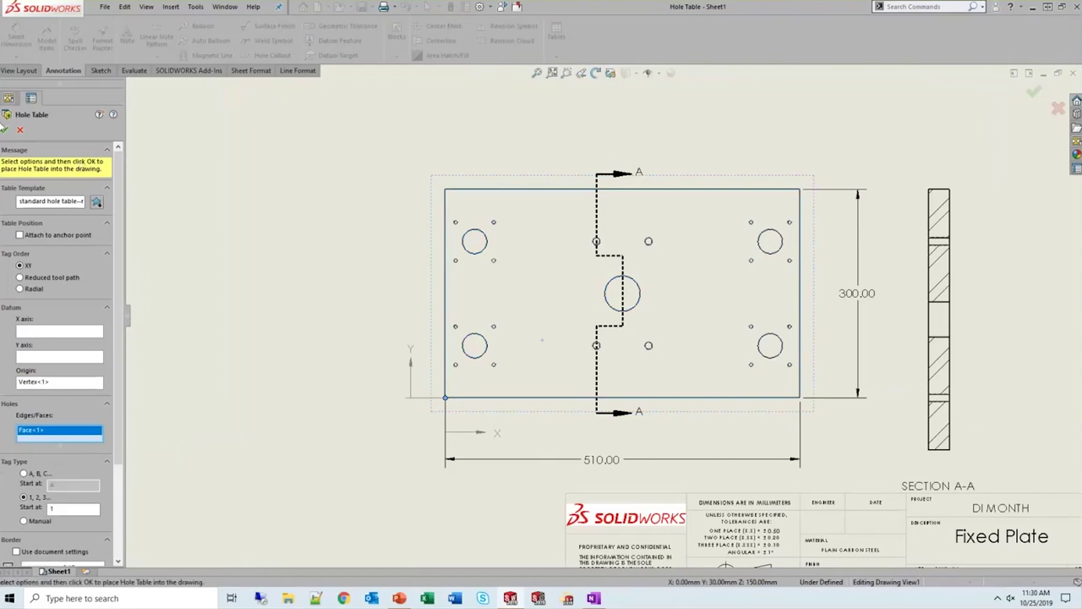
pyautogui.press('Return')
pyautogui.click(302, 150)
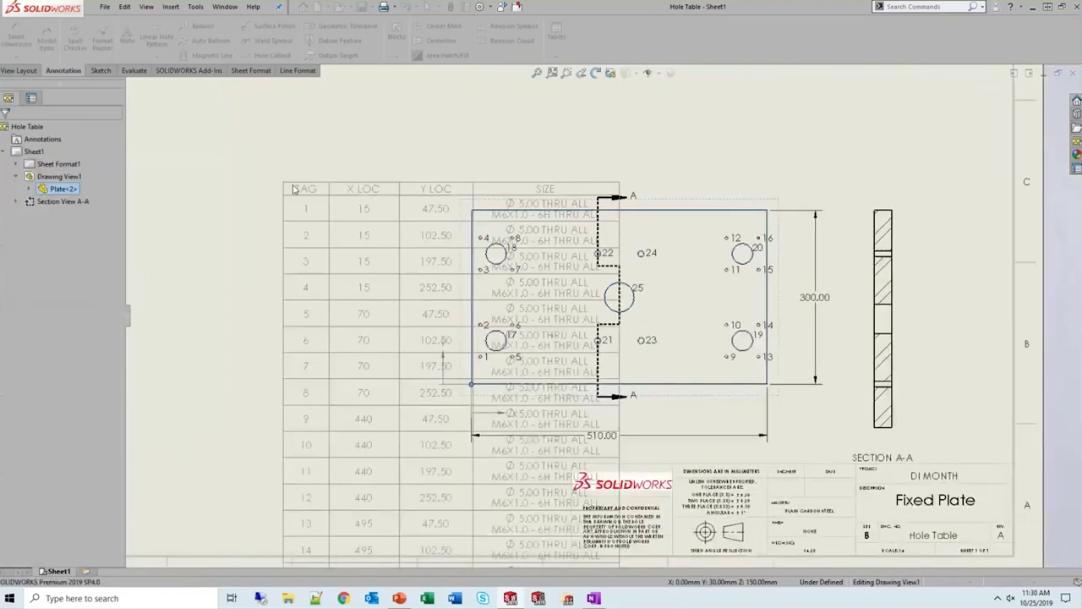
pyautogui.scroll(3, 302, 150)
pyautogui.moveTo(307, 148); pyautogui.dragTo(377, 210)
pyautogui.click(411, 233)
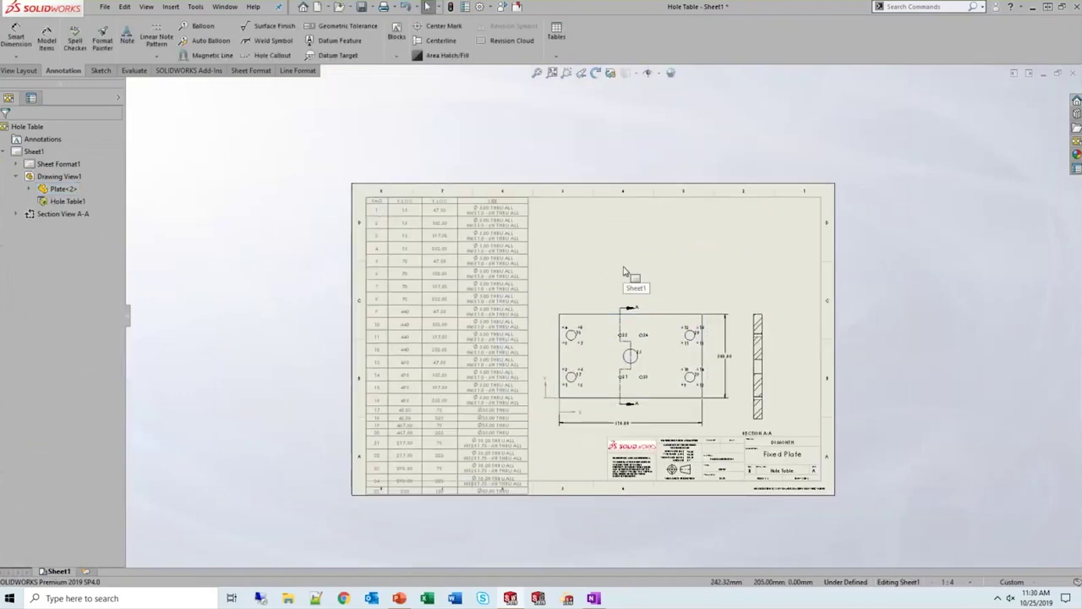
# Redefine the hole table's datum so its origin is the large hole at the plate's centre
pyautogui.scroll(-3, 522, 244)
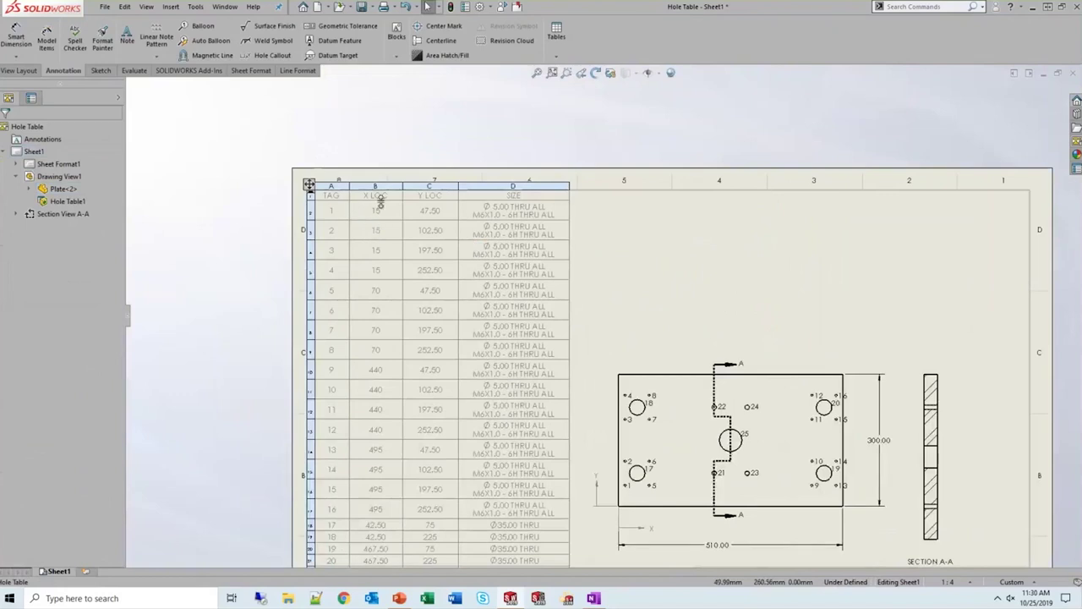
pyautogui.click(496, 386)
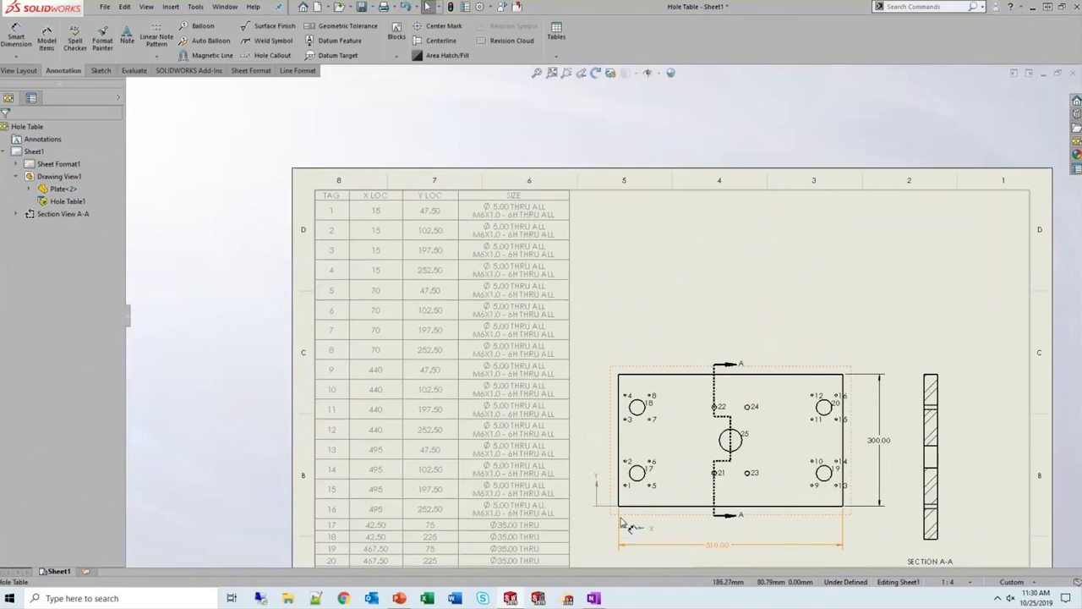
pyautogui.scroll(-2, 623, 523)
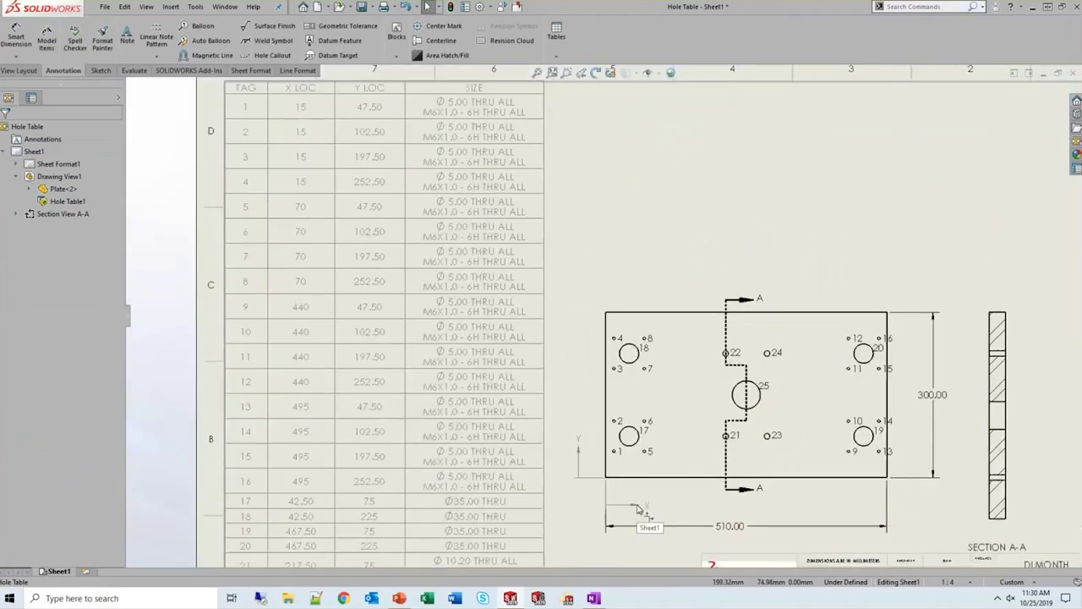
pyautogui.click(639, 506)
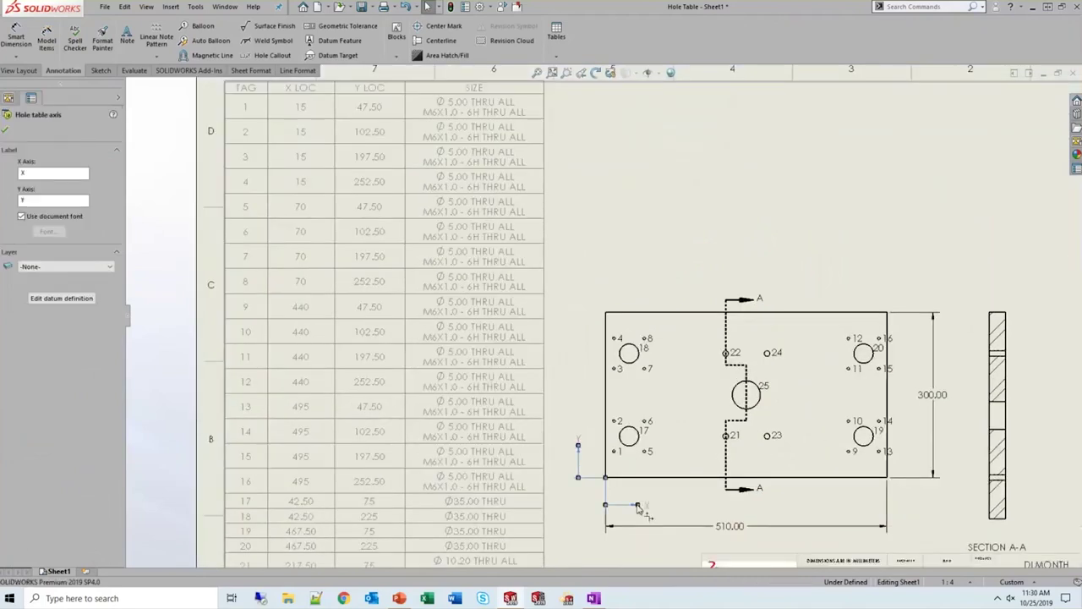
pyautogui.click(61, 300)
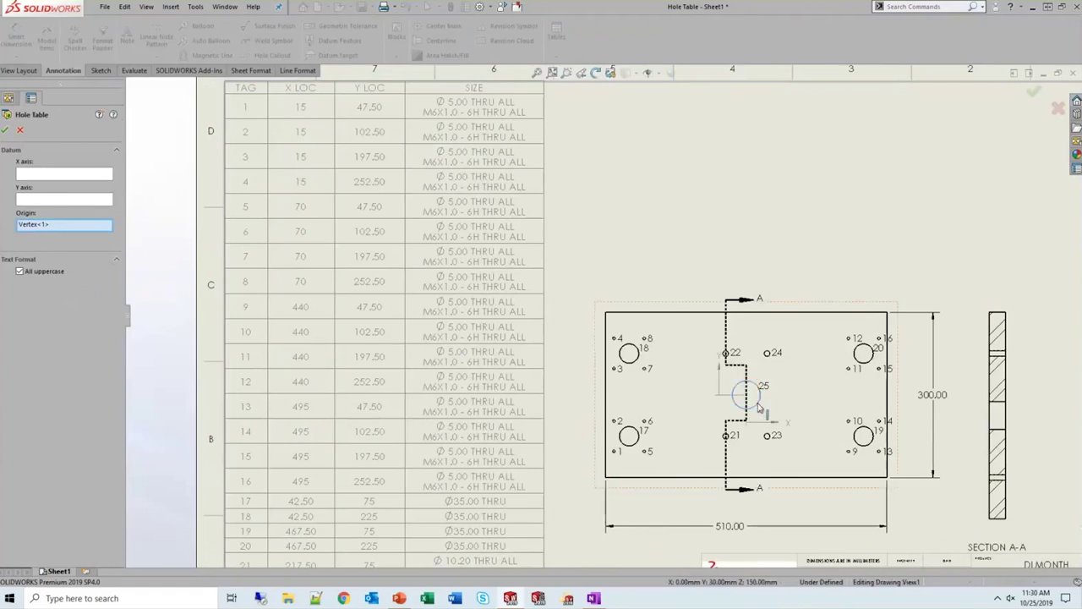
pyautogui.click(731, 396)
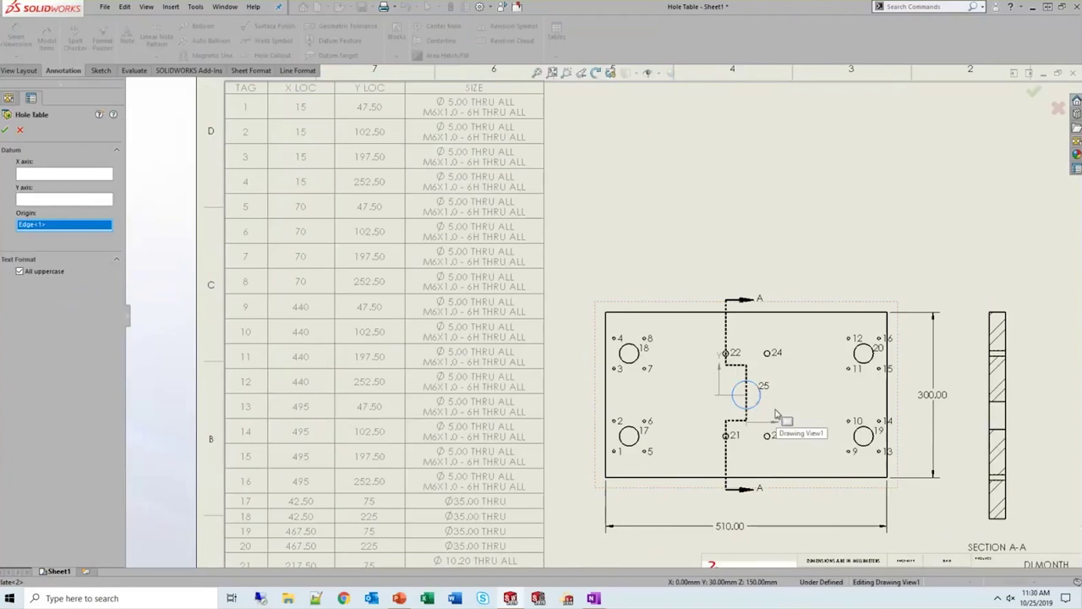
pyautogui.click(5, 129)
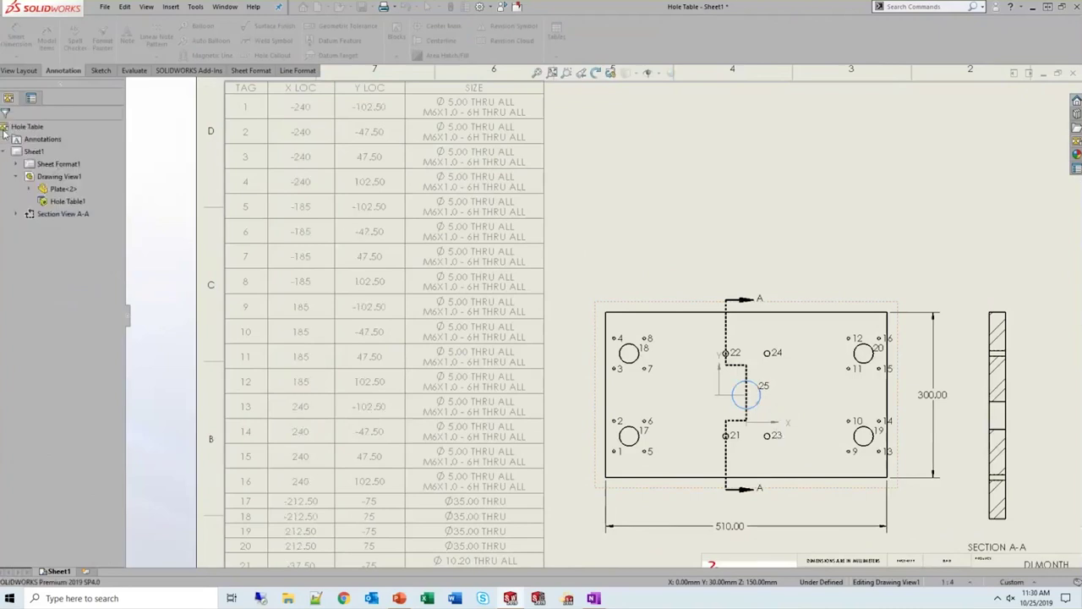
pyautogui.click(795, 432)
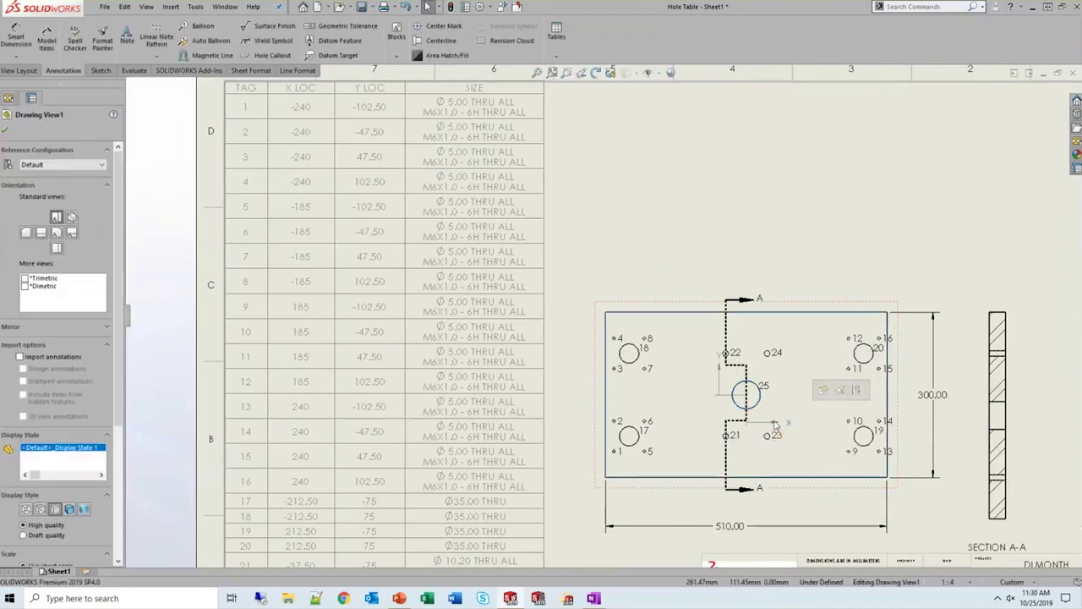
pyautogui.scroll(1, 776, 425)
pyautogui.scroll(1, 776, 426)
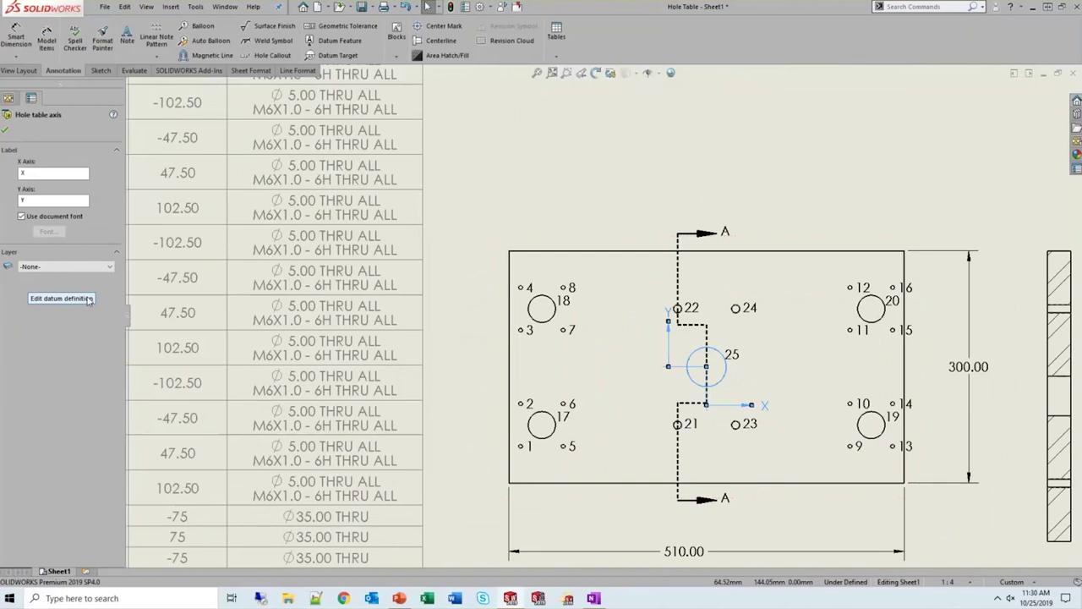
pyautogui.press('Escape')
pyautogui.press('f')
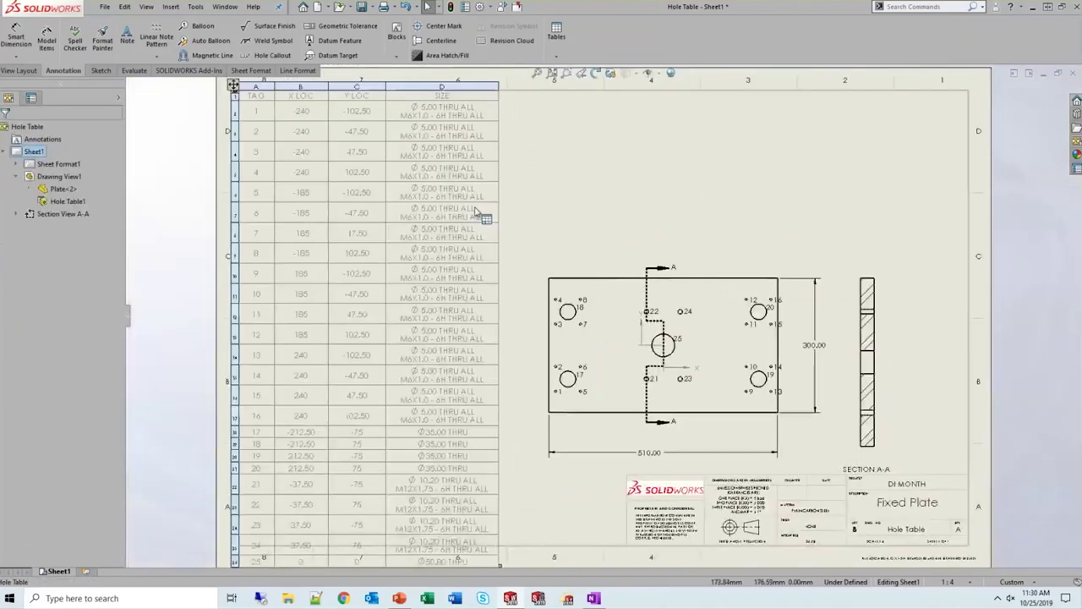
pyautogui.click(503, 236)
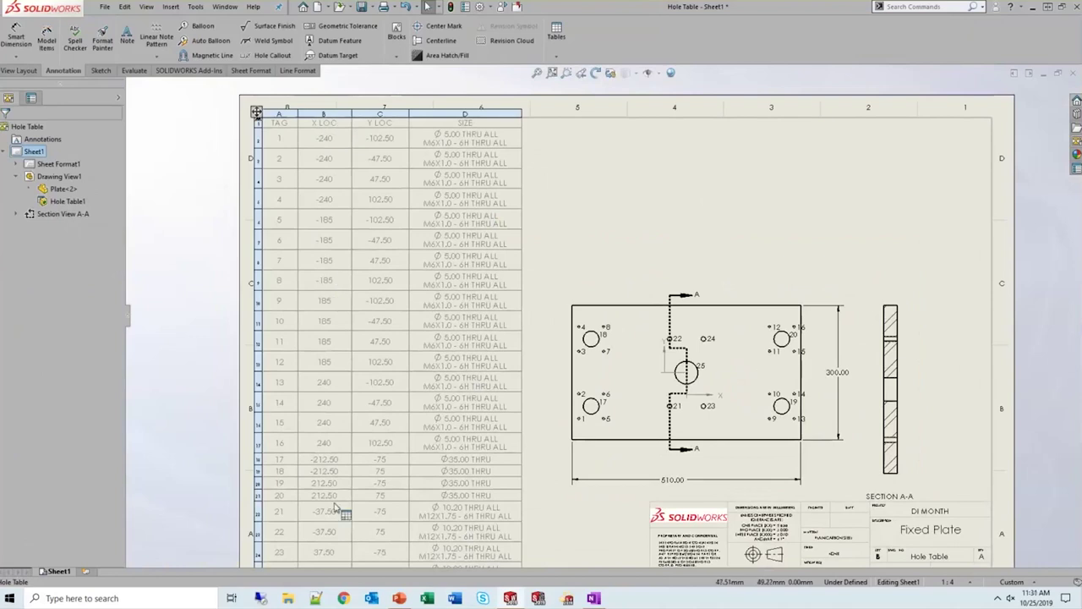
# Try the Reduced tool path and Radial tag orders on the hole table, and set the tag order back to XY
pyautogui.click(256, 112)
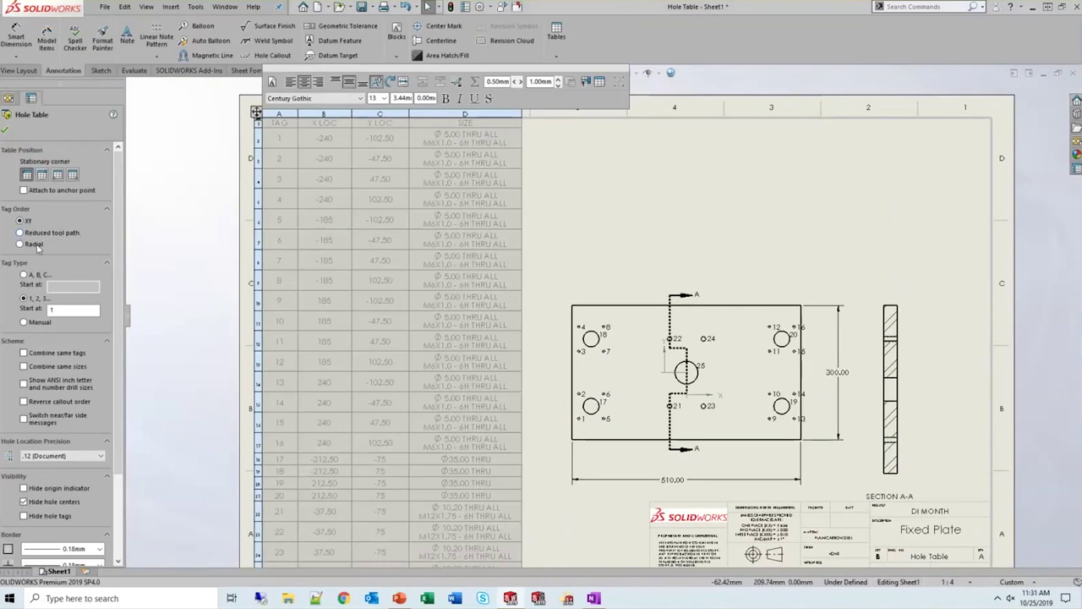
pyautogui.click(61, 234)
pyautogui.click(23, 245)
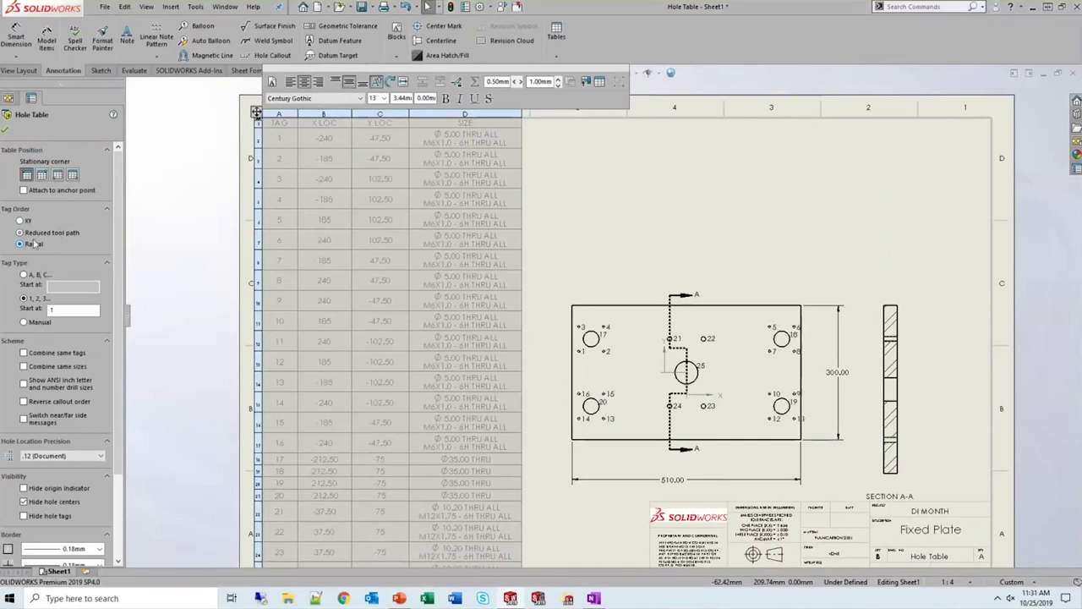
pyautogui.click(32, 245)
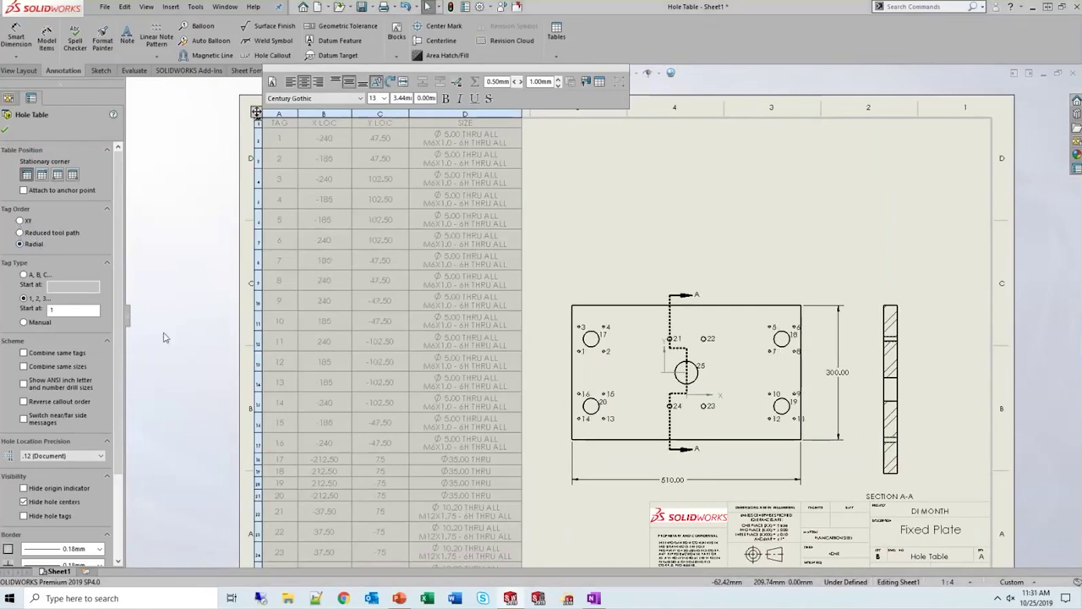
pyautogui.click(41, 237)
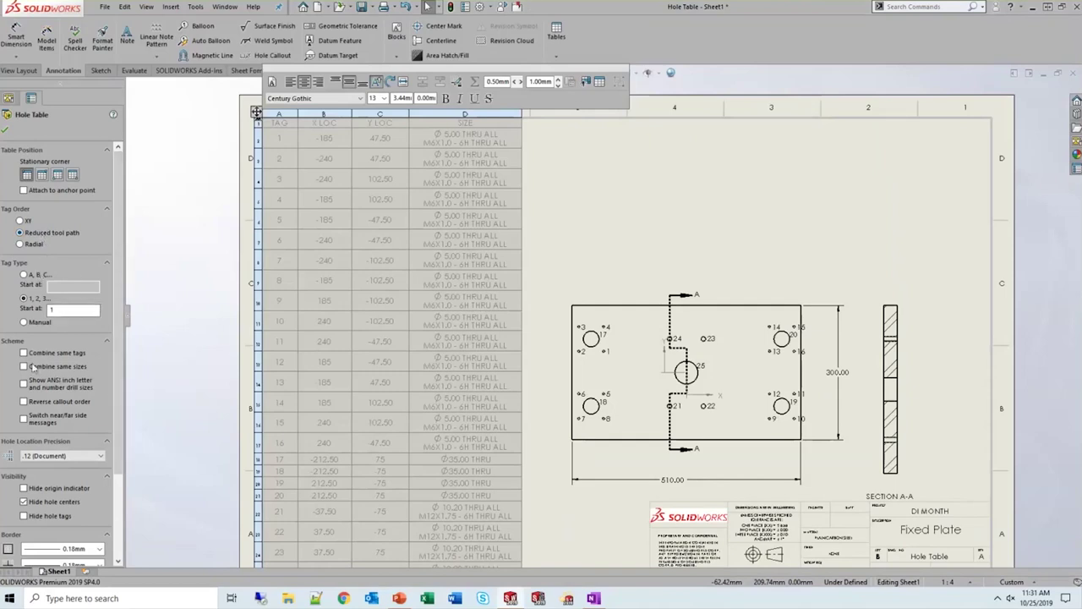
pyautogui.click(20, 221)
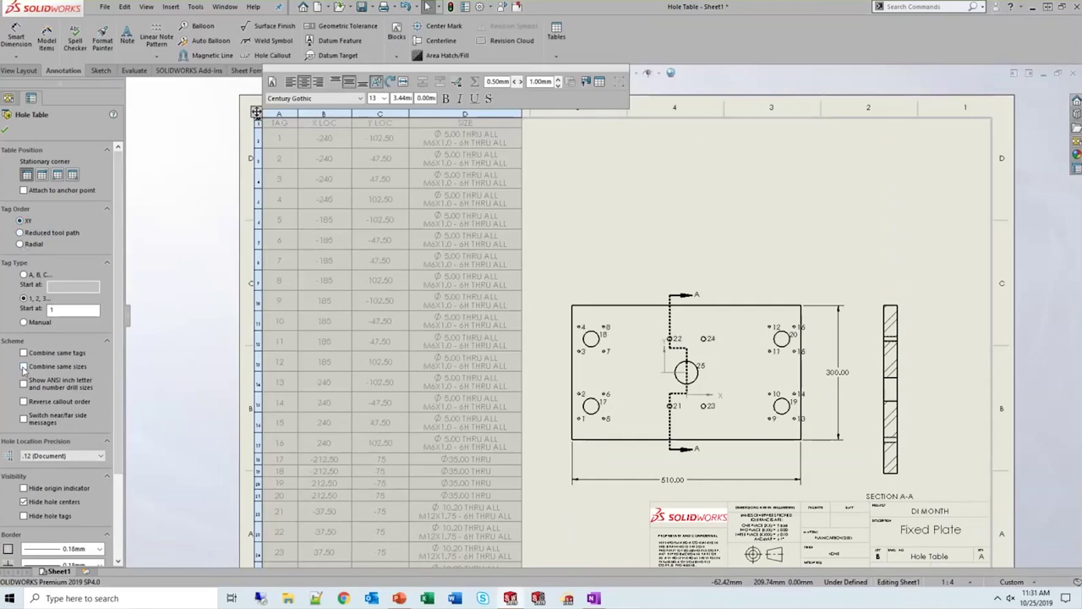
# Combine same sizes in the hole table so that identical holes share one size cell
pyautogui.click(23, 367)
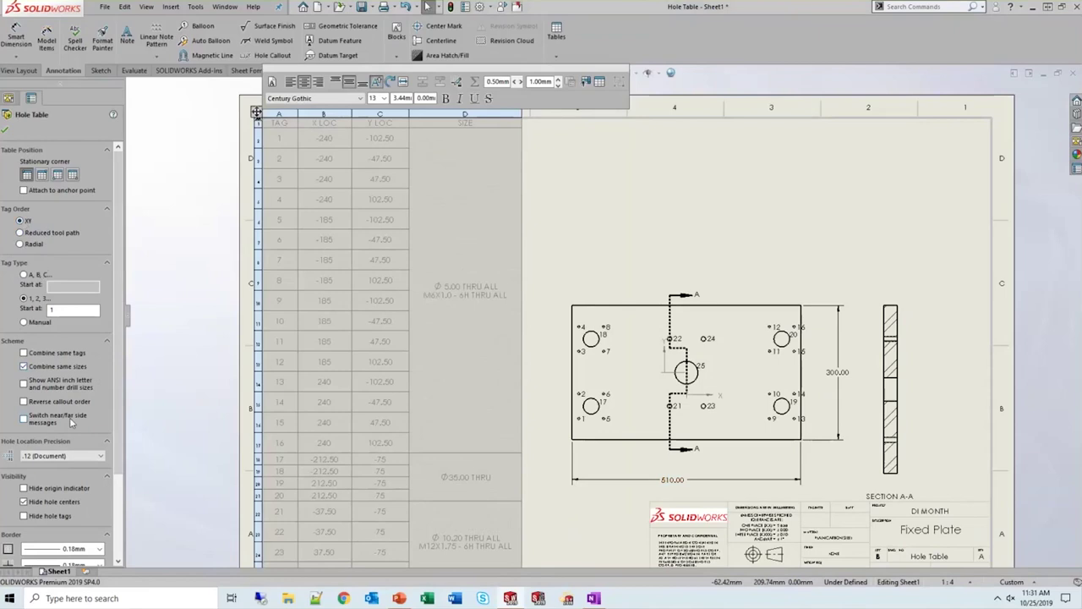
pyautogui.click(226, 297)
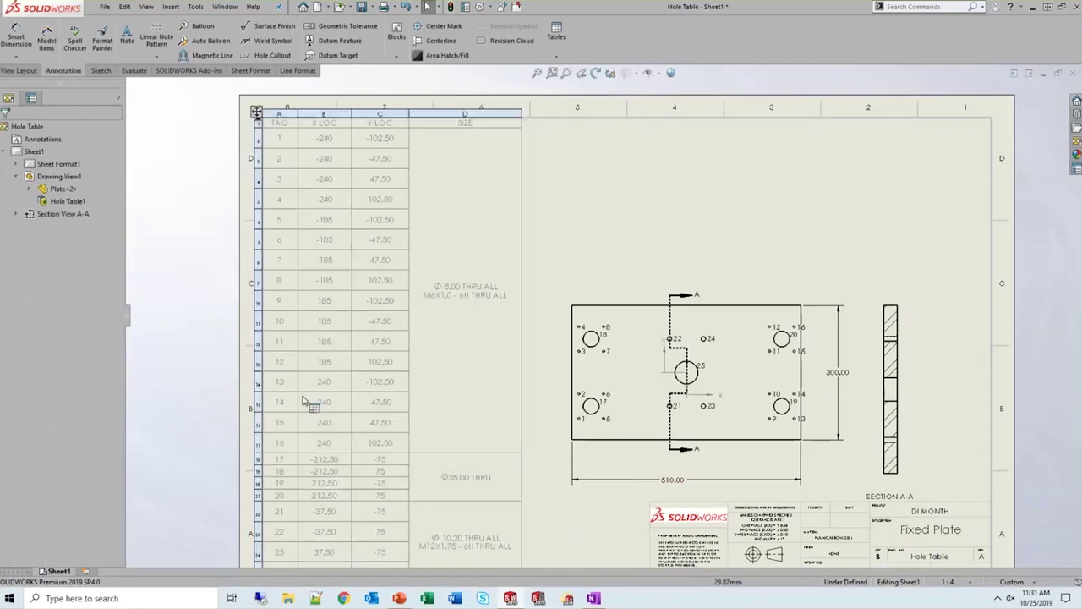
pyautogui.rightClick(288, 366)
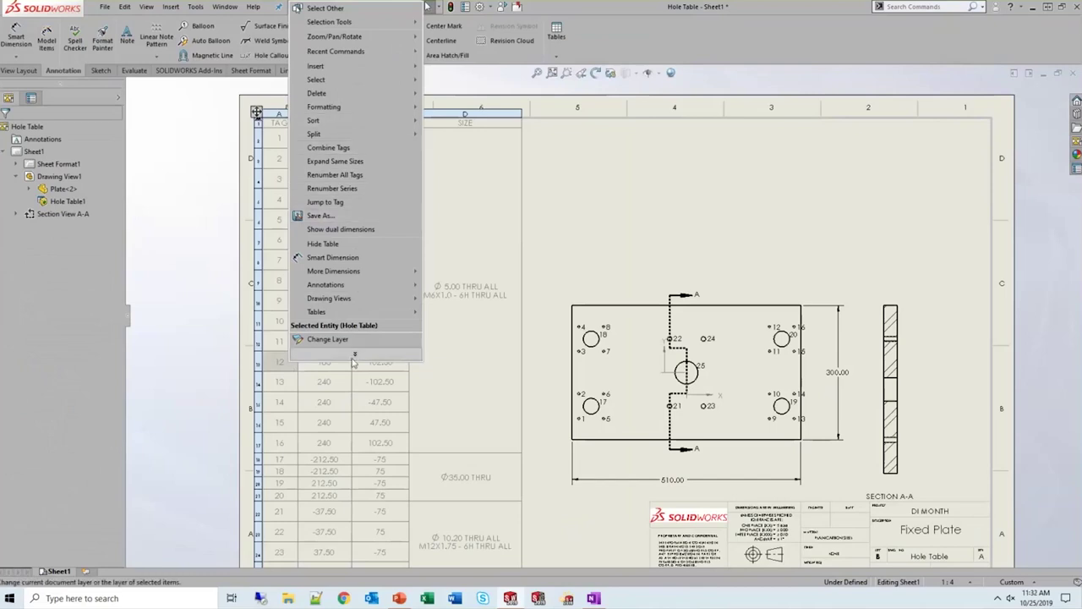
pyautogui.click(466, 261)
pyautogui.rightClick(465, 216)
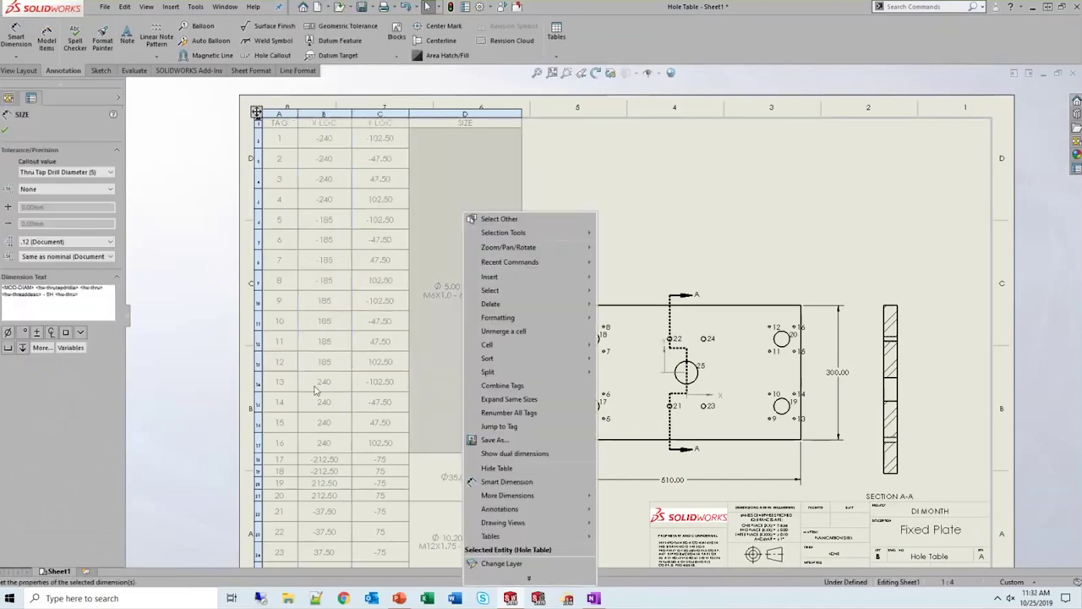
pyautogui.click(290, 345)
pyautogui.rightClick(288, 342)
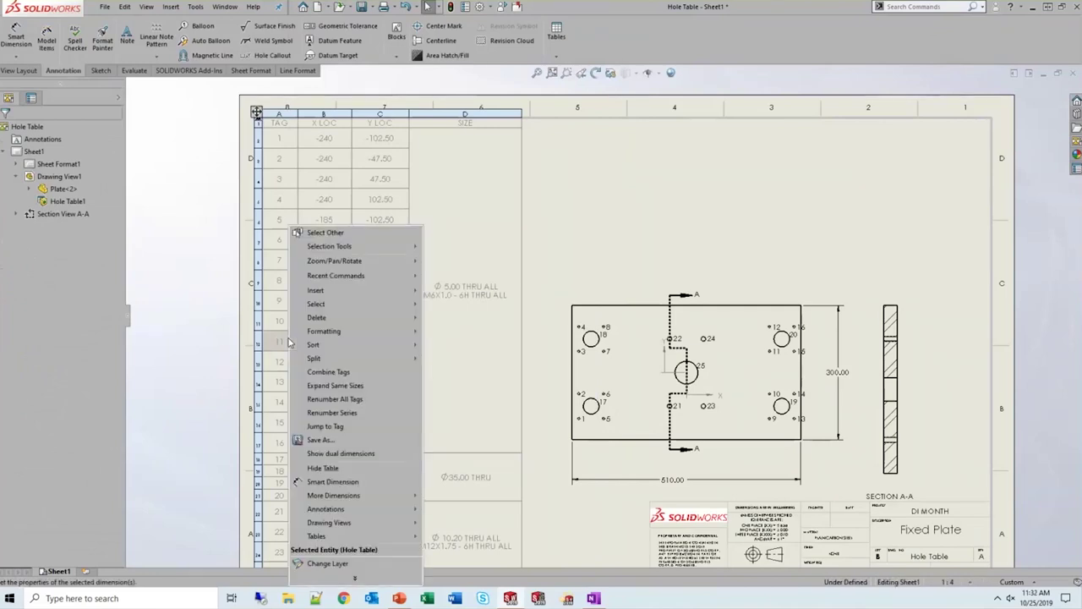
pyautogui.press('Escape')
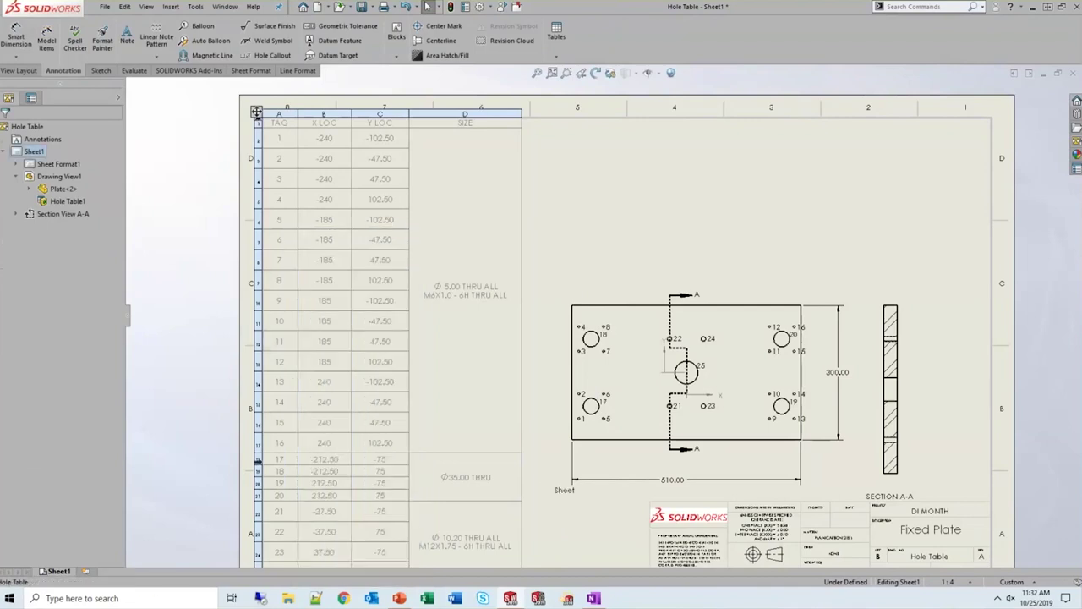
# Split the hole table horizontally above the row for tag 17
pyautogui.scroll(2, 258, 461)
pyautogui.scroll(-3, 271, 316)
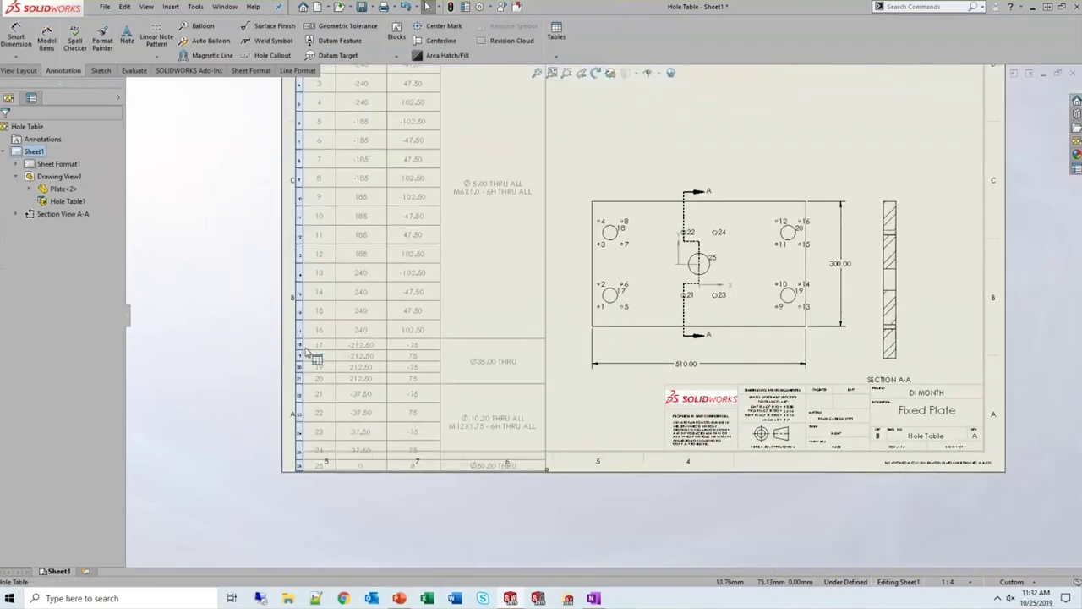
pyautogui.rightClick(298, 349)
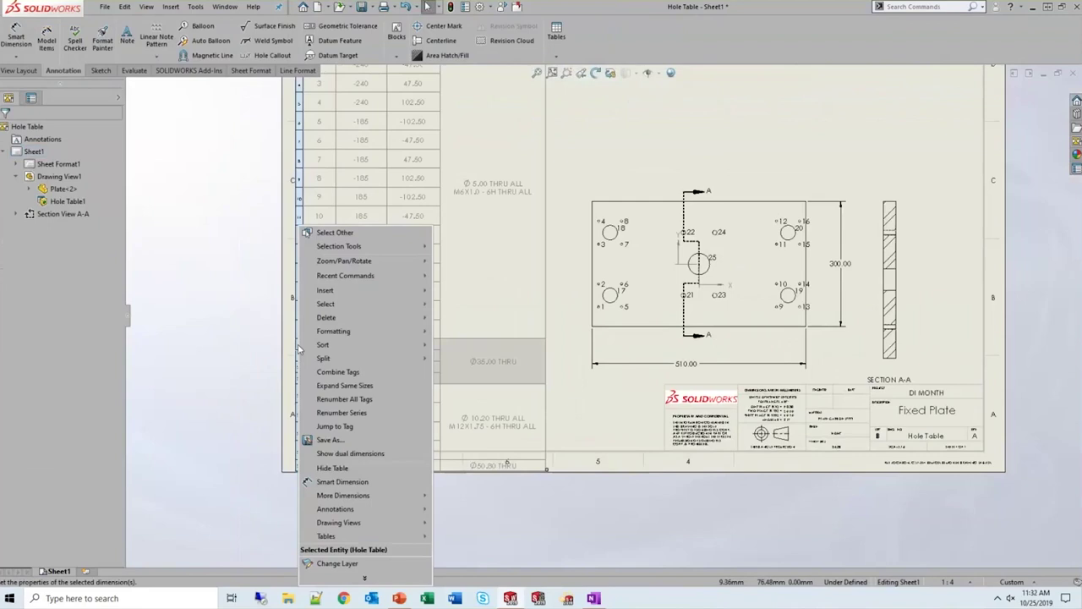
pyautogui.moveTo(364, 358)
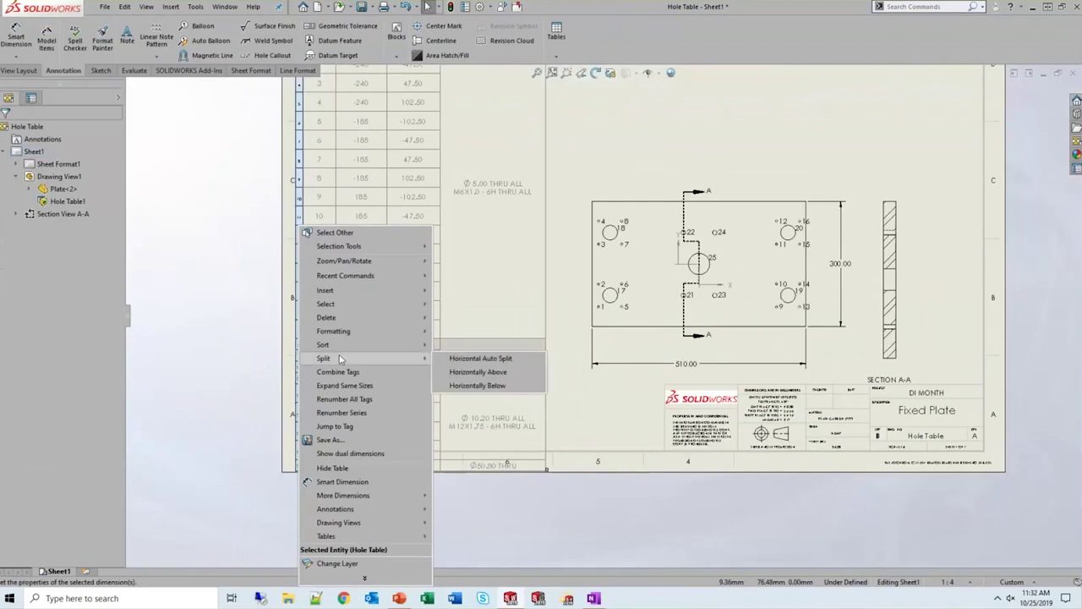
pyautogui.click(511, 373)
pyautogui.press('f')
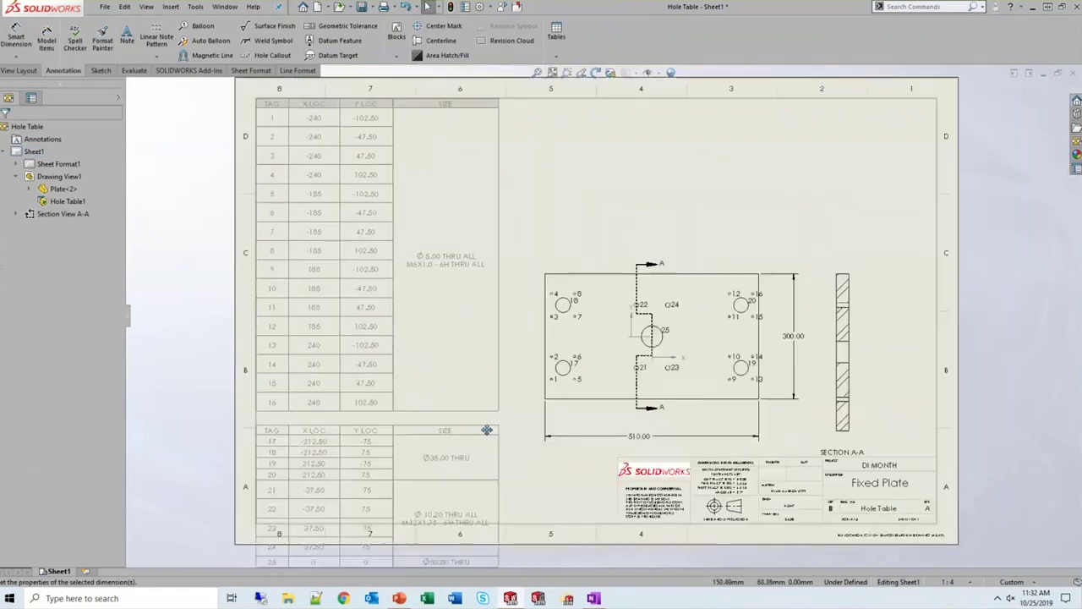
# Move the split-off table section starting at tag 17 beside the first section, flush with its upper-right corner
pyautogui.moveTo(248, 415); pyautogui.dragTo(515, 115)
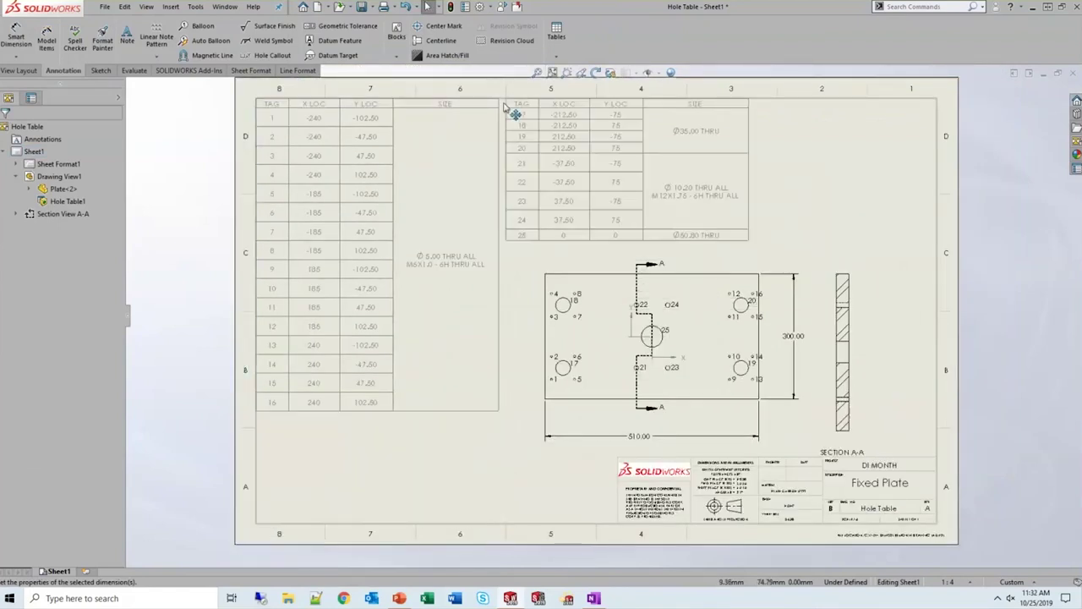
pyautogui.click(499, 103)
pyautogui.click(478, 278)
pyautogui.scroll(-4, 507, 373)
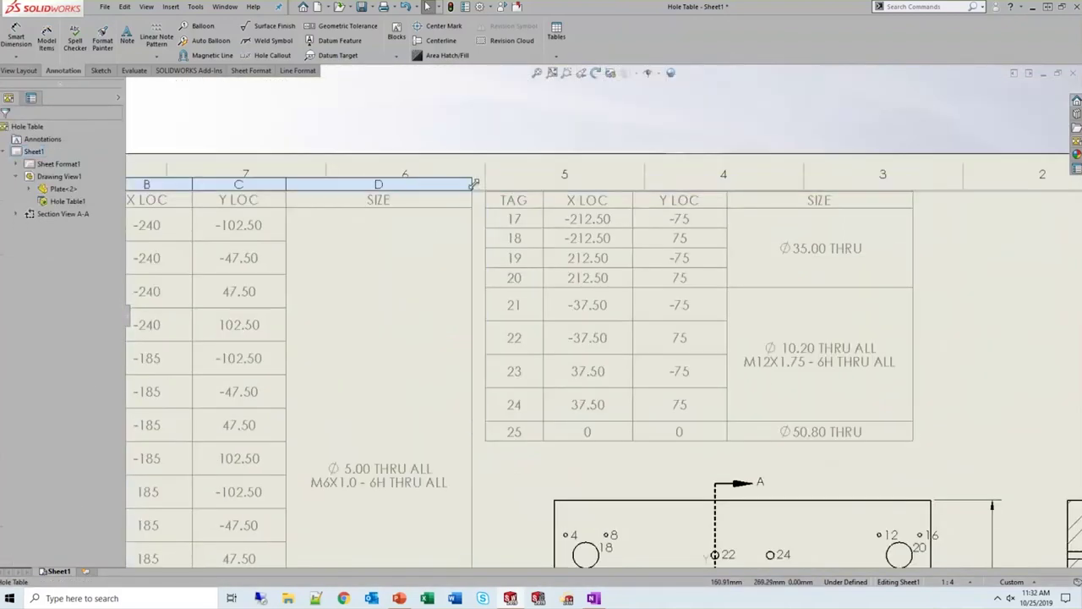
pyautogui.click(478, 185)
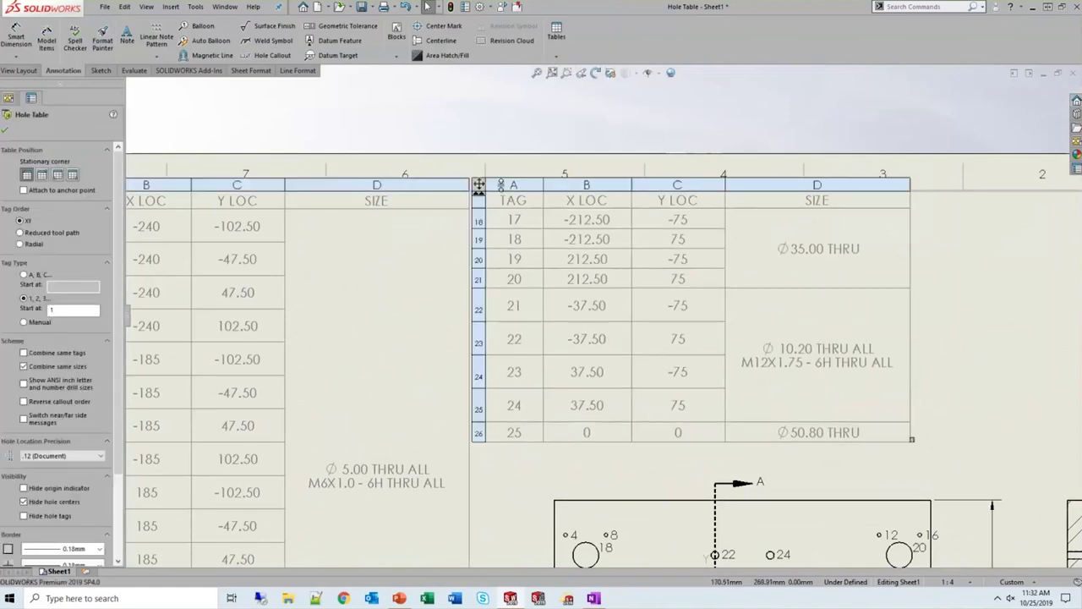
pyautogui.moveTo(478, 184); pyautogui.dragTo(462, 185)
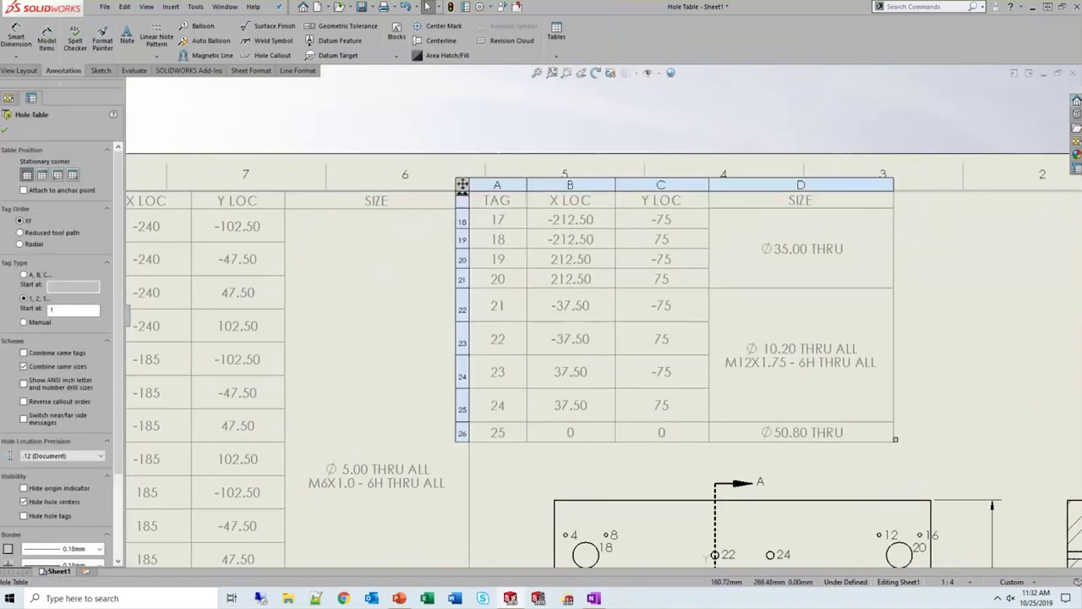
pyautogui.click(518, 491)
pyautogui.scroll(5, 538, 393)
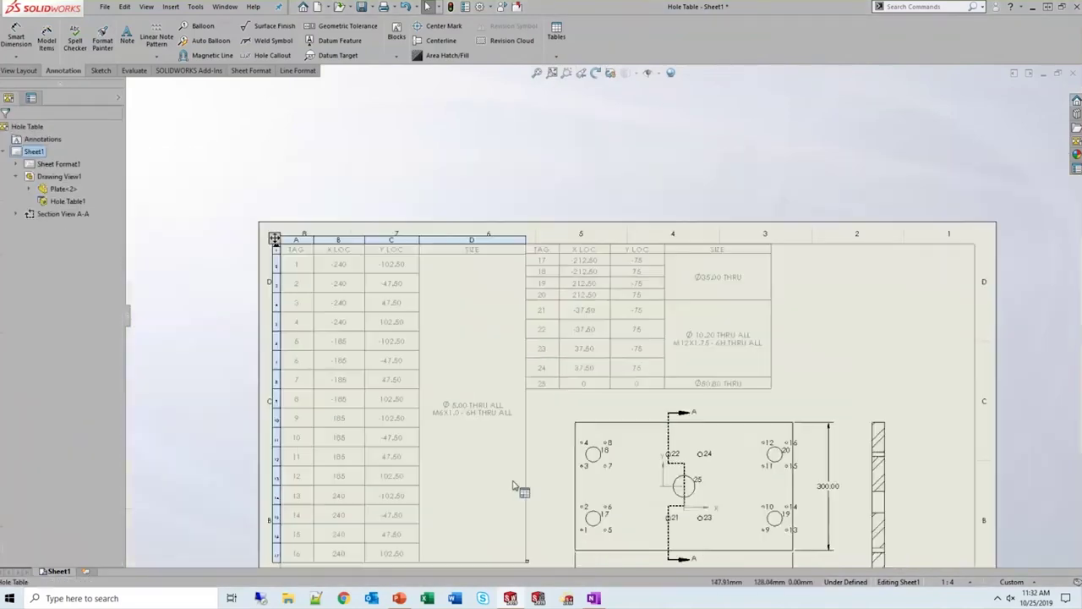
pyautogui.press('Escape')
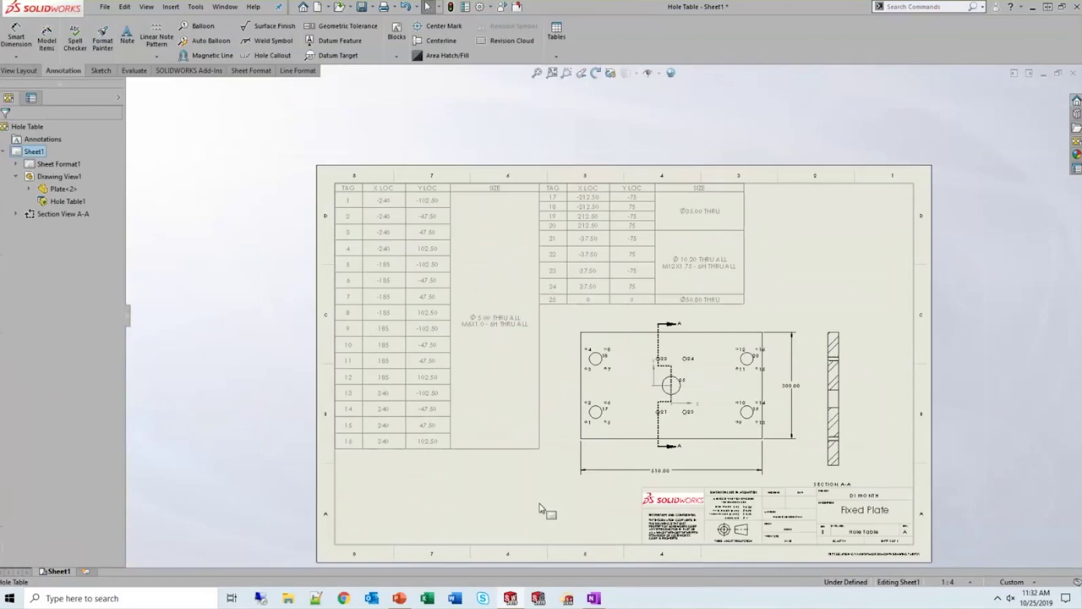
# Merge the split hole table sections back into one table with Merge with Next
pyautogui.click(542, 184)
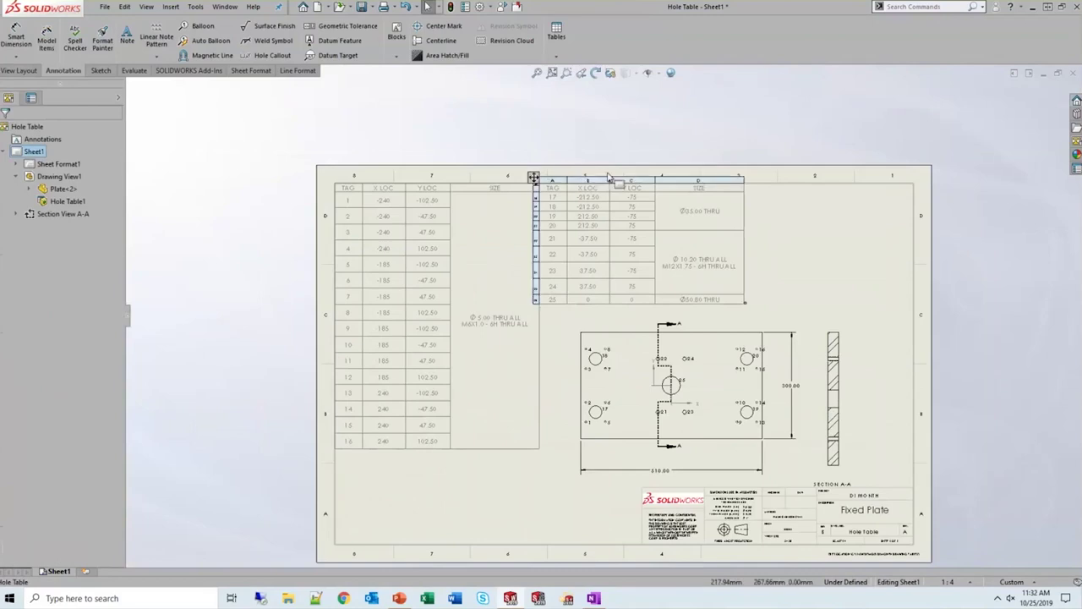
pyautogui.rightClick(555, 188)
pyautogui.moveTo(626, 335)
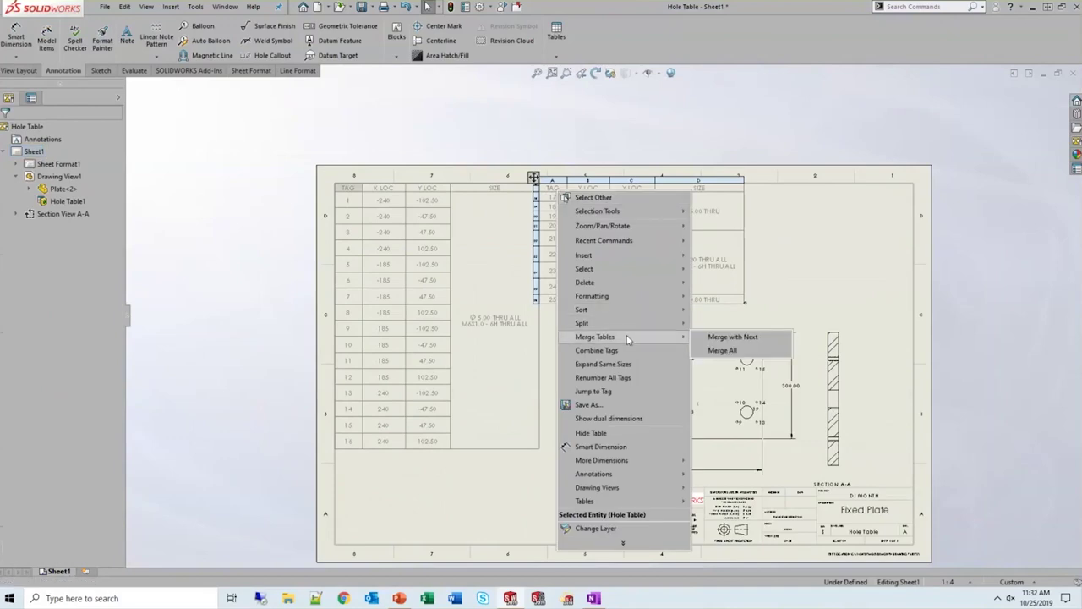
pyautogui.click(732, 337)
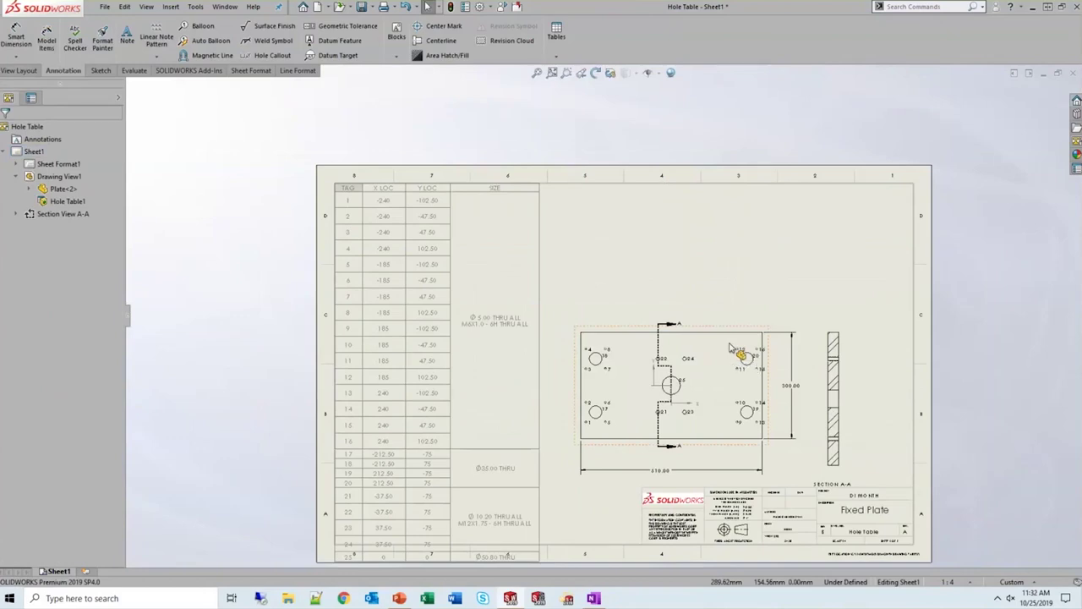
# Close the Hole Table drawing
pyautogui.click(665, 230)
pyautogui.hotkey('ctrl', 'w')
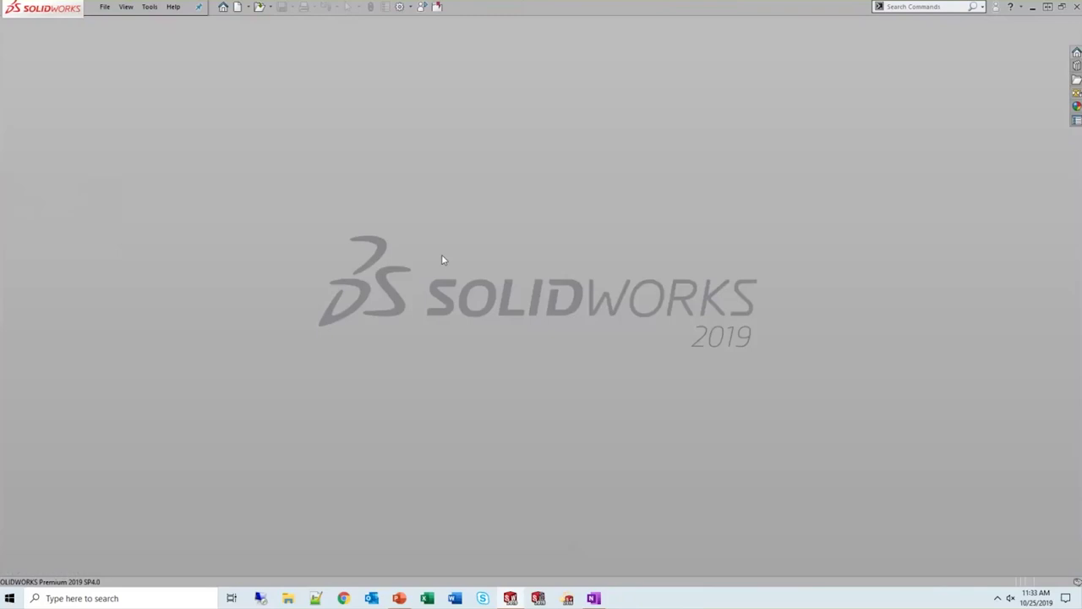
pyautogui.hotkey('alt', 'Tab')
pyautogui.press('Right')
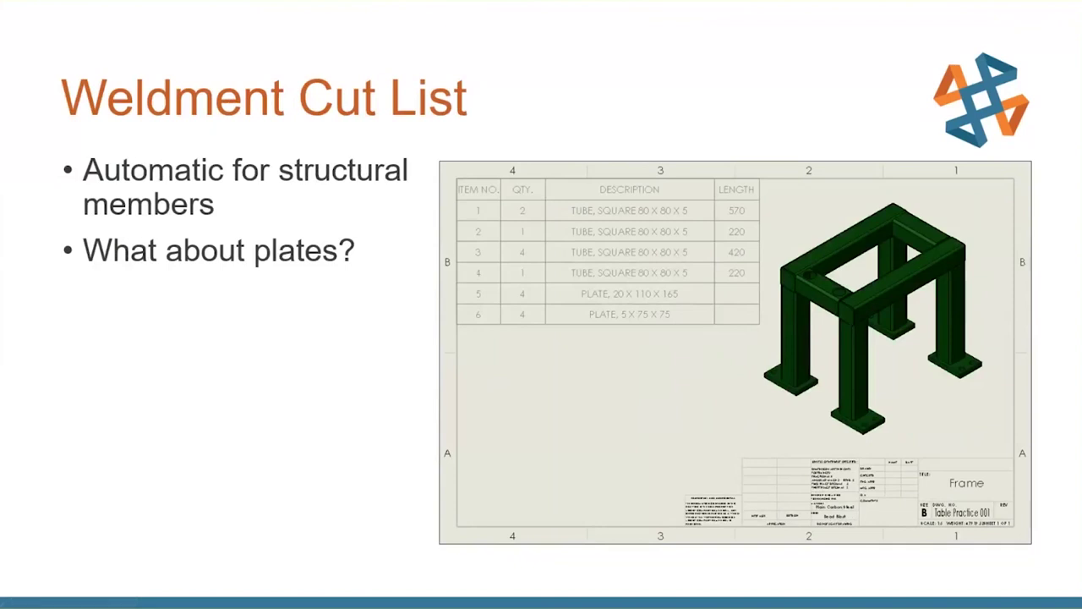
pyautogui.hotkey('alt', 'Tab')
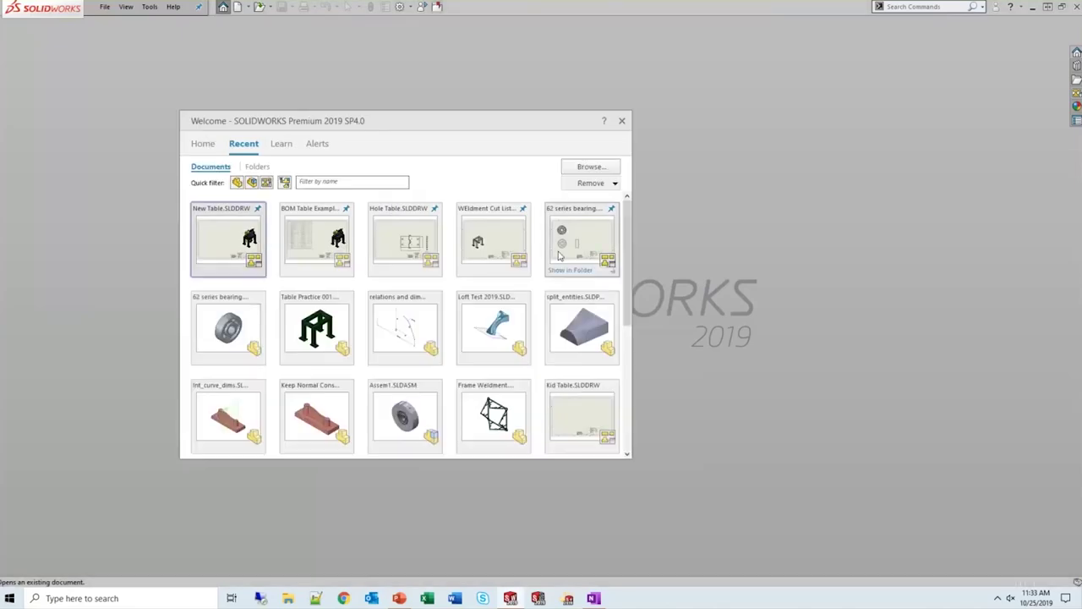
# Open the recent WEldment Cut List drawing and set its sheet scale to 1:5
pyautogui.click(503, 236)
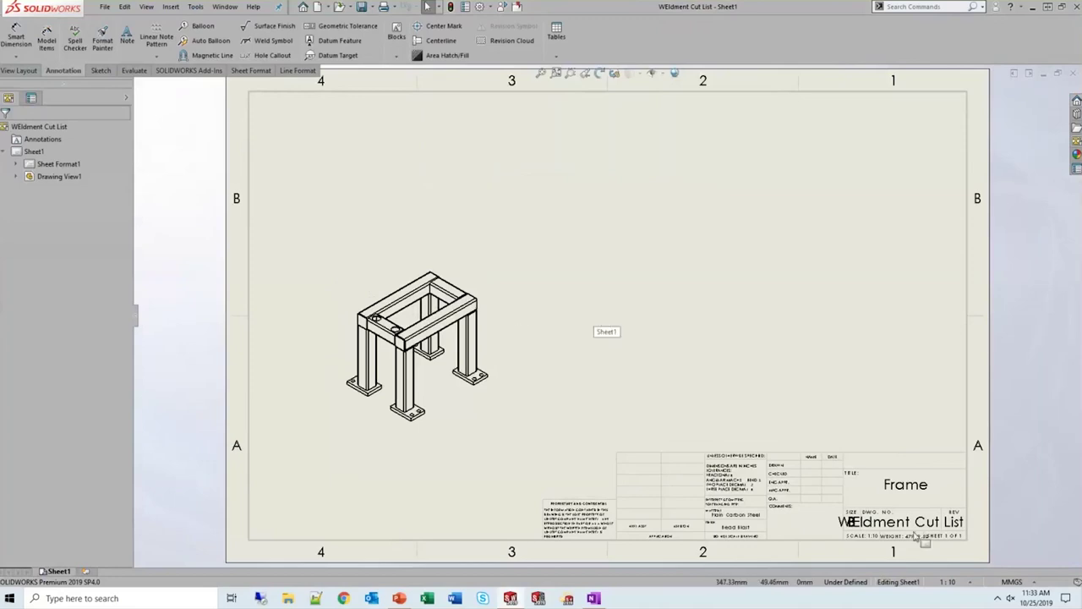
pyautogui.click(962, 584)
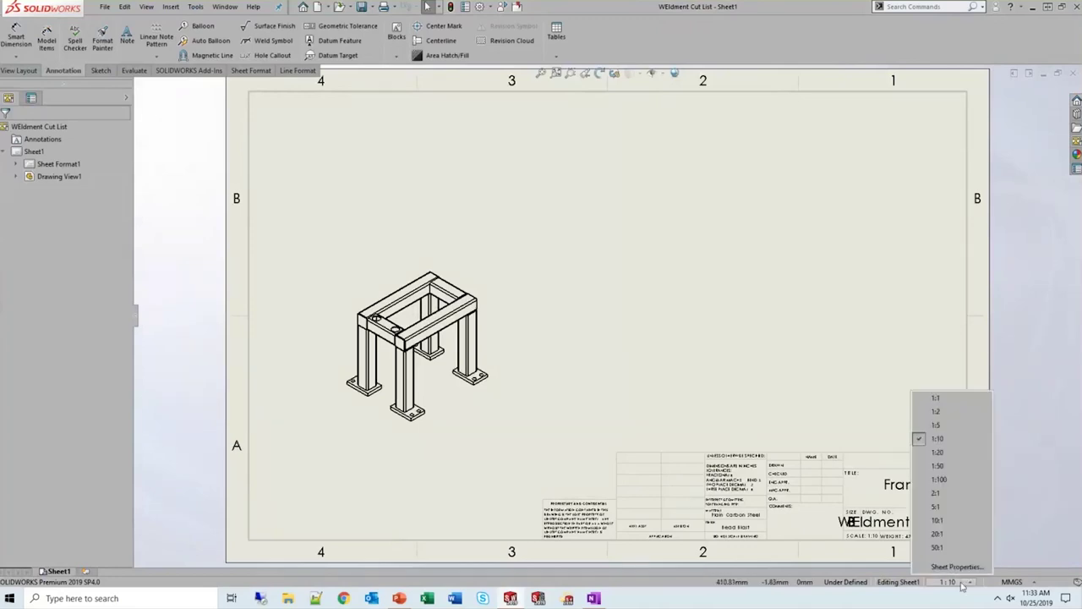
pyautogui.click(955, 423)
# Set the frame view's display style to Shaded With Edges
pyautogui.click(532, 222)
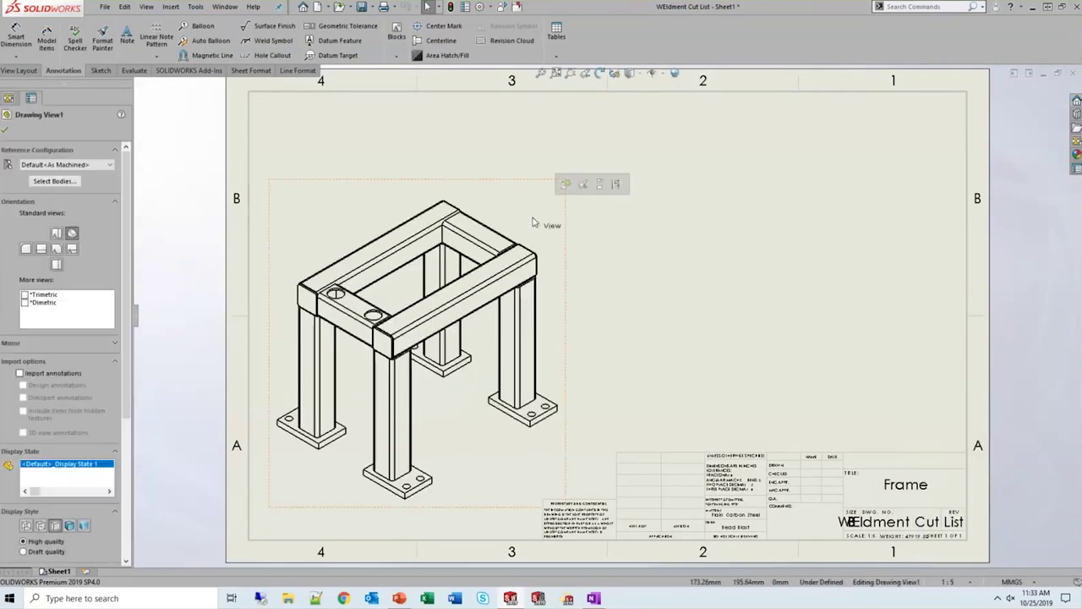
pyautogui.click(70, 526)
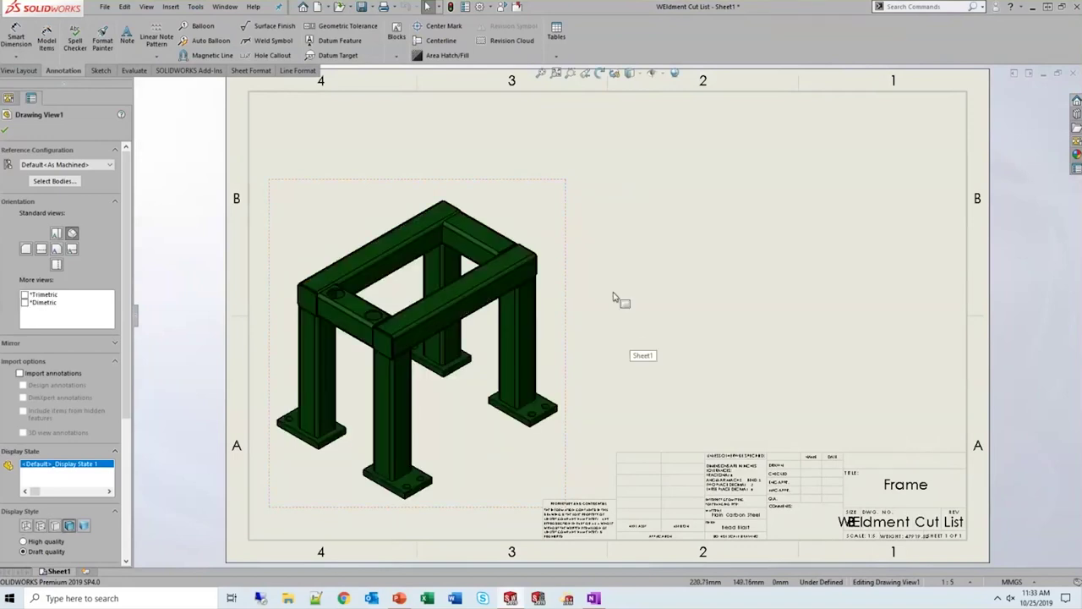
# Insert a weldment cut list for the frame view with the cut list template and place it right of the view, near the sheet's upper edge
pyautogui.click(563, 35)
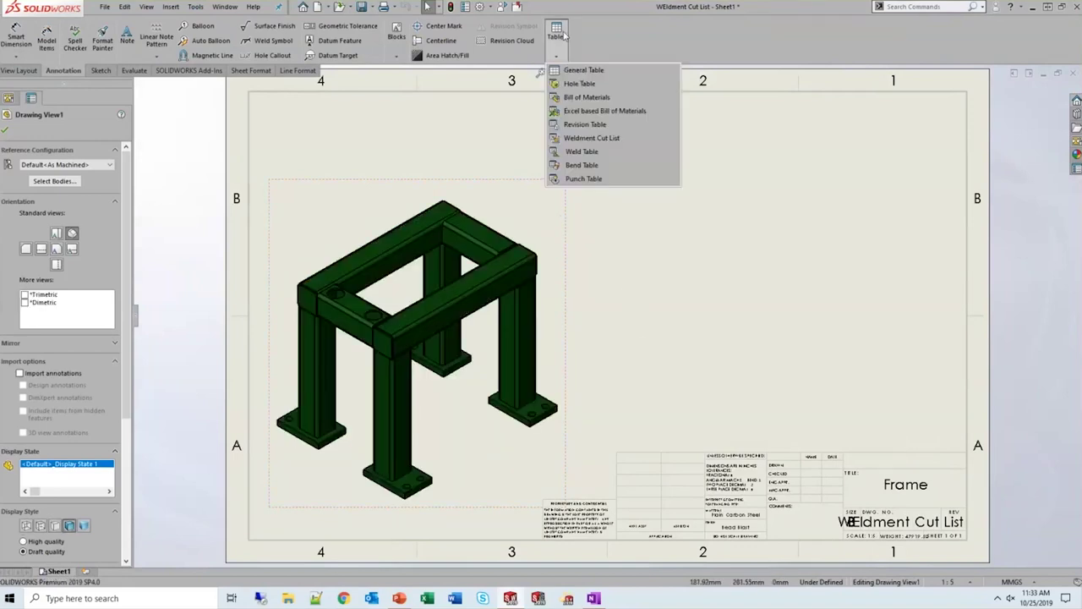
pyautogui.click(629, 141)
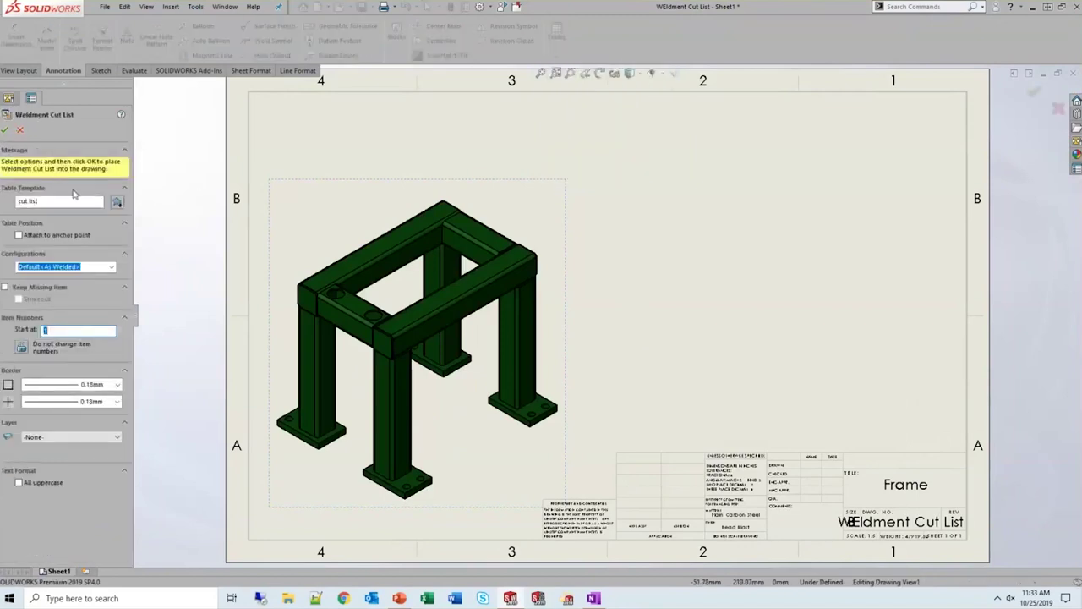
pyautogui.click(5, 130)
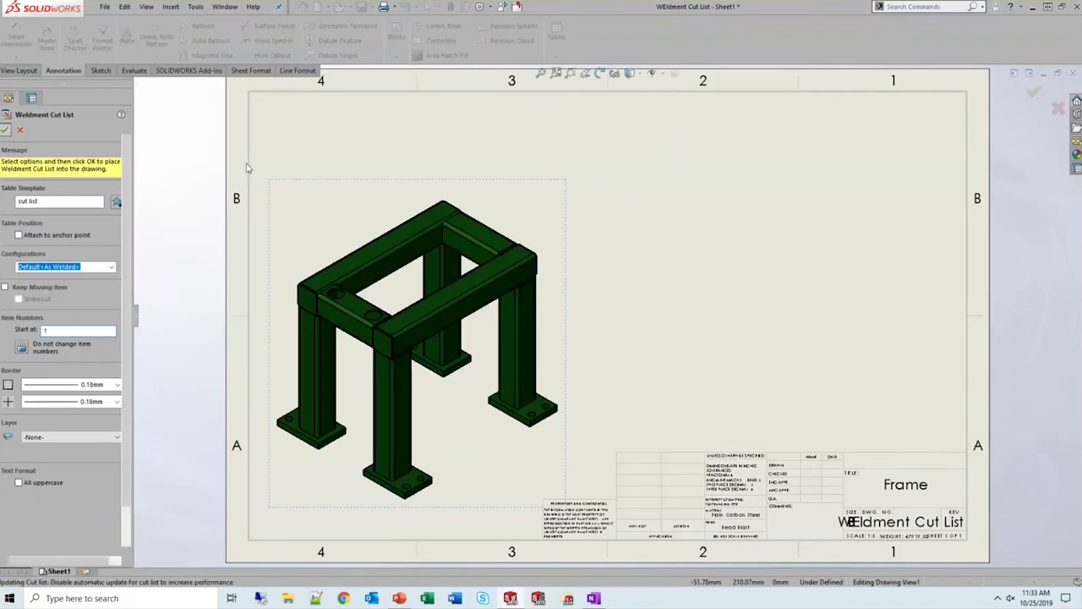
pyautogui.click(589, 126)
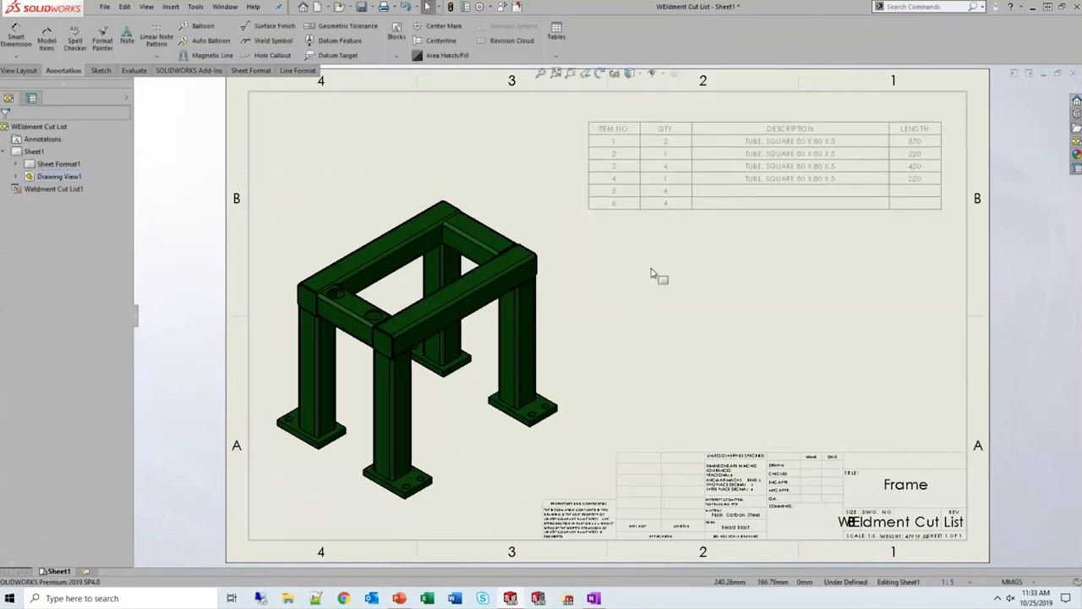
pyautogui.moveTo(798, 208)
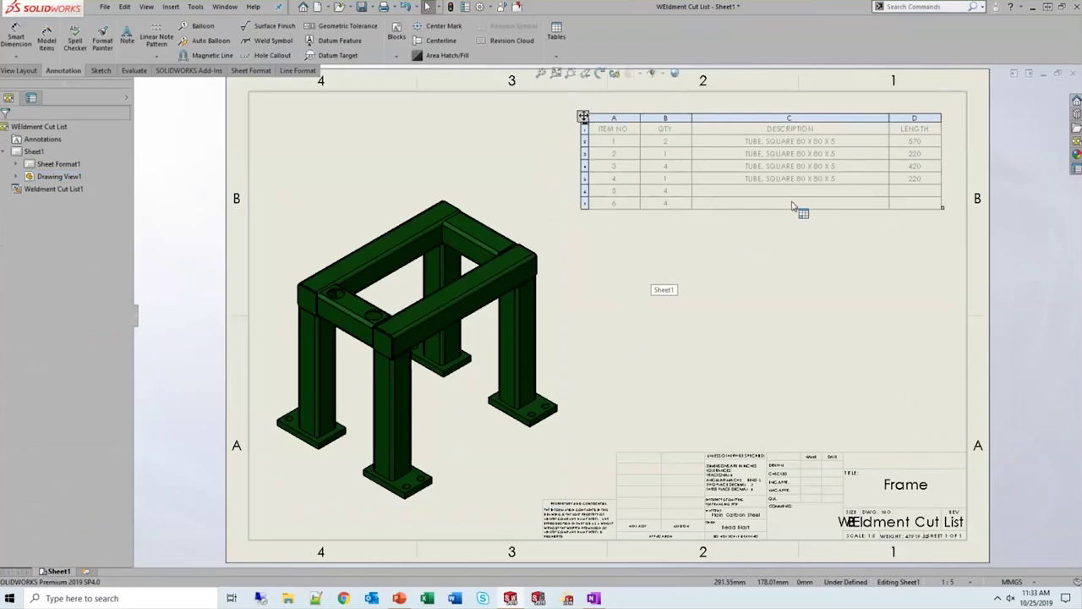
pyautogui.click(583, 141)
pyautogui.click(584, 167)
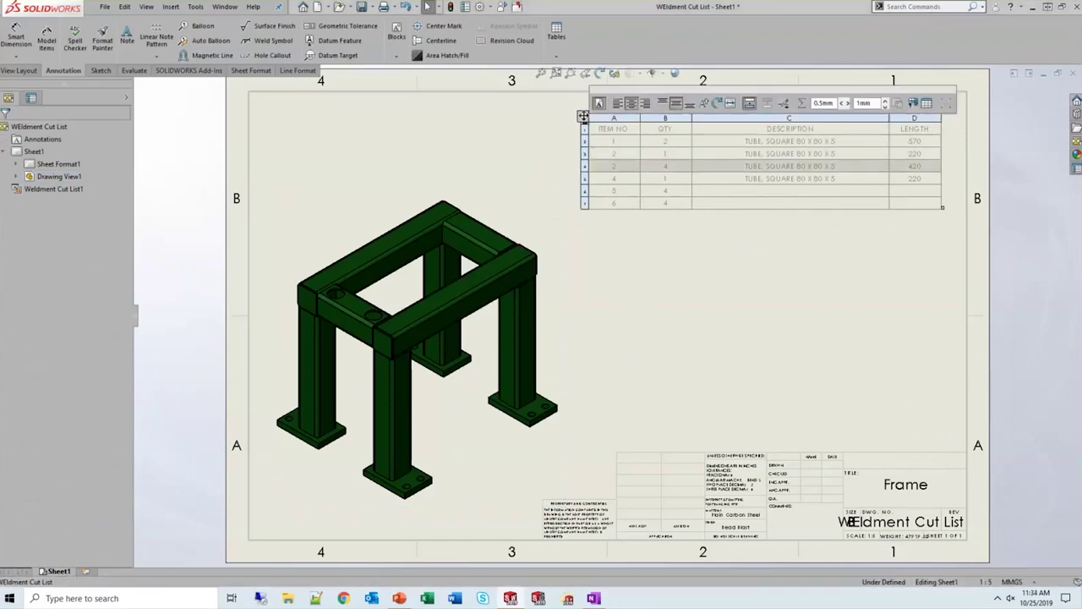
pyautogui.click(837, 279)
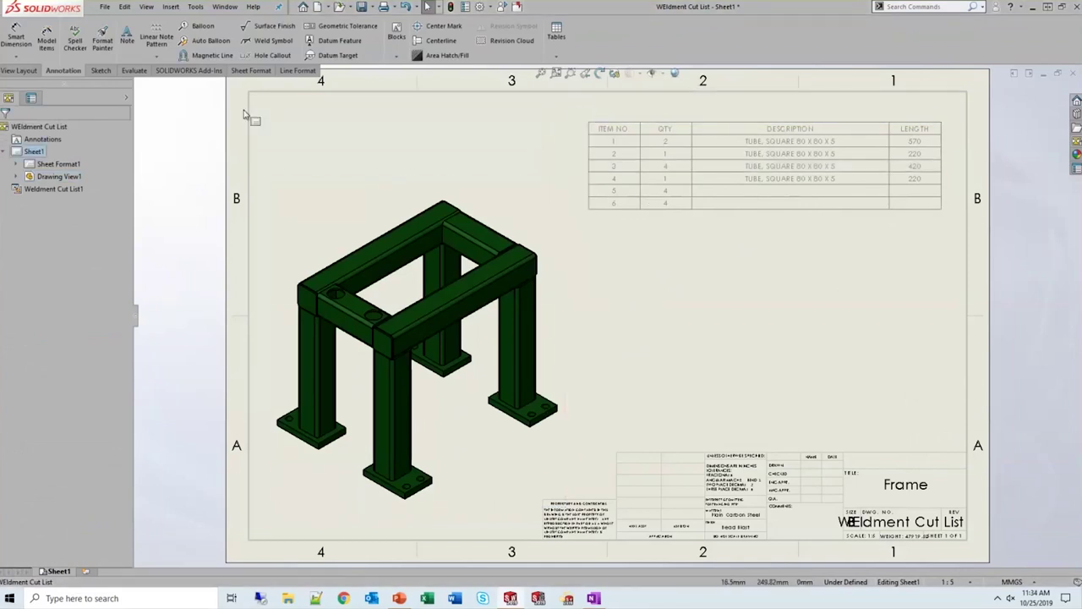
# Add circular item-number balloons to the right base plate, the left end cap and the rear long top tube of the frame view
pyautogui.click(203, 26)
pyautogui.click(556, 405)
pyautogui.click(638, 339)
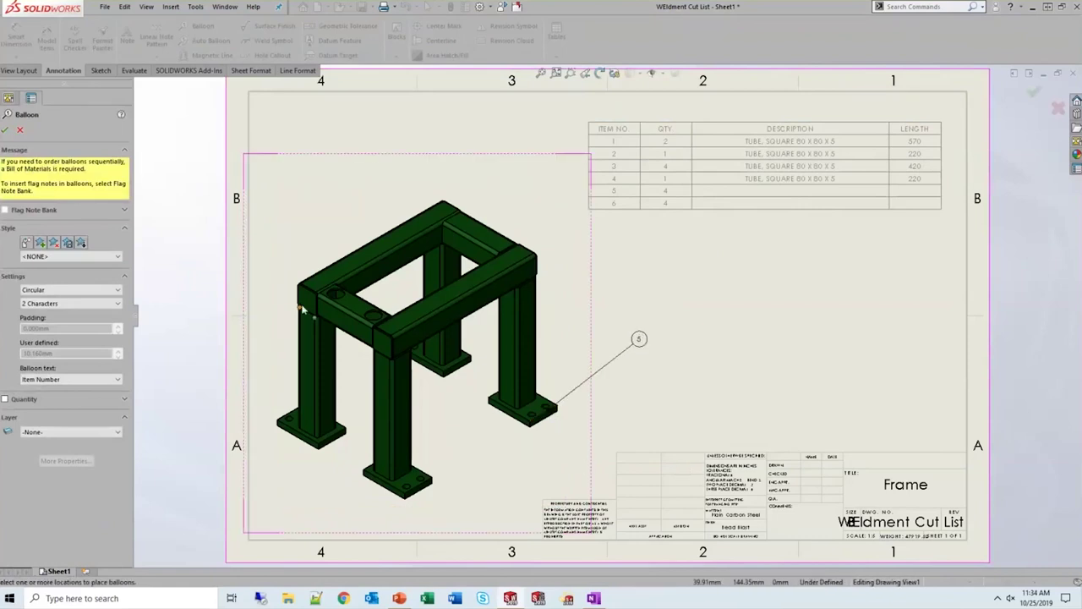
pyautogui.click(305, 280)
pyautogui.click(292, 197)
pyautogui.click(448, 204)
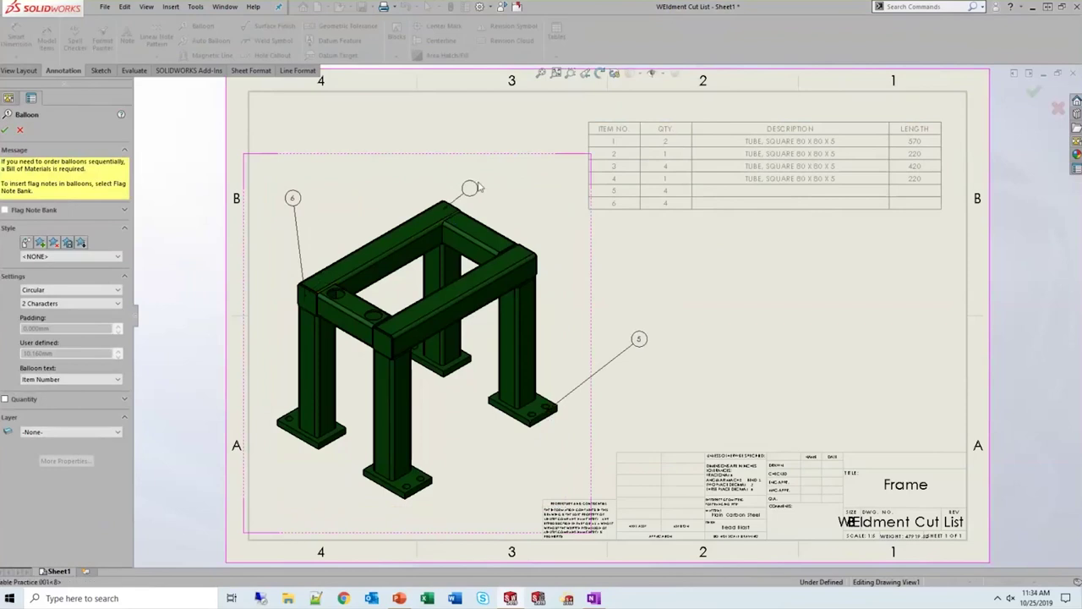
pyautogui.click(506, 174)
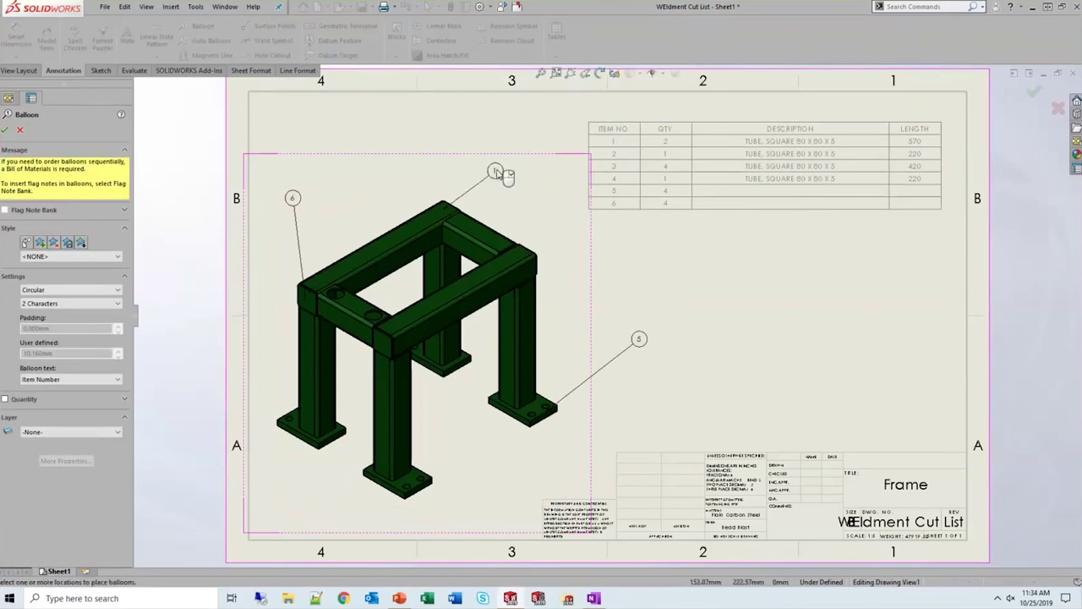
pyautogui.press('Escape')
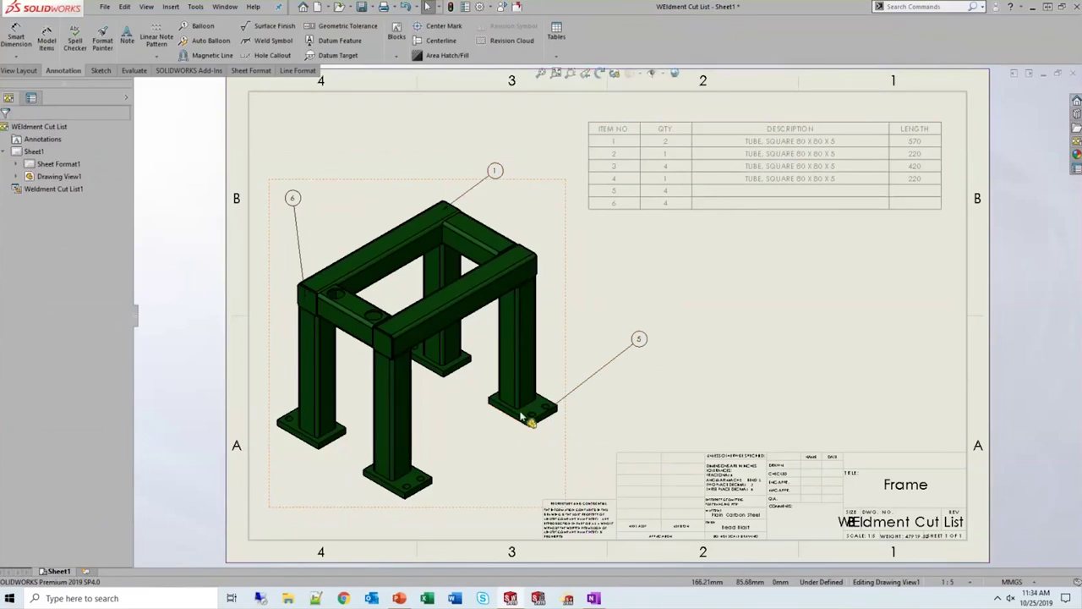
# Open the frame's part model from the drawing view
pyautogui.click(552, 234)
pyautogui.rightClick(543, 221)
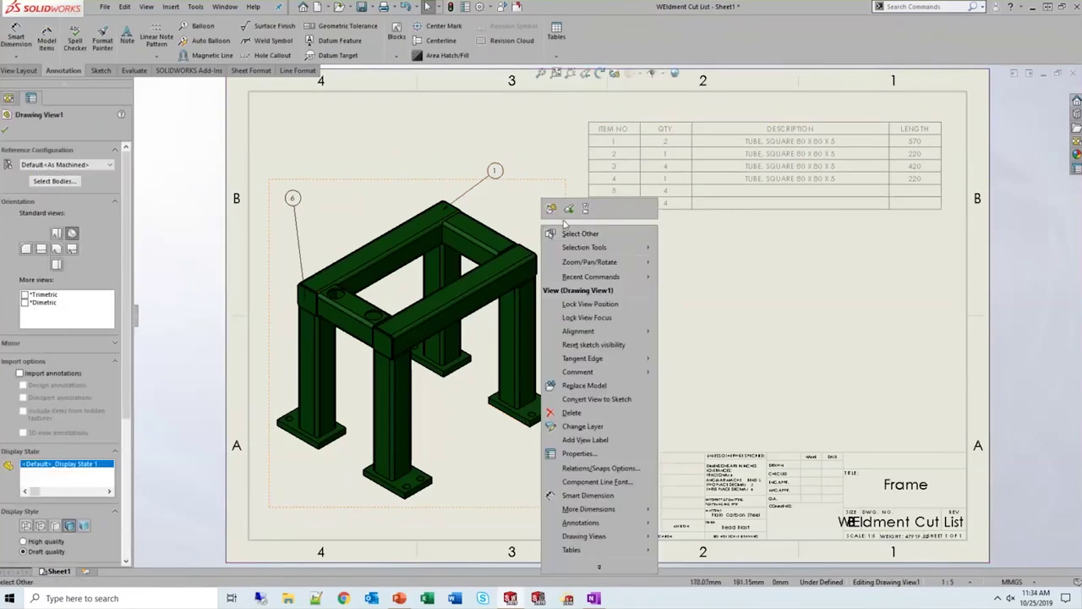
pyautogui.click(550, 211)
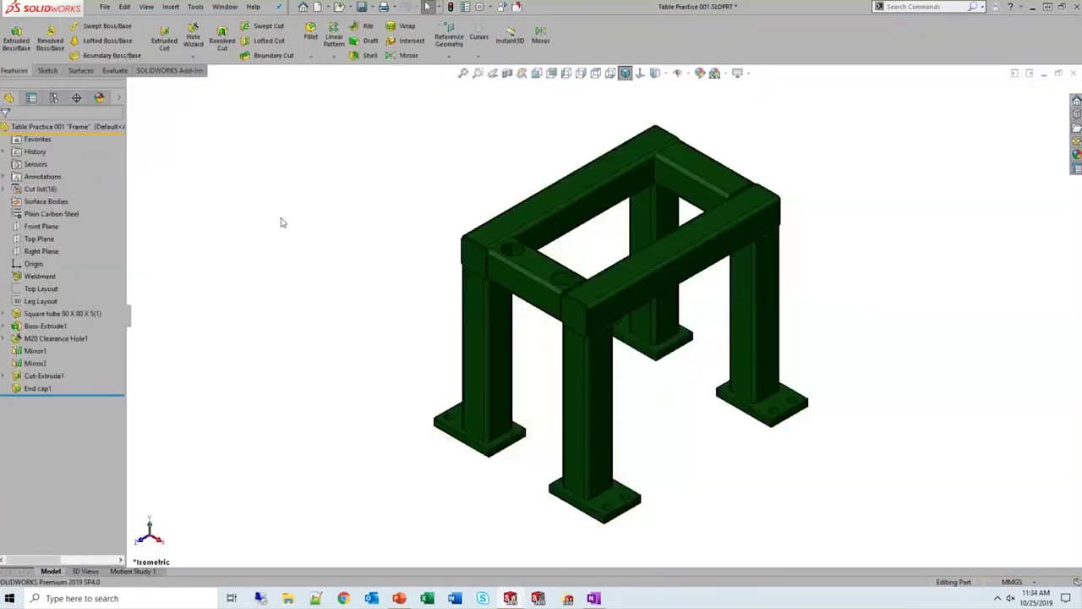
# Expand the cut list and examine the cut-list properties of Cut-List-Item1, Cut-List-Item2, Cut-List-Item4 and Cut-List-Item6, leaving them unchanged
pyautogui.click(5, 189)
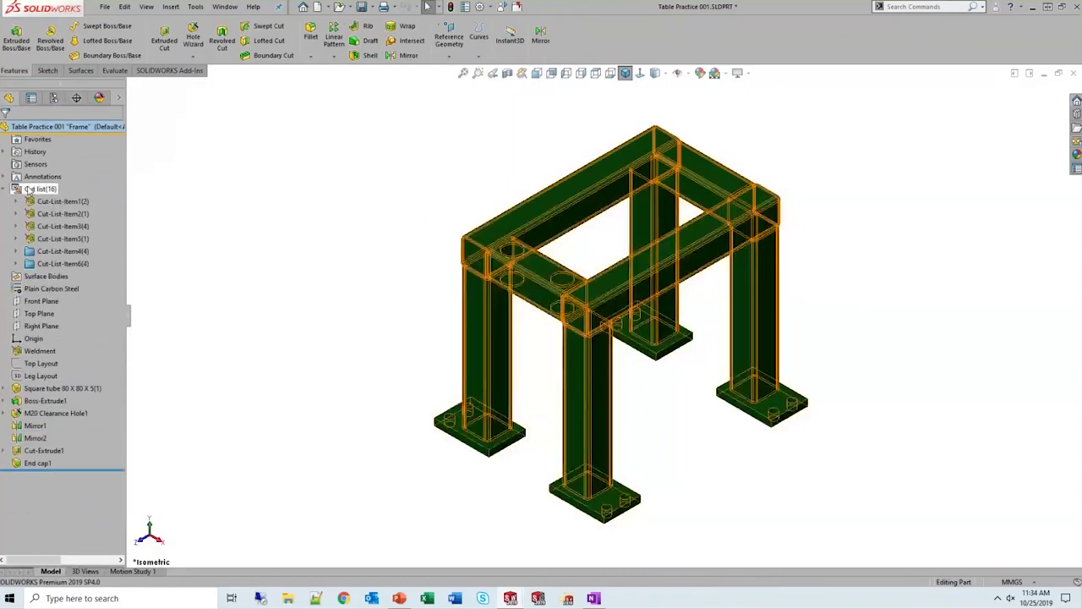
pyautogui.rightClick(49, 203)
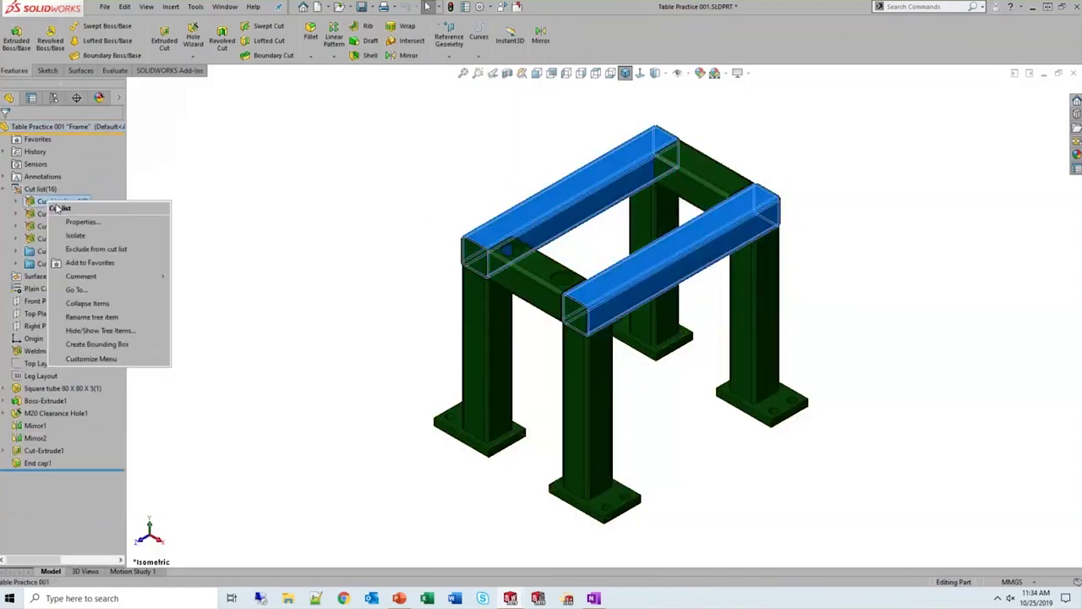
pyautogui.click(121, 220)
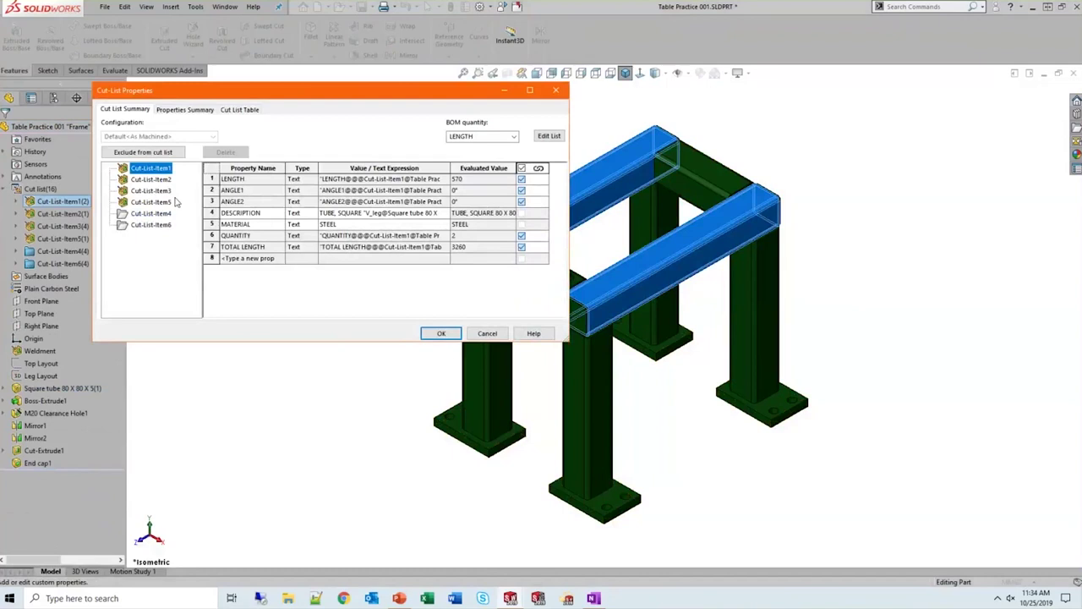
pyautogui.click(151, 179)
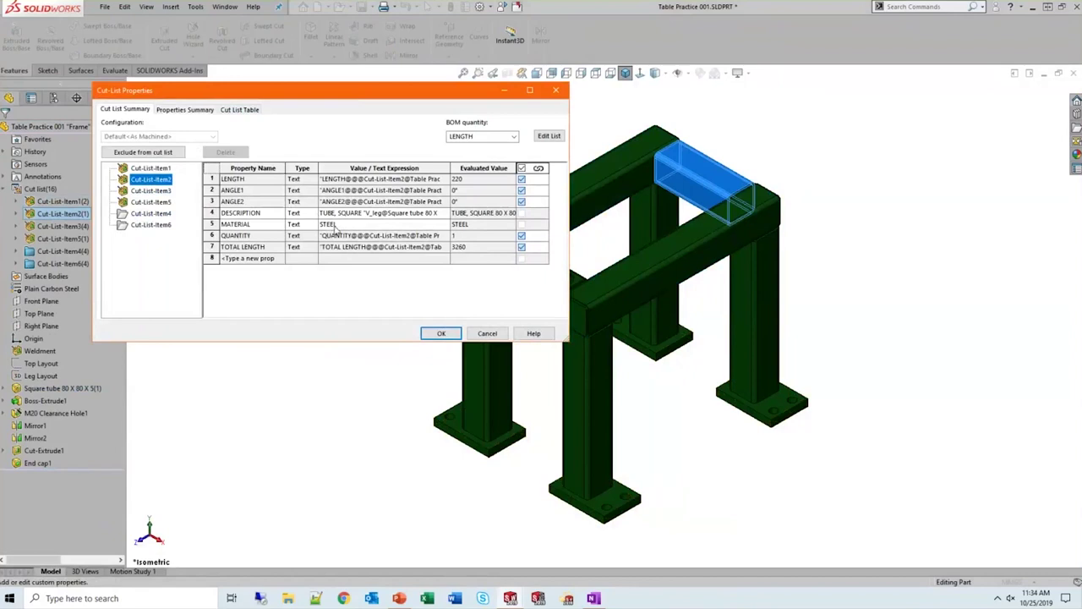
pyautogui.click(151, 214)
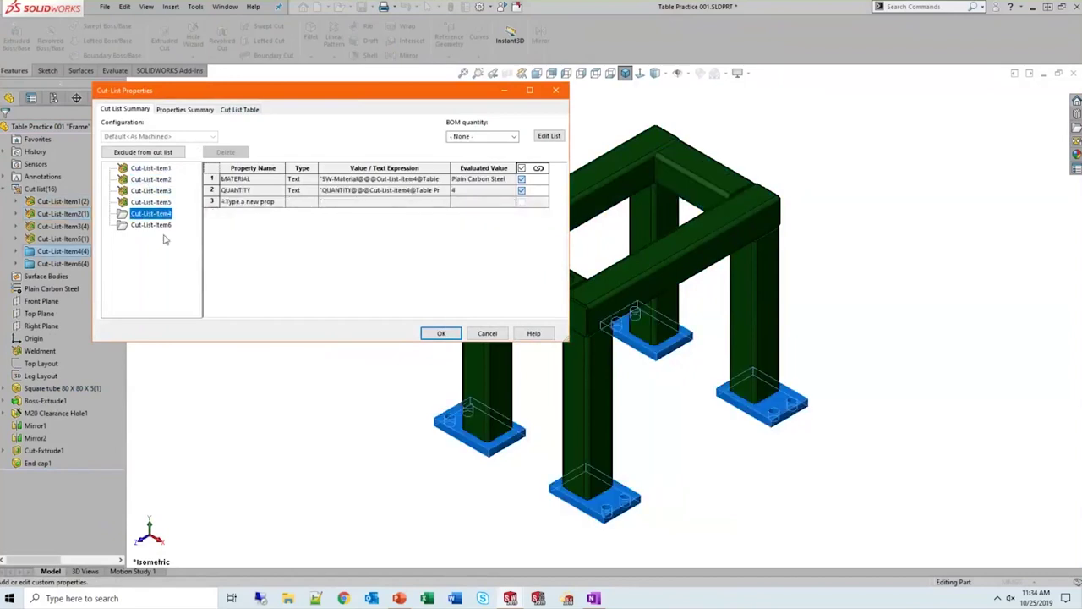
pyautogui.click(158, 226)
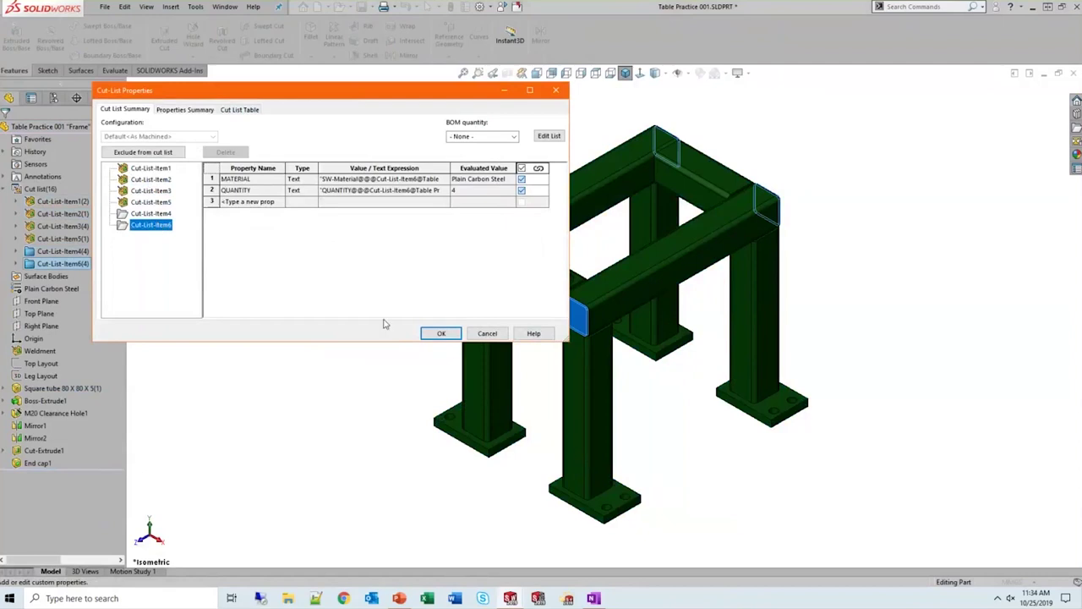
pyautogui.click(488, 333)
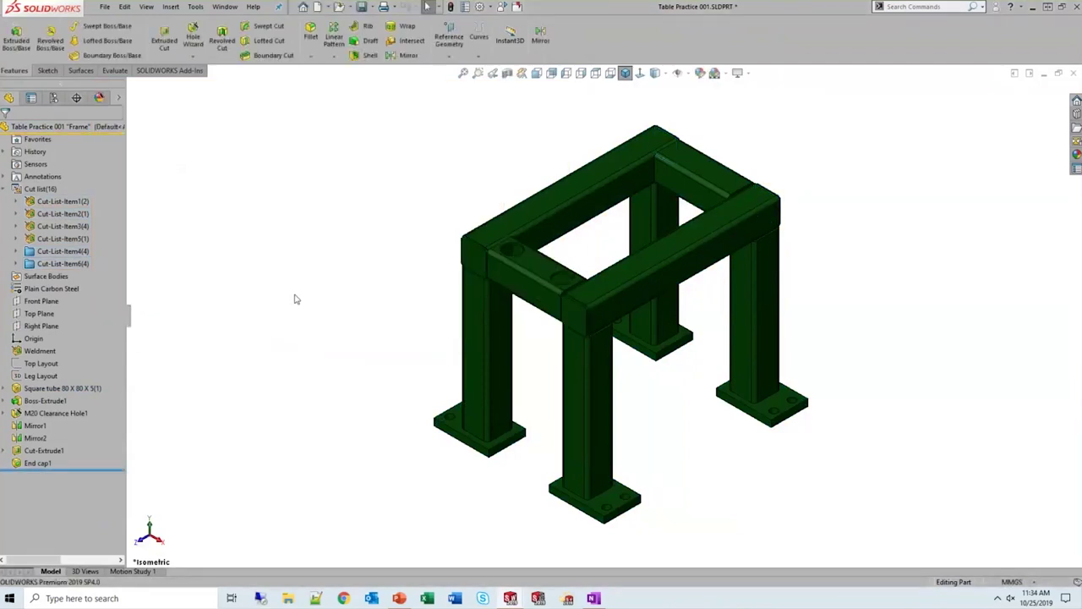
# Create a bounding box for the base plates in Cut-List-Item4 and expand that folder to show its contents
pyautogui.click(64, 252)
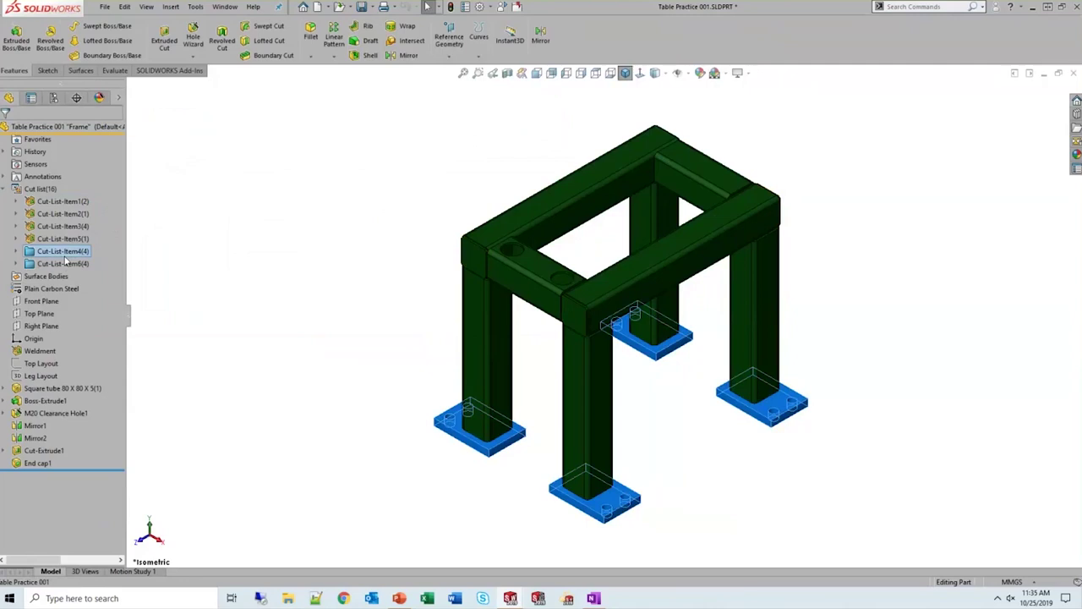
pyautogui.rightClick(65, 257)
pyautogui.click(164, 402)
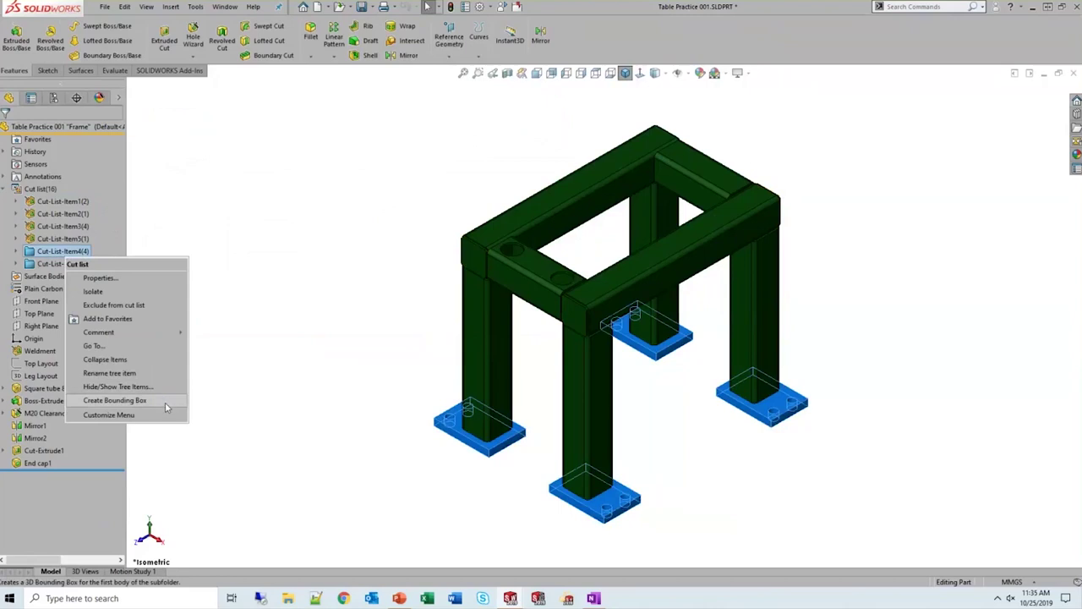
pyautogui.click(17, 252)
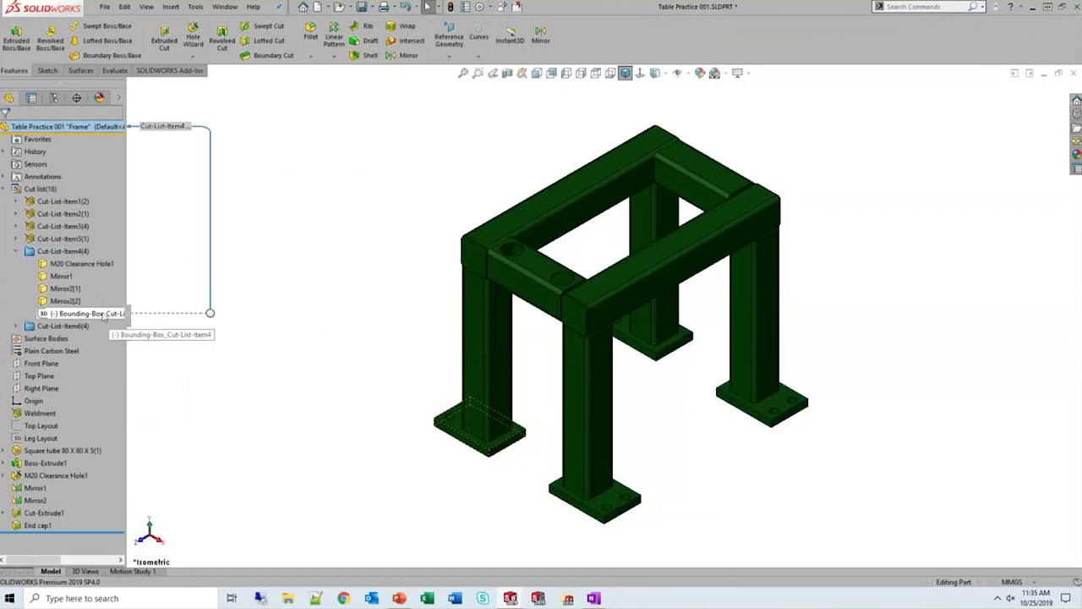
# Examine the DESCRIPTION and 3D-Bounding Box properties of Cut-List-Item4, widening the value column to read the full expressions
pyautogui.rightClick(73, 253)
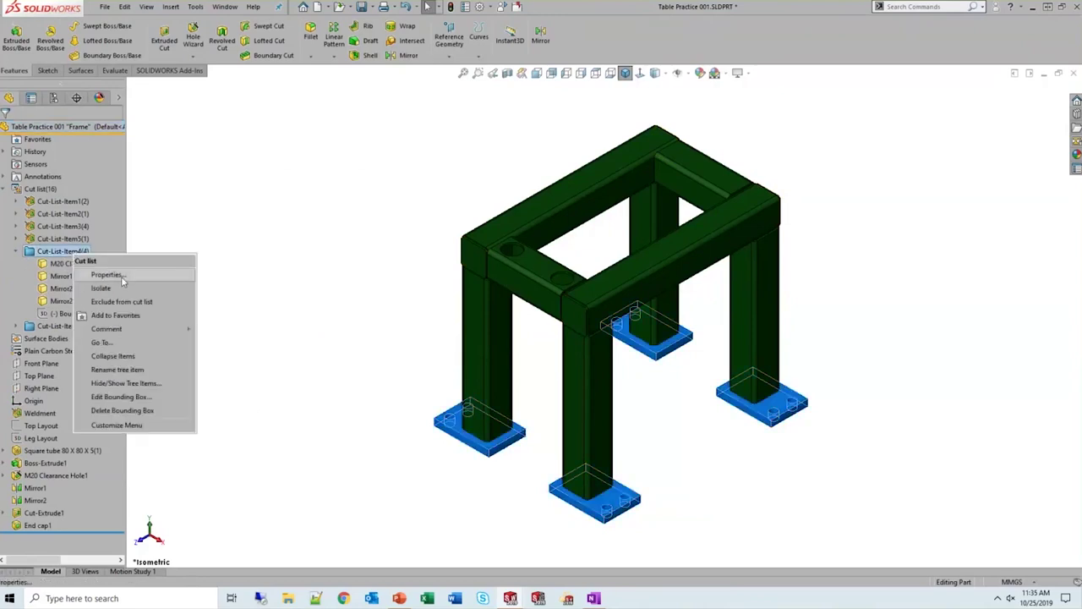
pyautogui.click(121, 276)
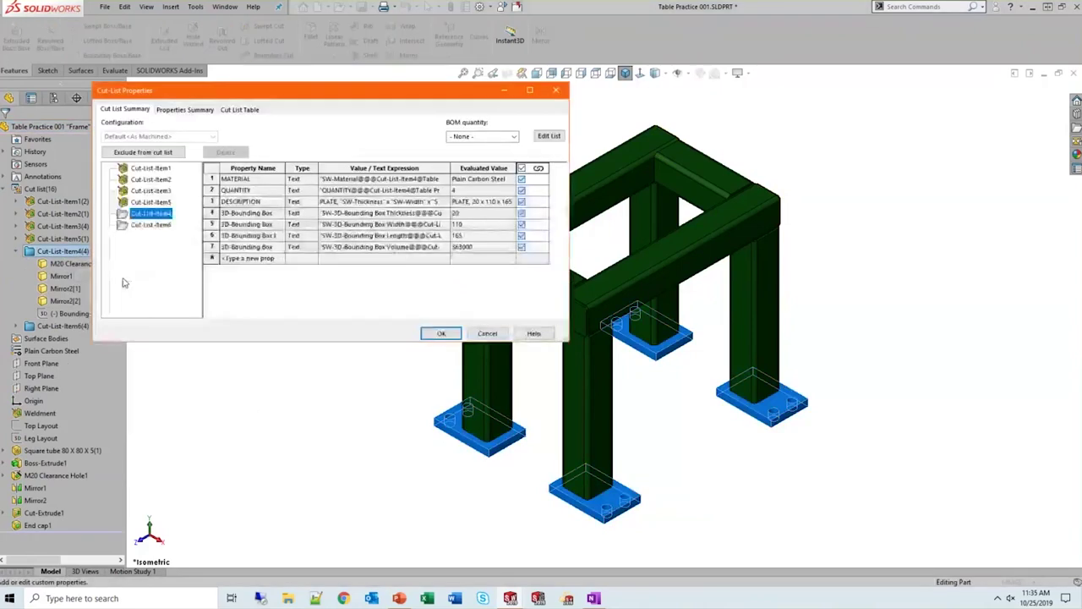
pyautogui.click(212, 215)
pyautogui.click(212, 224)
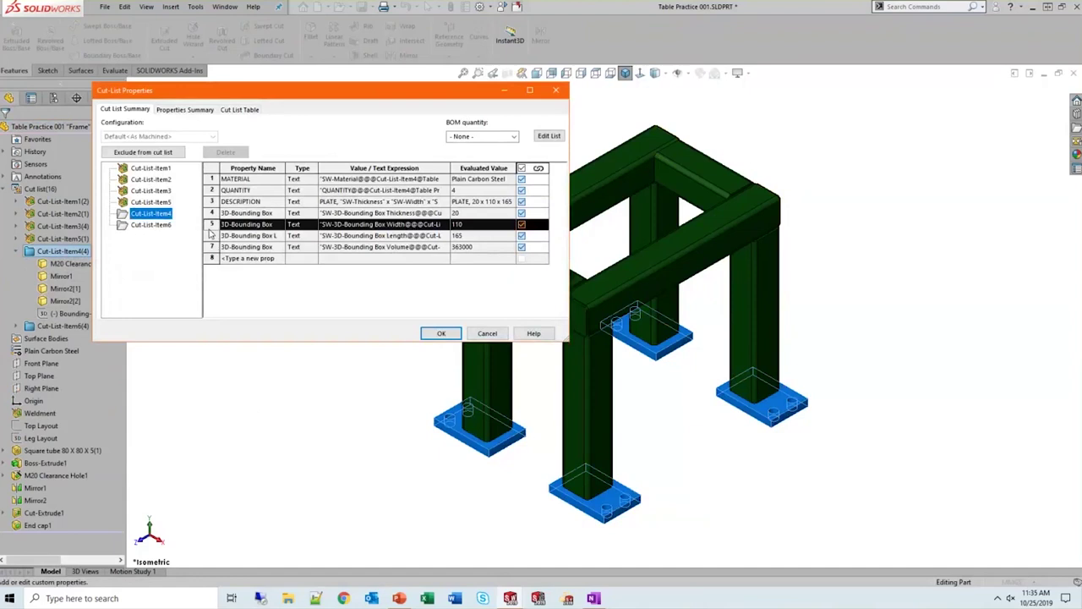
pyautogui.click(213, 236)
pyautogui.click(212, 246)
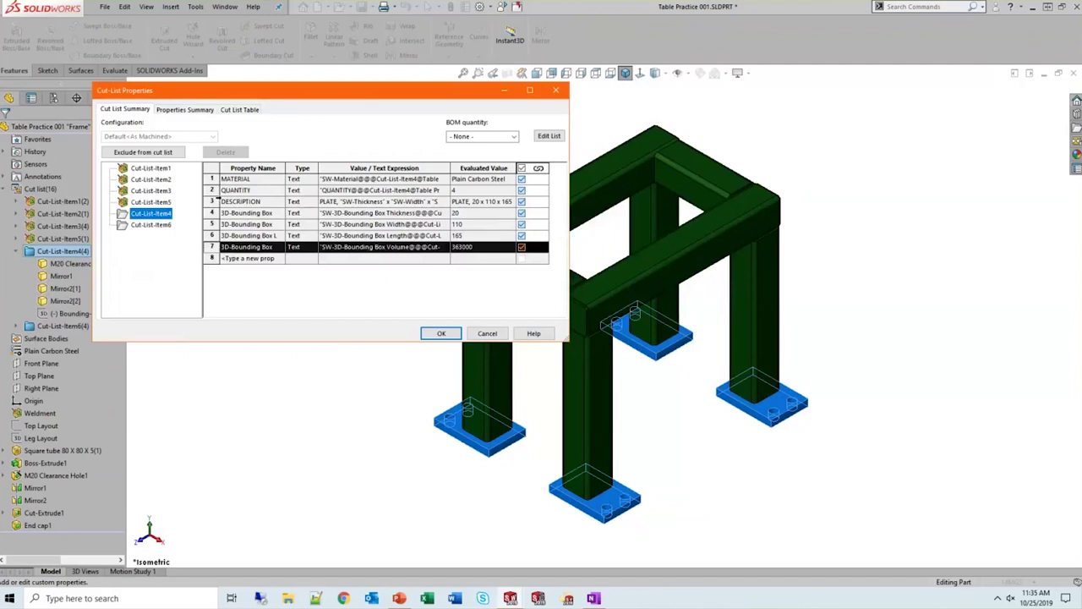
pyautogui.click(213, 202)
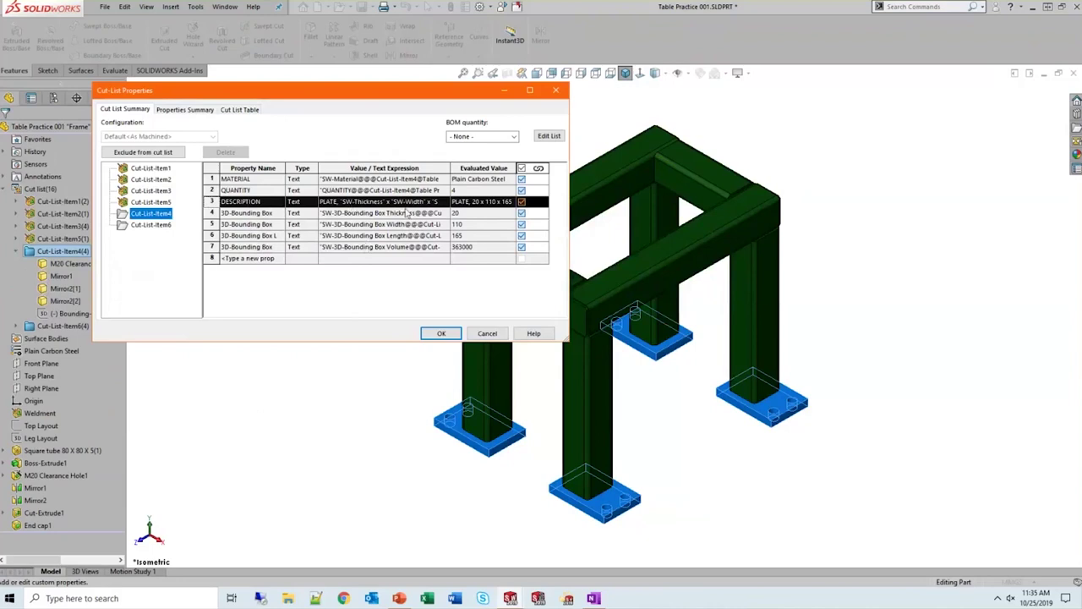
pyautogui.doubleClick(450, 168)
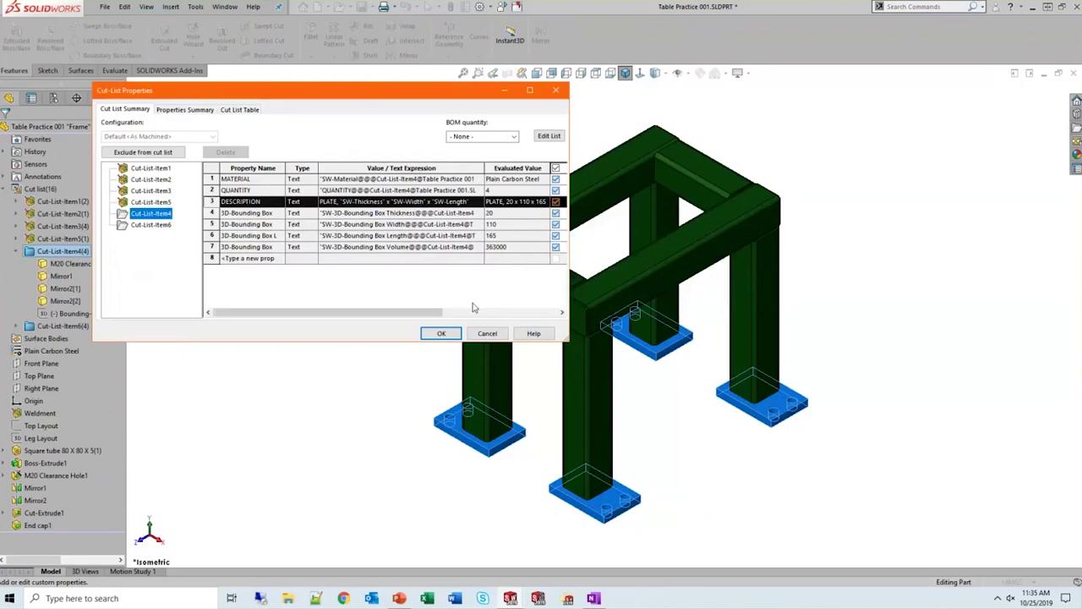
pyautogui.click(442, 335)
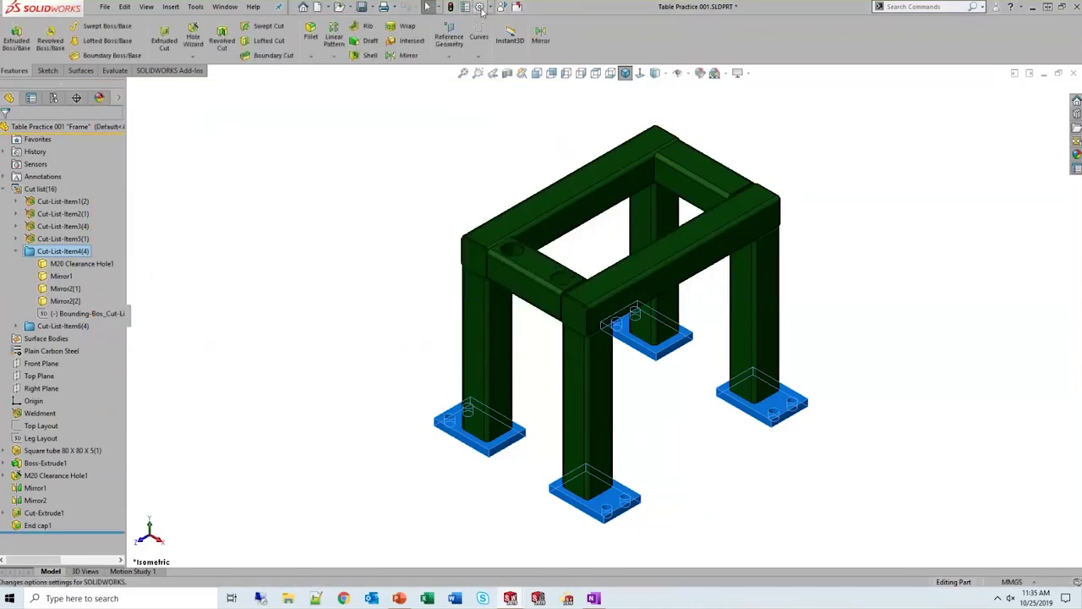
# In the part's Weldments document properties, turn off the default solid bodies description and inspect its prefix and first dimension choices, keeping SW-Thickness
pyautogui.click(479, 6)
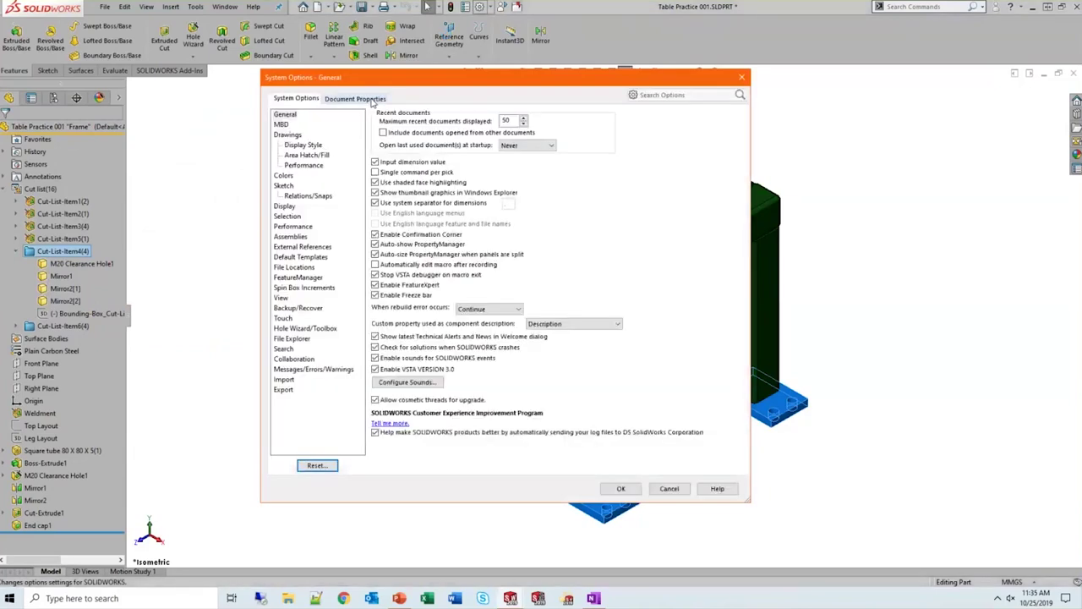
pyautogui.click(369, 99)
pyautogui.click(290, 258)
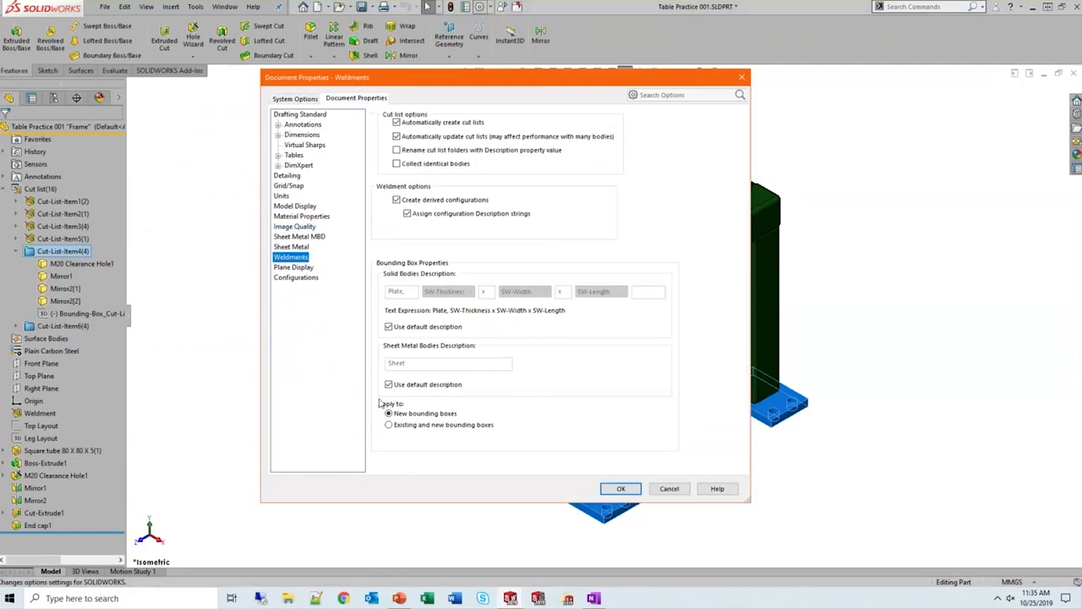
pyautogui.click(424, 328)
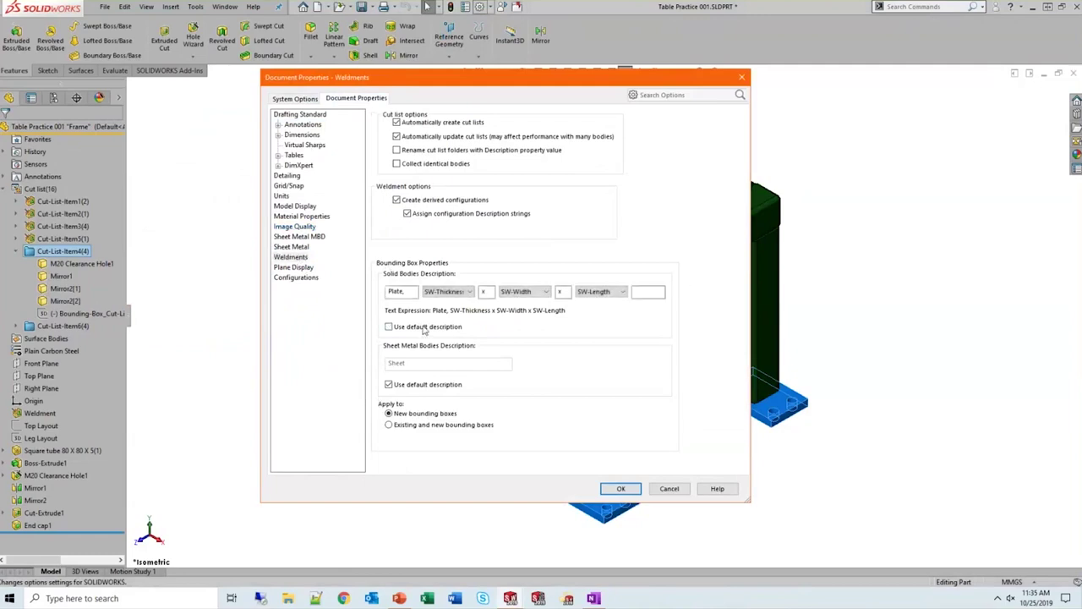
pyautogui.moveTo(411, 291); pyautogui.dragTo(356, 294)
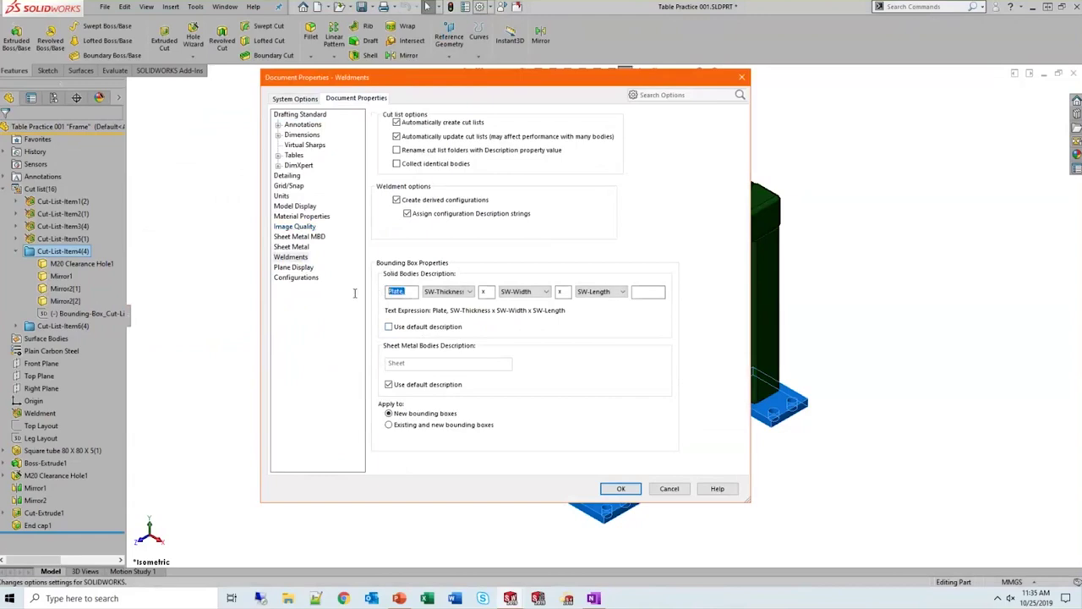
pyautogui.click(469, 292)
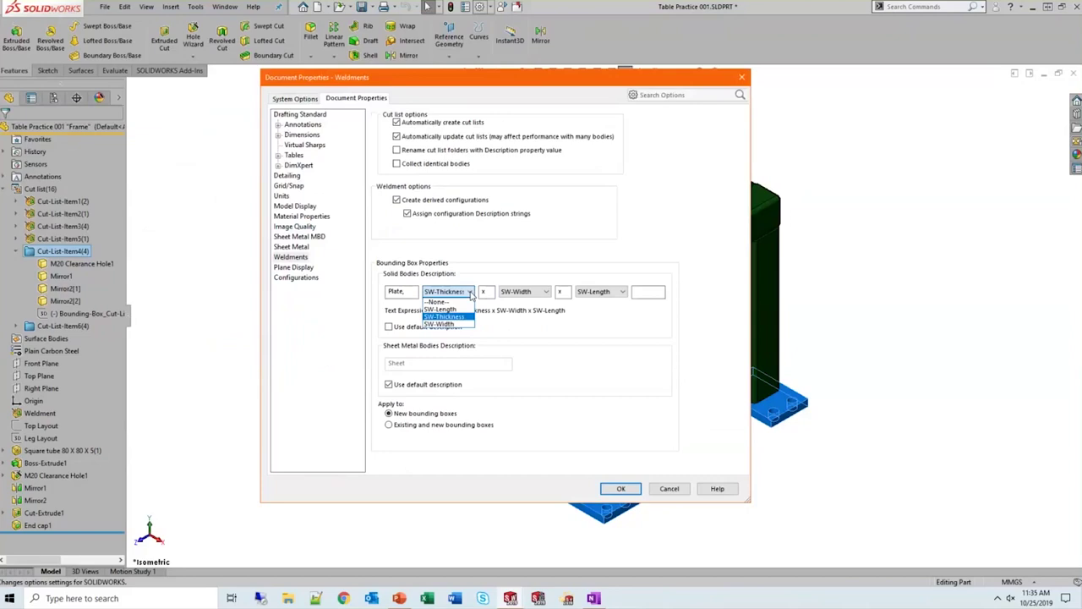
pyautogui.click(443, 317)
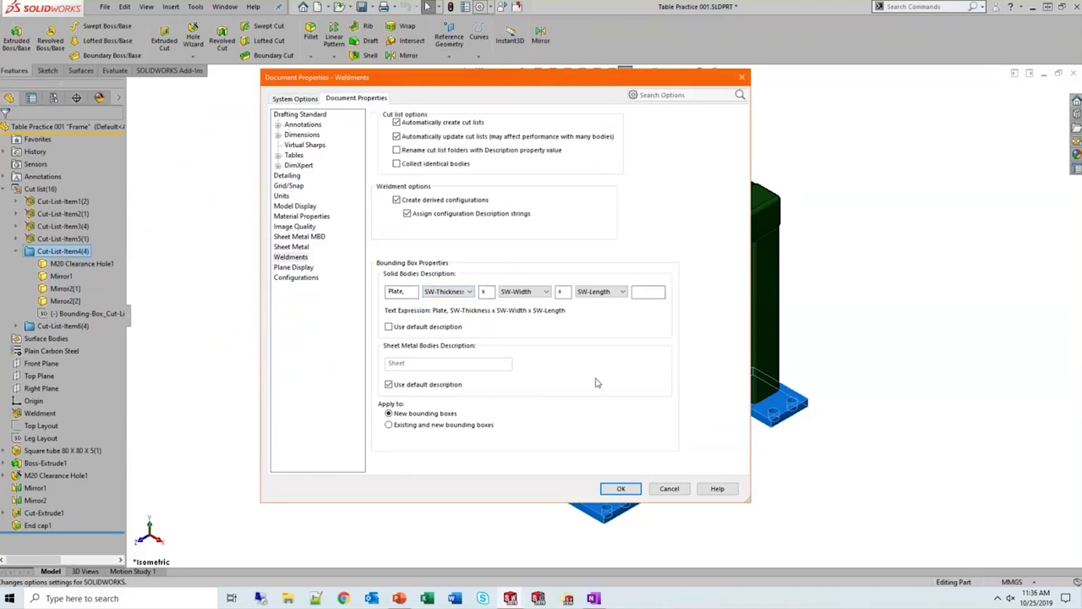
# Turn the default solid bodies description back on and accept the Weldments document properties
pyautogui.click(425, 326)
pyautogui.click(292, 257)
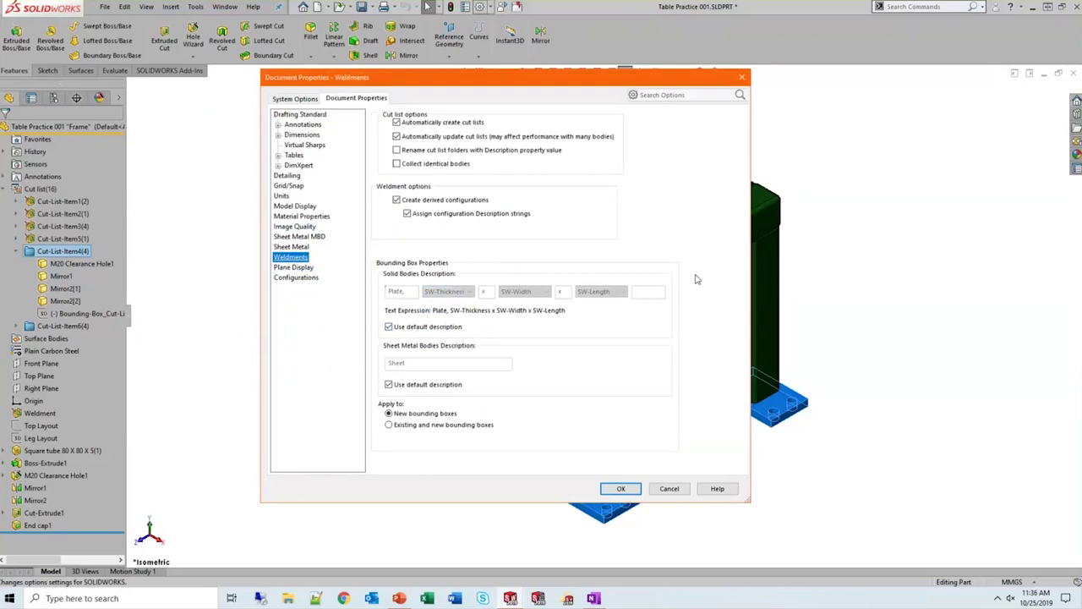
pyautogui.click(621, 488)
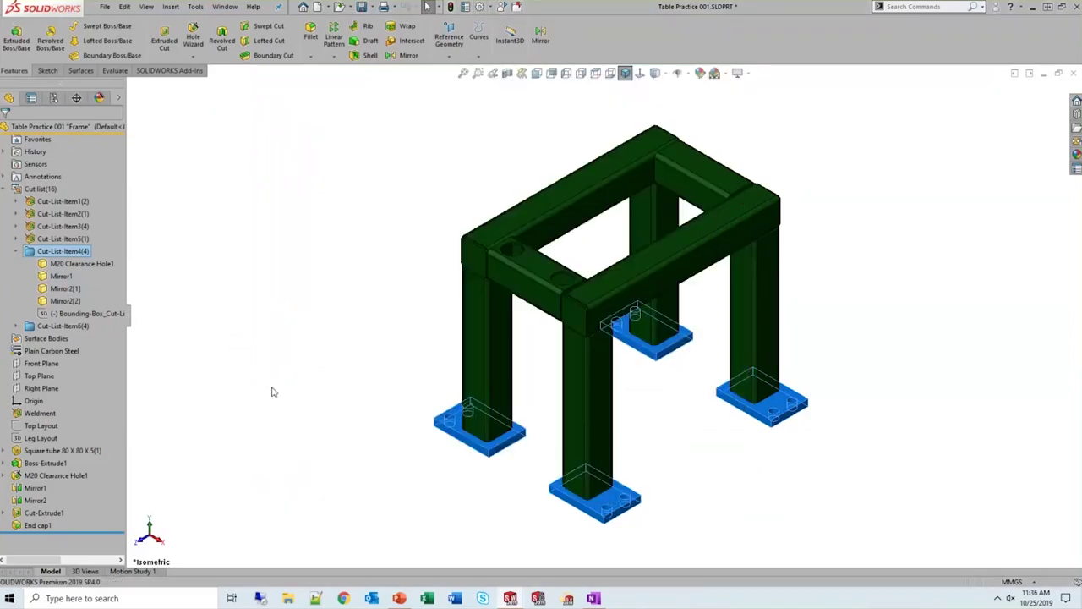
# Create a bounding box for the end caps in Cut-List-Item6 and open that item's cut-list properties
pyautogui.rightClick(73, 326)
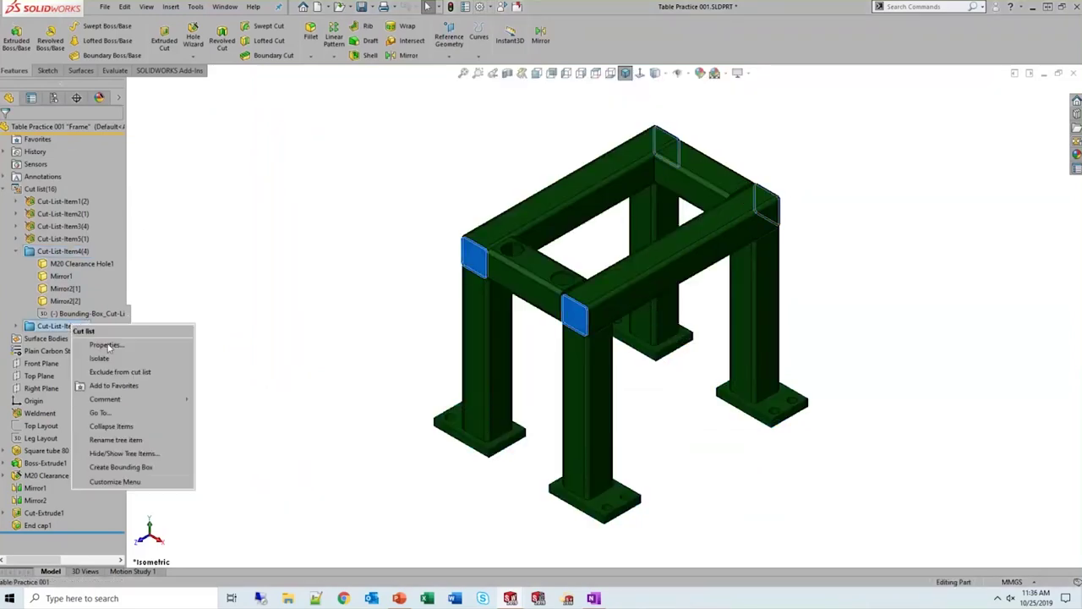
pyautogui.click(121, 467)
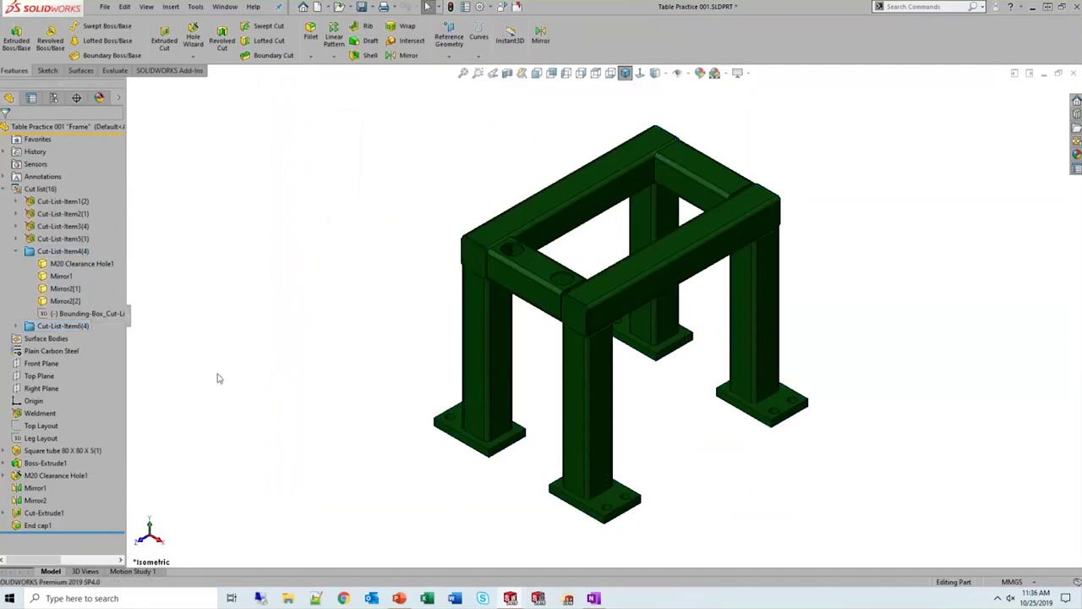
pyautogui.rightClick(77, 327)
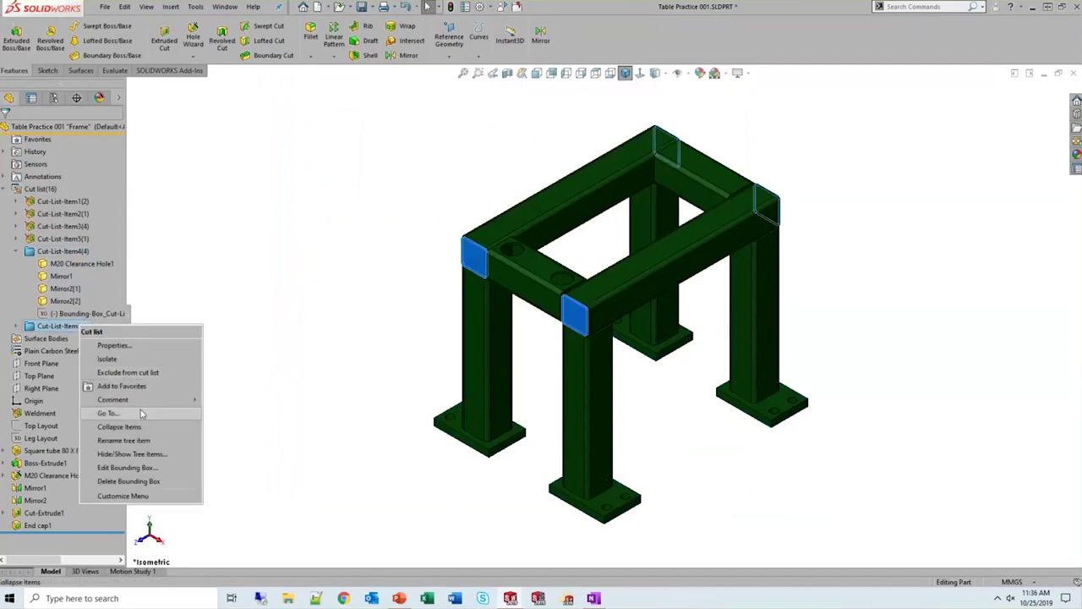
pyautogui.click(114, 345)
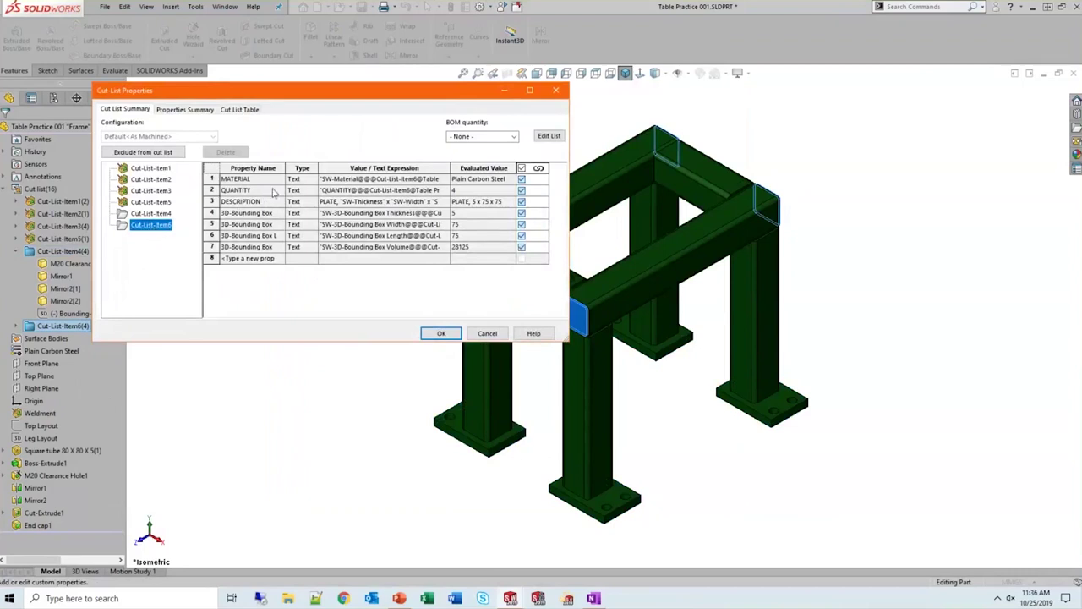
# Check the part's cut list table, accept the cut-list properties and return to the weldment drawing
pyautogui.click(248, 110)
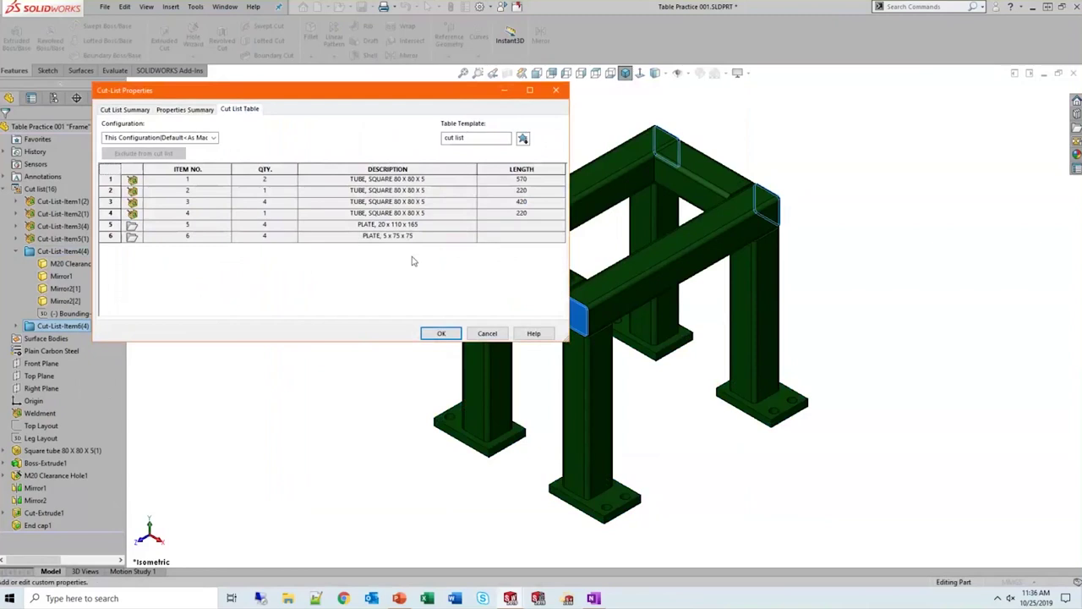
pyautogui.click(441, 333)
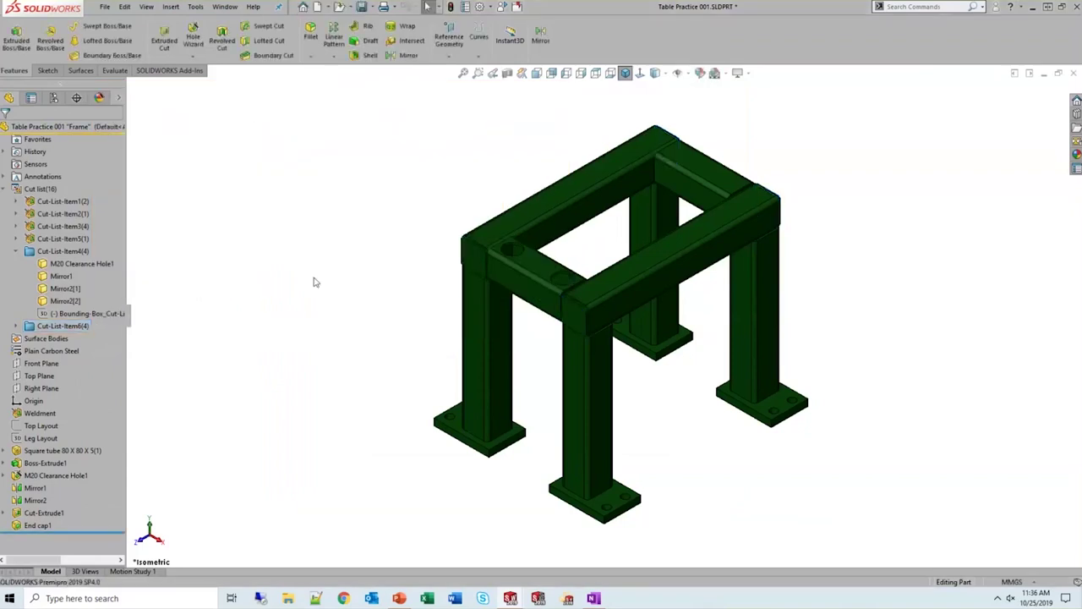
pyautogui.hotkey('ctrl', 'Tab')
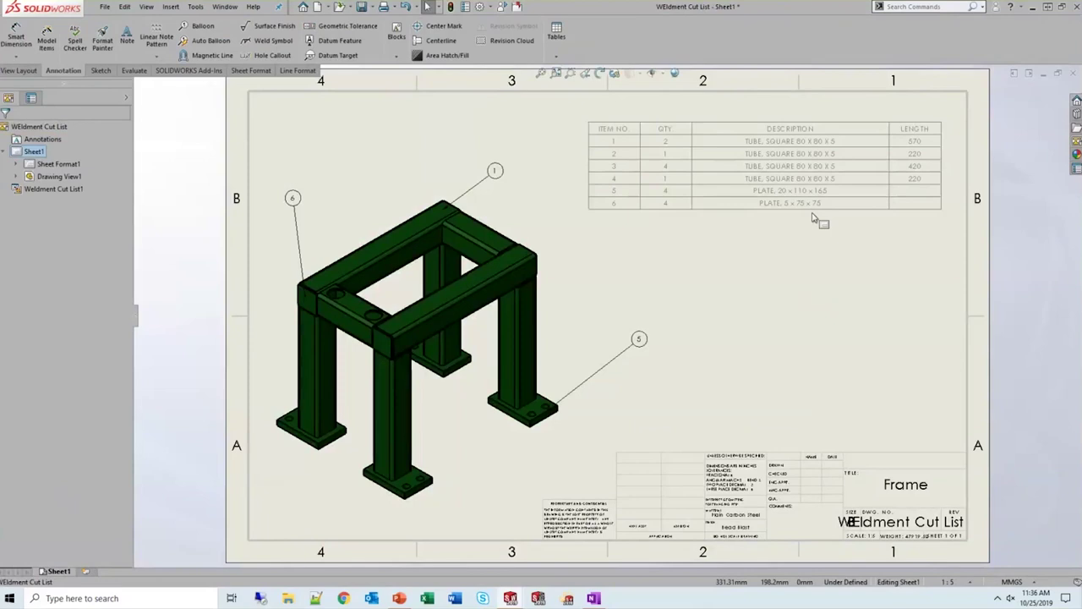
pyautogui.hotkey('alt', 'Tab')
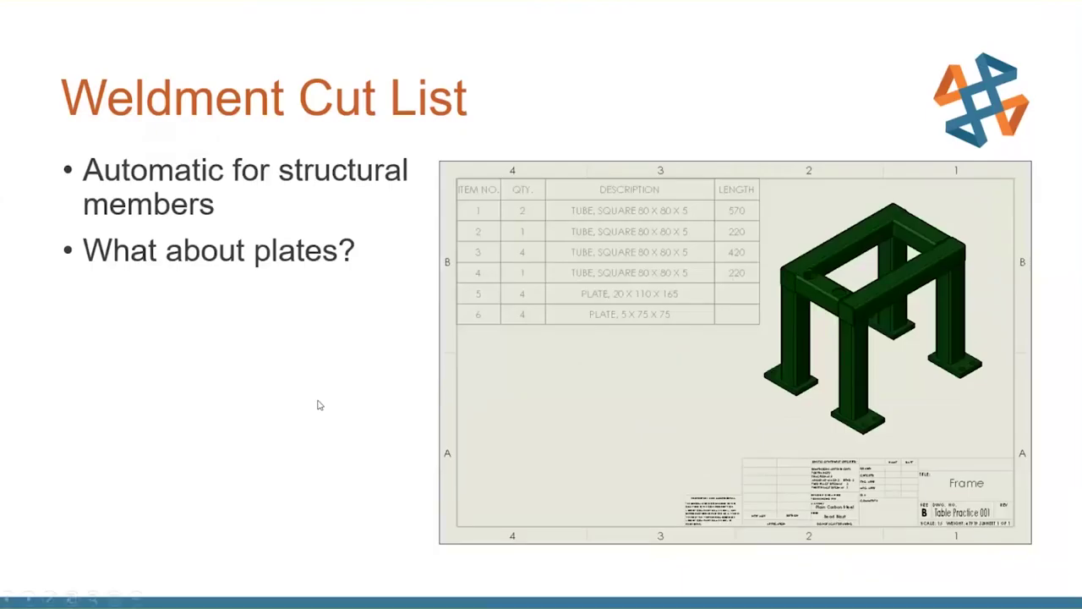
pyautogui.click(319, 404)
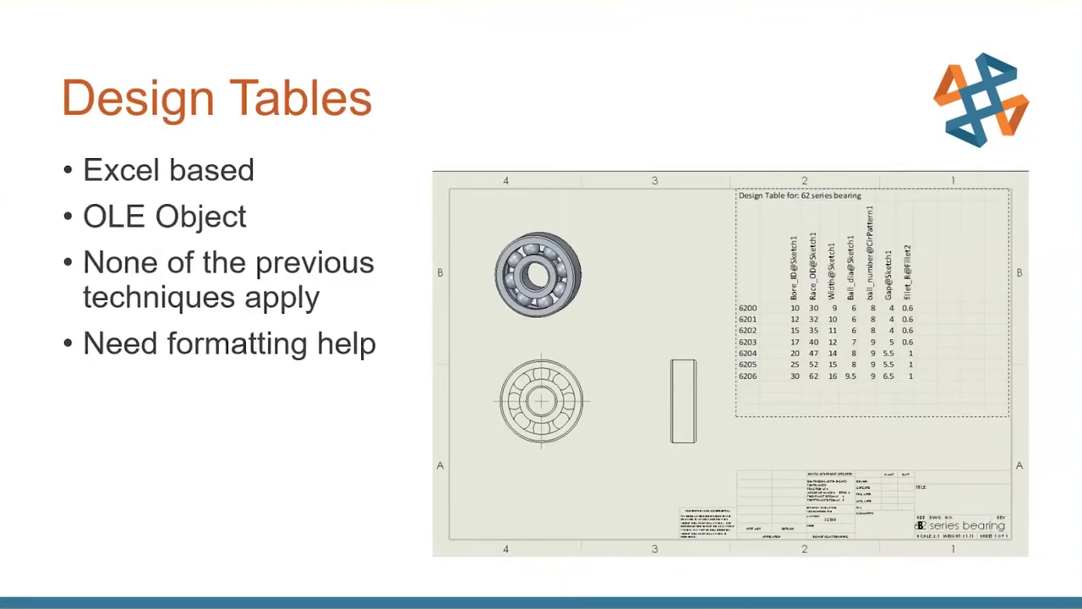
pyautogui.hotkey('alt', 'Tab')
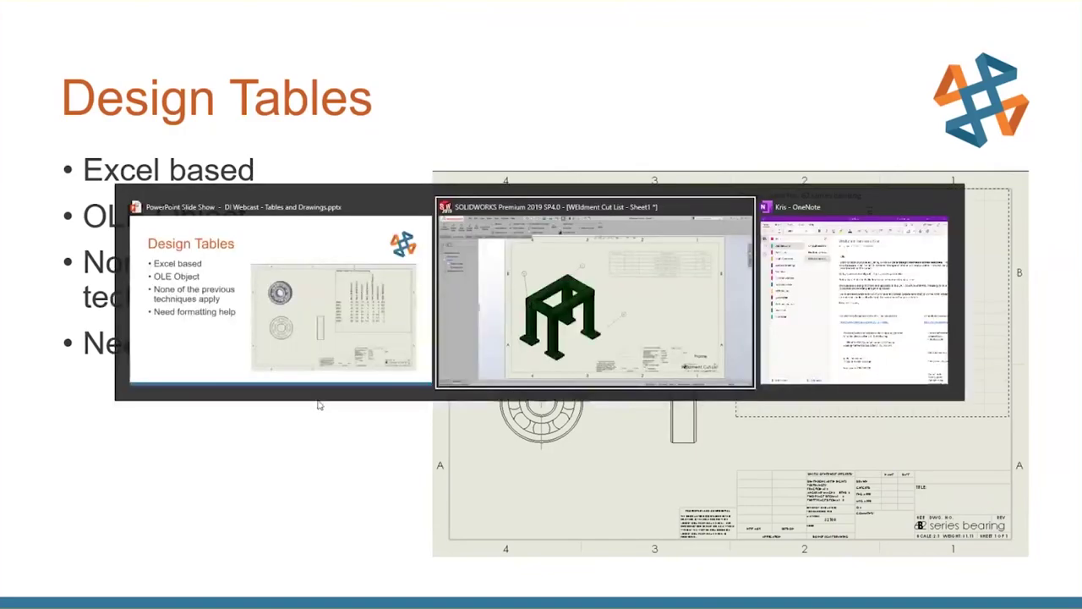
# Close the weldment documents, open the 62 series bearing drawing, and open the bearing part from its shaded view
pyautogui.click(516, 7)
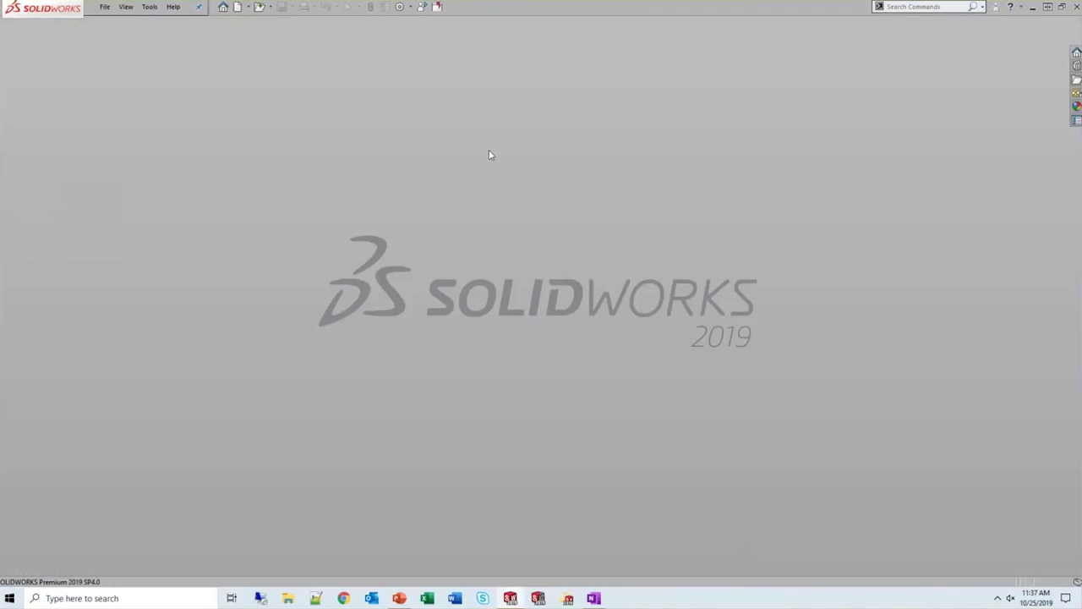
pyautogui.click(583, 242)
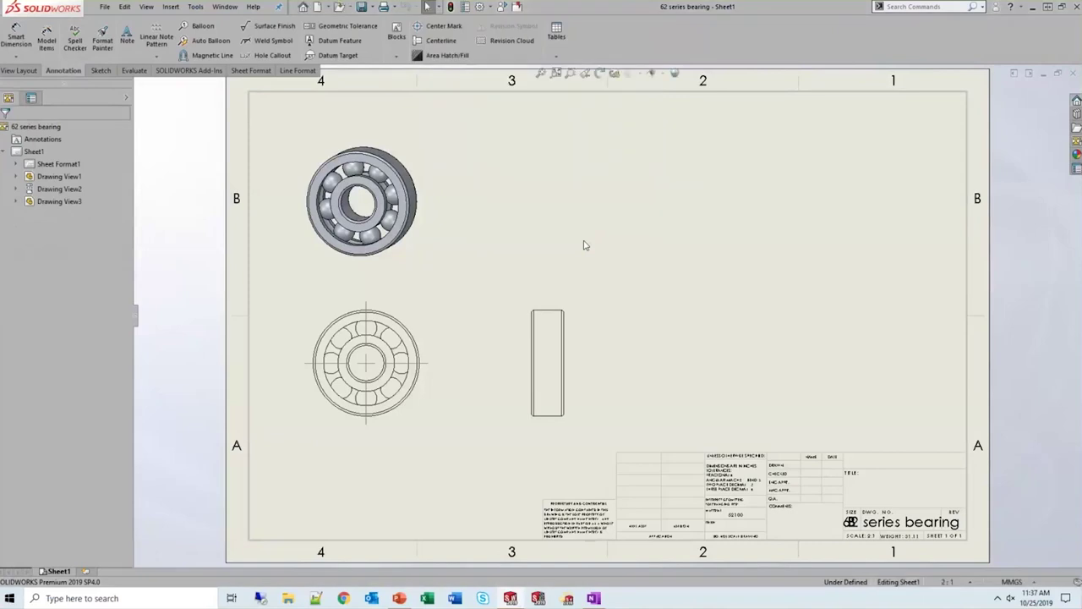
pyautogui.click(426, 251)
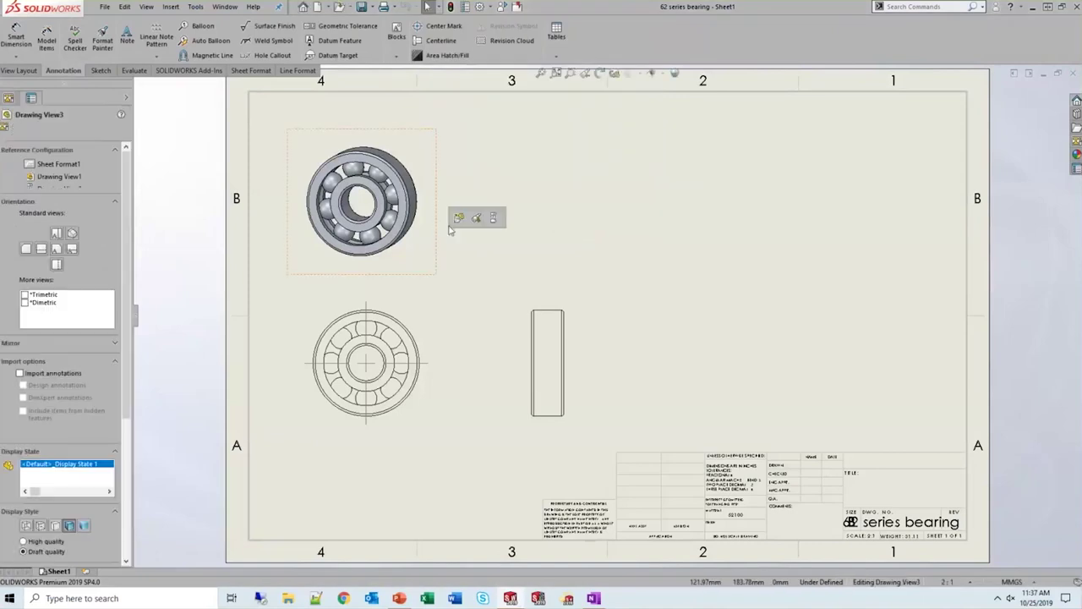
pyautogui.click(460, 218)
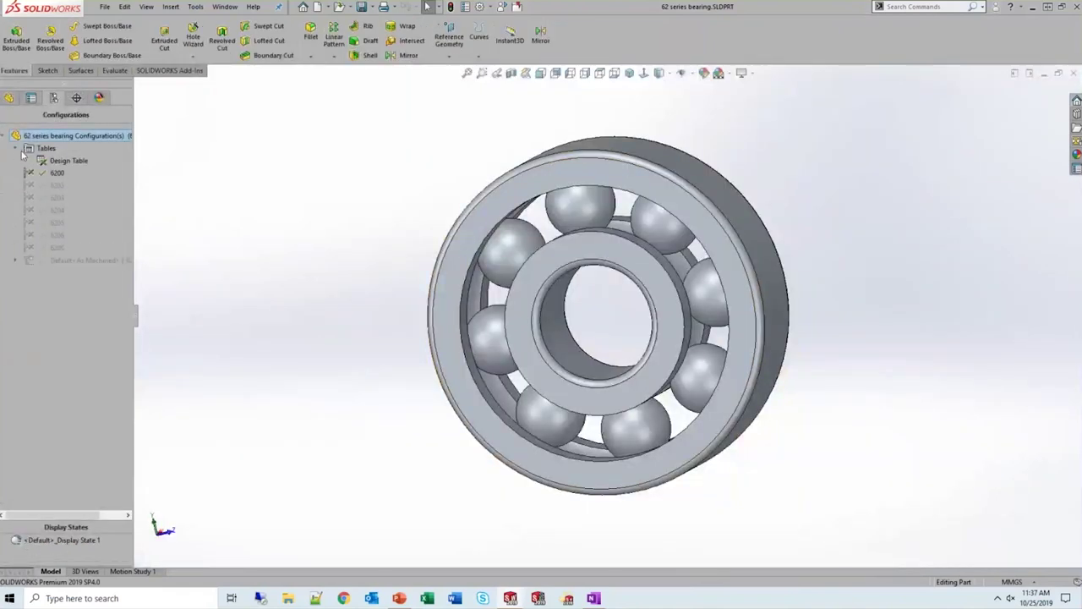
# Examine the bearing part's design table in edit mode without adding rows or columns, and return to the drawing
pyautogui.rightClick(66, 161)
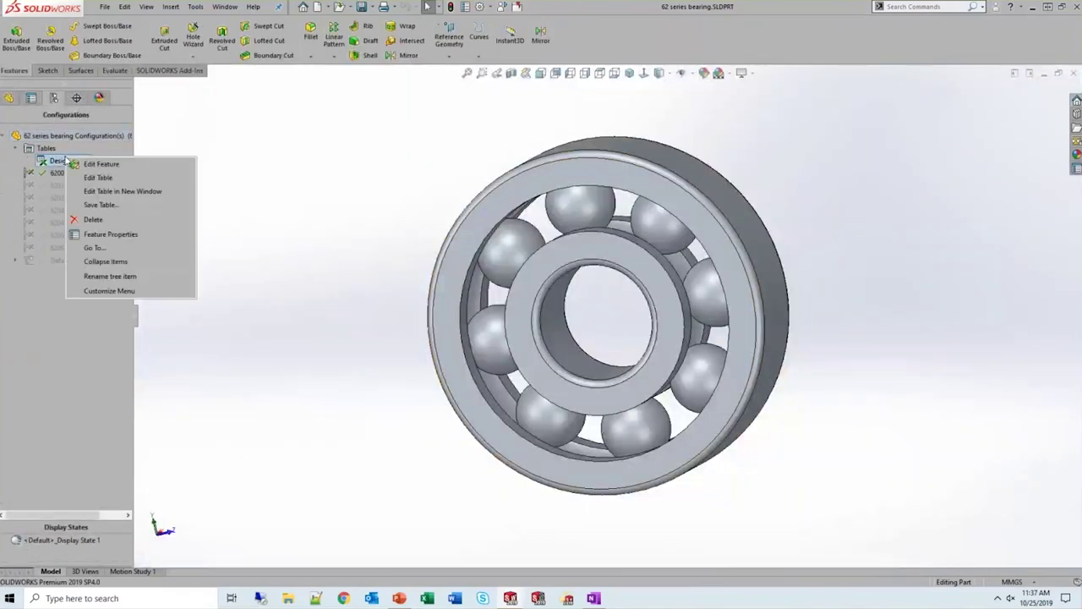
pyautogui.click(120, 179)
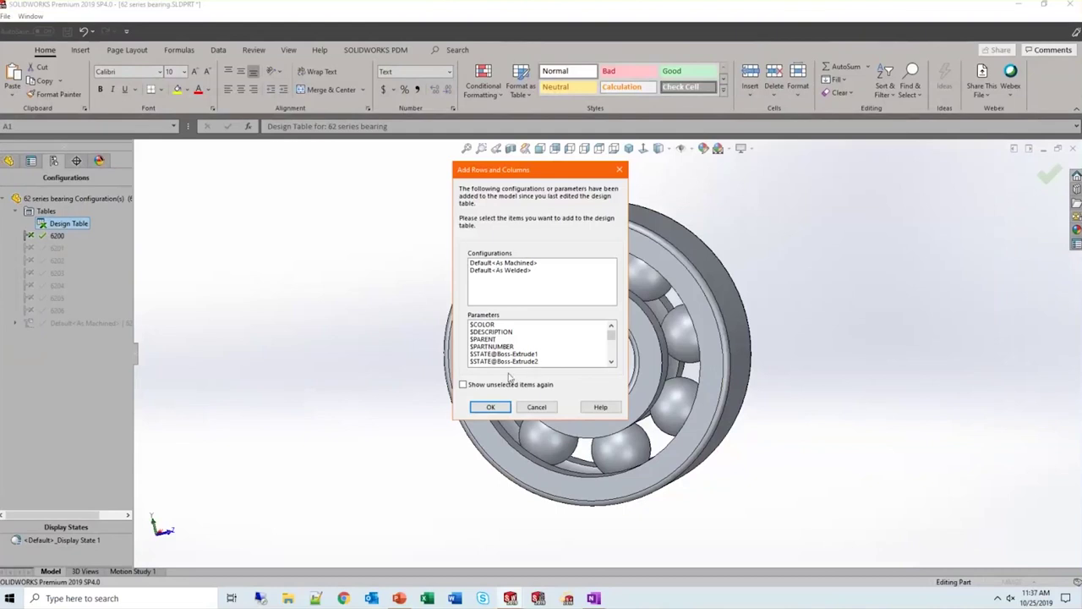
pyautogui.click(491, 407)
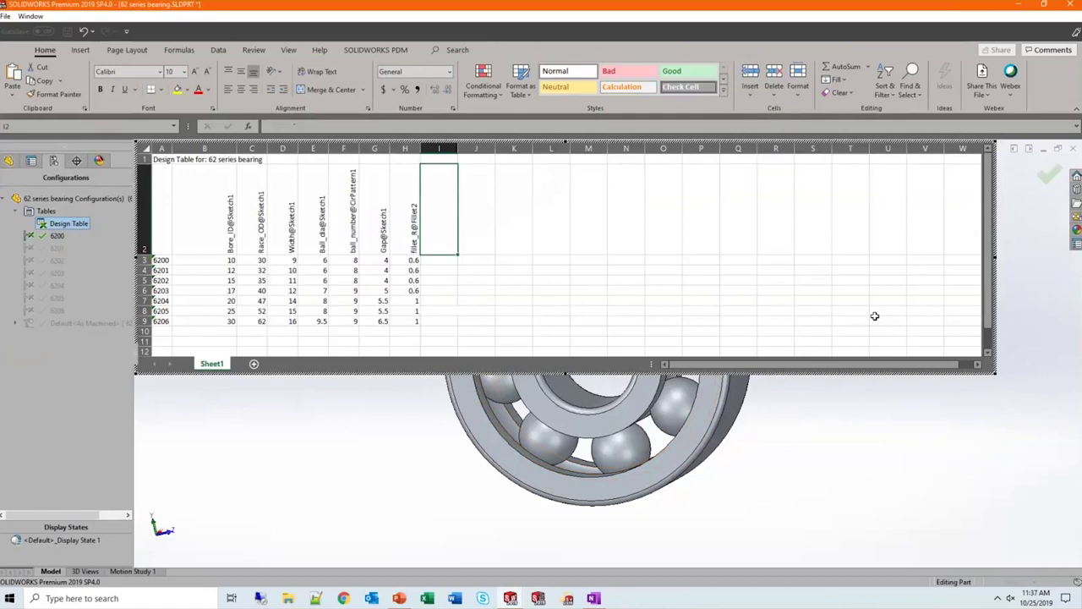
pyautogui.click(886, 471)
pyautogui.hotkey('alt', 'Tab')
pyautogui.hotkey('alt', 'Tab')
pyautogui.hotkey('alt', 'Tab')
pyautogui.hotkey('ctrl', 'Tab')
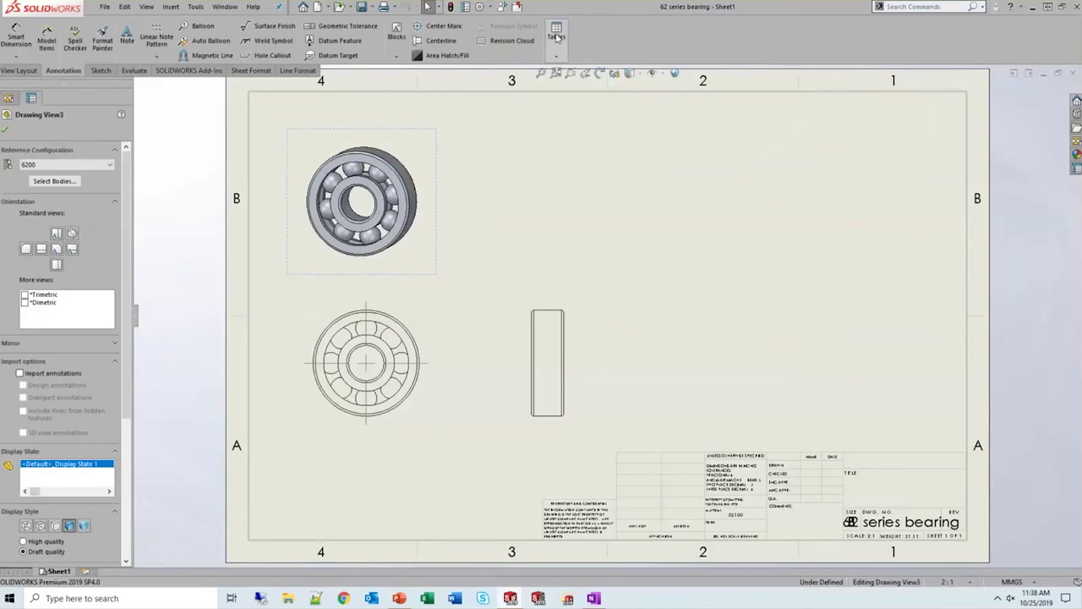
# Insert the bearing's design table into the drawing and place it beside the shaded view near the sheet's upper edge
pyautogui.click(558, 38)
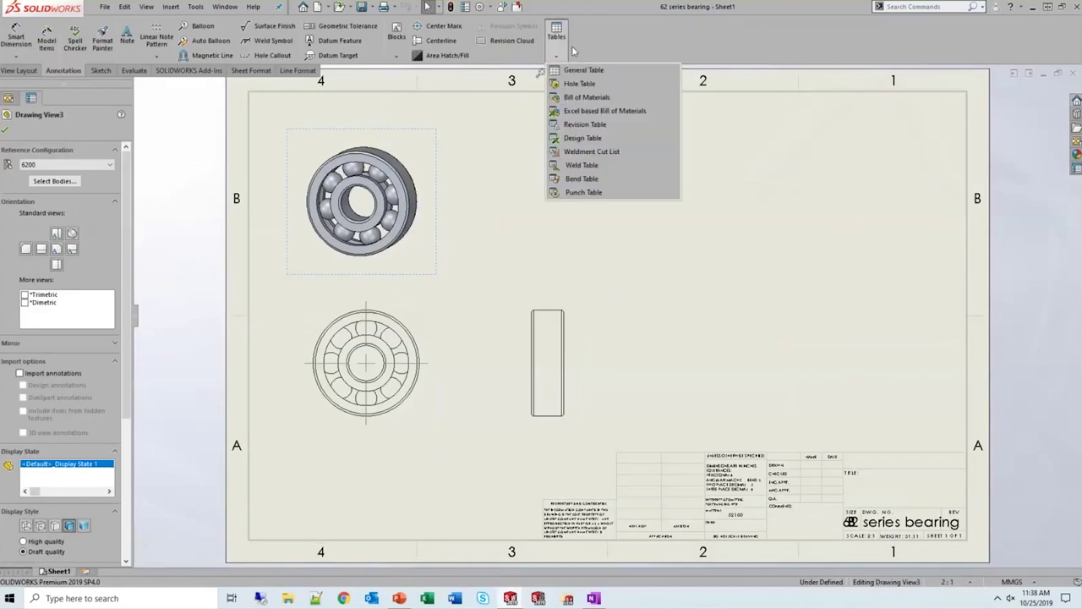
pyautogui.click(619, 138)
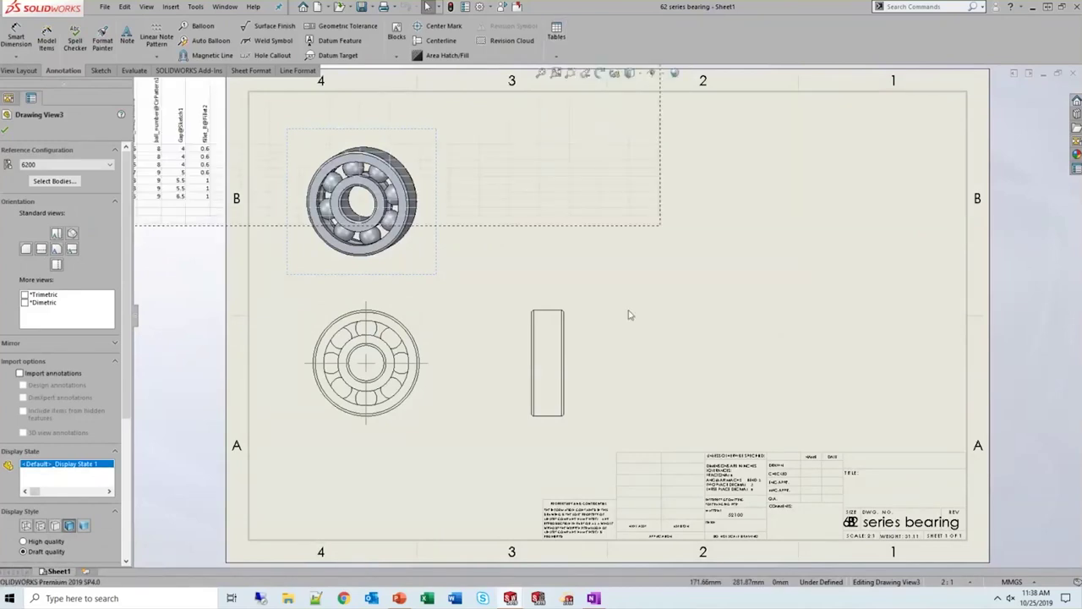
pyautogui.scroll(3, 605, 292)
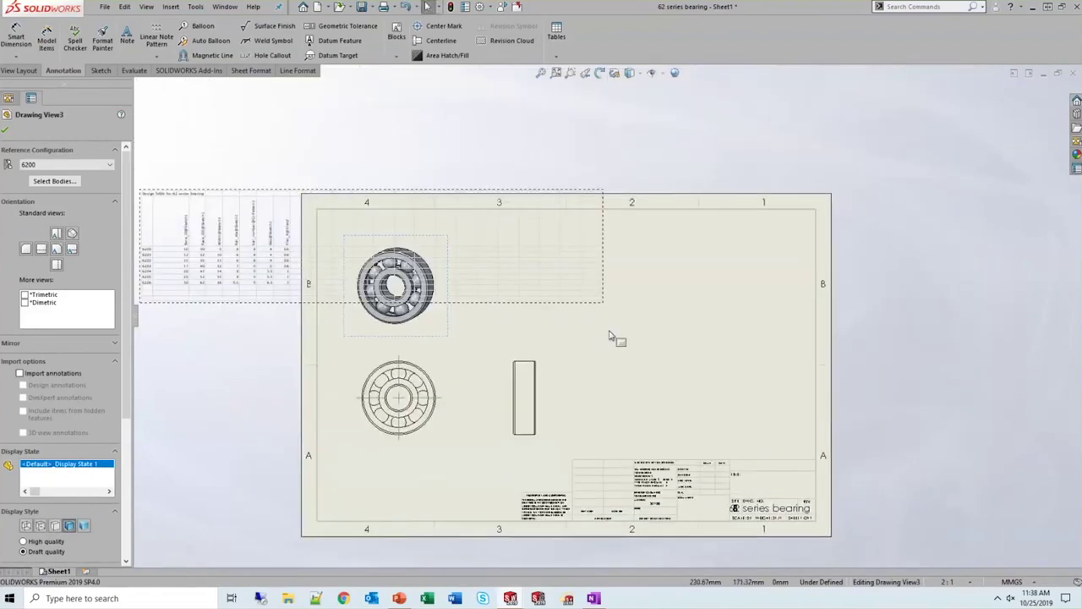
pyautogui.moveTo(520, 260)
pyautogui.mouseDown()
pyautogui.moveTo(624, 279)
pyautogui.moveTo(834, 273)
pyautogui.moveTo(824, 280)
pyautogui.mouseUp()
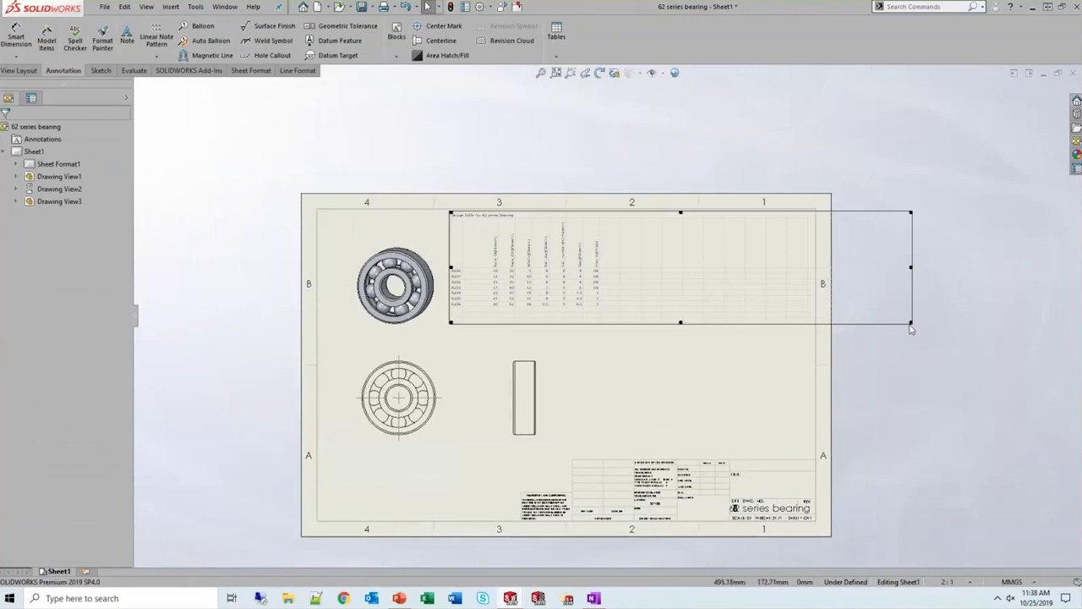
# Shrink the design table on the sheet, and enlarge it until its empty columns extend past the right border
pyautogui.moveTo(911, 321); pyautogui.dragTo(638, 255)
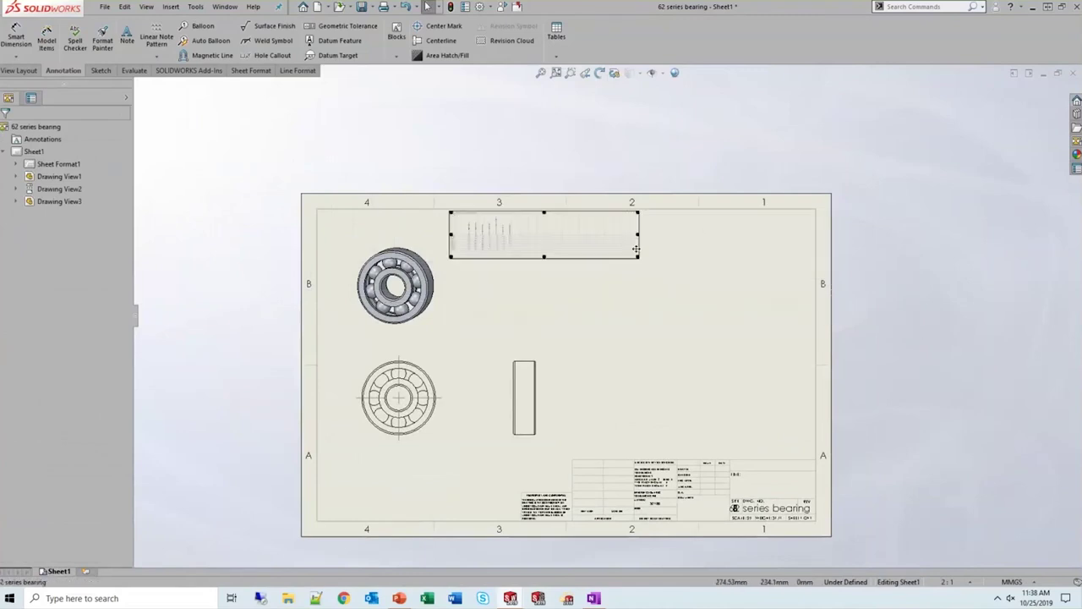
pyautogui.scroll(-2, 638, 269)
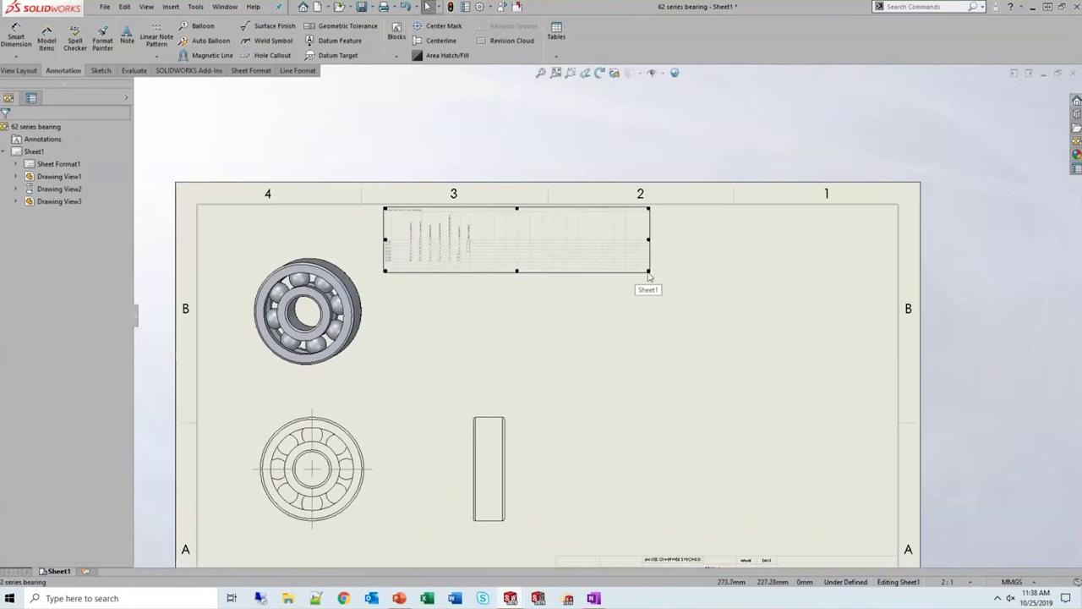
pyautogui.moveTo(786, 333); pyautogui.dragTo(870, 377)
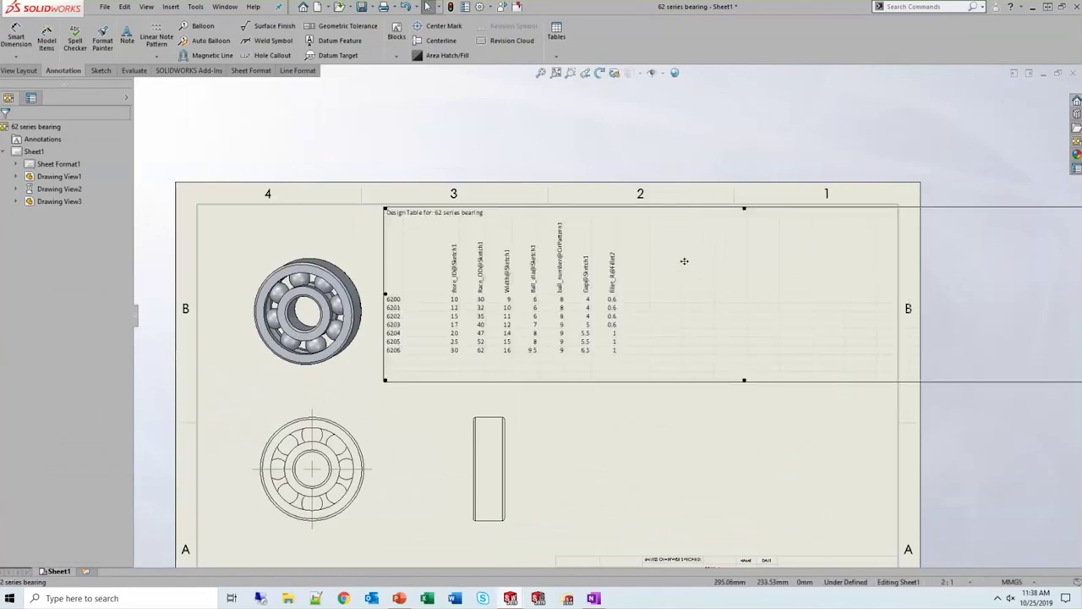
# Edit the design table from the drawing, setting all its text to size 16 and fitting the column widths
pyautogui.doubleClick(641, 254)
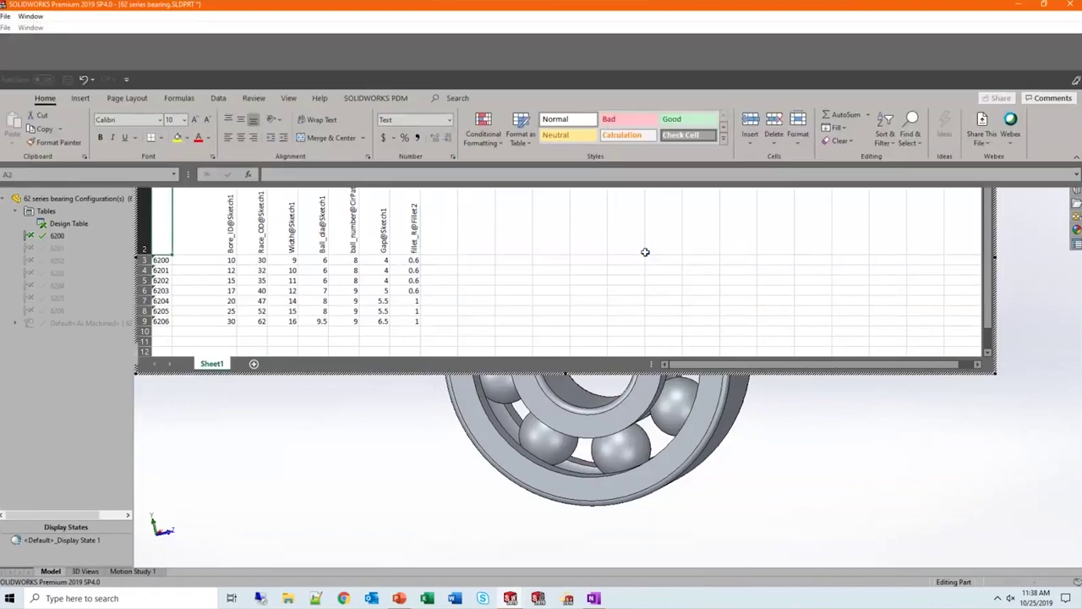
pyautogui.click(584, 230)
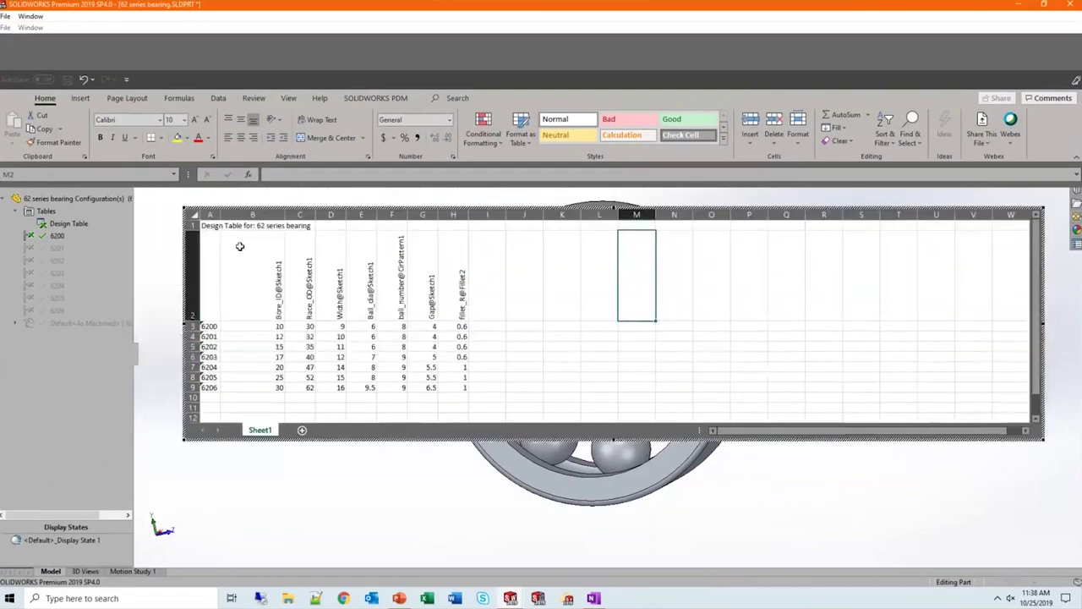
pyautogui.click(193, 215)
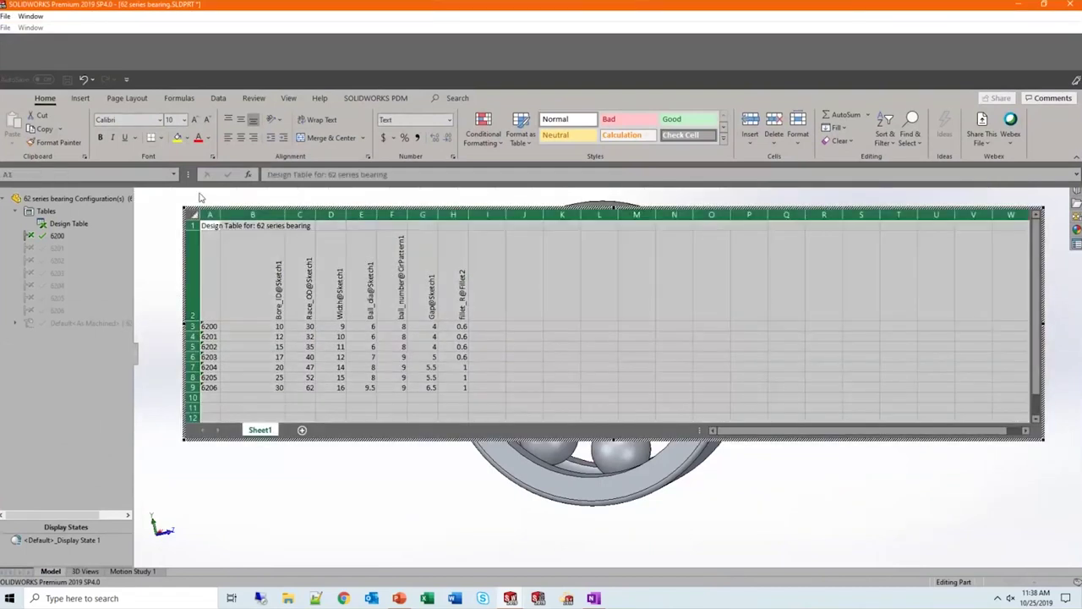
pyautogui.click(195, 120)
pyautogui.click(196, 119)
pyautogui.click(196, 120)
pyautogui.click(195, 119)
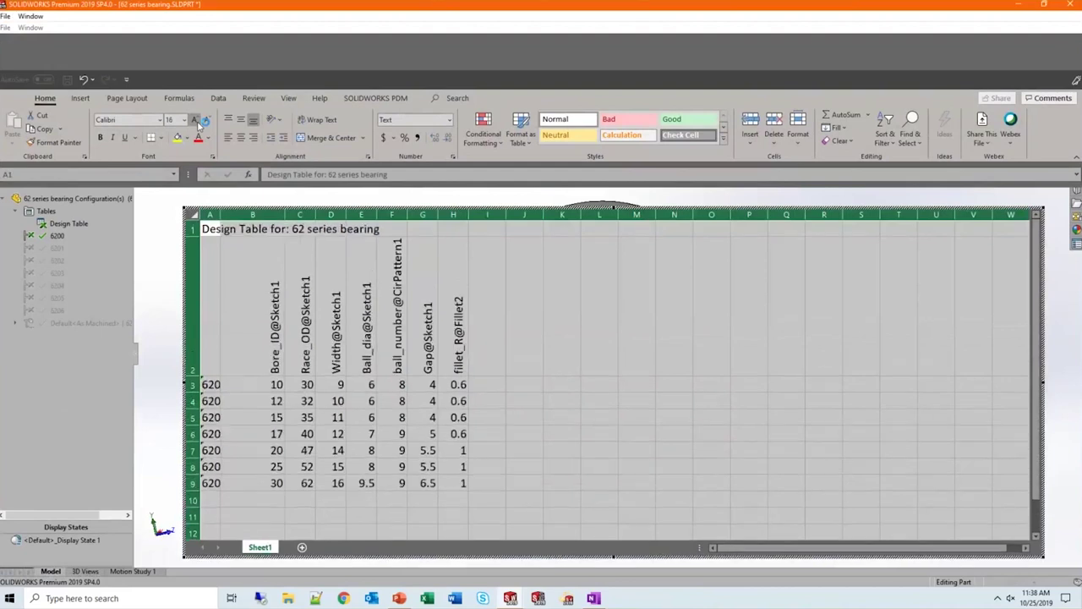
pyautogui.doubleClick(223, 215)
pyautogui.moveTo(387, 213); pyautogui.dragTo(241, 217)
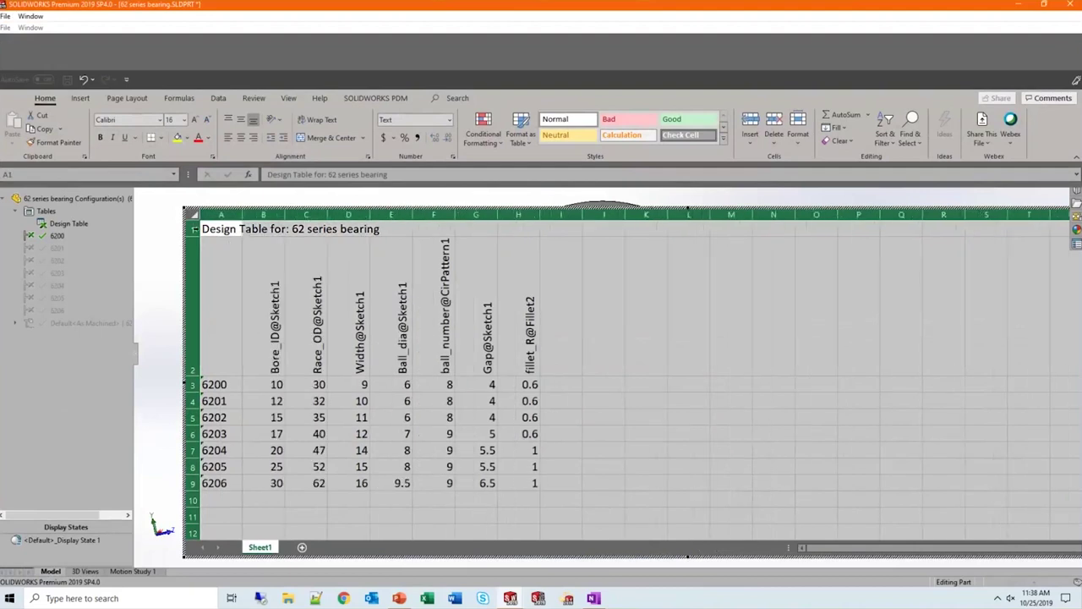
# Try to hide the design table's title row while the whole sheet is selected, and exit the table
pyautogui.rightClick(193, 230)
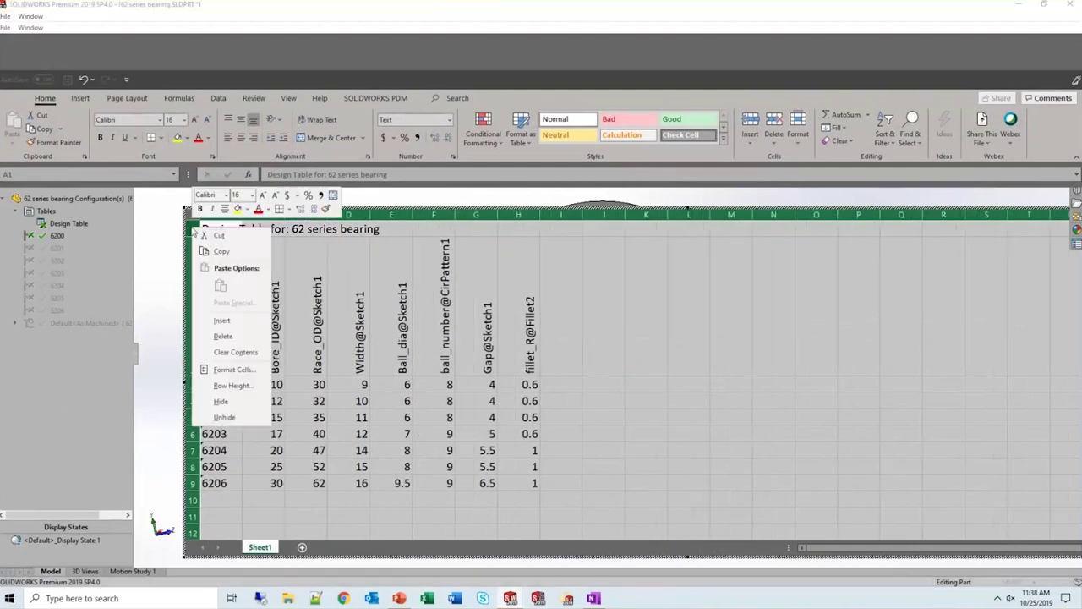
pyautogui.click(221, 401)
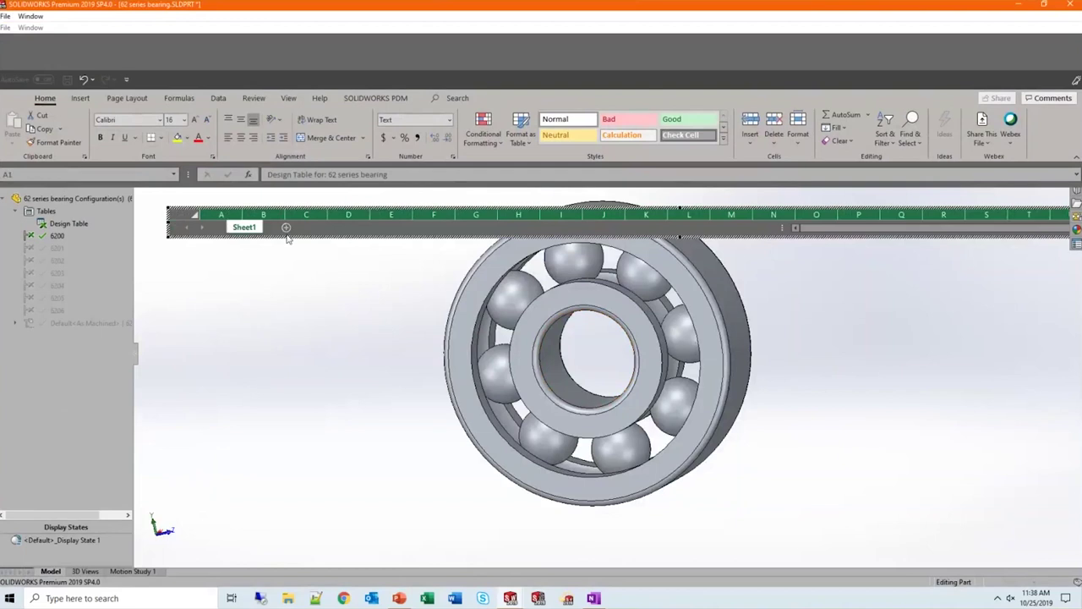
pyautogui.click(288, 278)
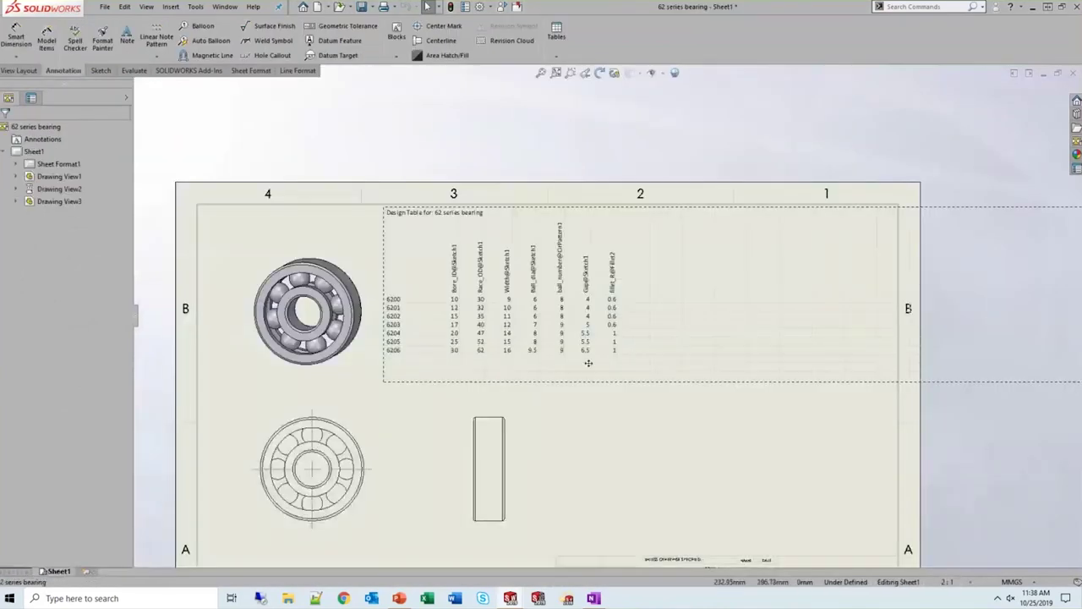
# Reopen the design table for editing, try to enlarge and reposition its frame, and exit the table
pyautogui.doubleClick(589, 363)
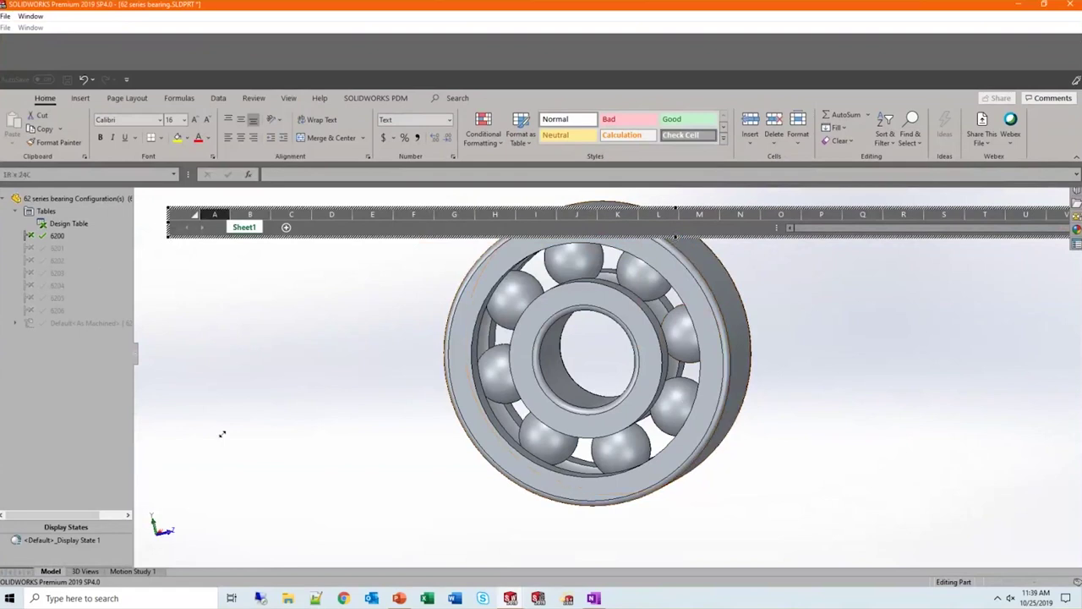
pyautogui.moveTo(222, 434); pyautogui.dragTo(275, 451)
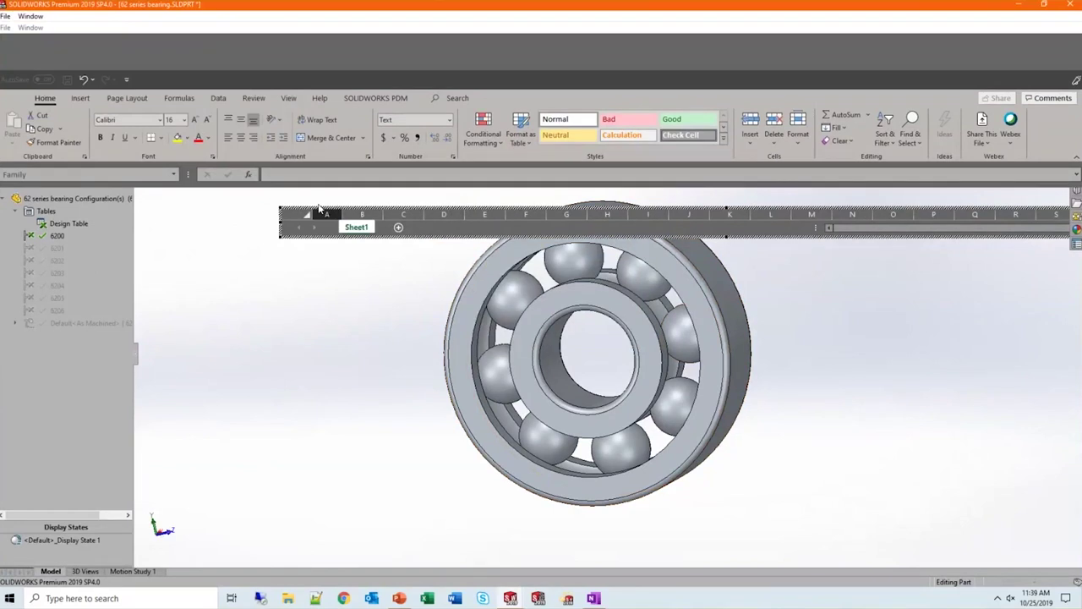
pyautogui.moveTo(292, 208); pyautogui.dragTo(293, 210)
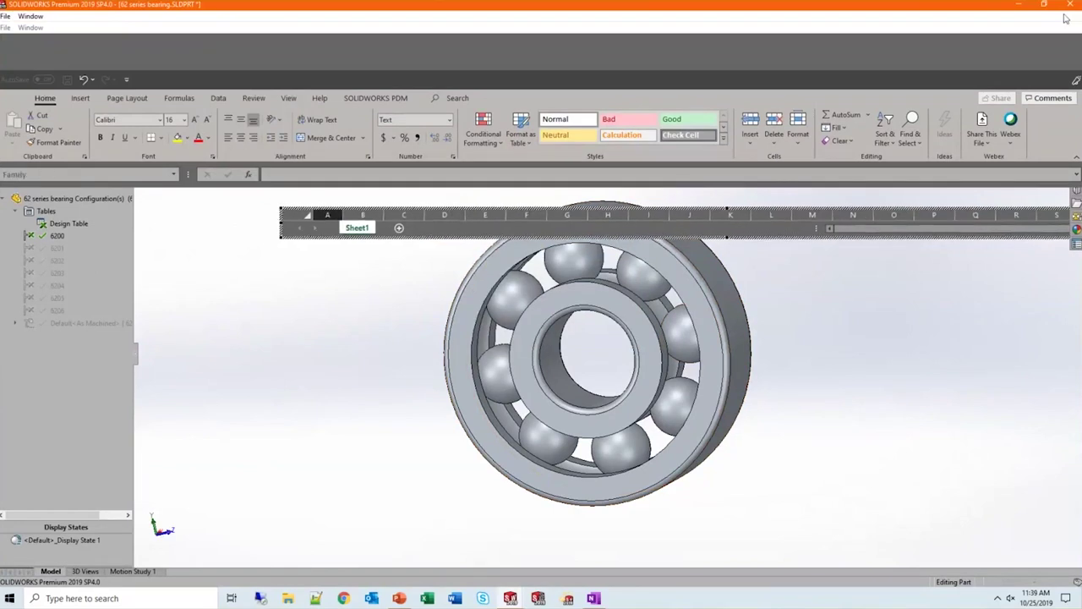
pyautogui.click(366, 294)
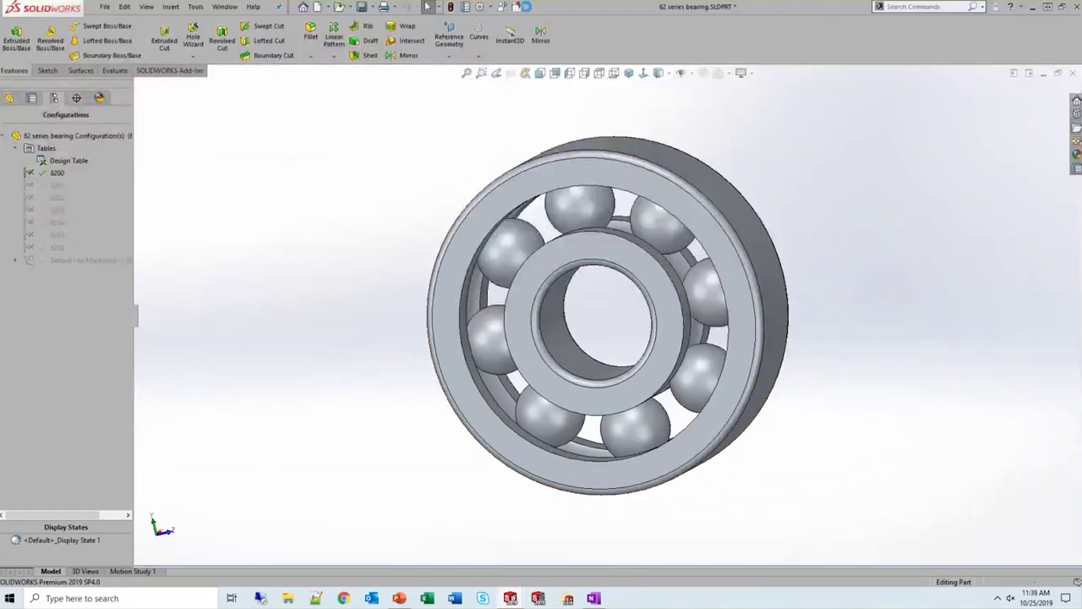
# Close all documents without keeping the changes and reopen the 62 series bearing drawing
pyautogui.click(517, 7)
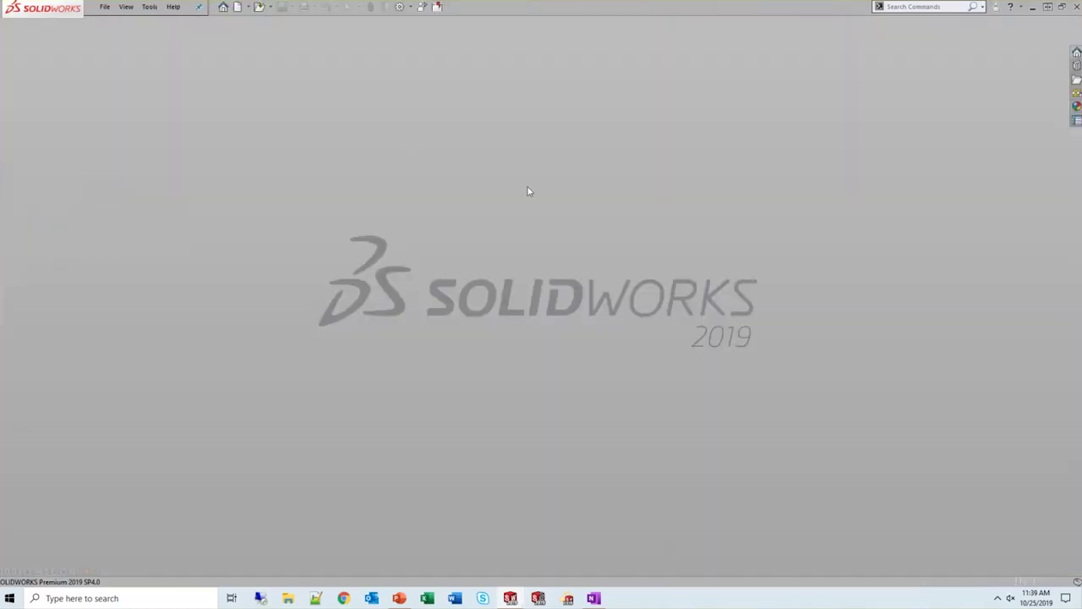
pyautogui.click(582, 239)
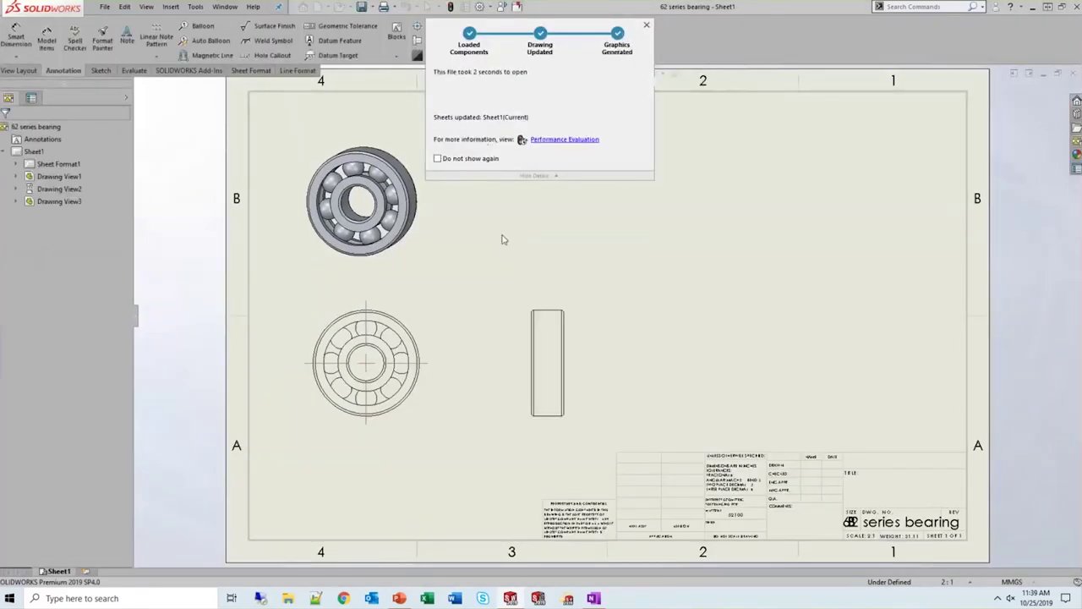
# Insert the design table into the drawing from the shaded isometric bearing view
pyautogui.click(433, 242)
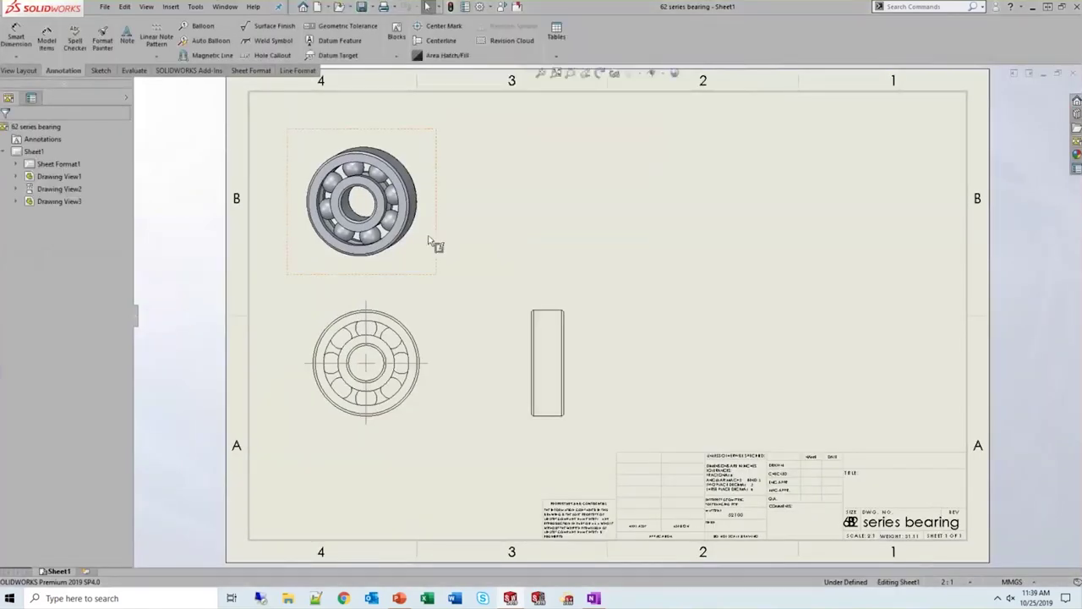
pyautogui.click(557, 32)
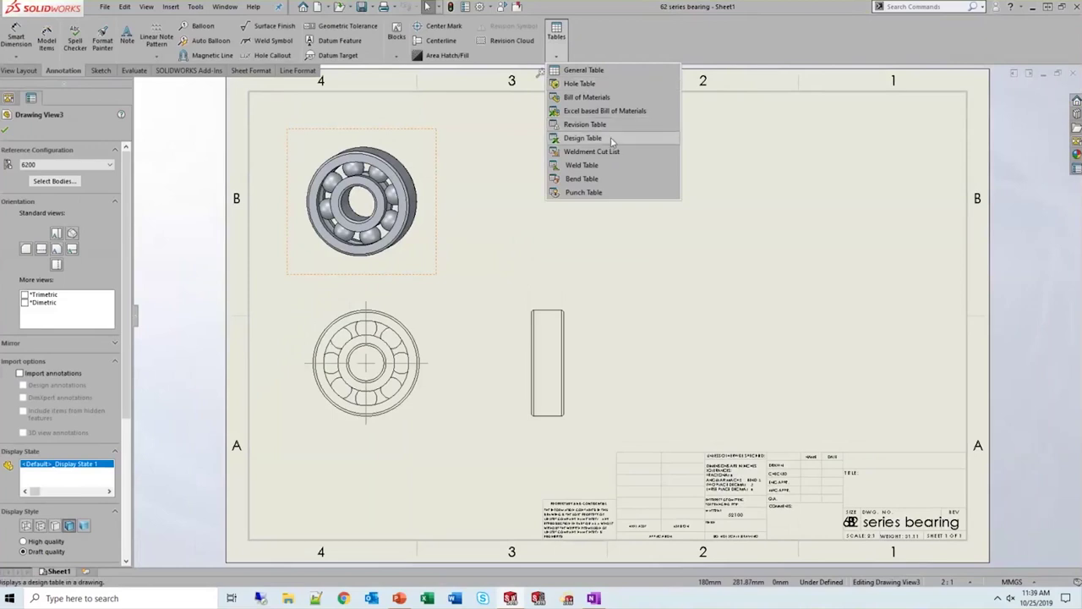
pyautogui.click(611, 138)
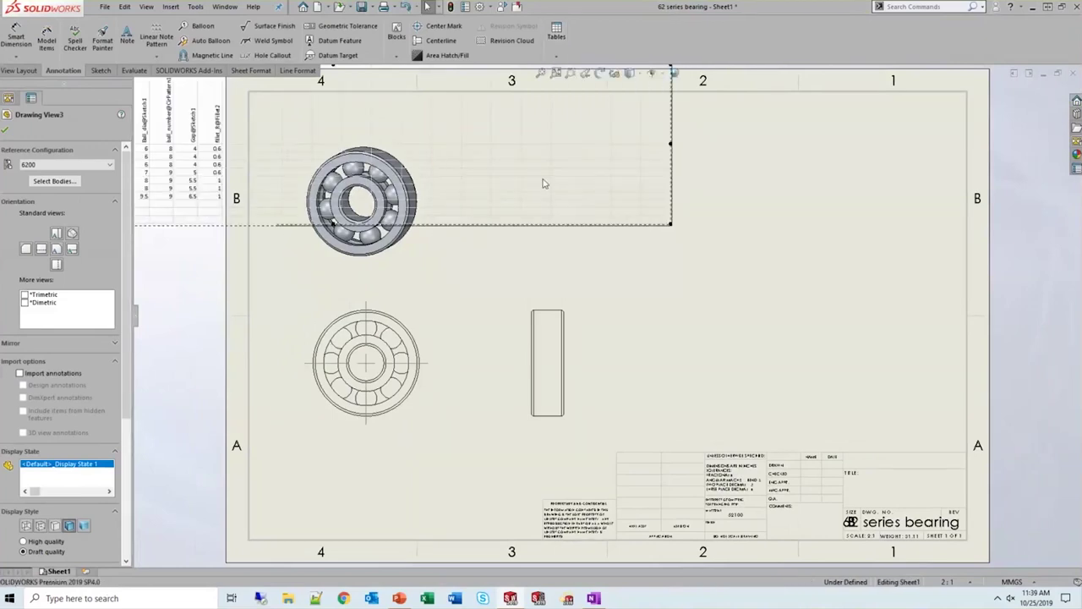
# Open the inserted design table's worksheet in Excel, accept the added rows and columns prompt without selecting items, and shrink the worksheet window
pyautogui.rightClick(543, 178)
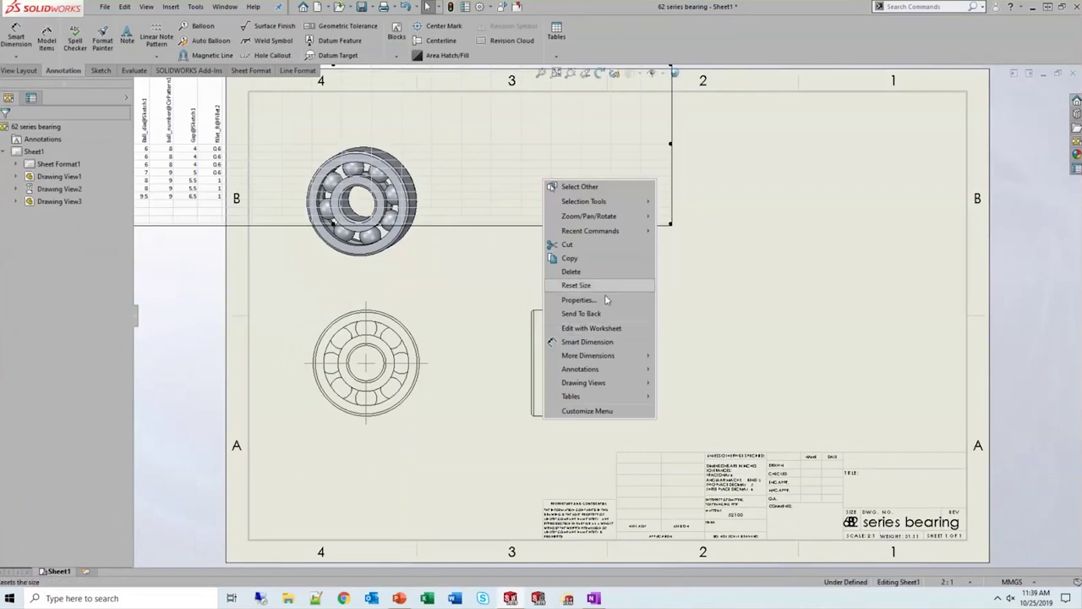
pyautogui.click(616, 329)
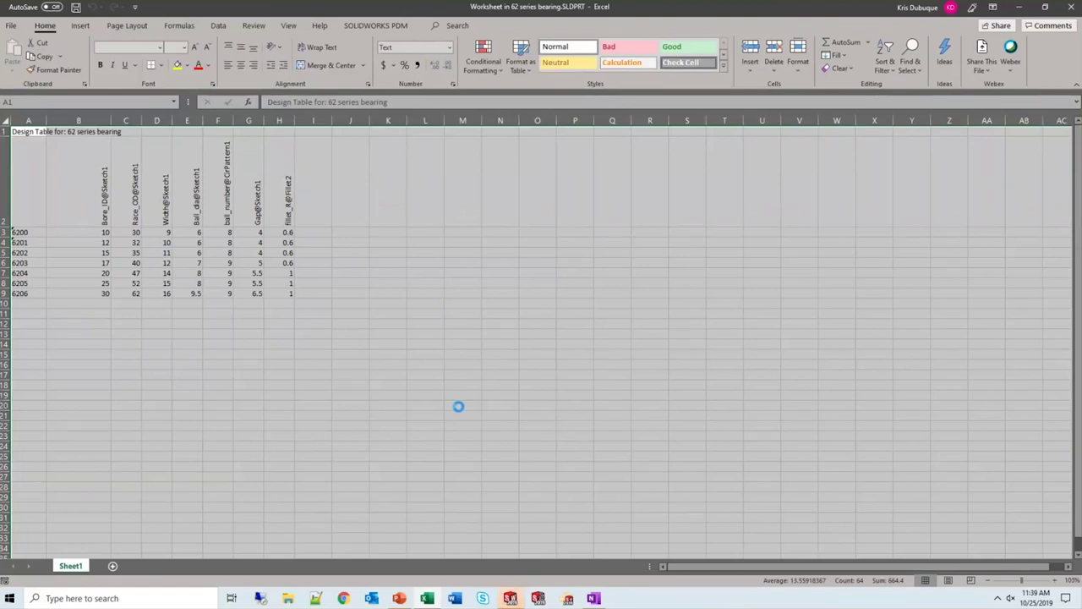
pyautogui.click(511, 599)
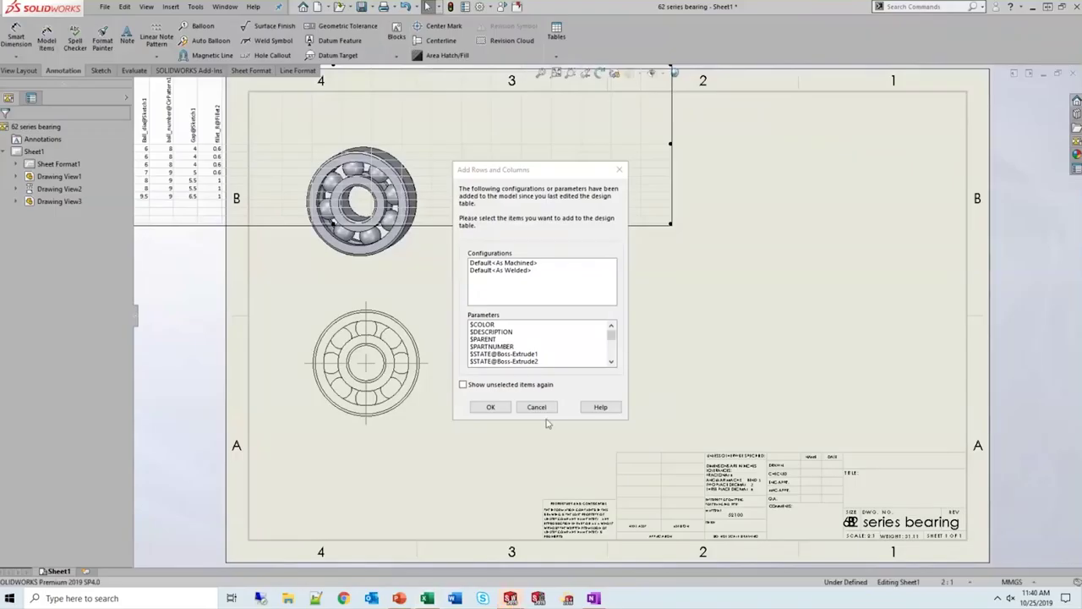
pyautogui.click(491, 406)
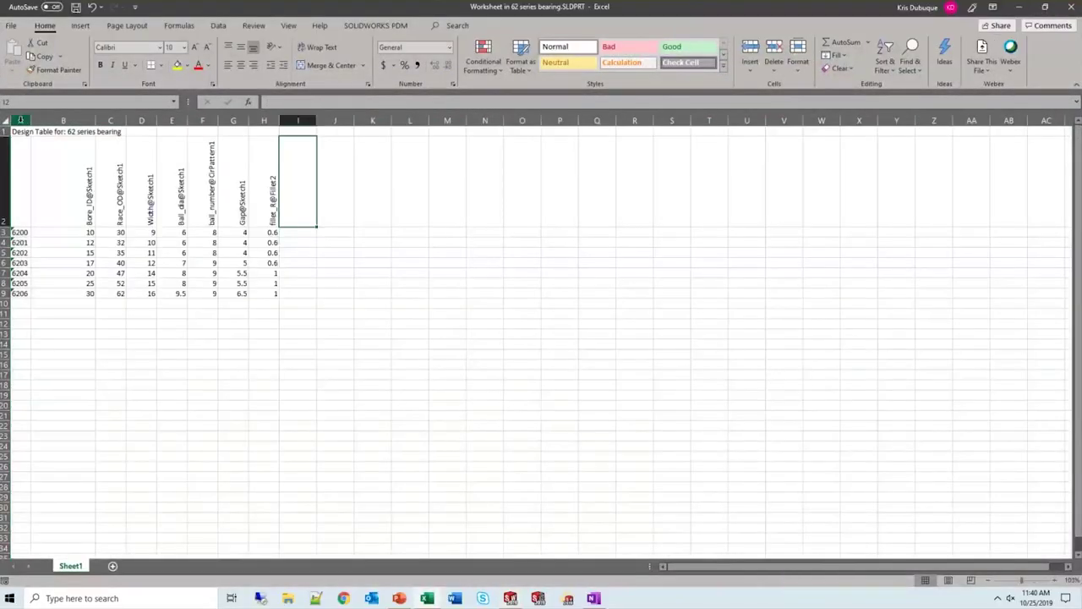
pyautogui.click(1045, 7)
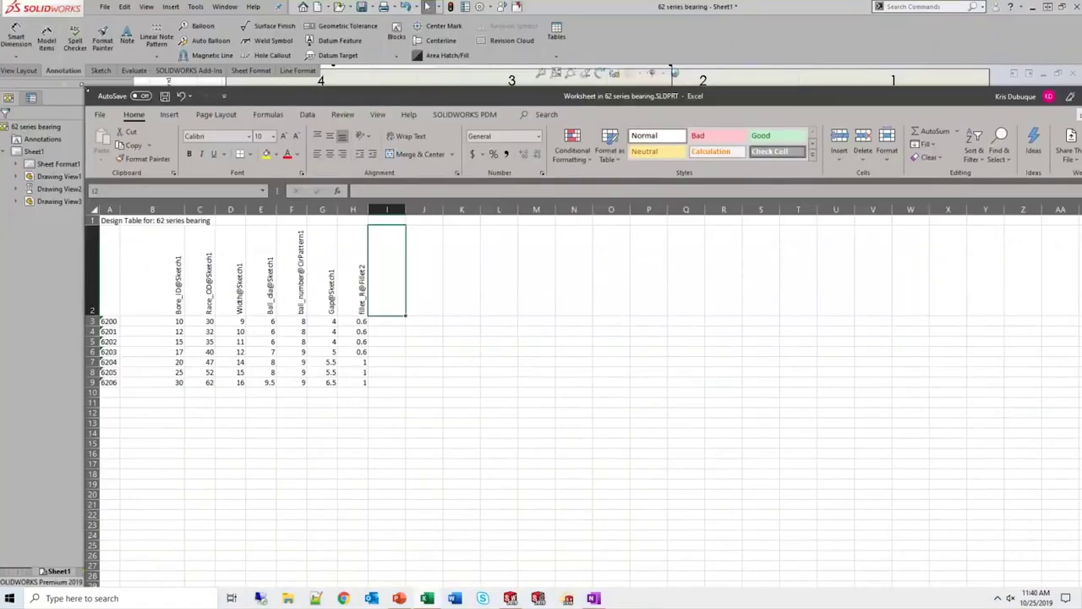
pyautogui.moveTo(477, 251); pyautogui.dragTo(472, 244)
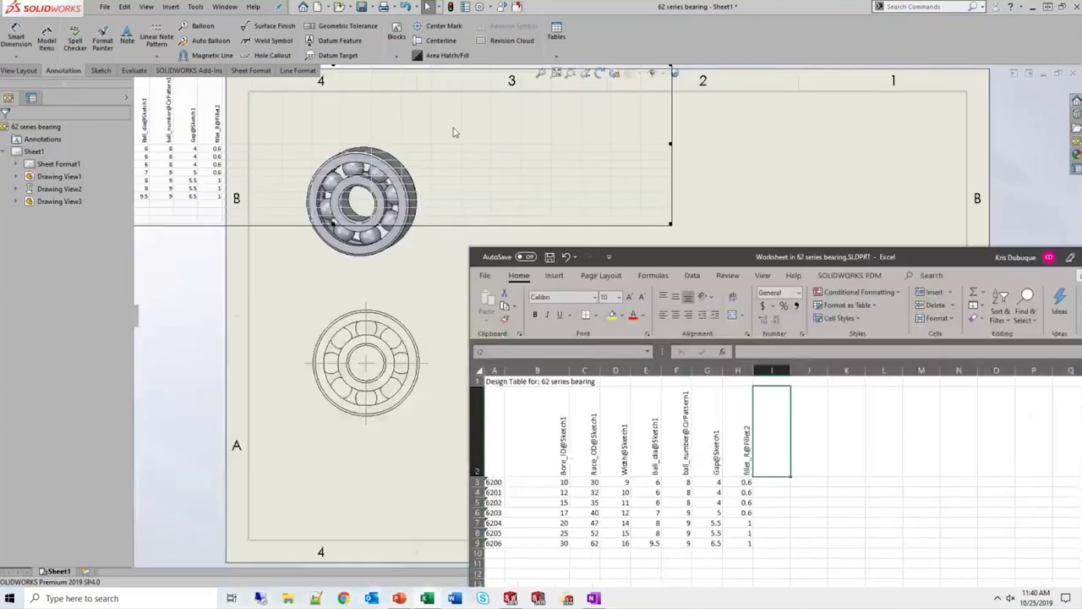
pyautogui.moveTo(643, 247); pyautogui.dragTo(345, 88)
# Enlarge all the design table's text to size 14, widen column A to fit the configuration names, and return to the drawing
pyautogui.moveTo(197, 215); pyautogui.dragTo(450, 378)
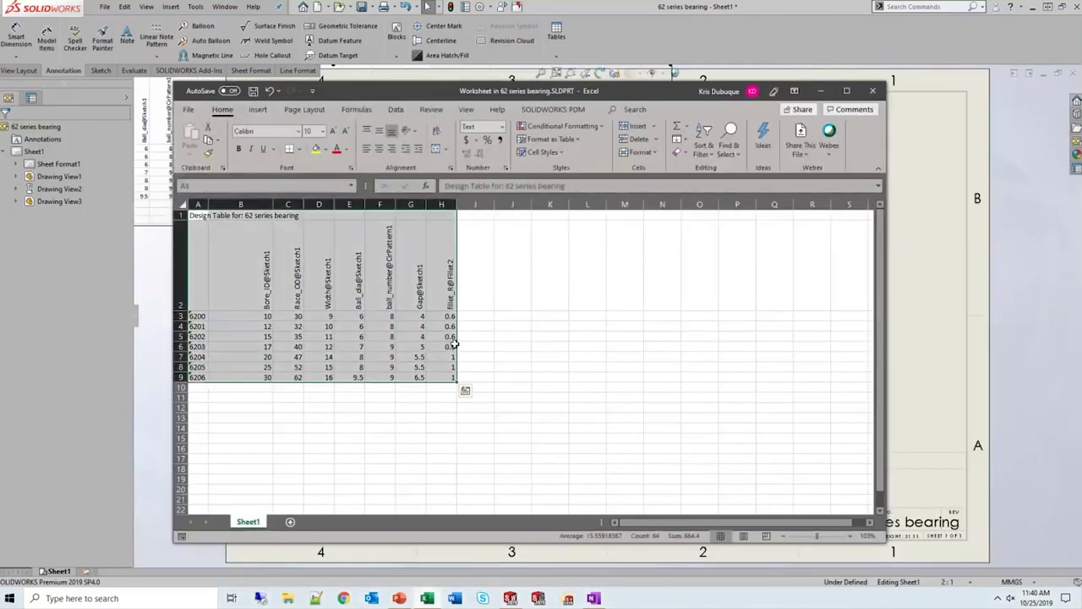
pyautogui.click(333, 131)
pyautogui.click(333, 131)
pyautogui.click(334, 131)
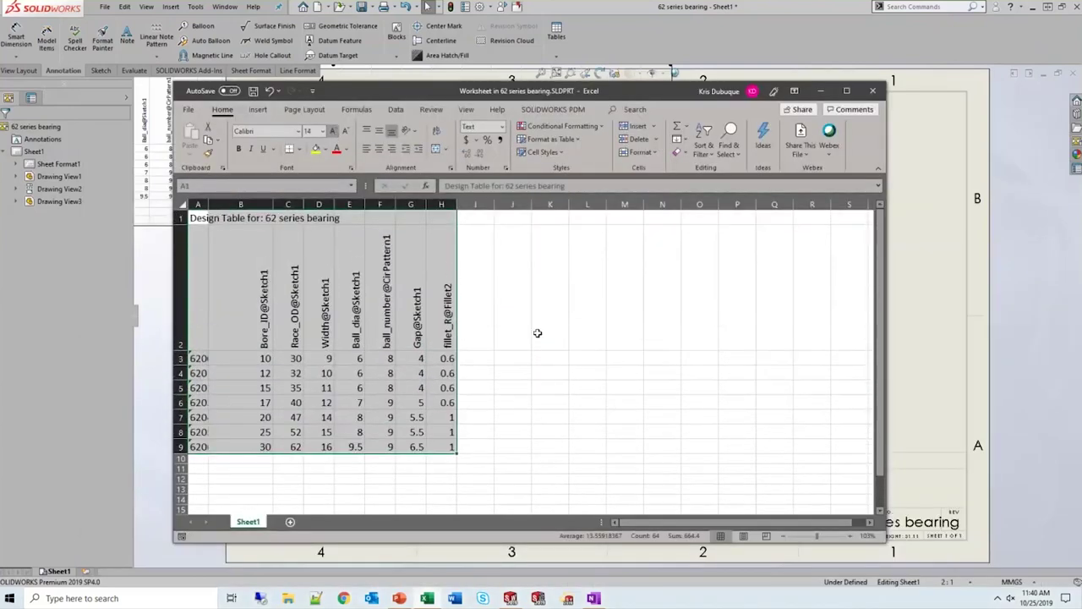
pyautogui.click(225, 269)
pyautogui.moveTo(209, 204); pyautogui.dragTo(237, 205)
pyautogui.click(910, 383)
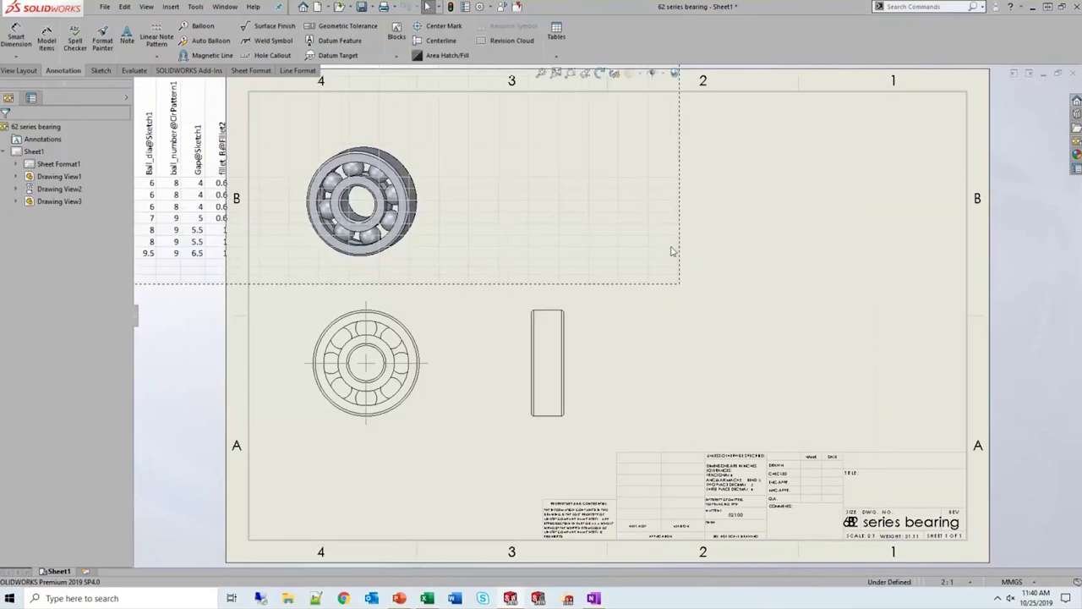
# Close the Excel worksheet, edit the design table in the bearing part, shrink its frame around columns A to H and rows 1 to 9, and exit
pyautogui.doubleClick(261, 215)
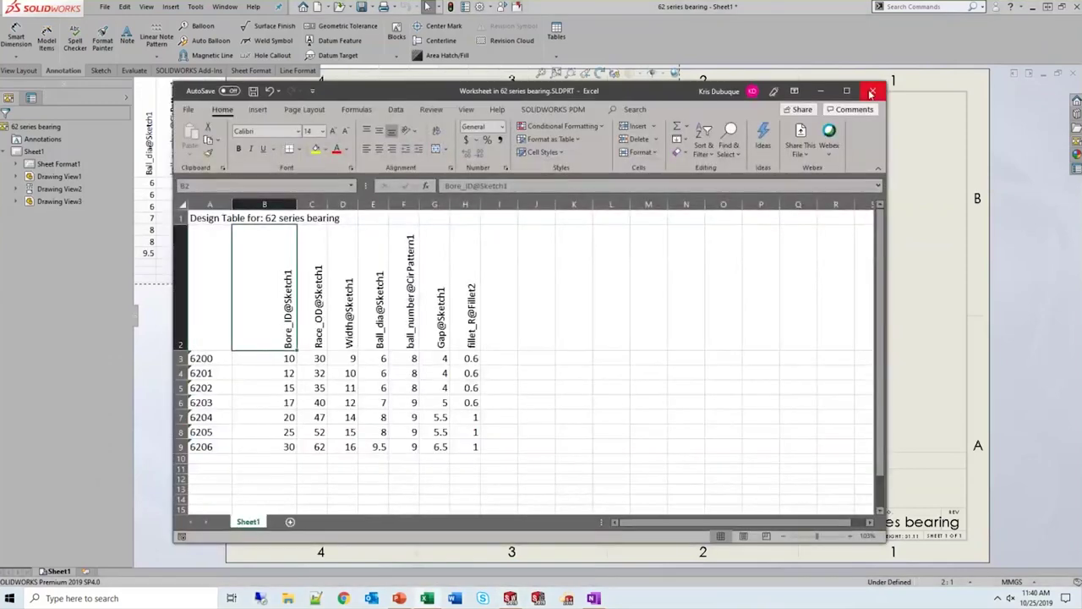
pyautogui.click(873, 90)
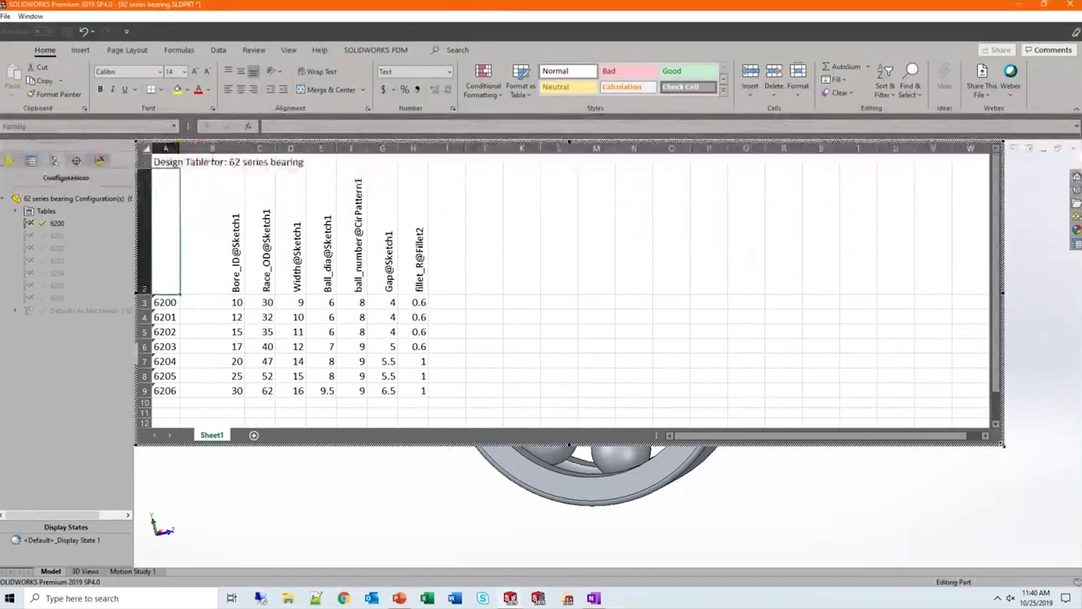
pyautogui.moveTo(1004, 444); pyautogui.dragTo(478, 415)
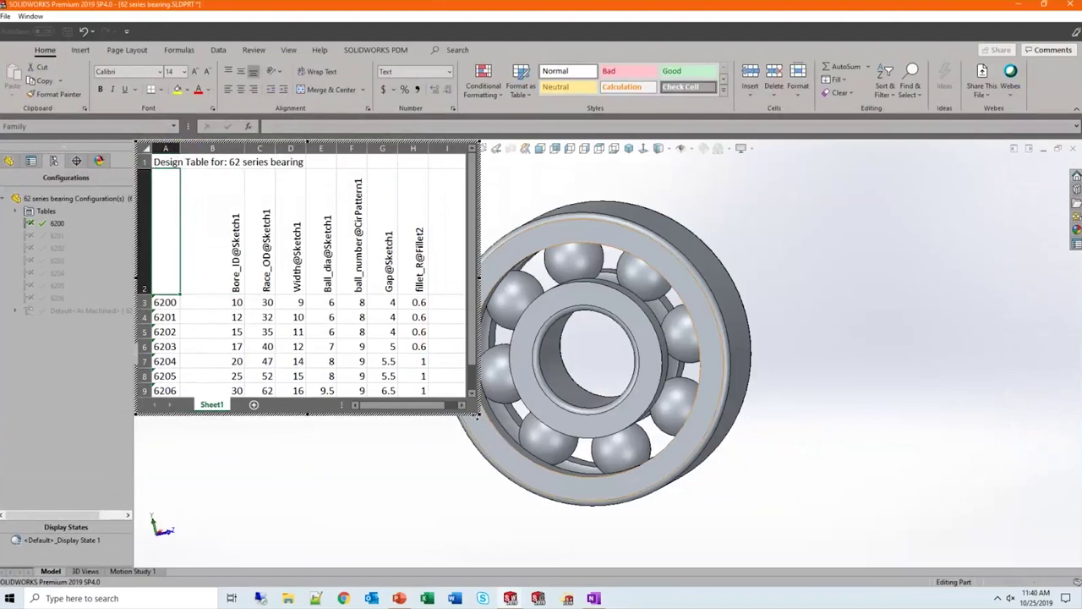
pyautogui.moveTo(436, 433); pyautogui.dragTo(439, 439)
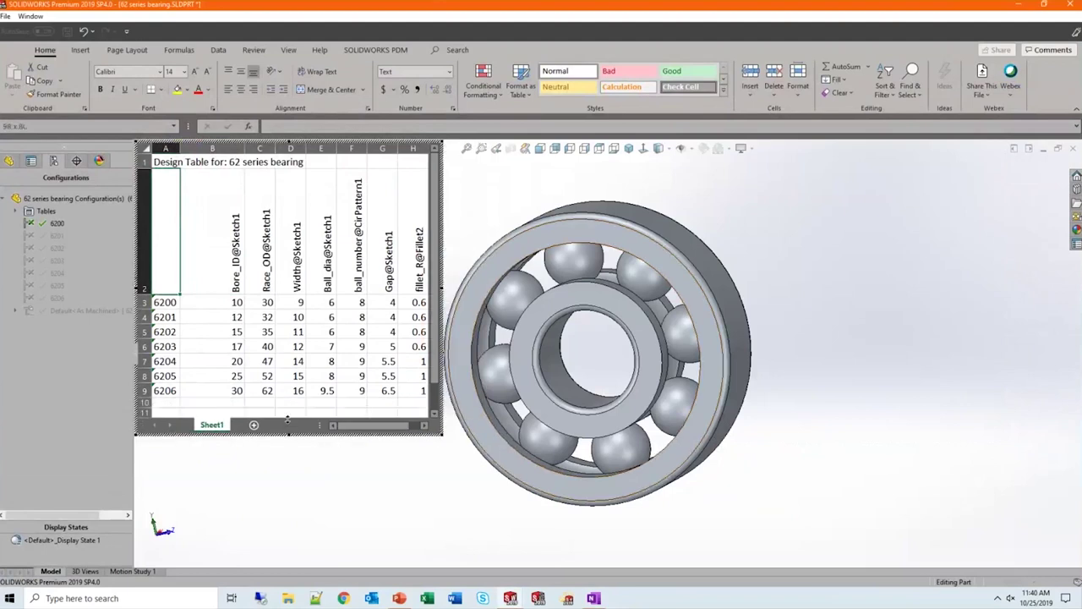
pyautogui.moveTo(288, 435); pyautogui.dragTo(290, 425)
pyautogui.moveTo(436, 343); pyautogui.dragTo(435, 344)
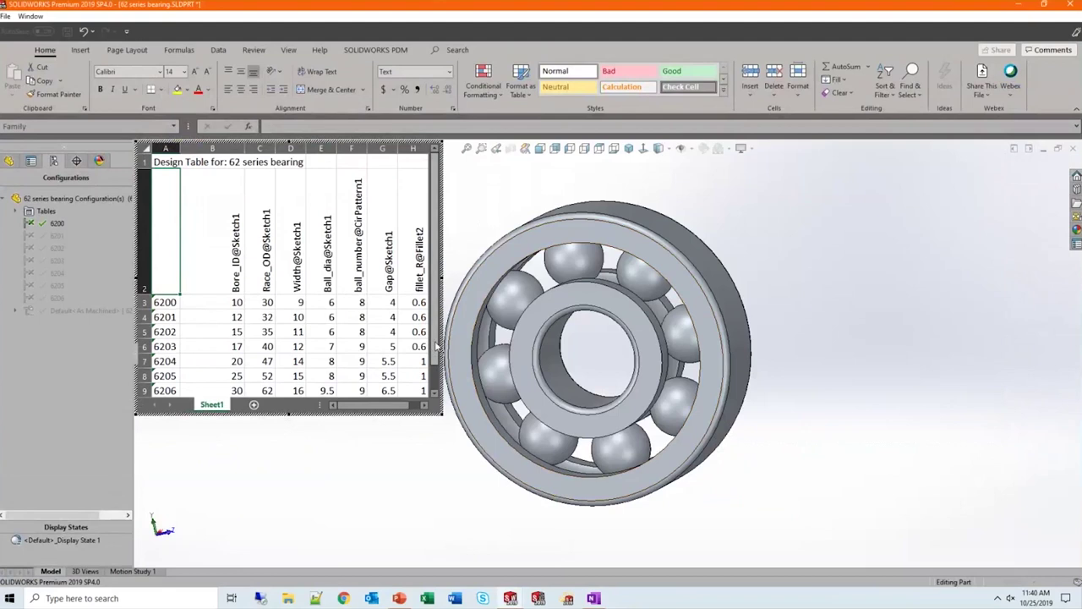
pyautogui.click(466, 216)
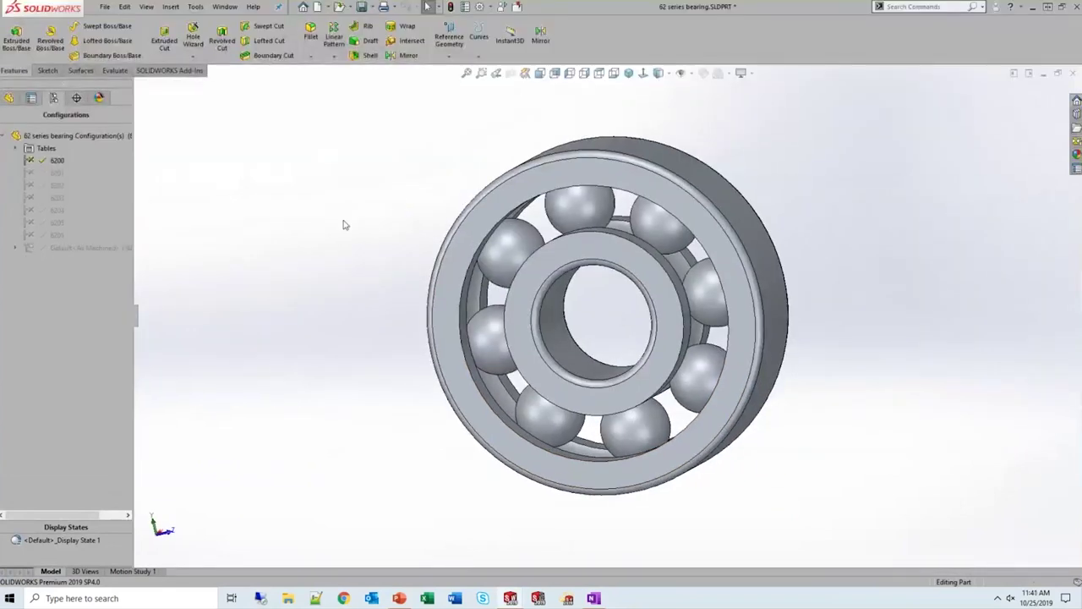
# Return to the drawing and move the design table to the sheet's upper right area, clear of the bearing views
pyautogui.hotkey('ctrl', 'Tab')
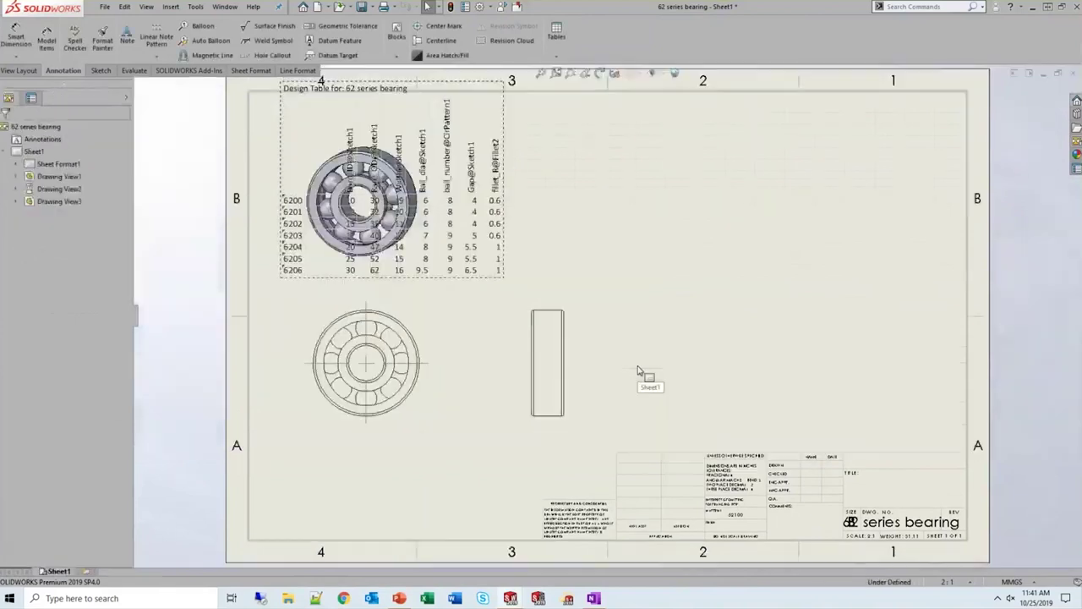
pyautogui.moveTo(504, 156); pyautogui.dragTo(923, 188)
pyautogui.click(833, 382)
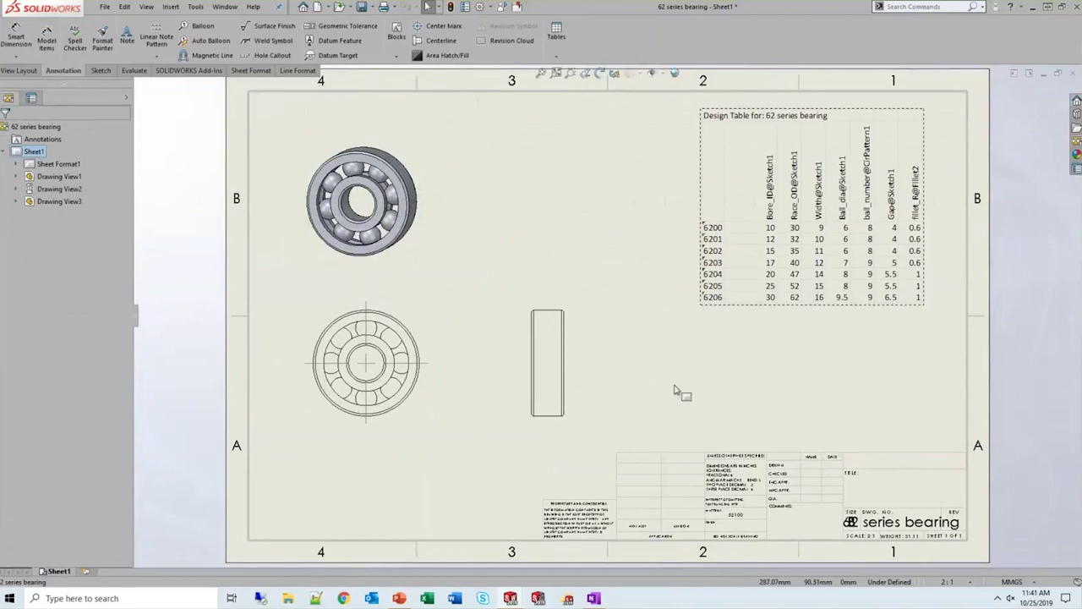
# Edit the sheet format, compress the file name note with Fit Text to fit the title block's DWG. NO. box, and return to the sheet
pyautogui.scroll(-3, 842, 505)
pyautogui.scroll(-4, 837, 495)
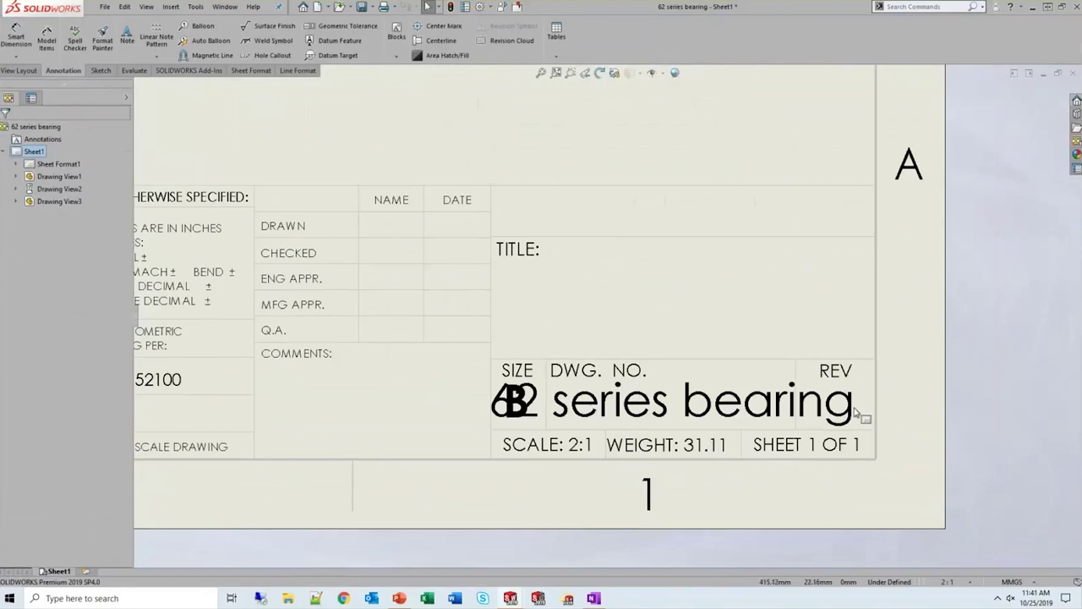
pyautogui.rightClick(666, 284)
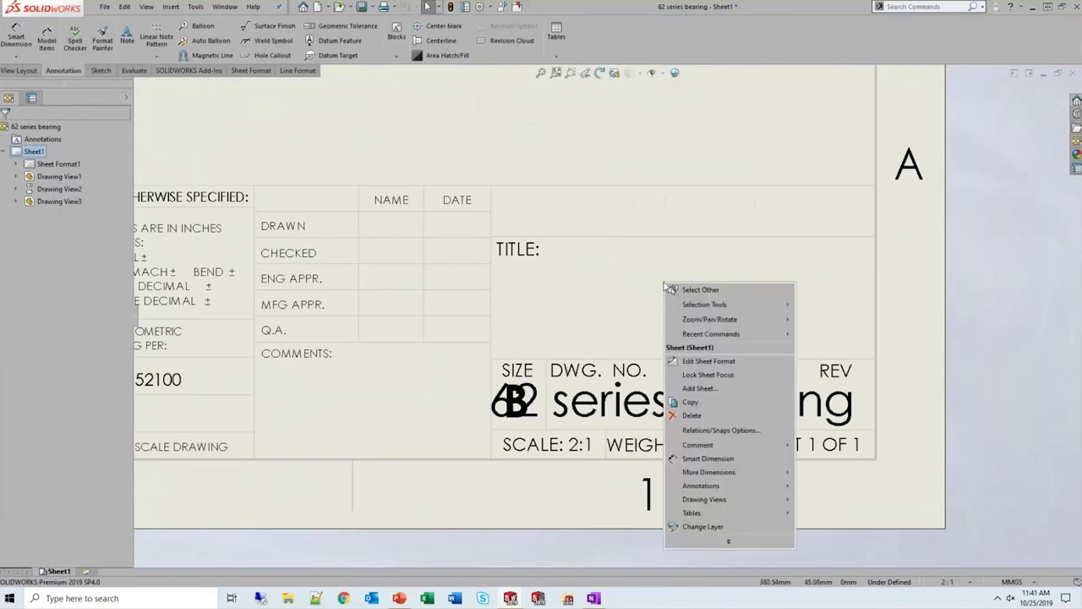
pyautogui.click(755, 359)
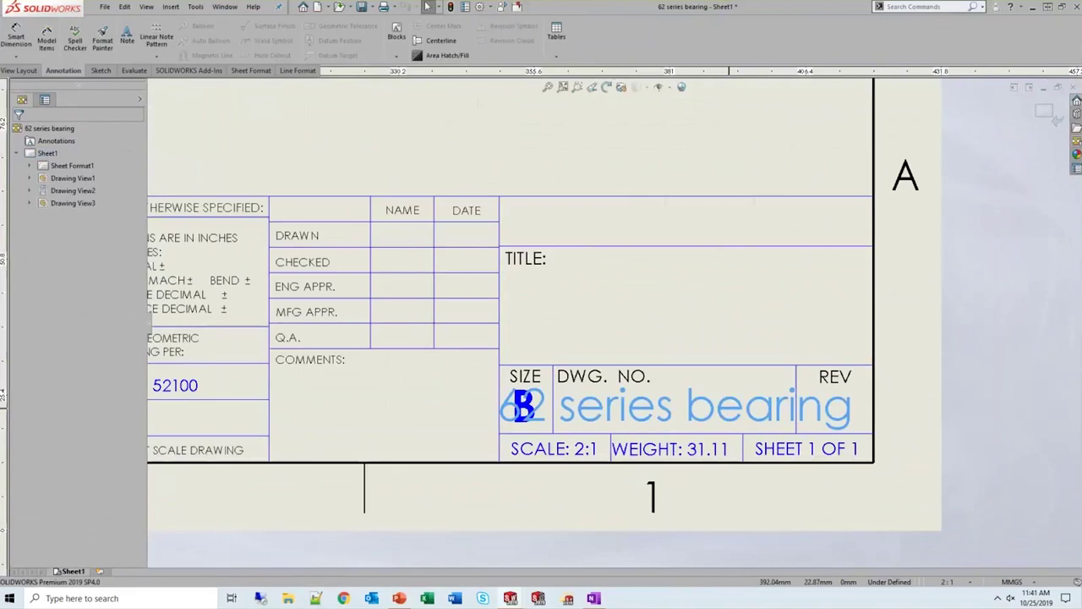
pyautogui.doubleClick(524, 405)
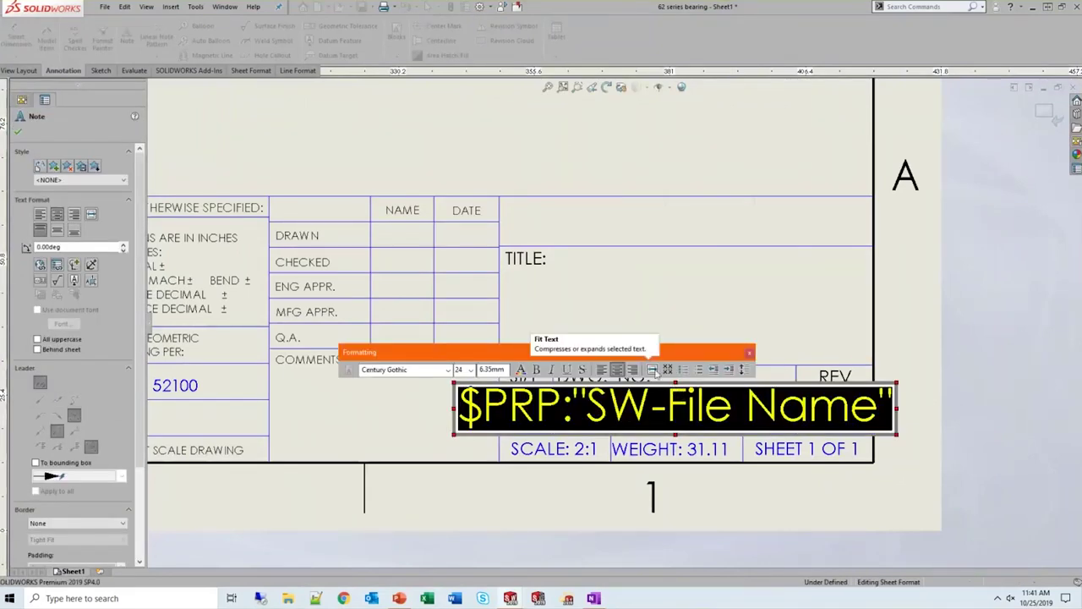
pyautogui.click(654, 371)
pyautogui.moveTo(897, 410); pyautogui.dragTo(817, 407)
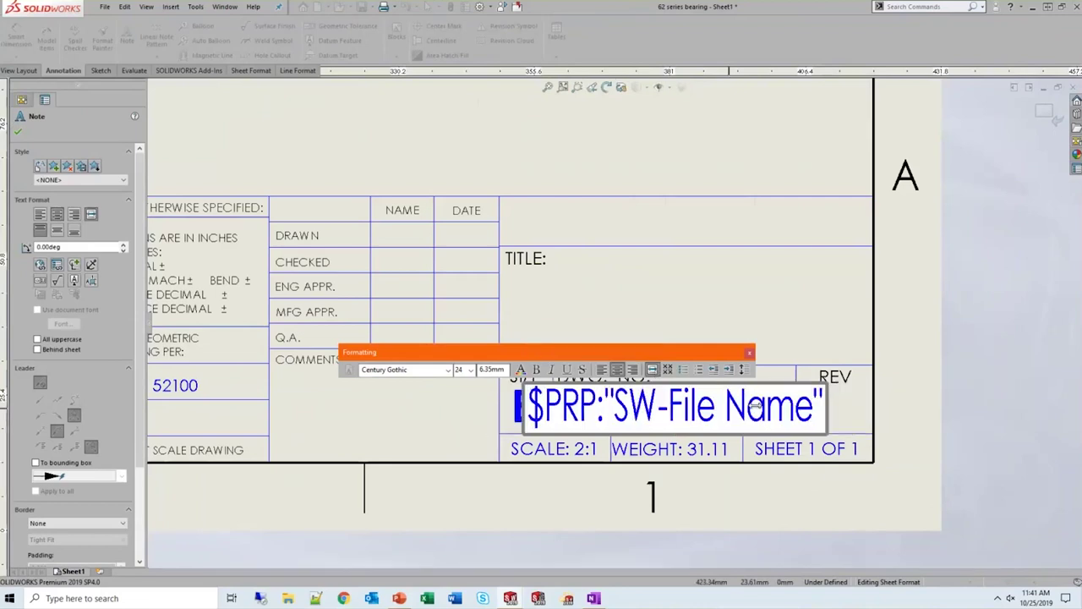
pyautogui.click(747, 317)
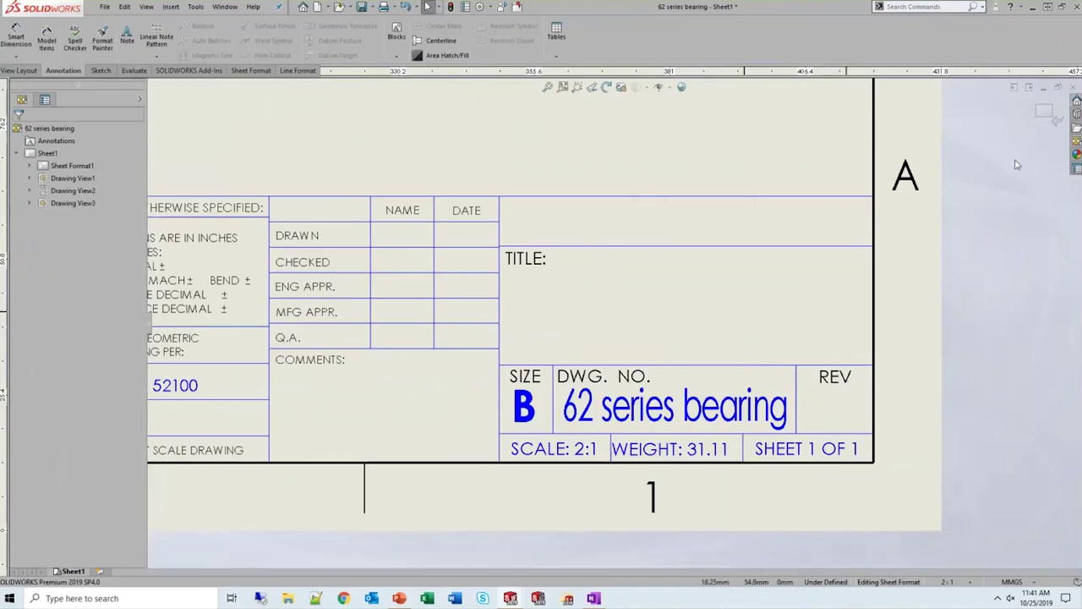
pyautogui.click(1045, 112)
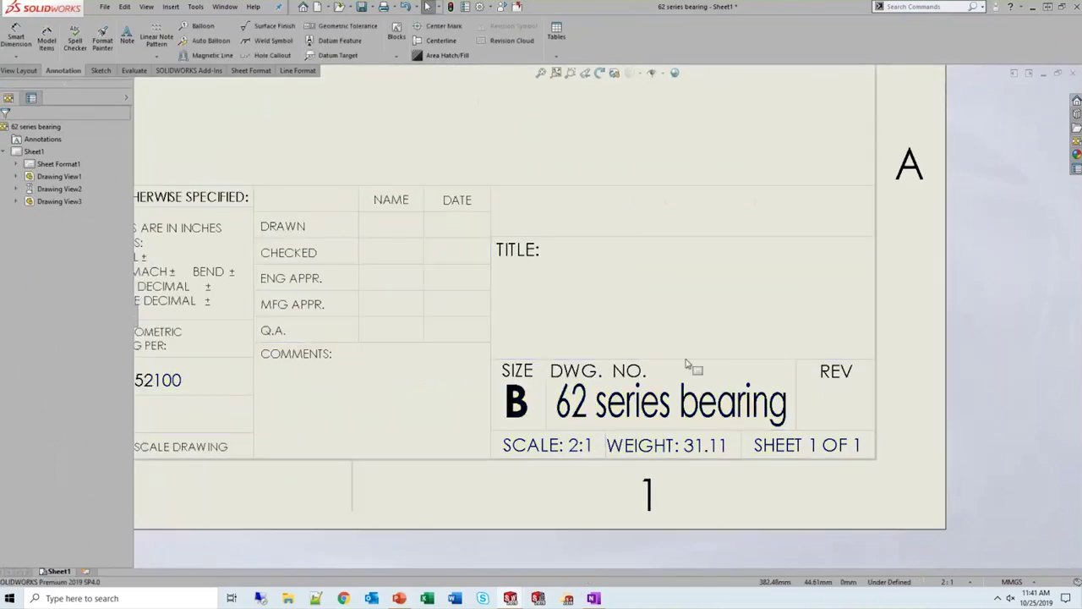
pyautogui.press('f')
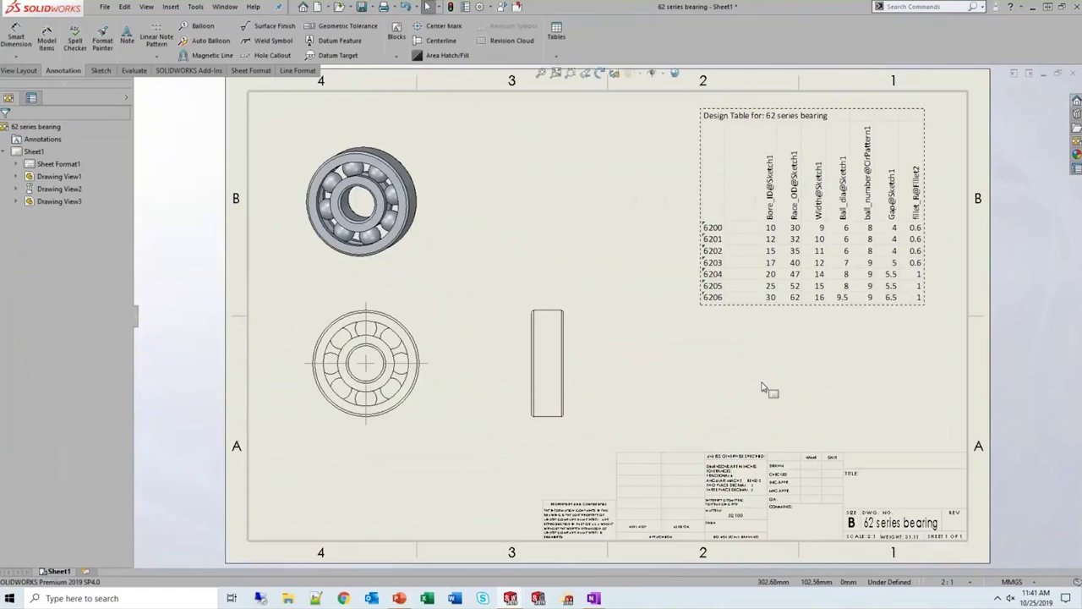
# Switch to the bearing part and on to the presentation's Design Tables slide
pyautogui.hotkey('ctrl', 'Tab')
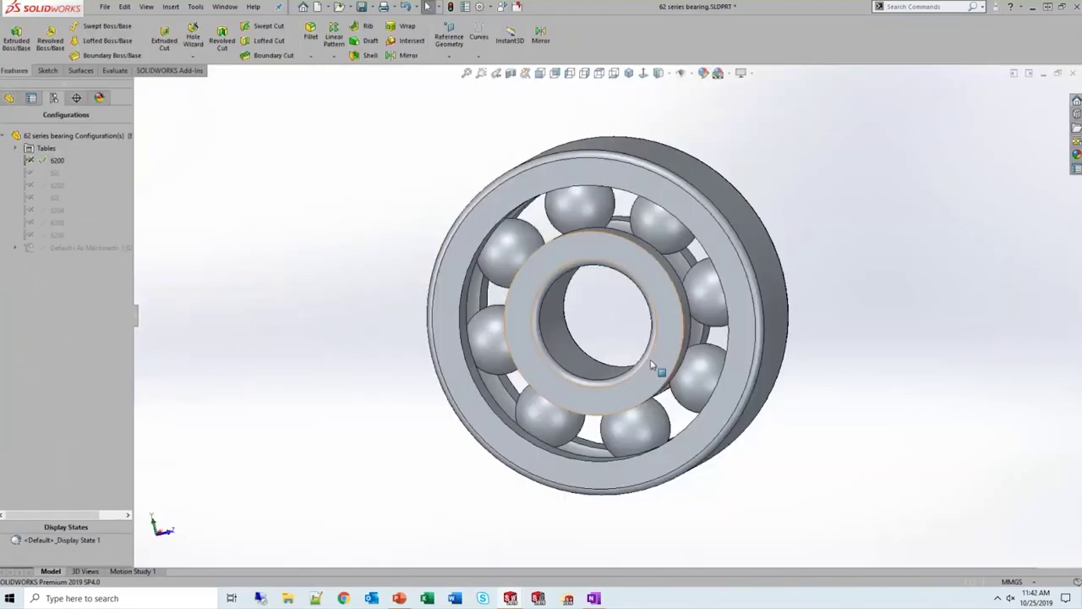
pyautogui.hotkey('alt', 'Tab')
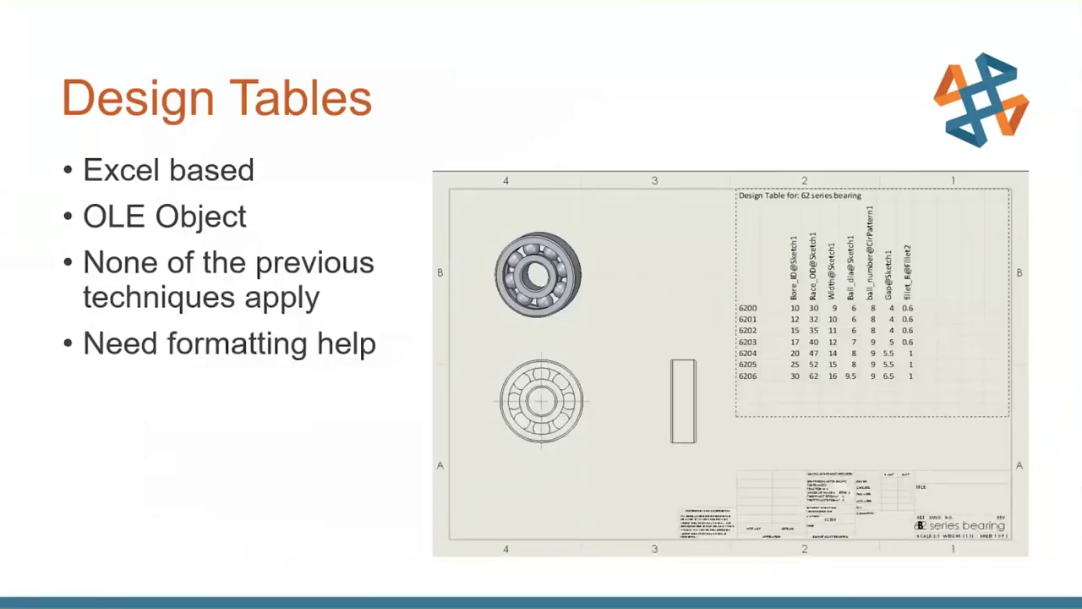